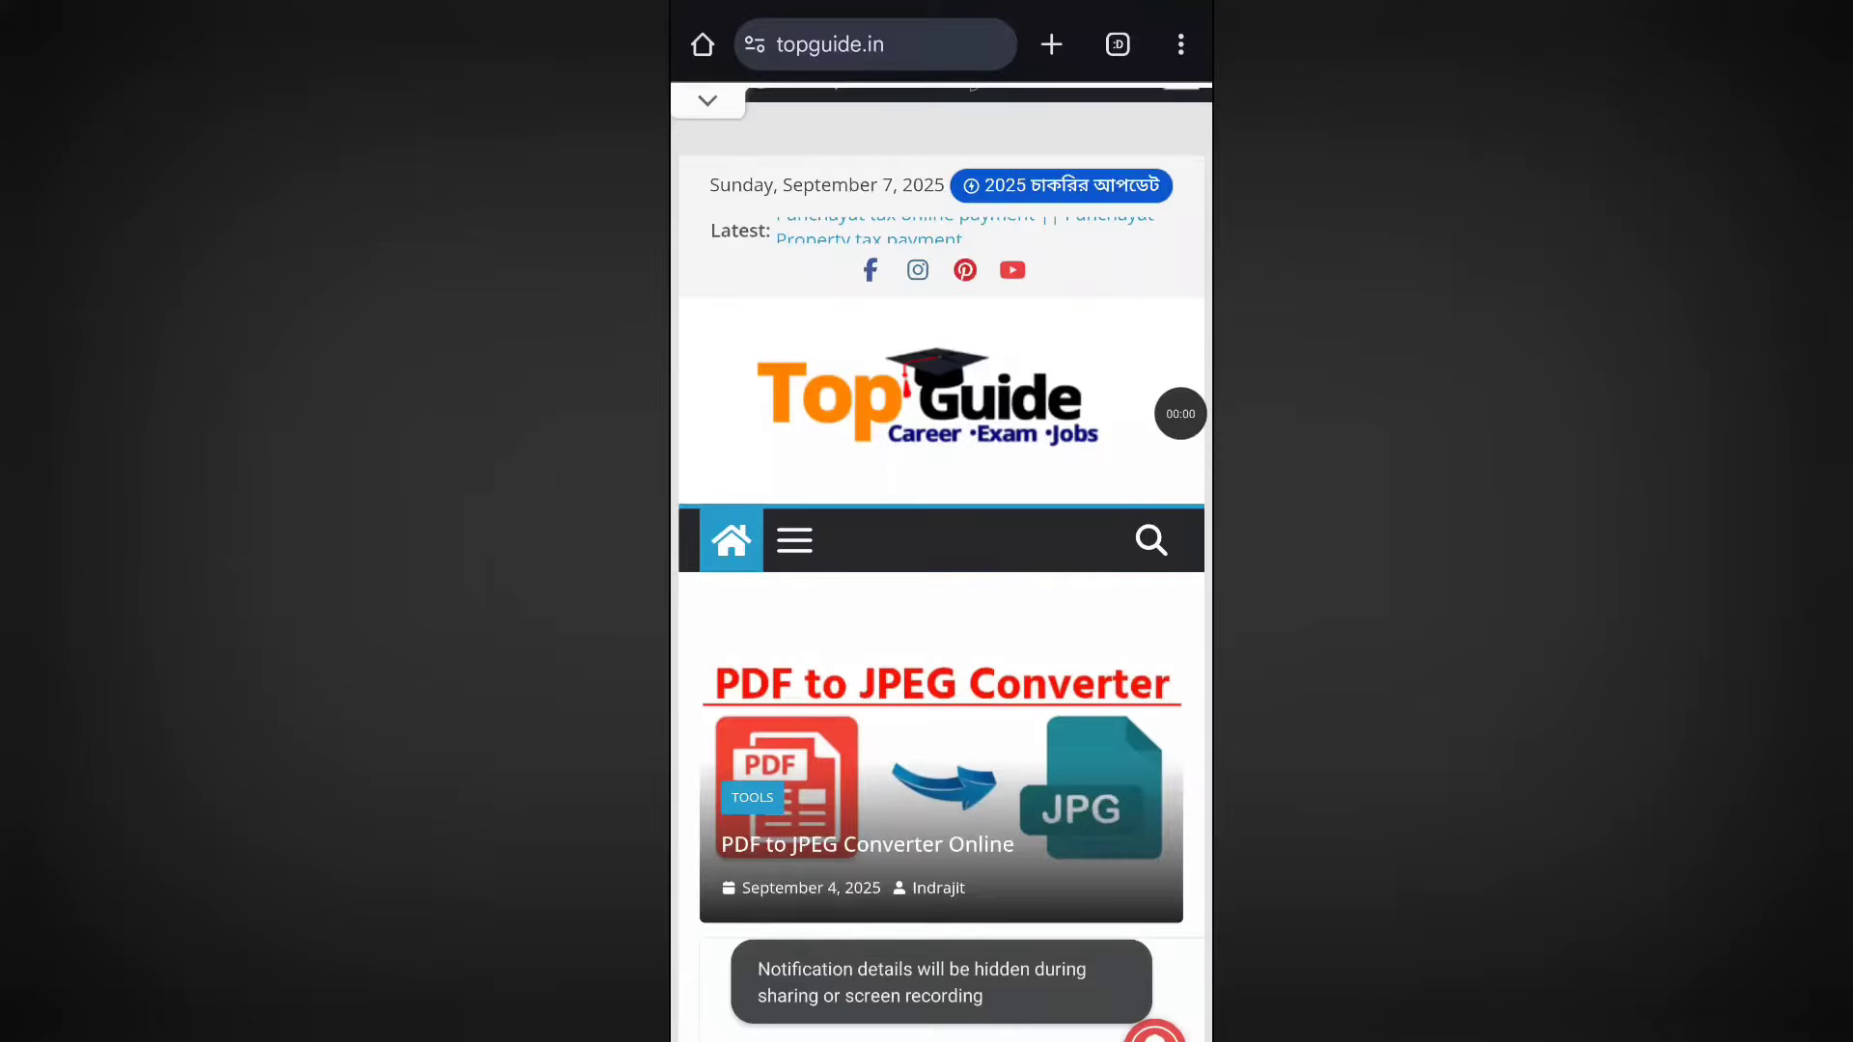
- Search the Top Guide website for 'Bdo'
scroll(940, 463, "down", 1)
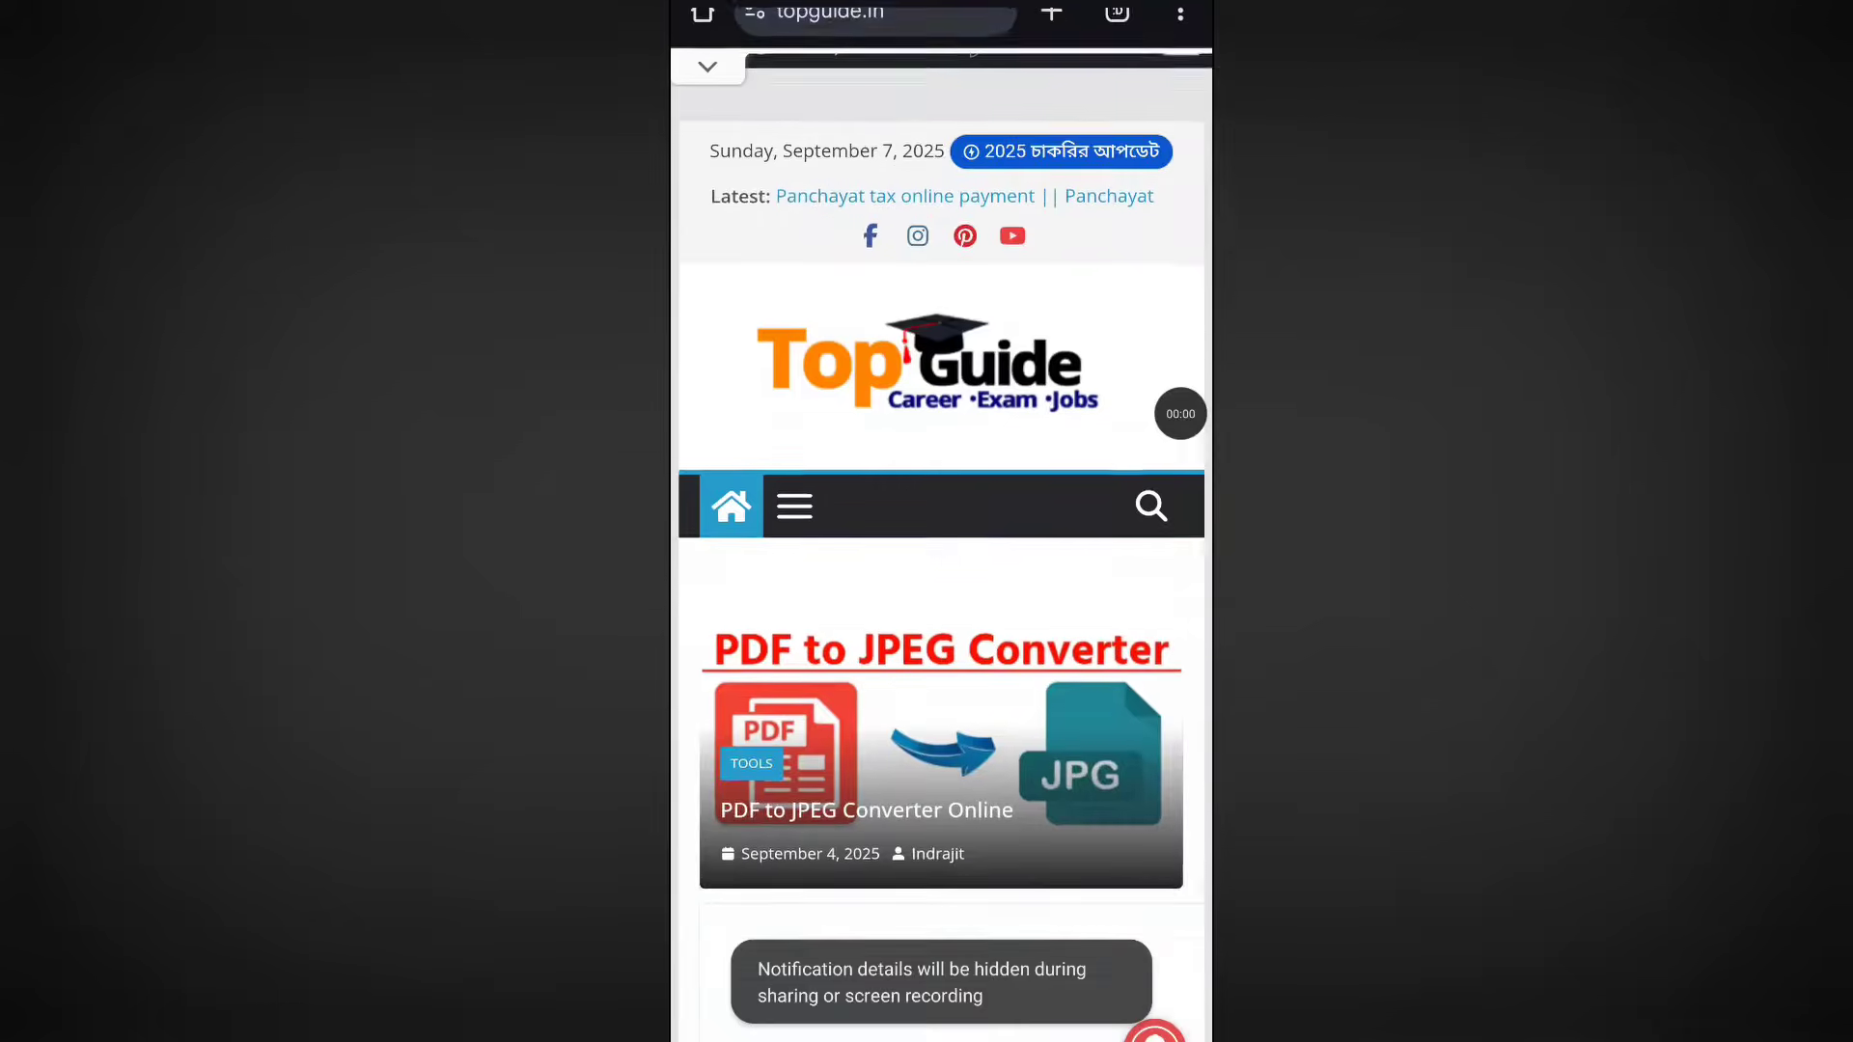
scroll(941, 521, "down", 10)
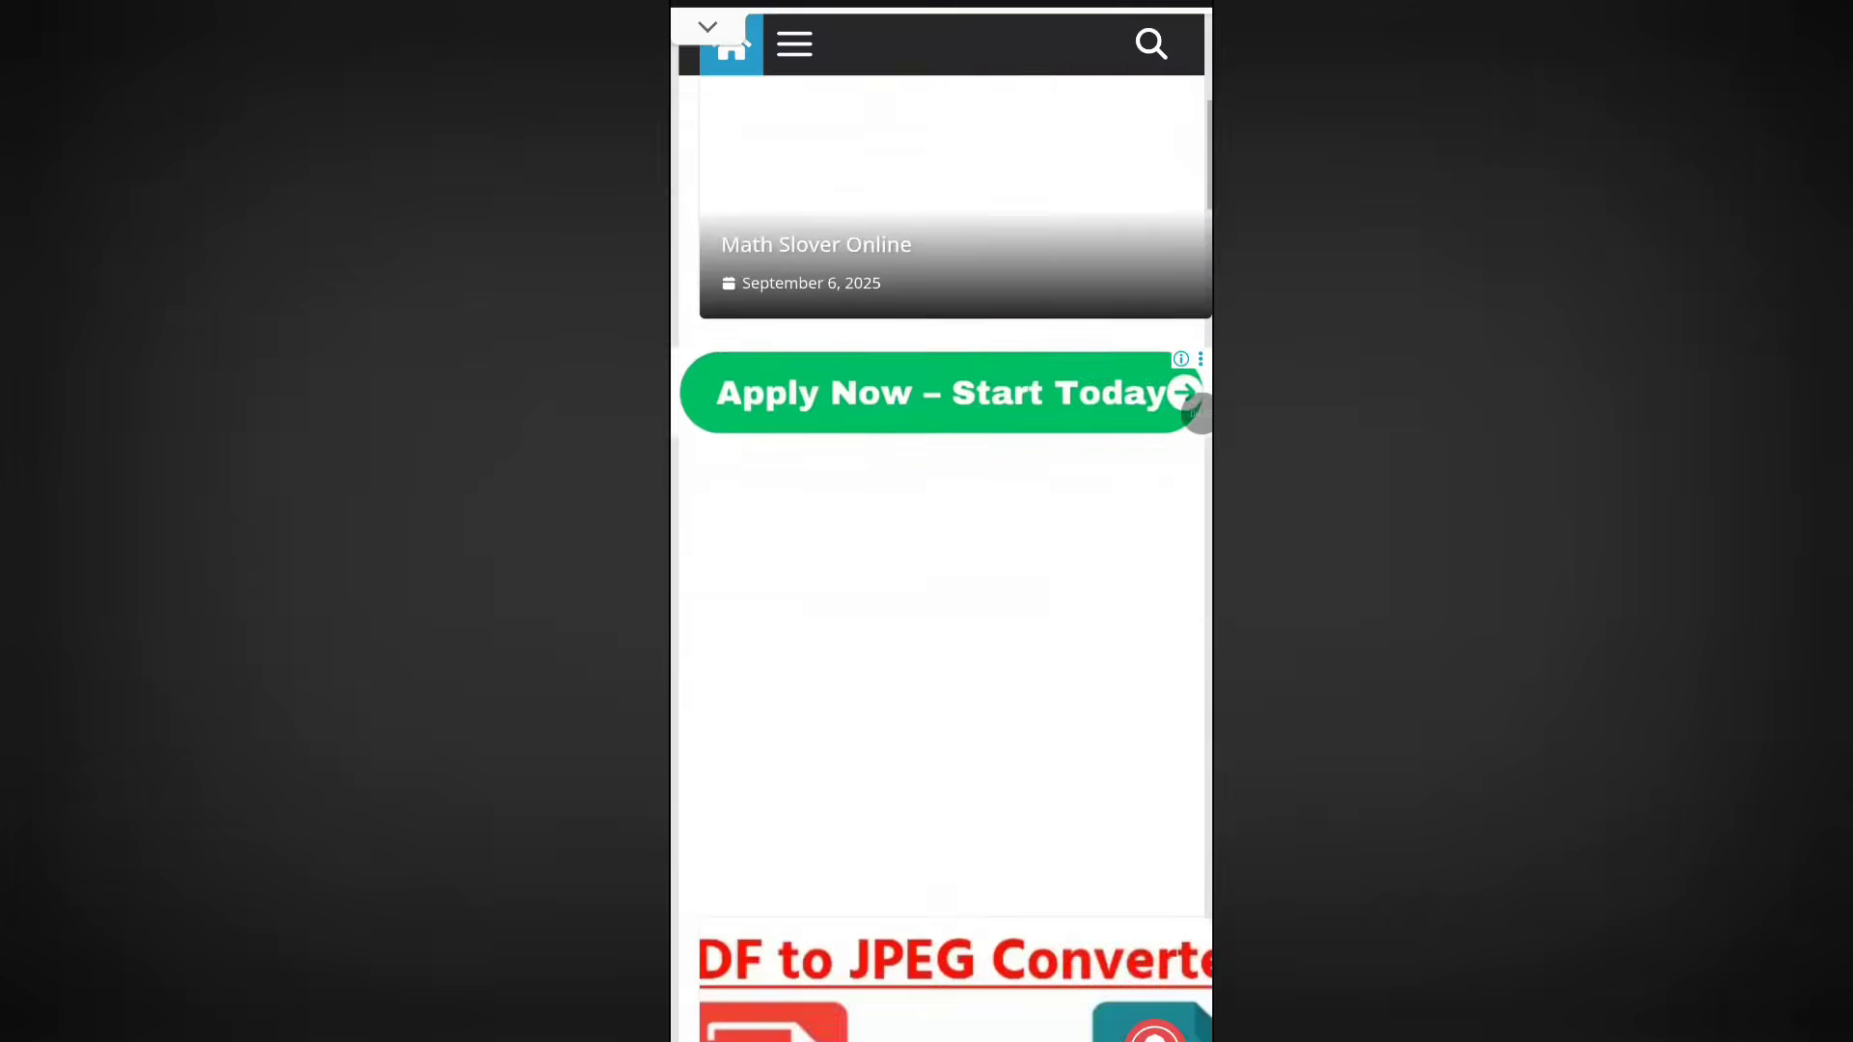
scroll(955, 579, "down", 6)
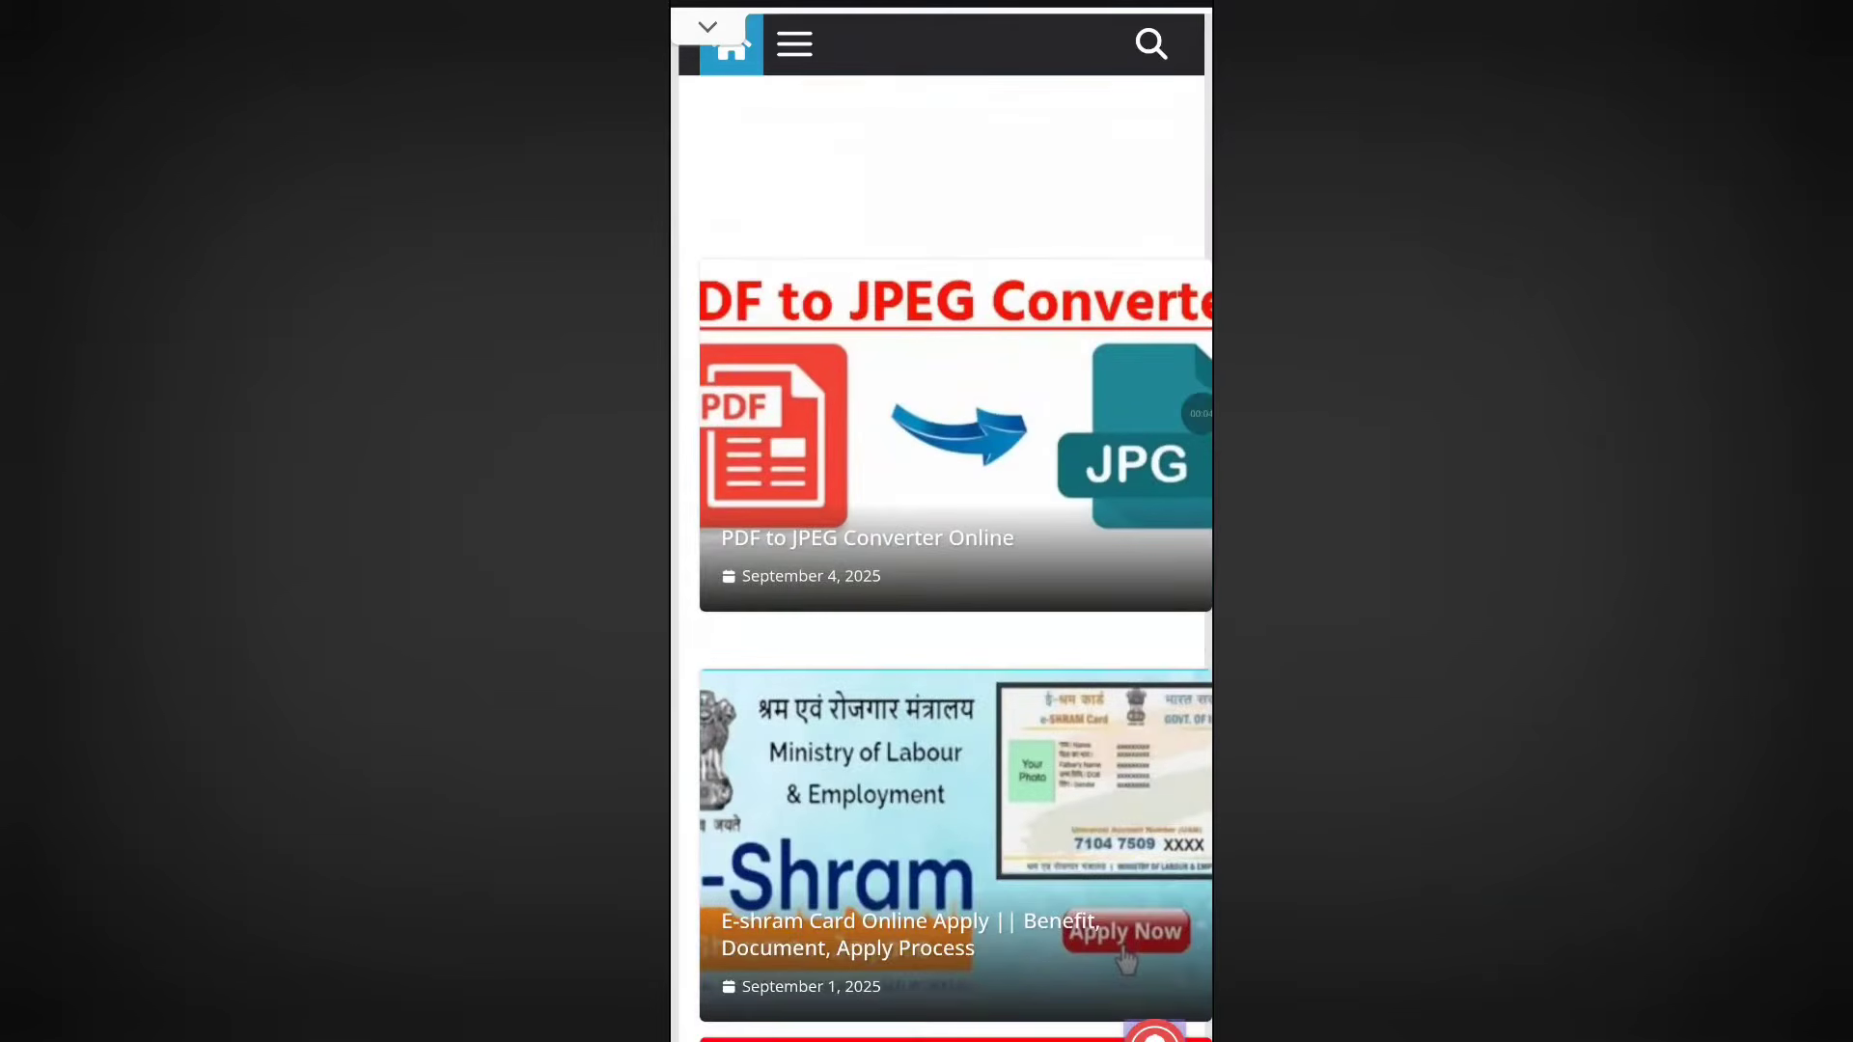
scroll(941, 521, "up", 10)
left_click(1200, 412)
left_click(1105, 373)
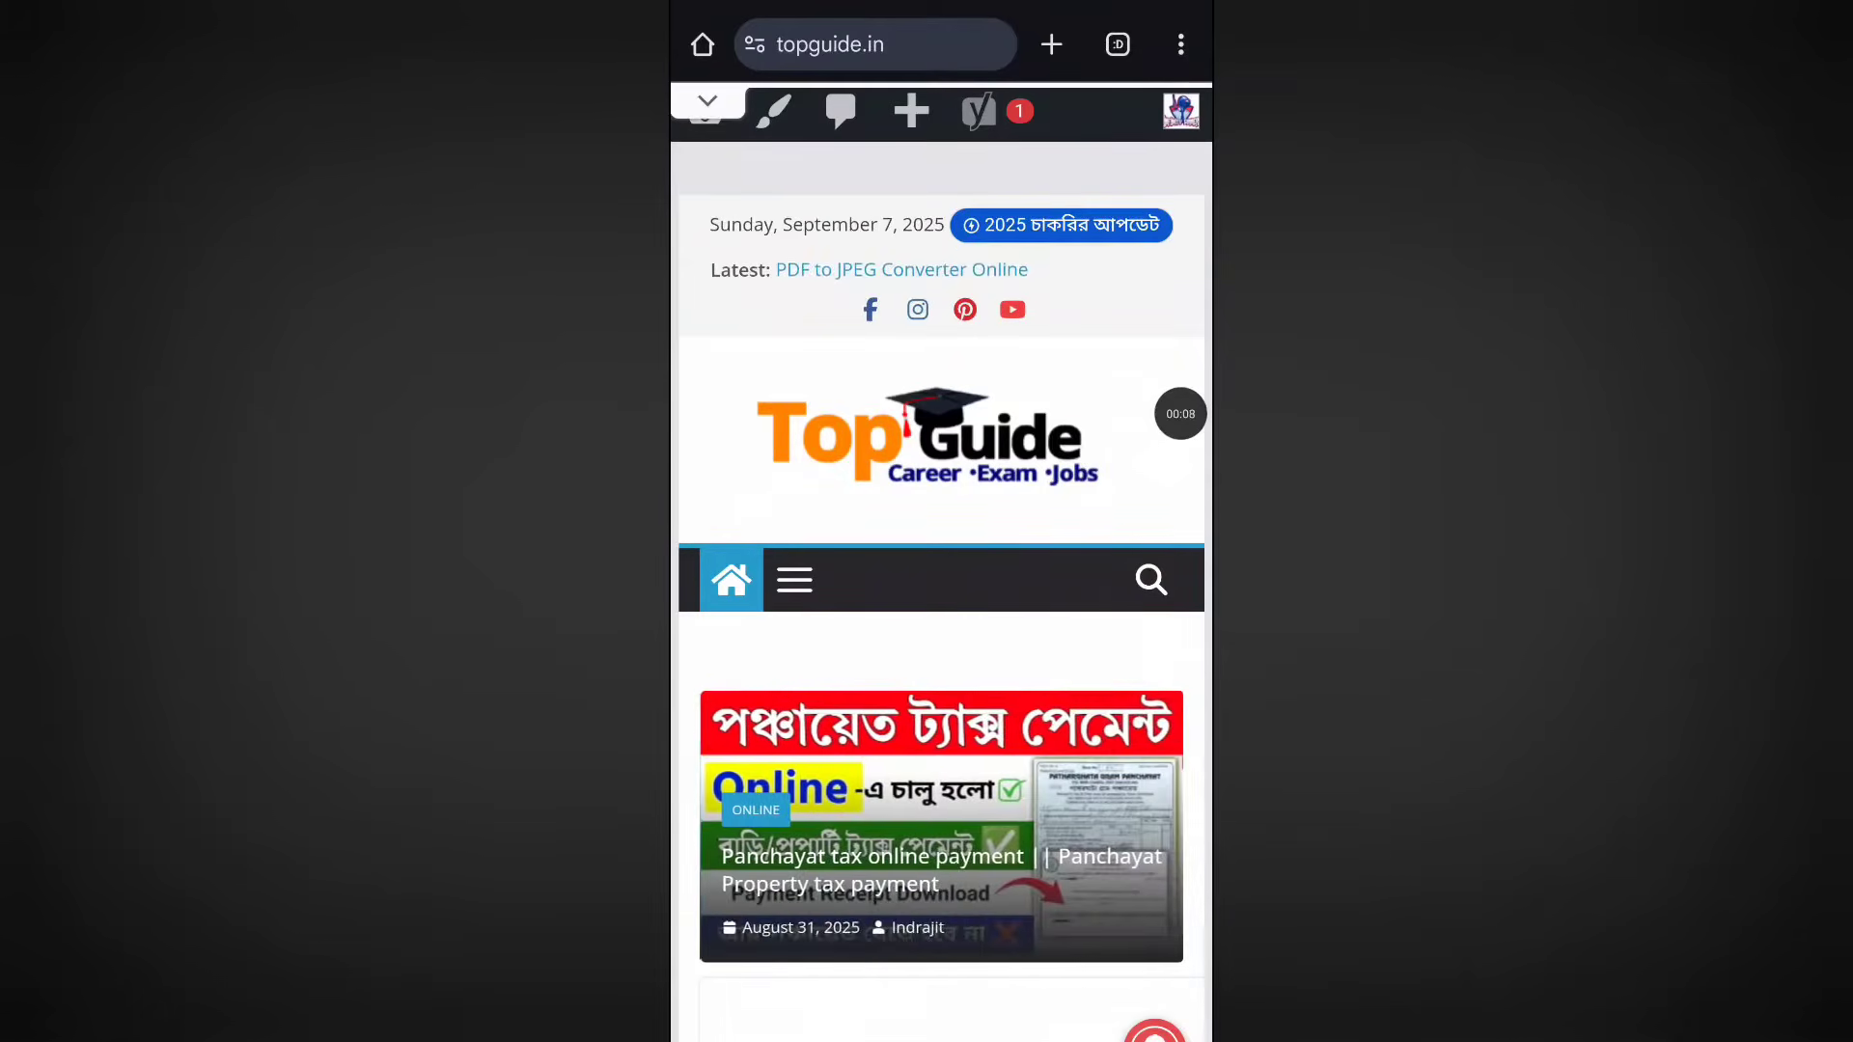
left_click(1151, 580)
type("Bd")
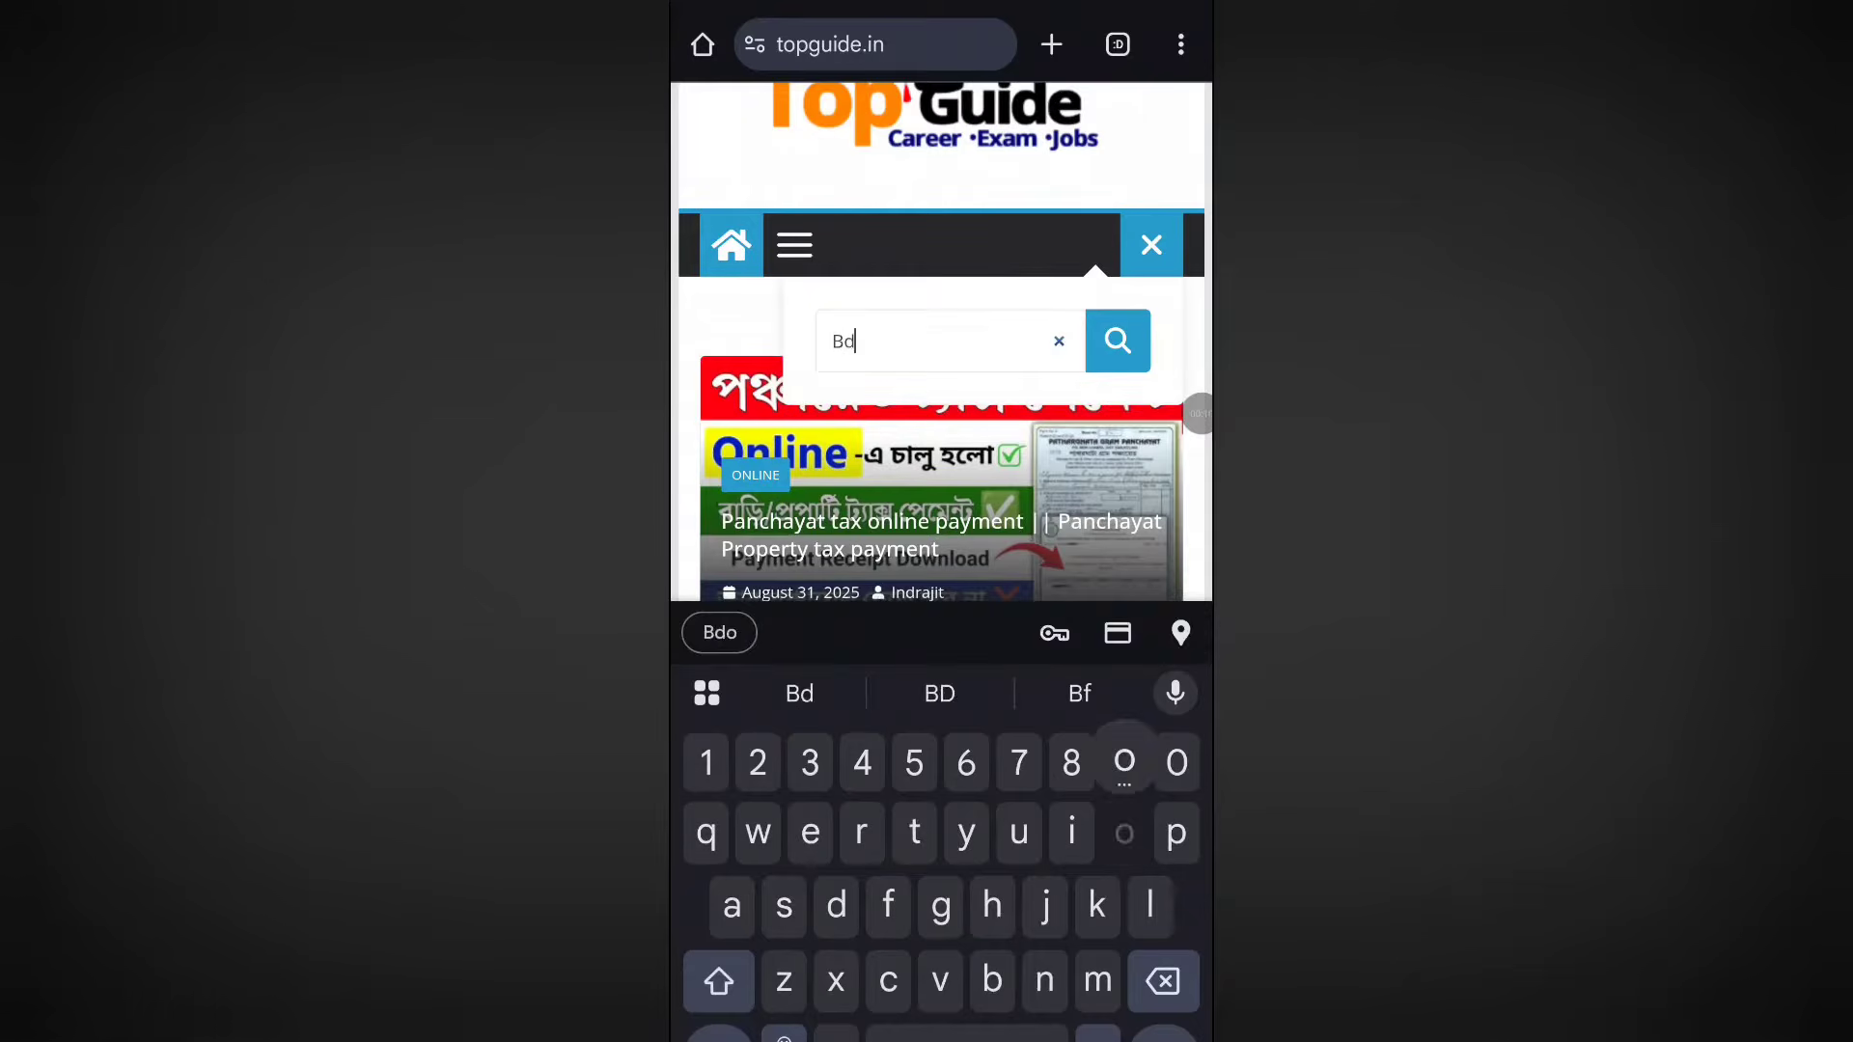
type("o")
left_click(1118, 341)
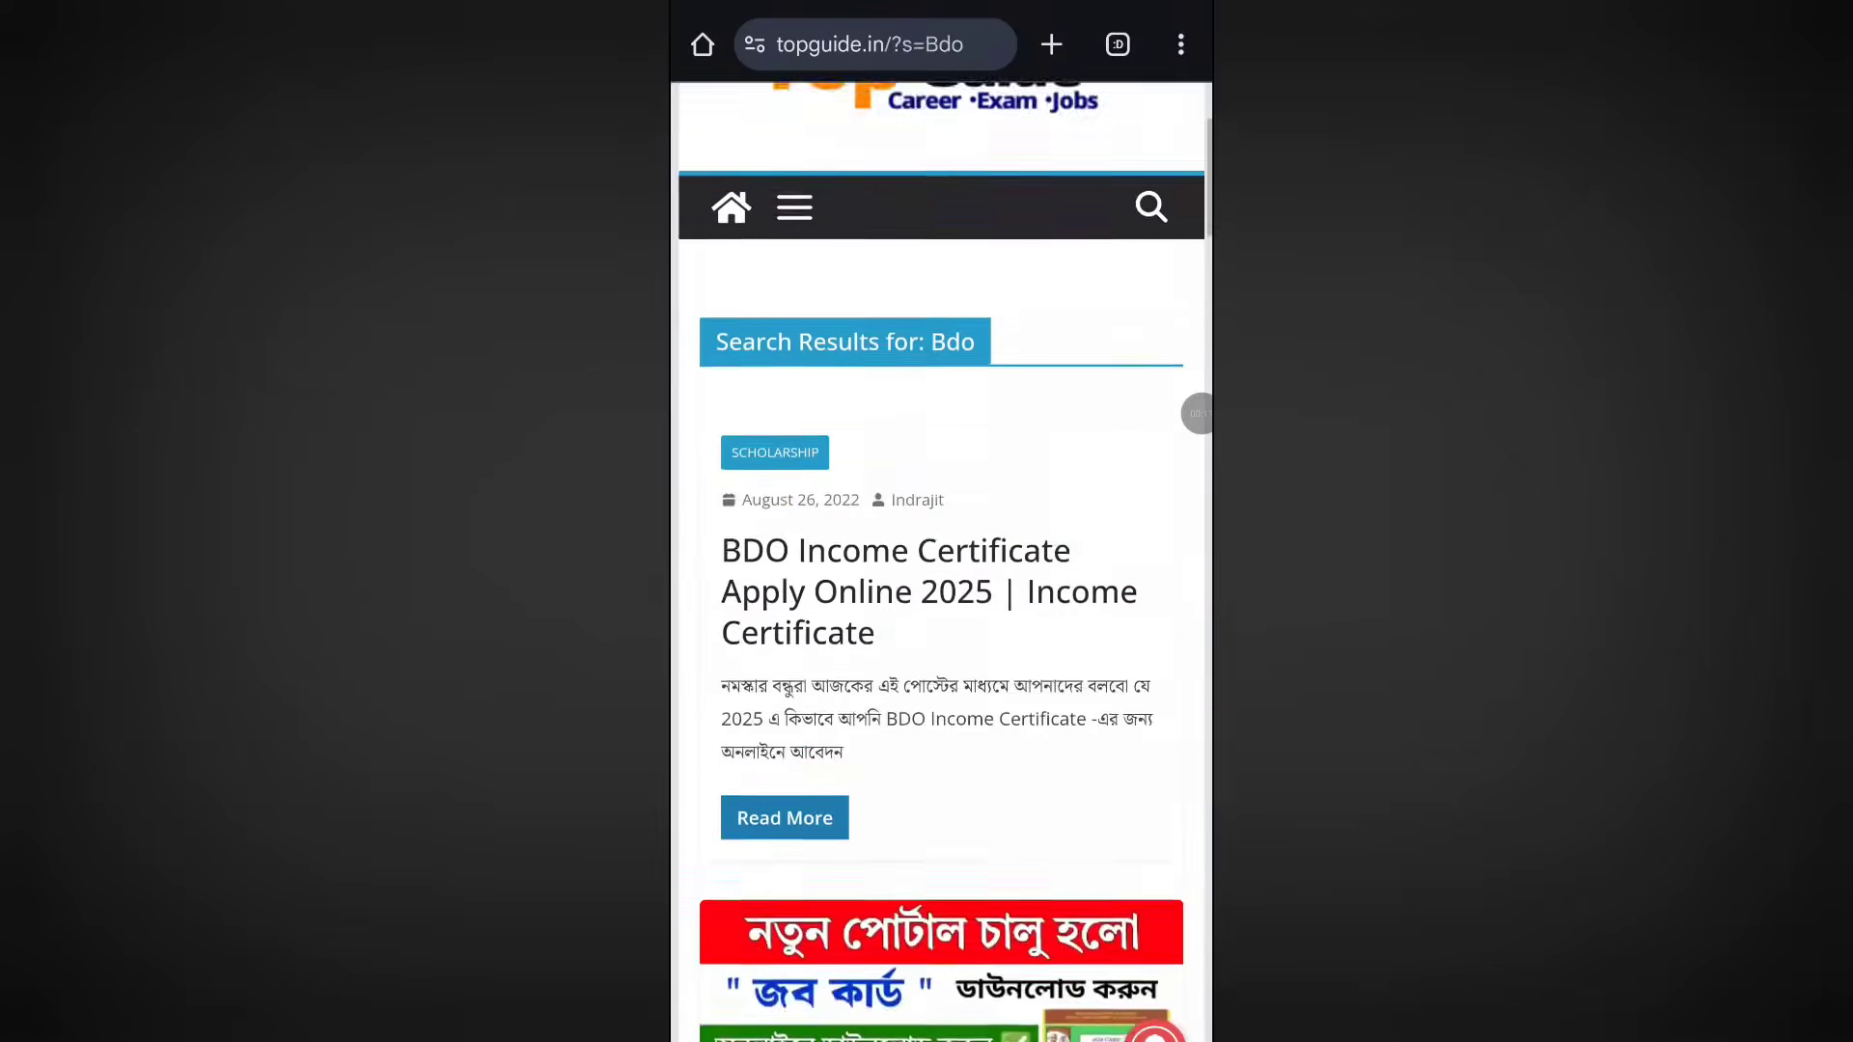
- Open the 'BDO Income Certificate Apply Online 2025' article from the search results
scroll(940, 618, "down", 1)
left_click(1199, 413)
left_click(1107, 455)
left_click_drag(1009, 580, 1100, 467)
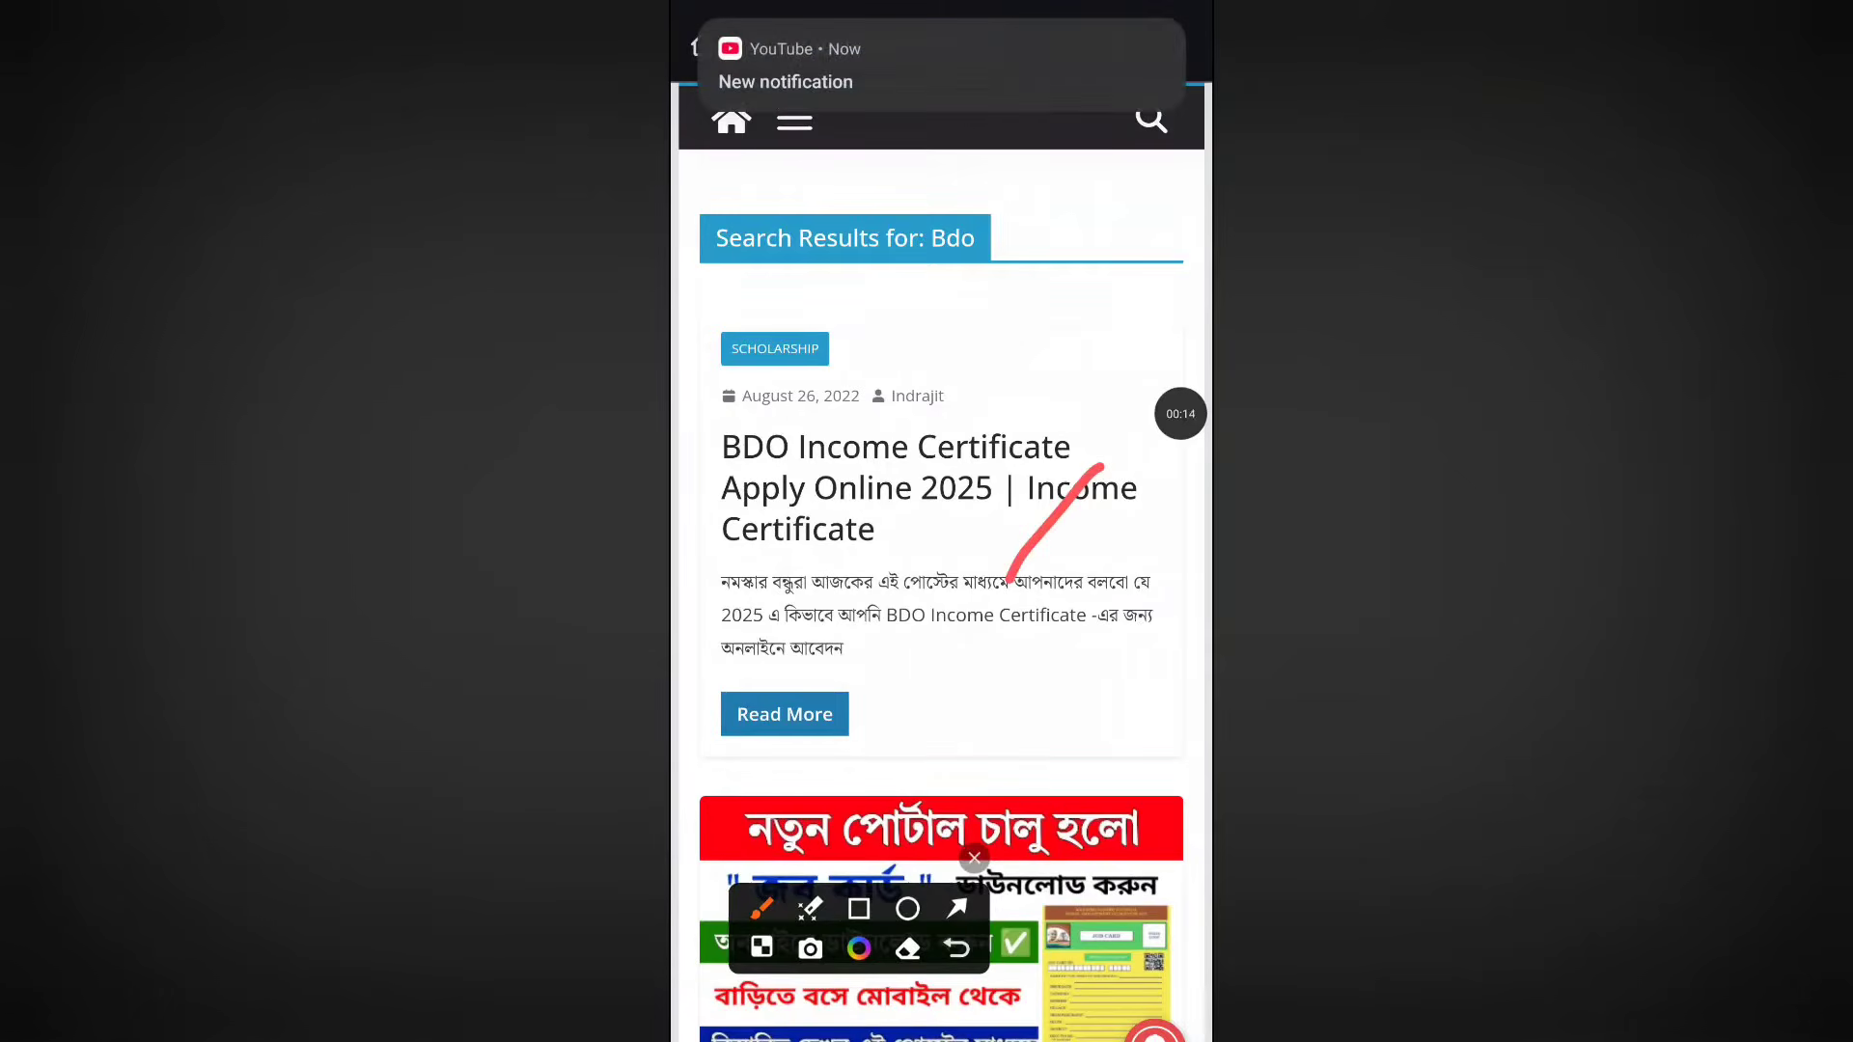
left_click(974, 858)
left_click(928, 488)
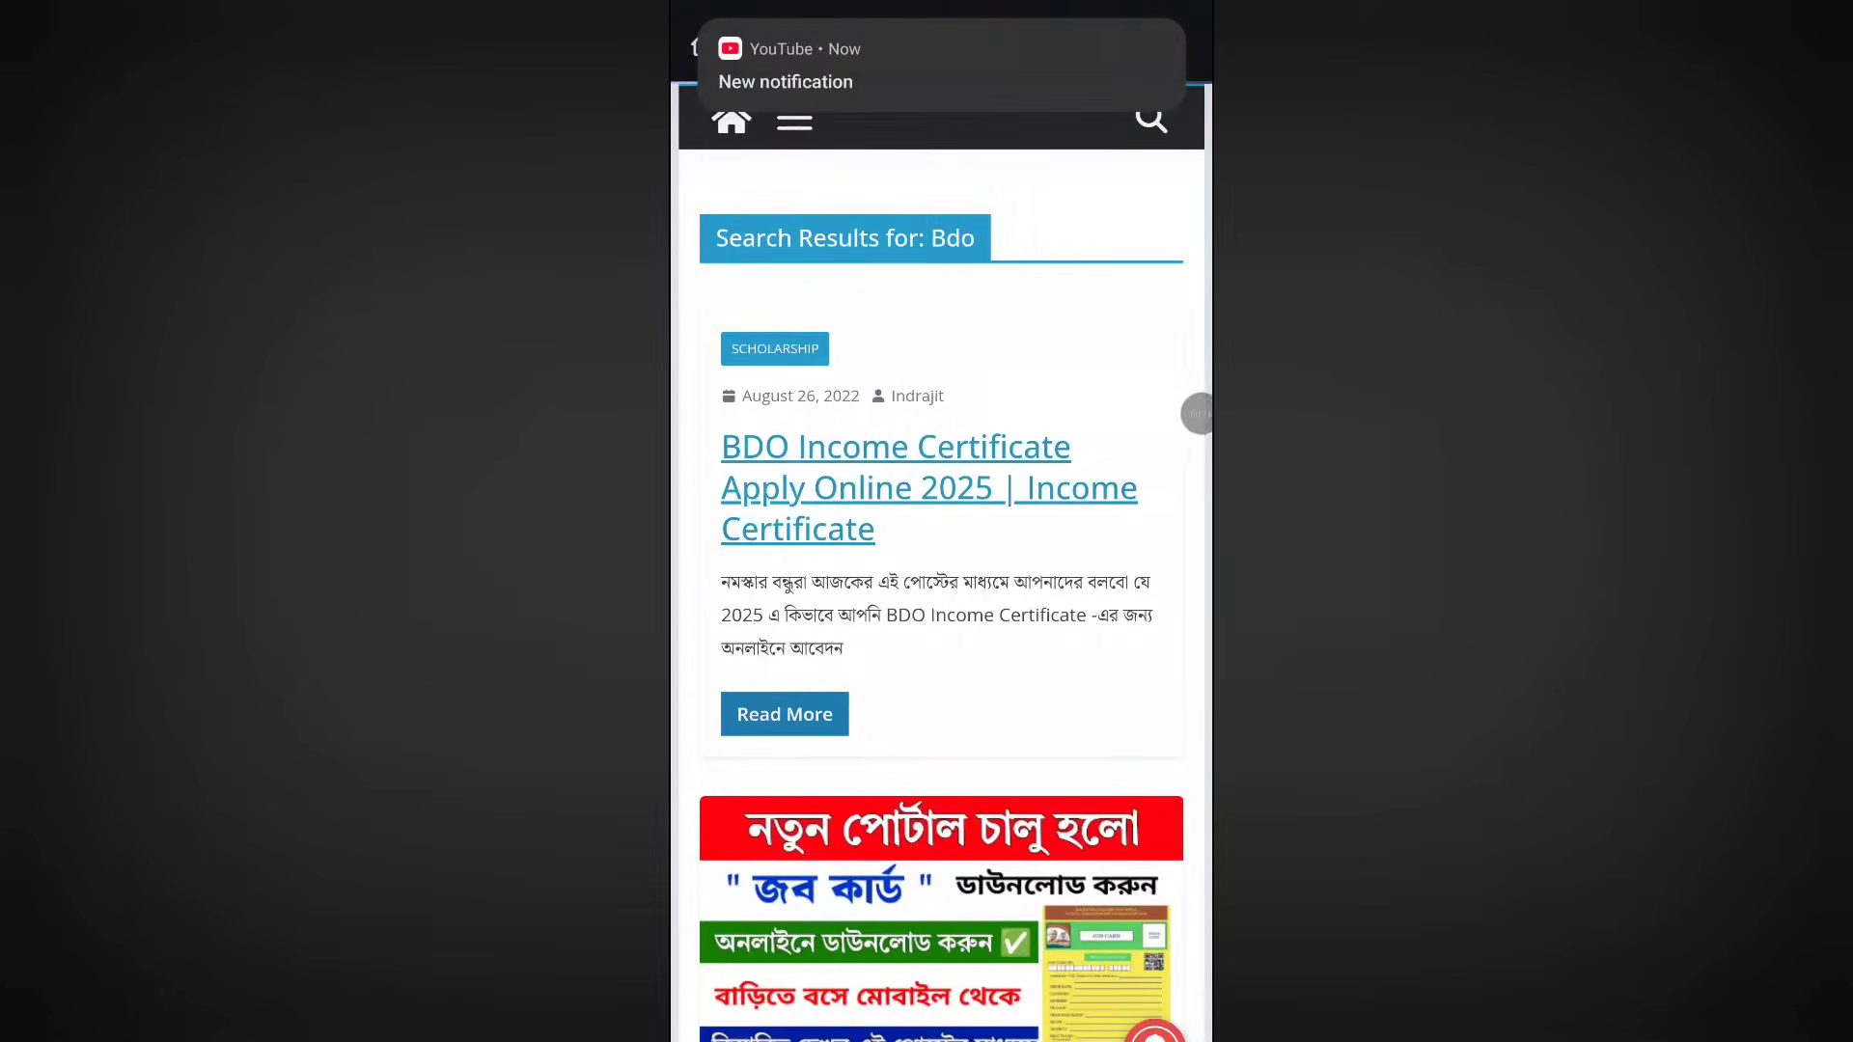
scroll(941, 579, "down", 4)
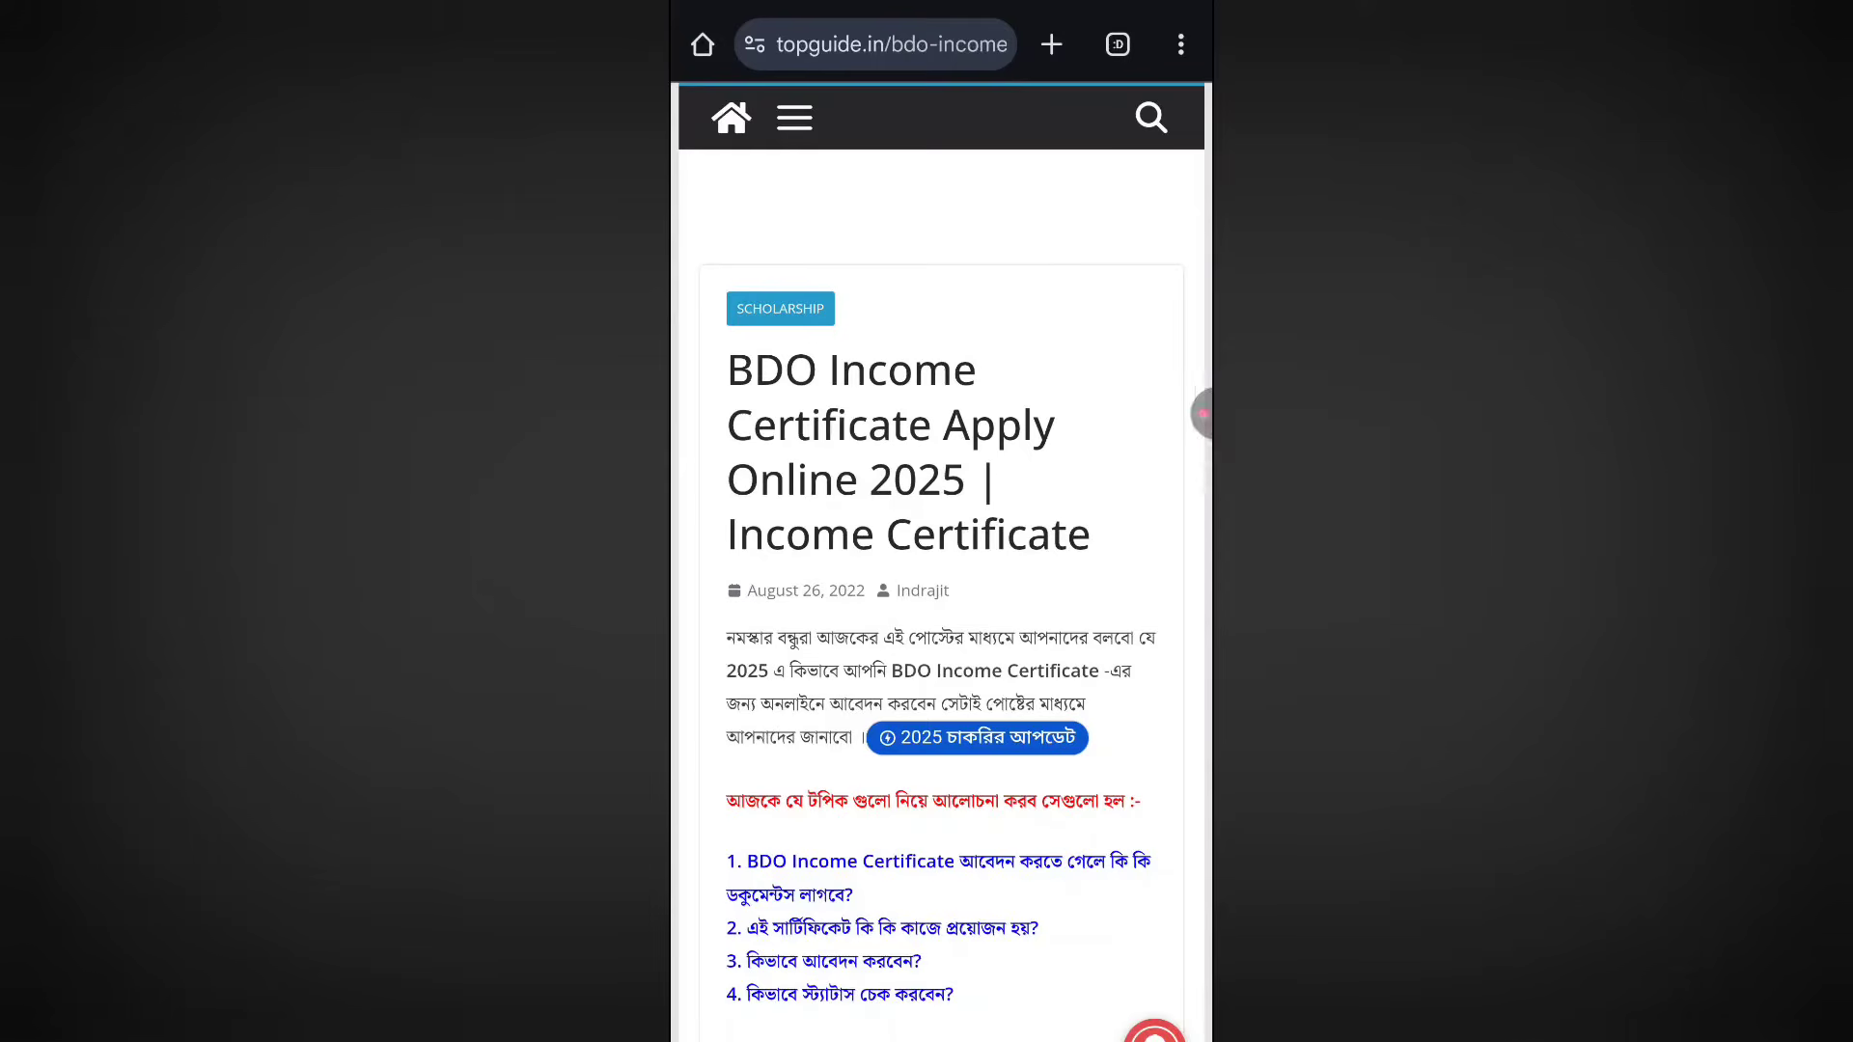
- Read through the article's required documents and application steps
scroll(941, 579, "down", 5)
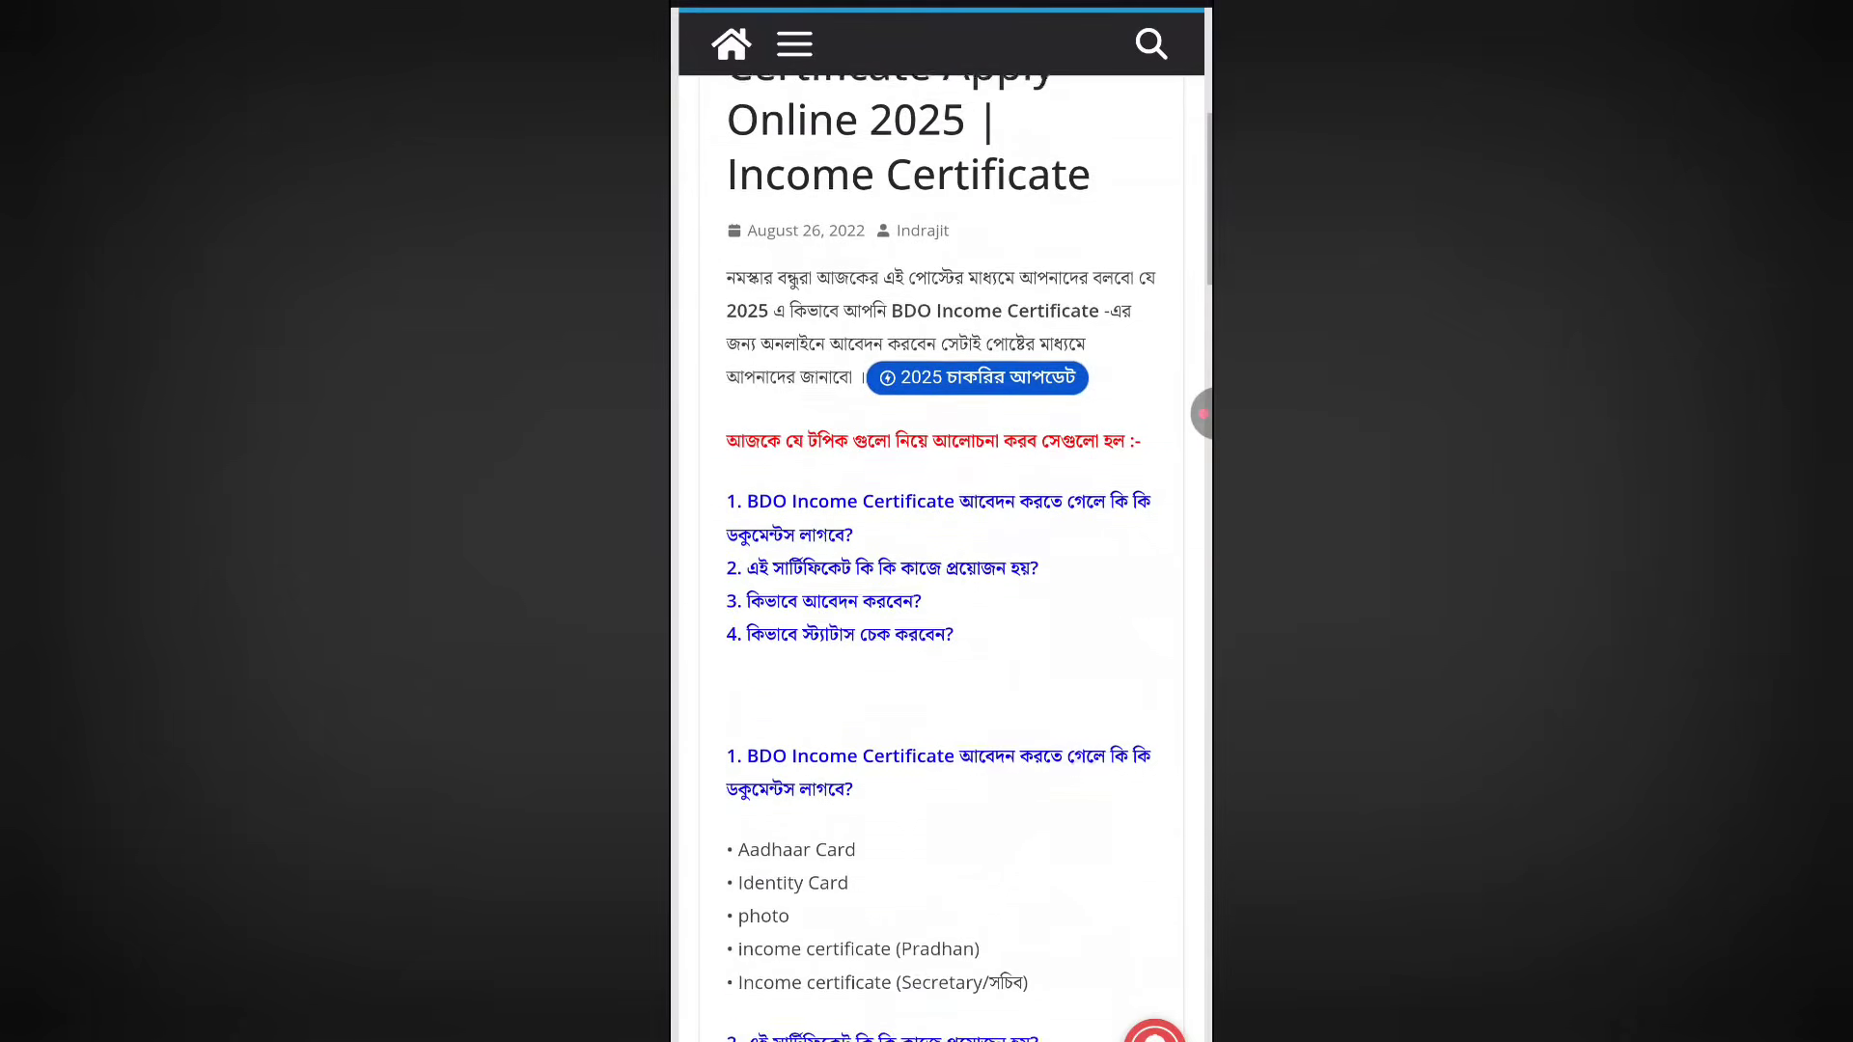
scroll(941, 579, "down", 5)
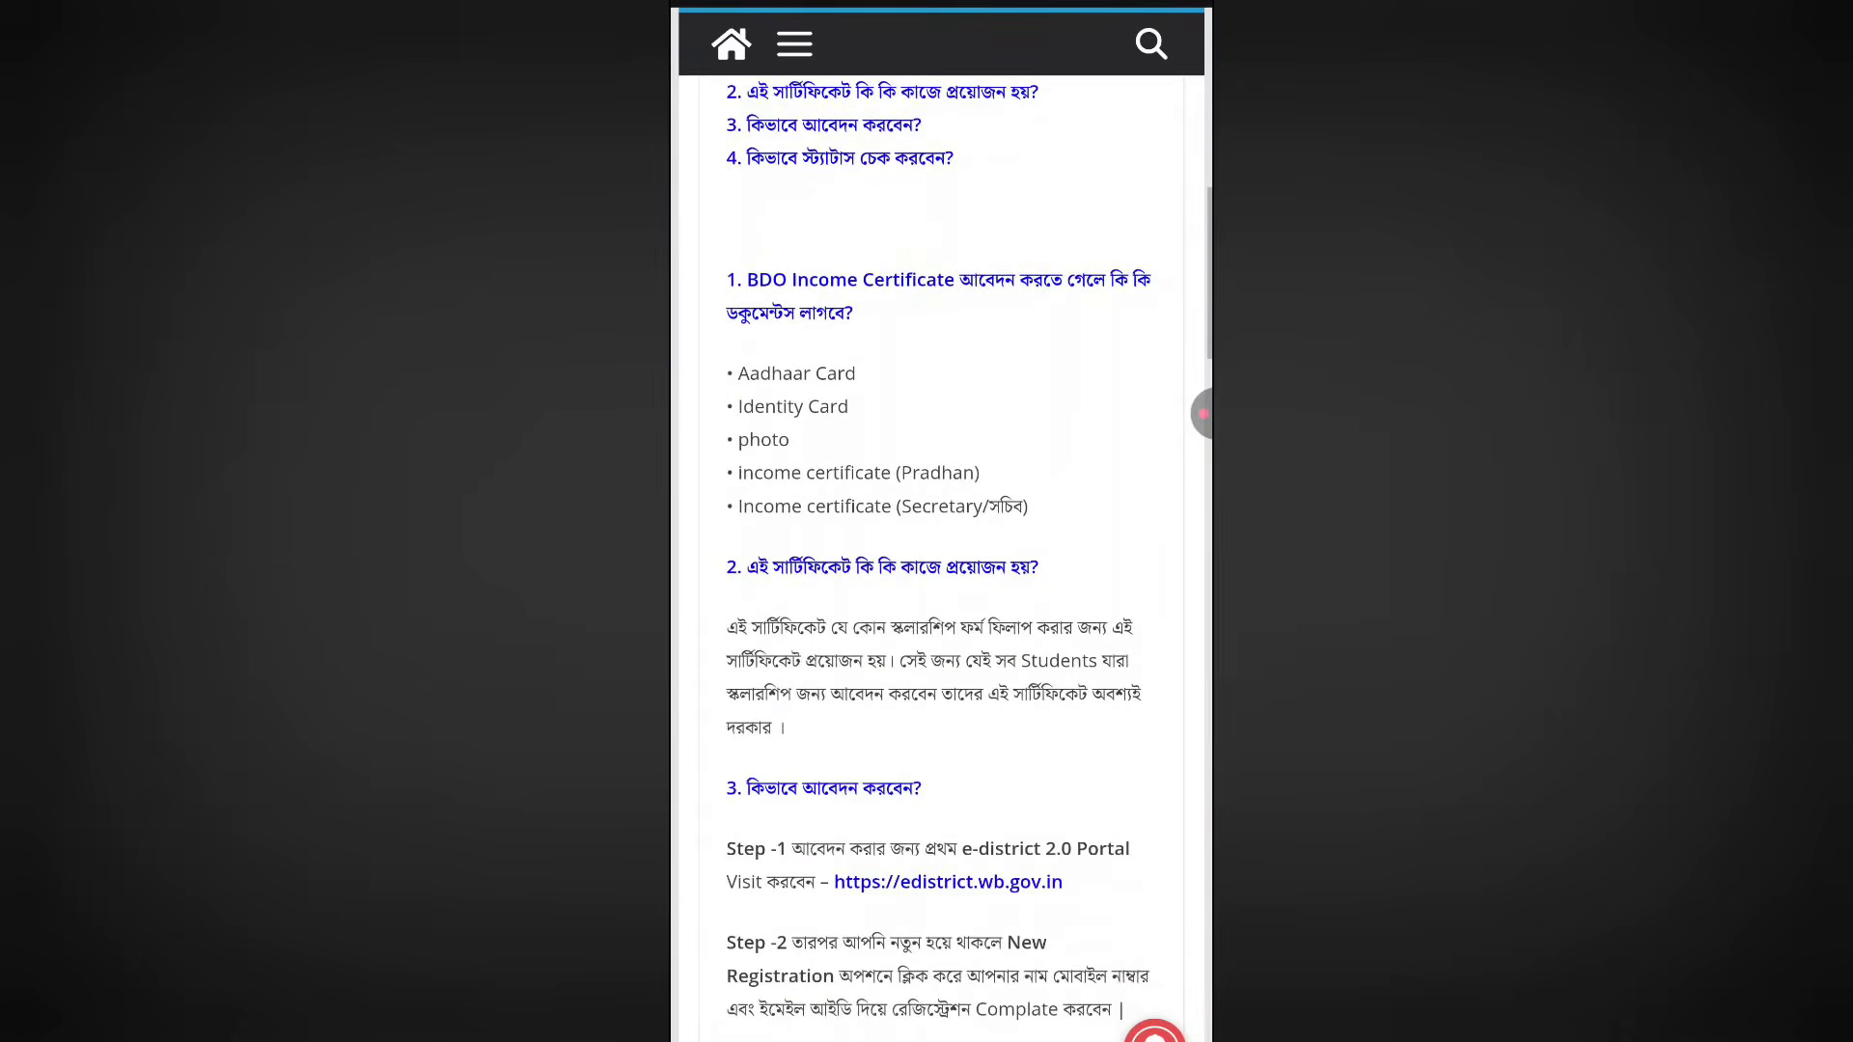
left_click(1202, 414)
left_click(1106, 457)
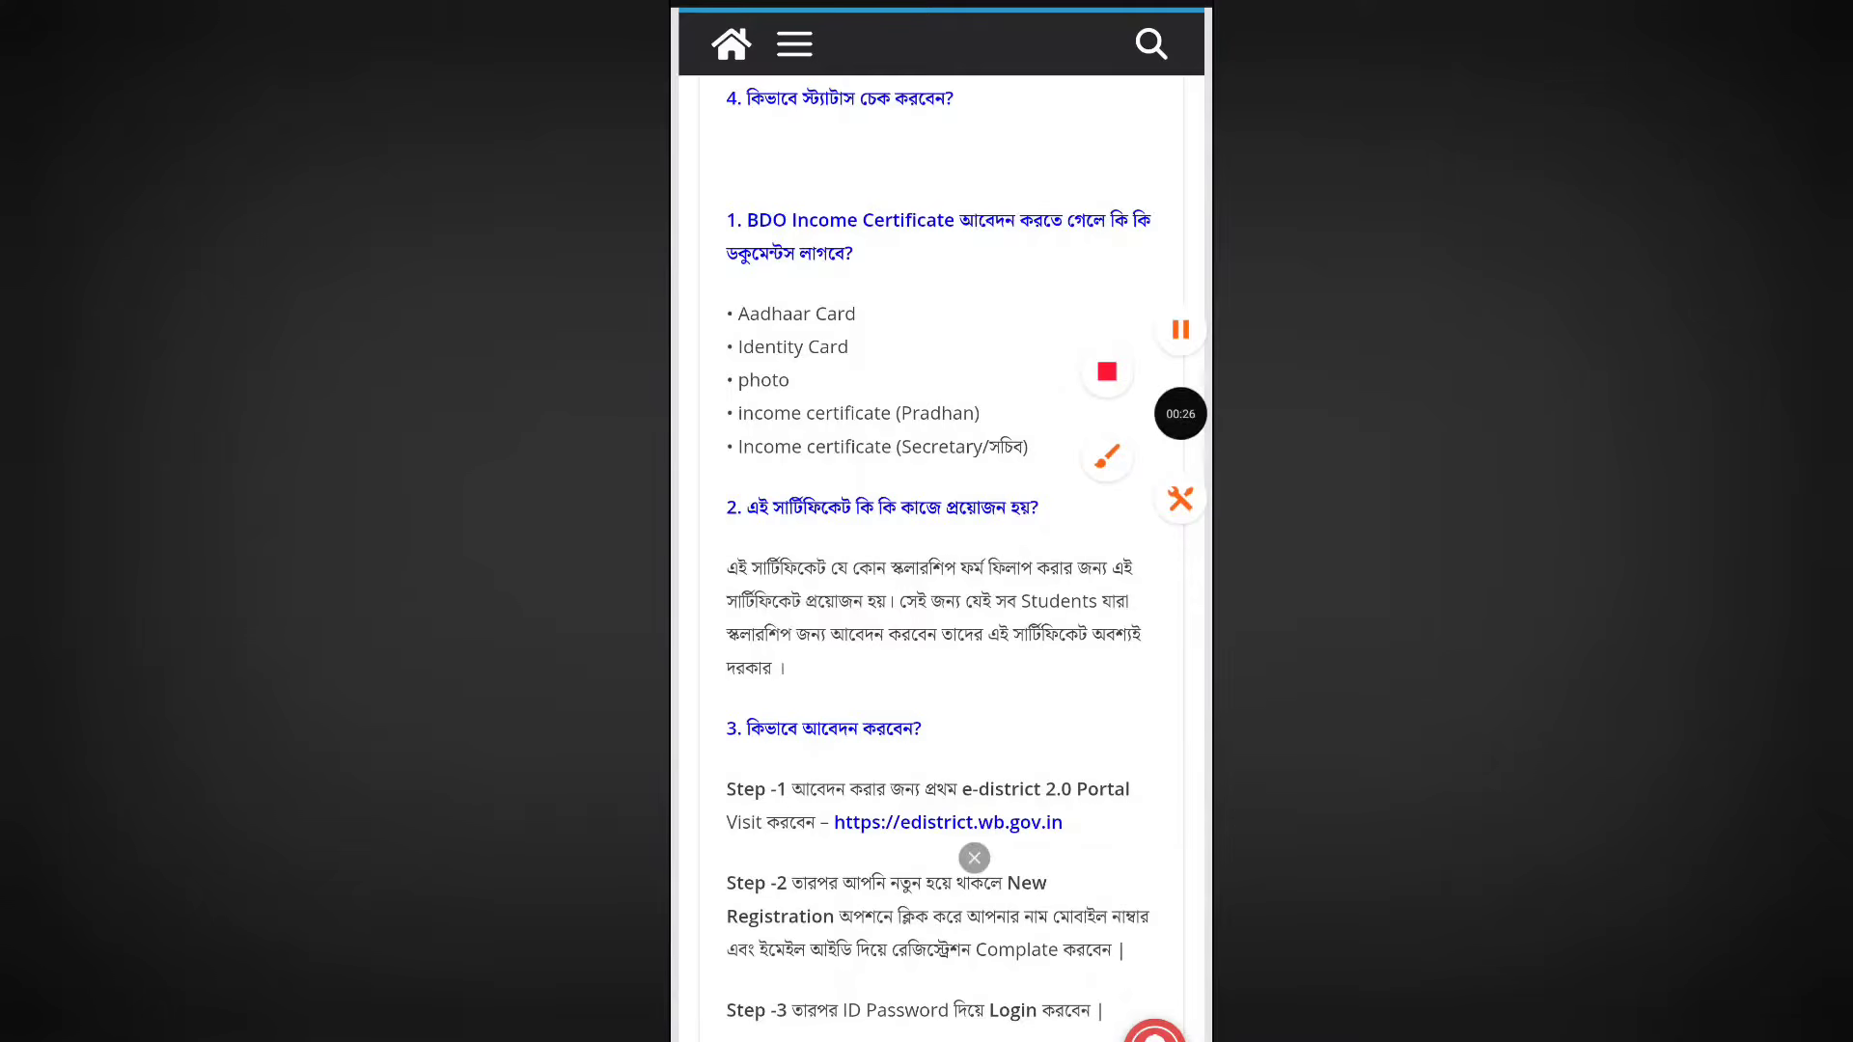
left_click_drag(940, 315, 1015, 256)
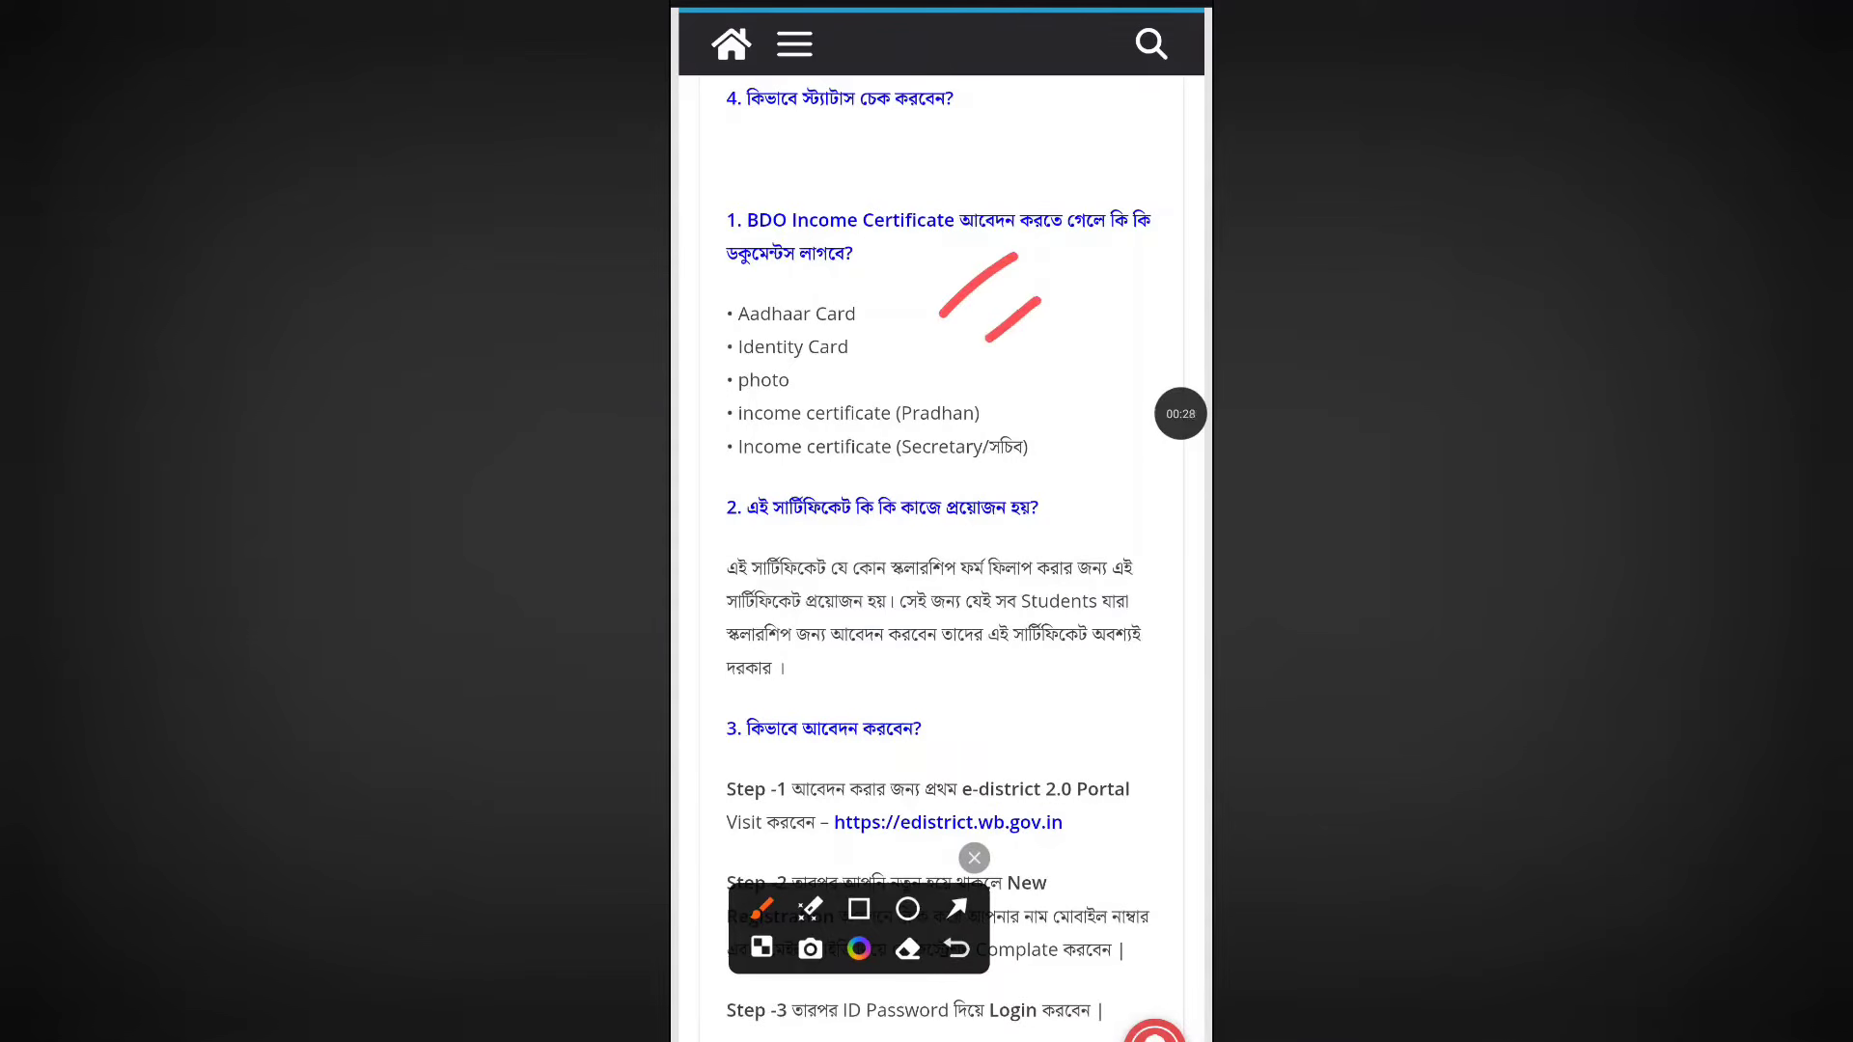
left_click(902, 372)
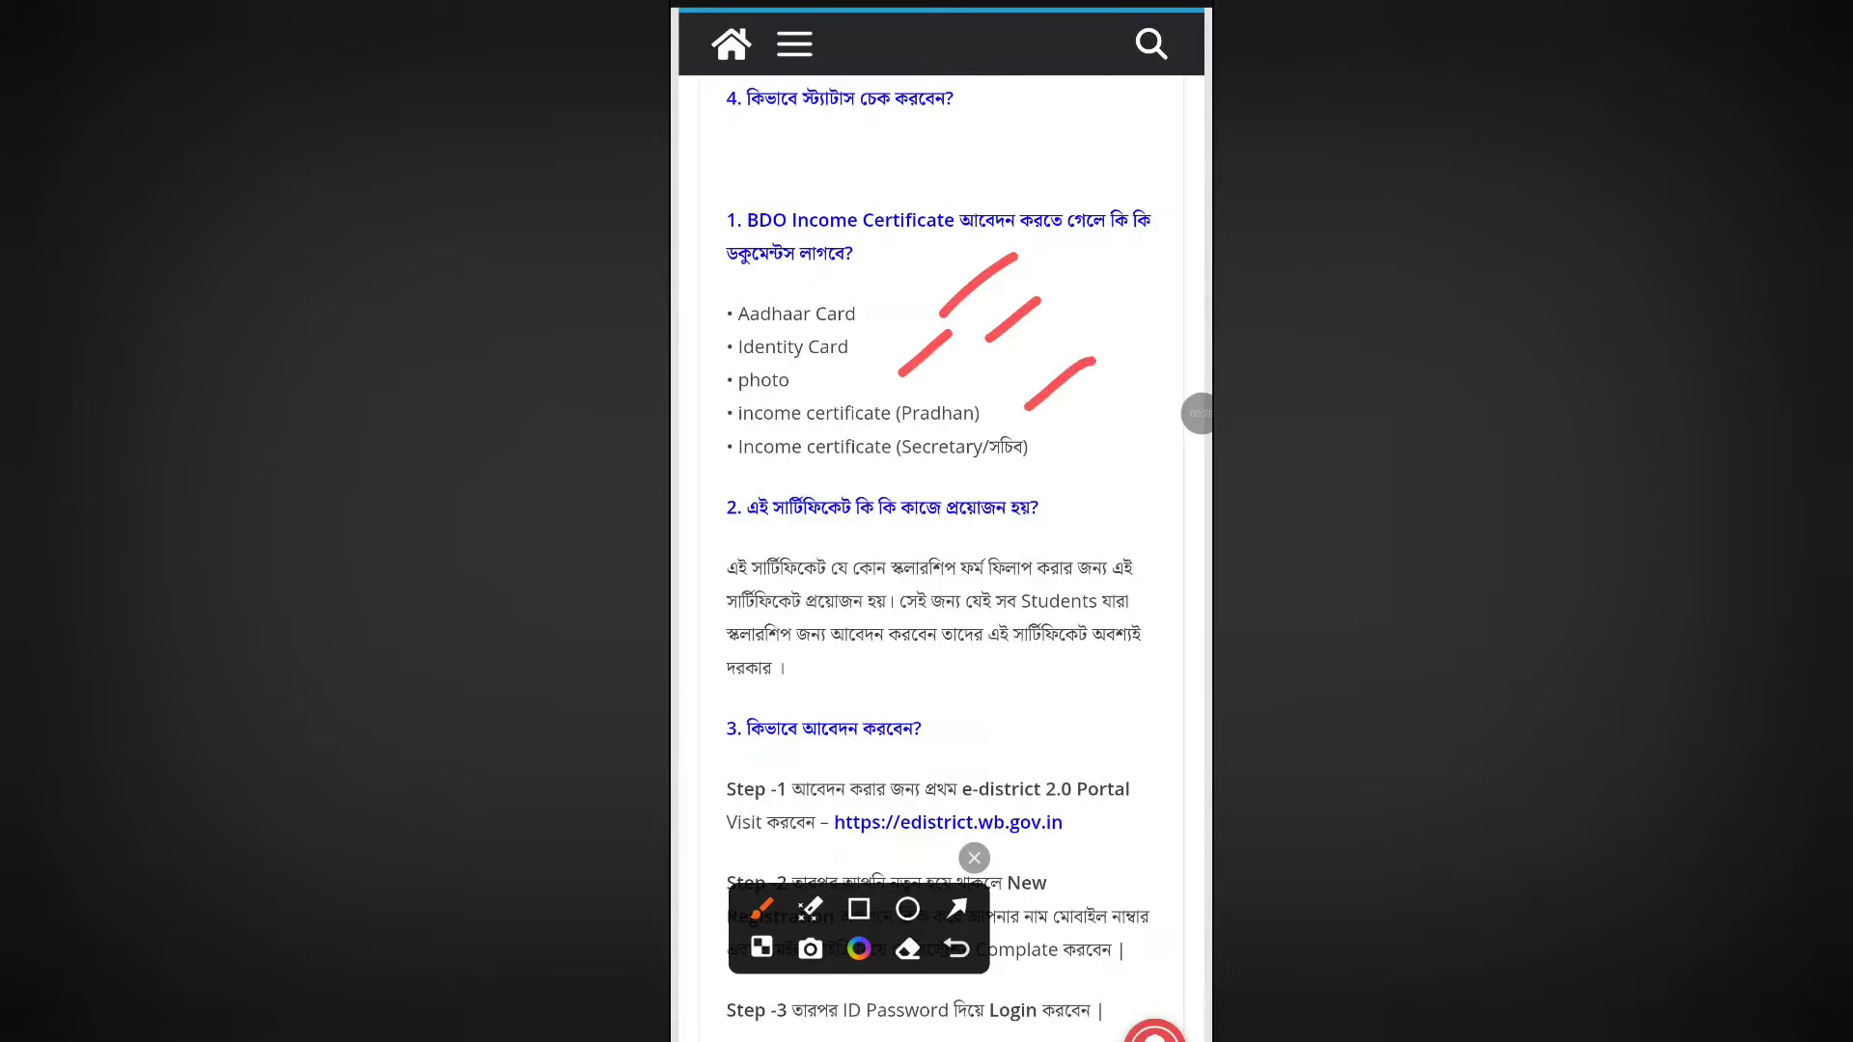
left_click_drag(1081, 446, 1131, 404)
left_click(973, 858)
scroll(941, 579, "down", 4)
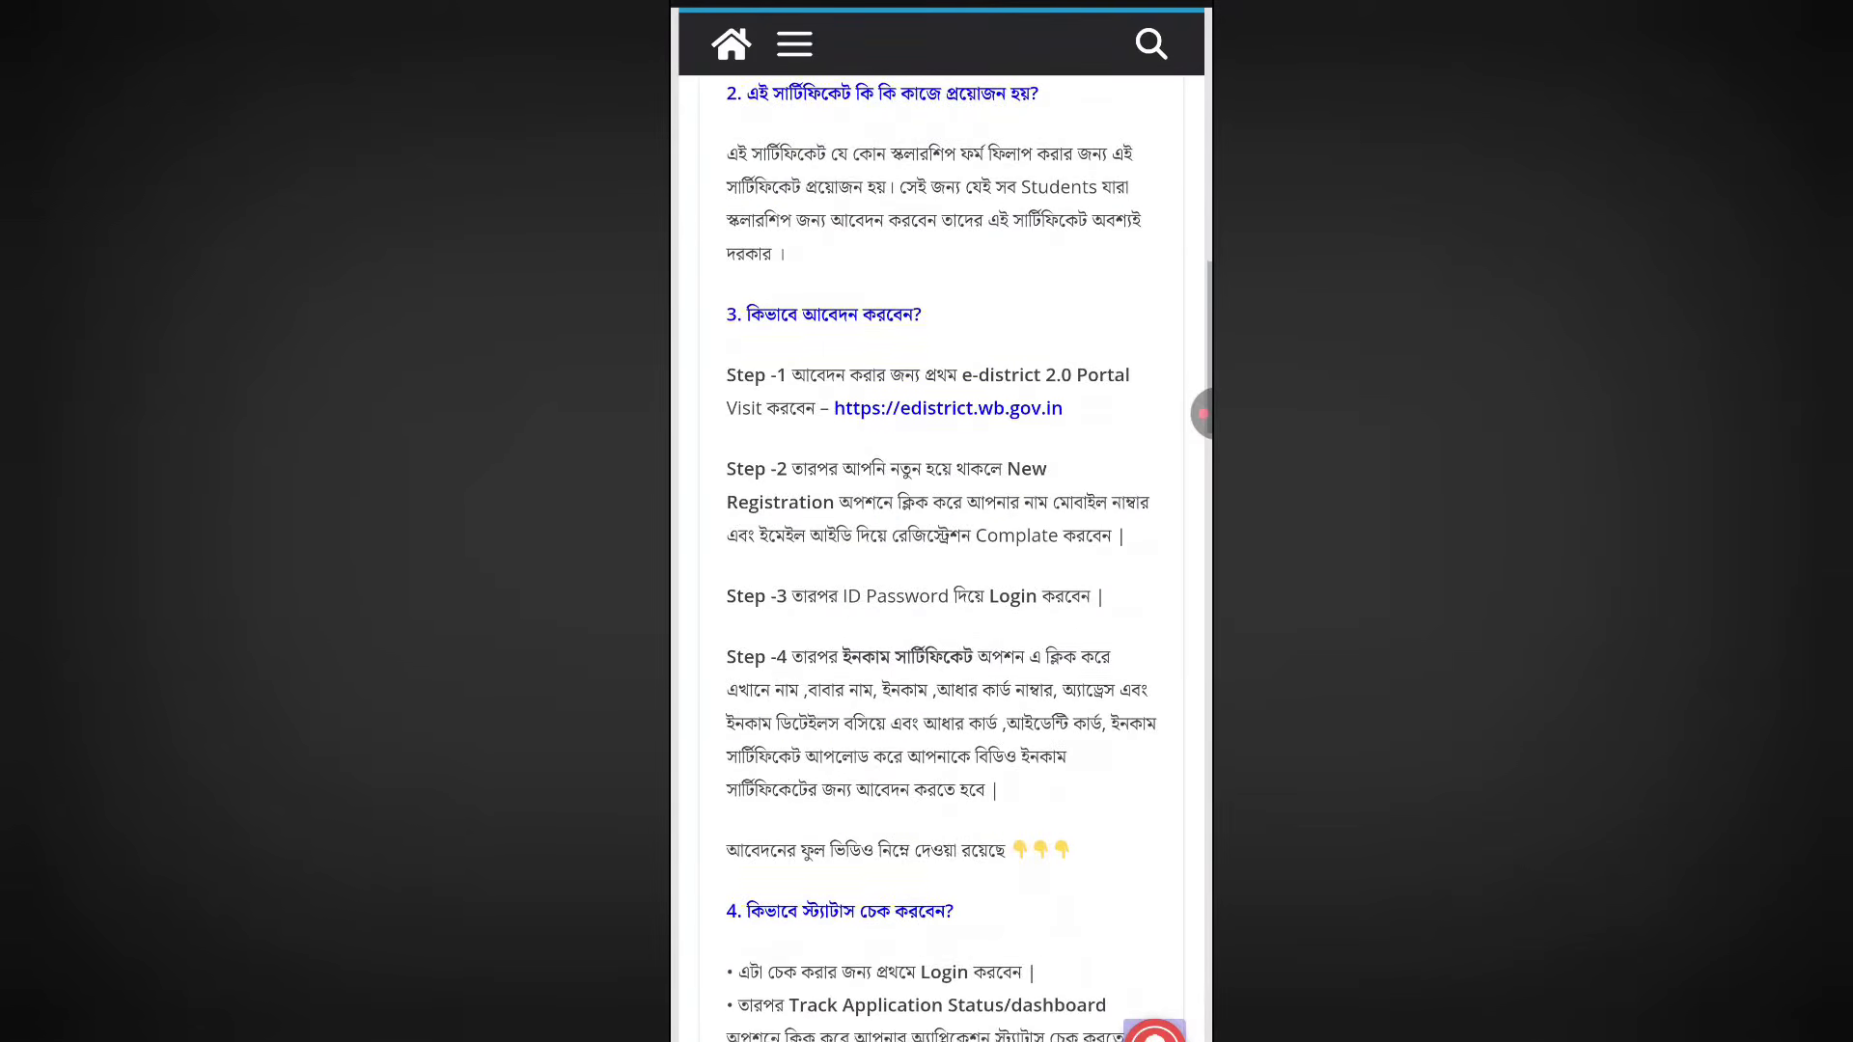
scroll(941, 579, "up", 1)
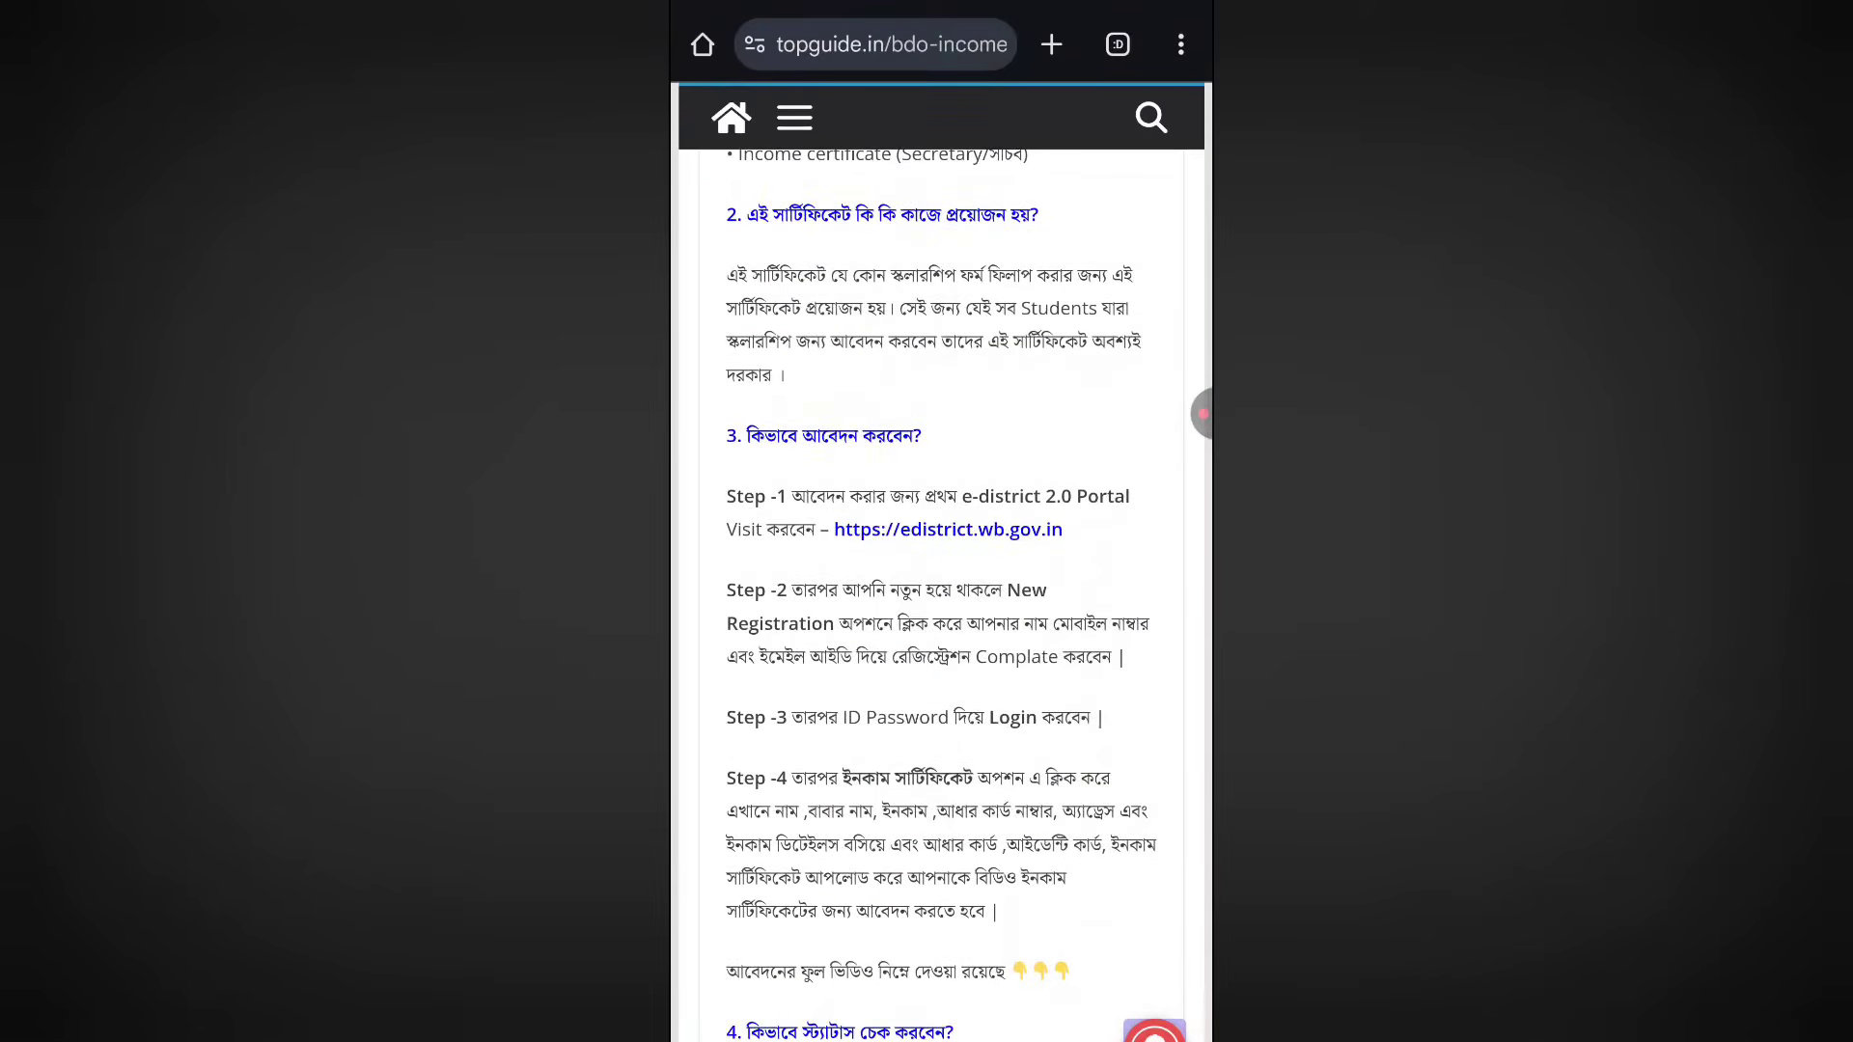
left_click(1201, 414)
left_click(1106, 454)
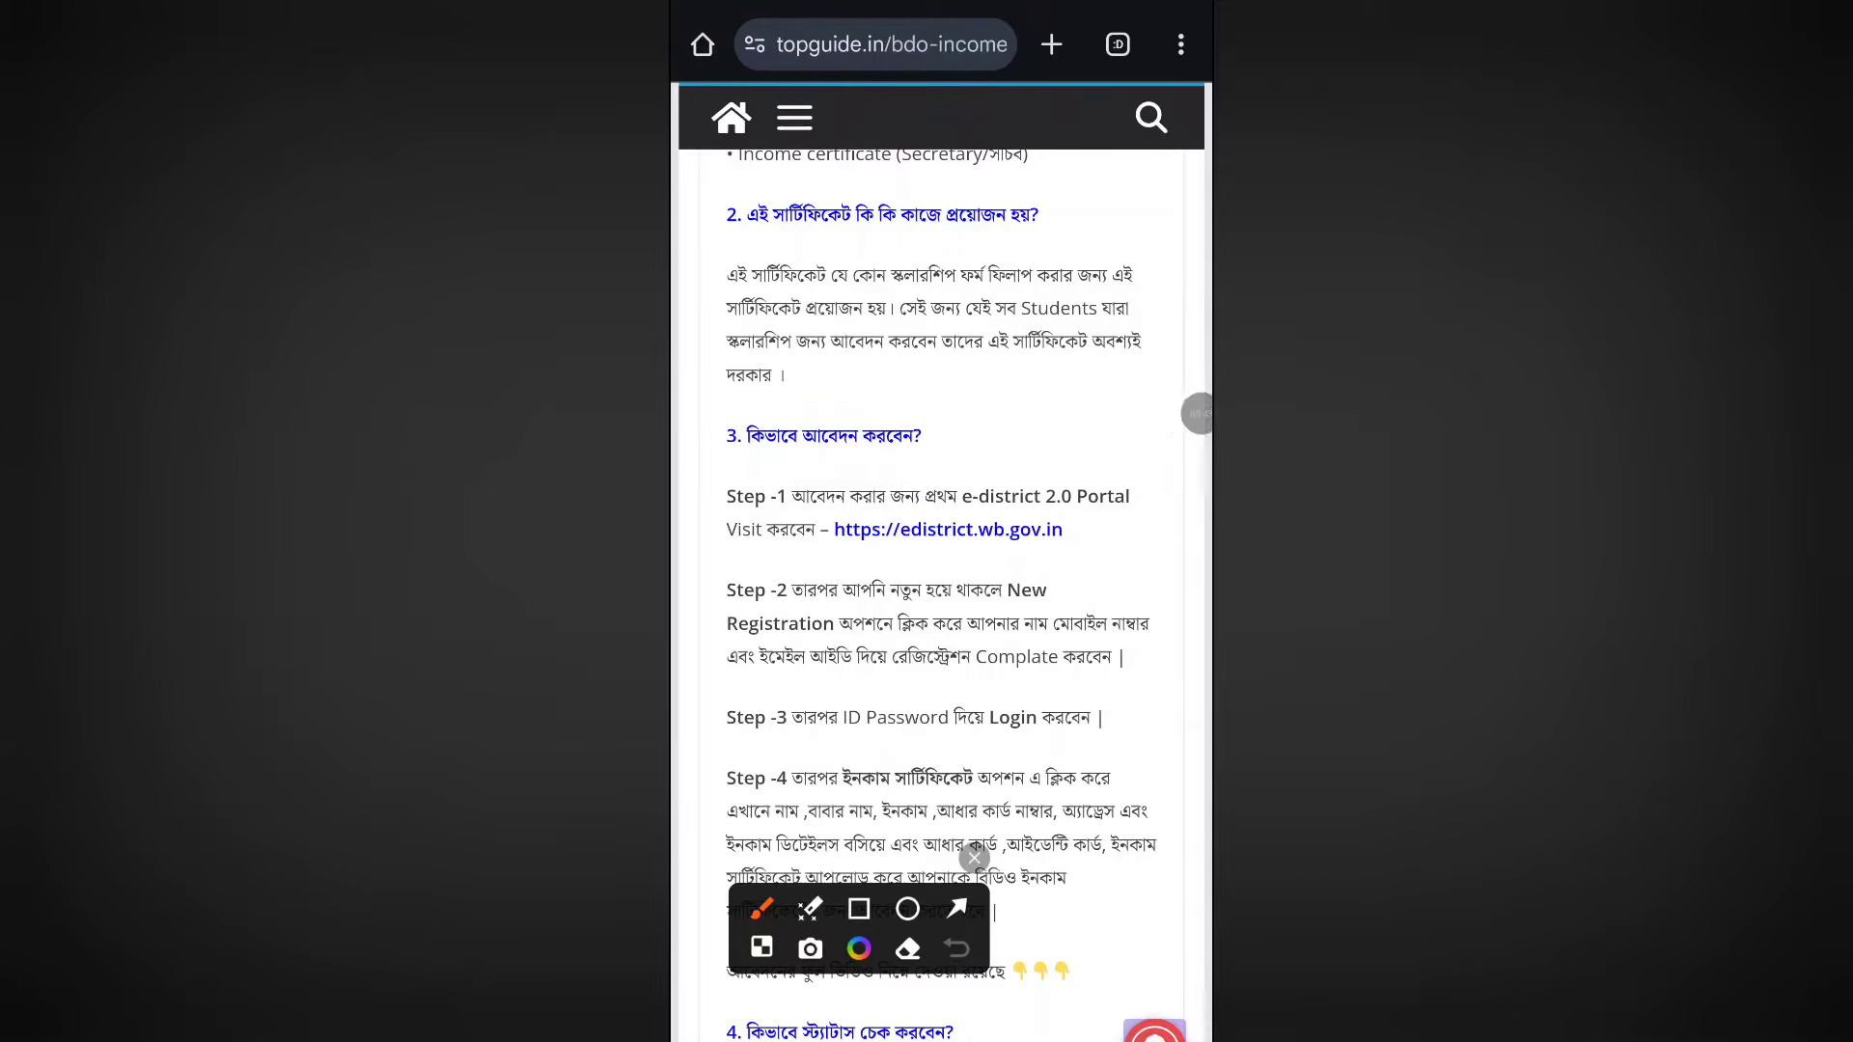
left_click_drag(1068, 418, 1127, 386)
mouse_move(853, 572)
left_mouse_down()
mouse_move(996, 569)
mouse_move(813, 537)
mouse_move(941, 578)
left_mouse_up()
mouse_move(1163, 605)
left_mouse_down()
mouse_move(1090, 610)
mouse_move(1187, 571)
left_mouse_up()
left_click(973, 857)
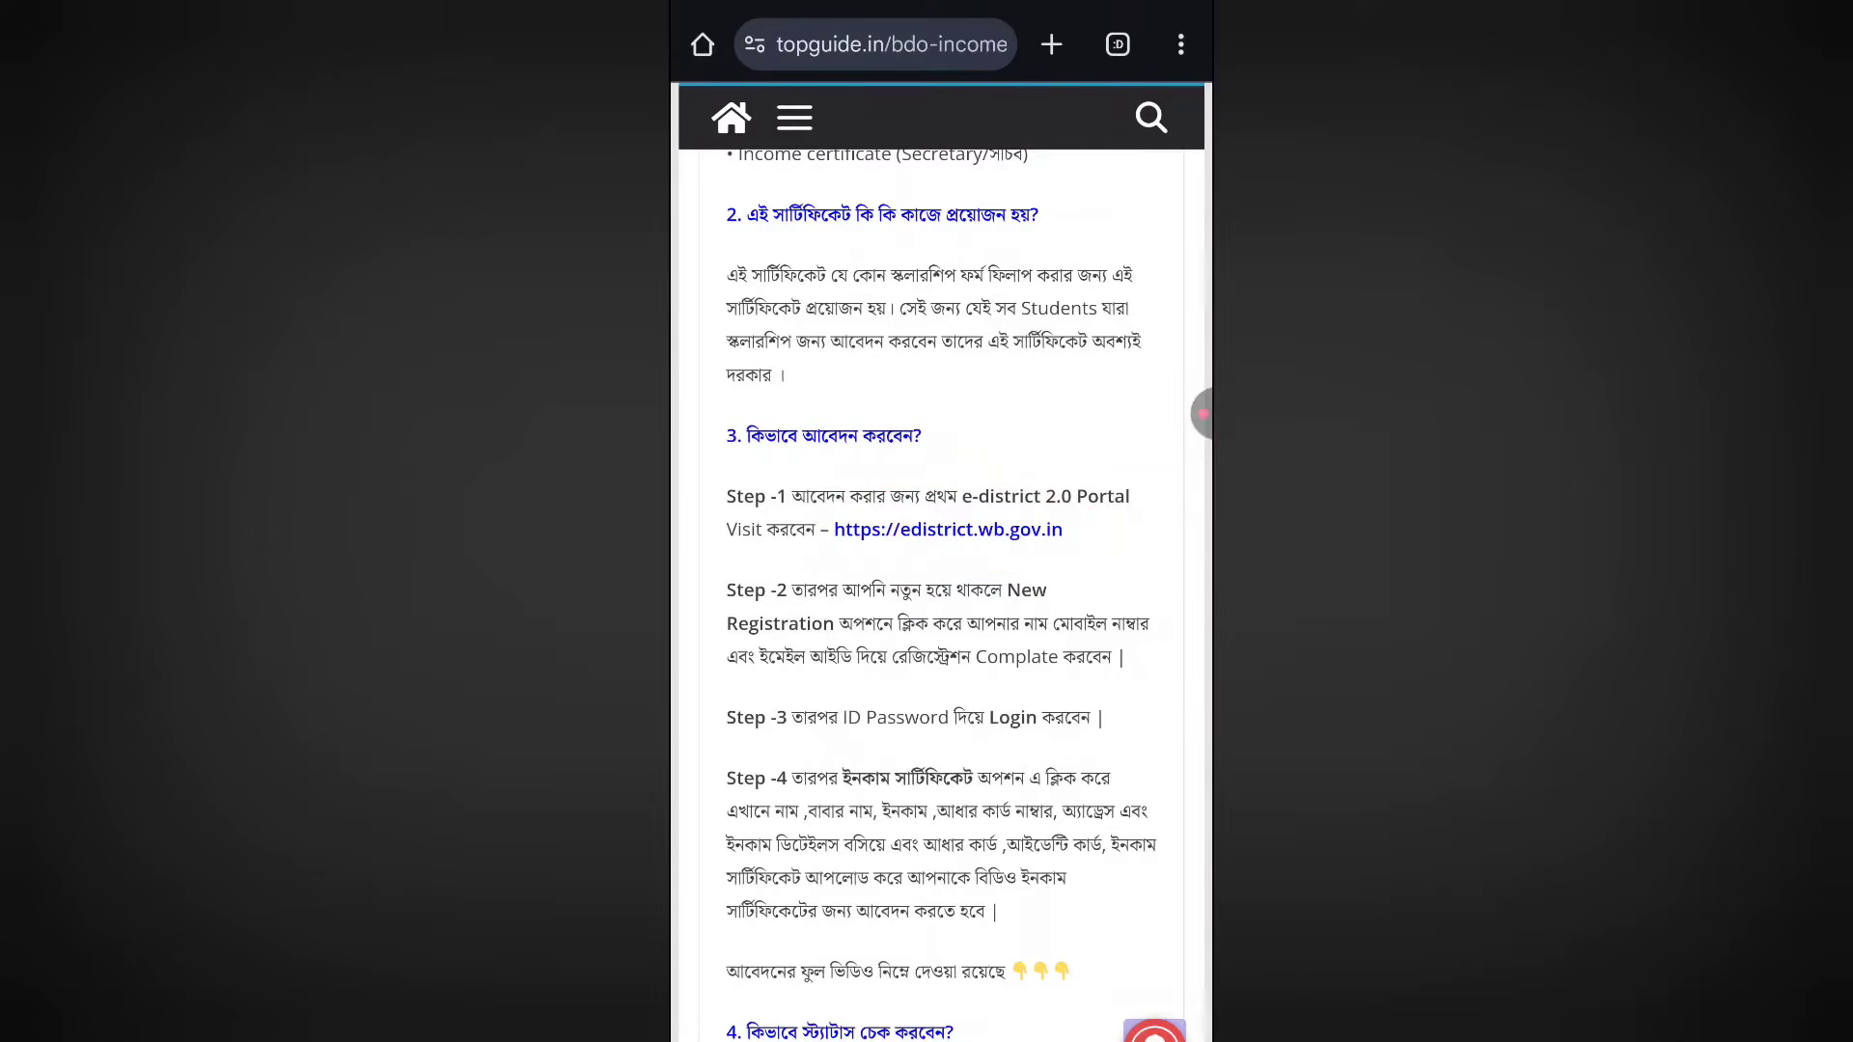
left_click(948, 530)
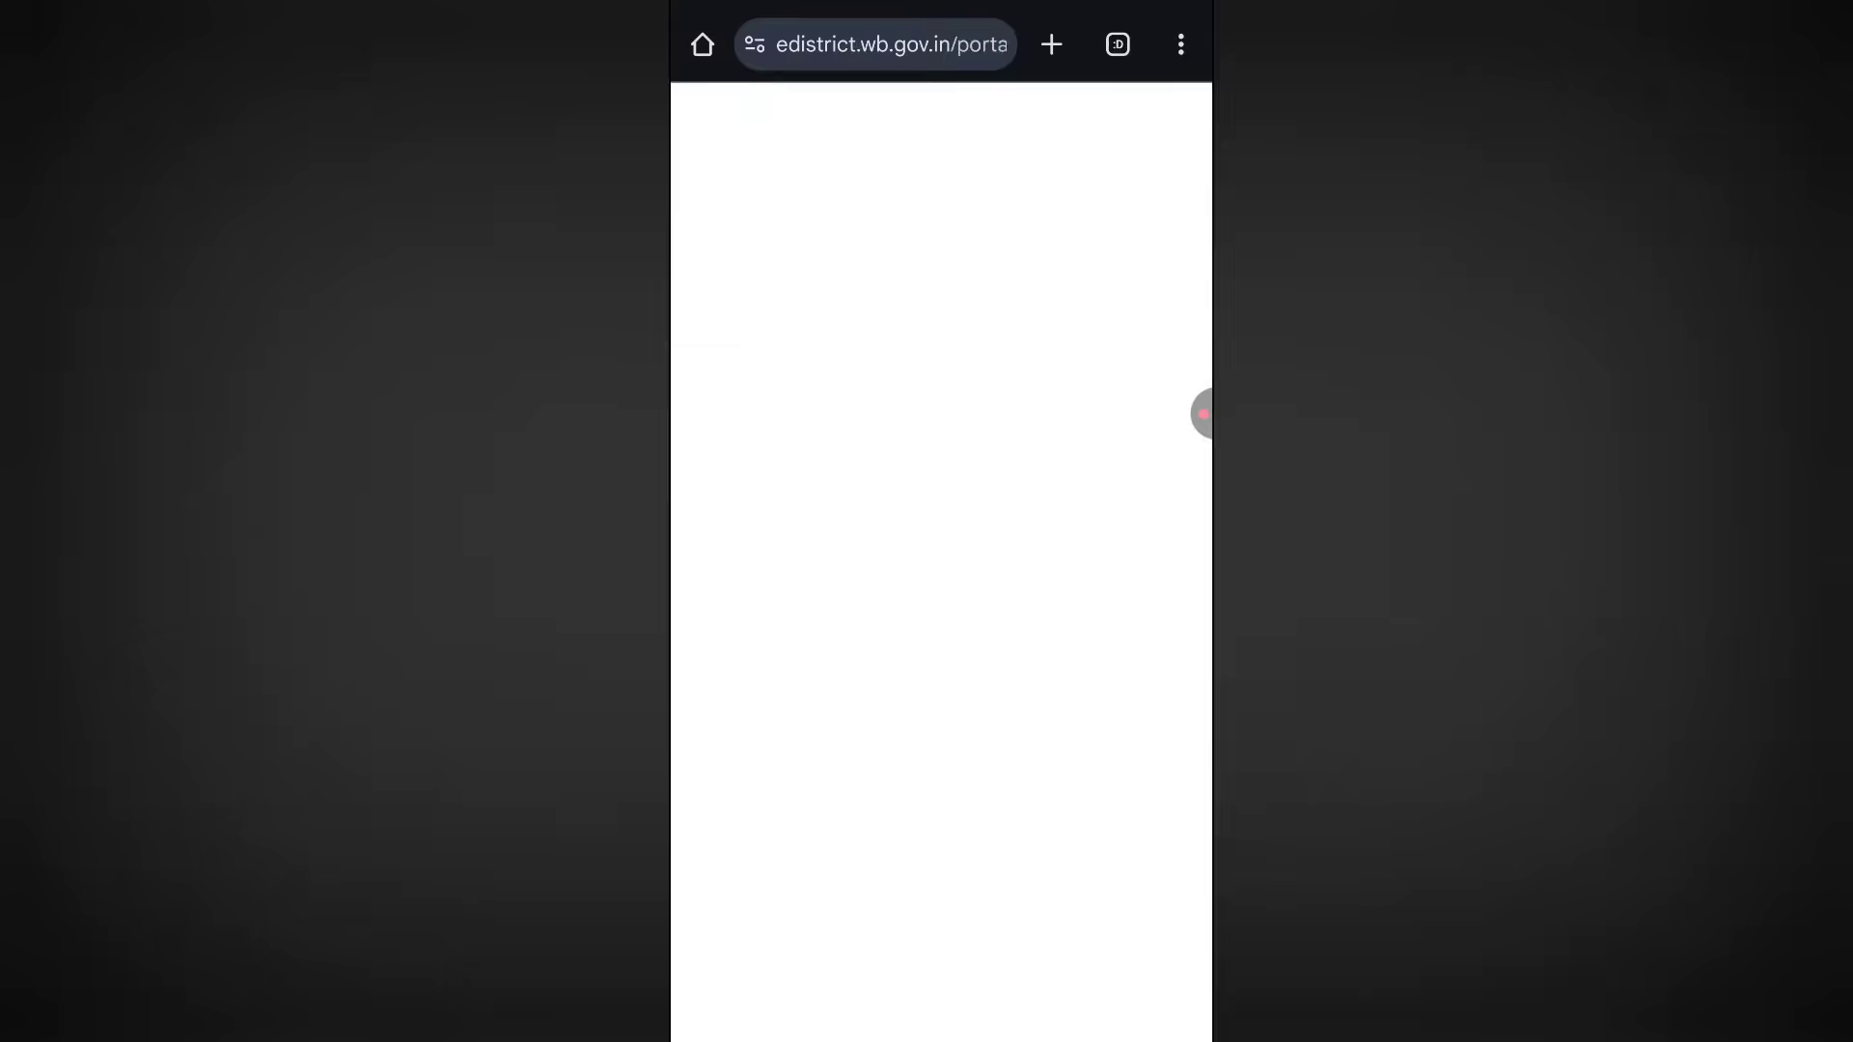
- Go to the citizen User Login page through LOGIN/SIGN UP in the eDistrict header
left_click(1202, 414)
left_click(1108, 454)
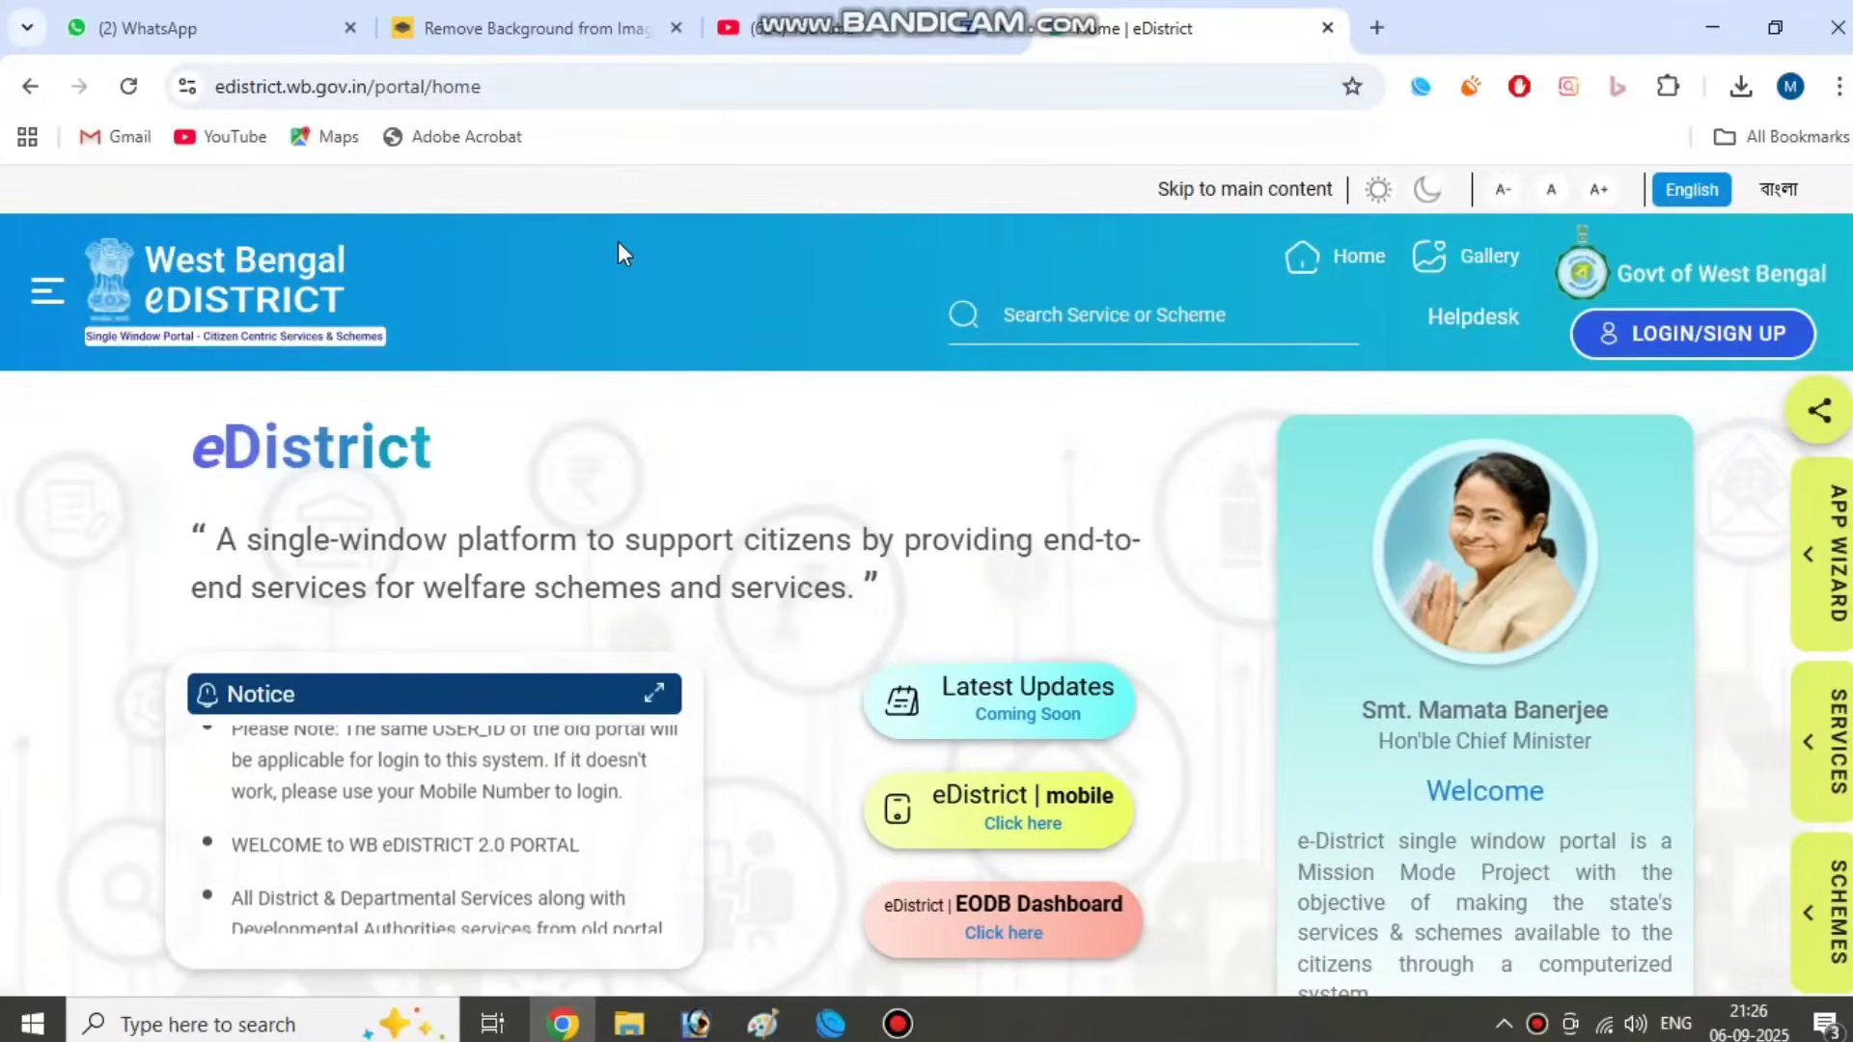
left_click(1646, 349)
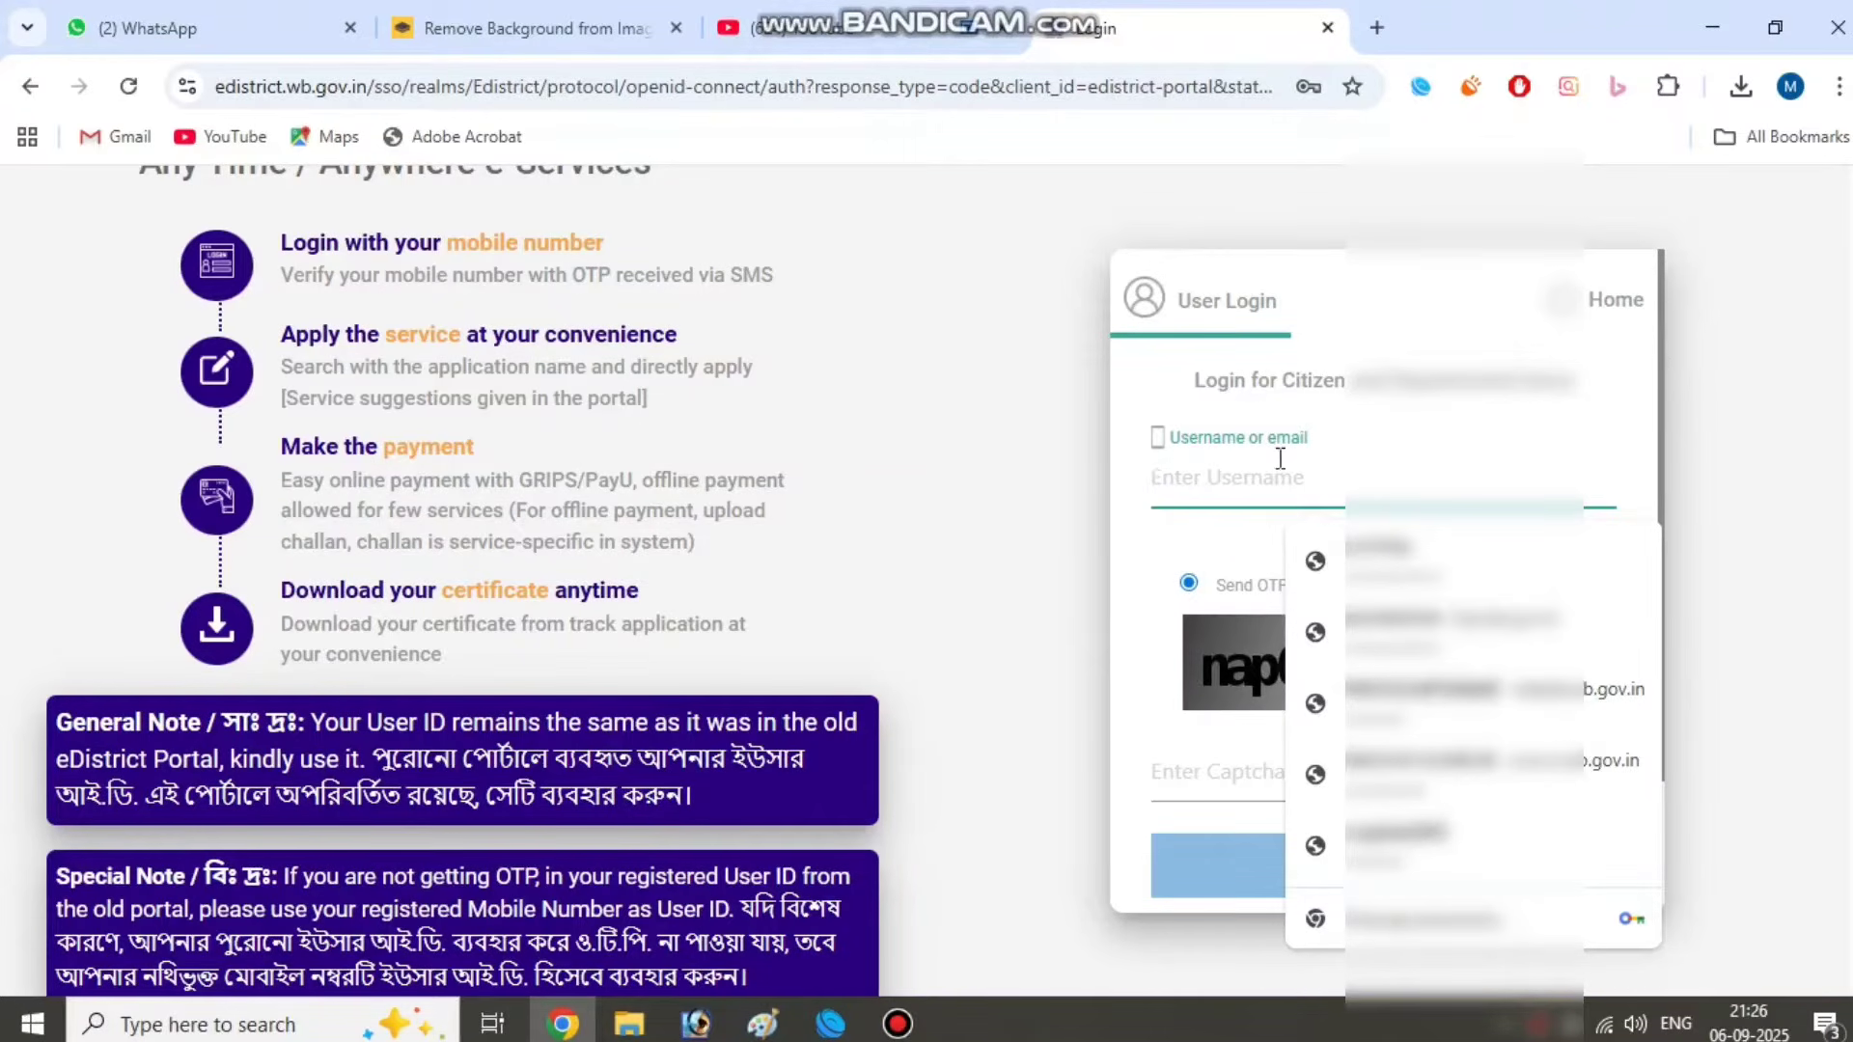
- Sign in with the username, captcha and OTP to reach the citizen dashboard
left_click(1034, 691)
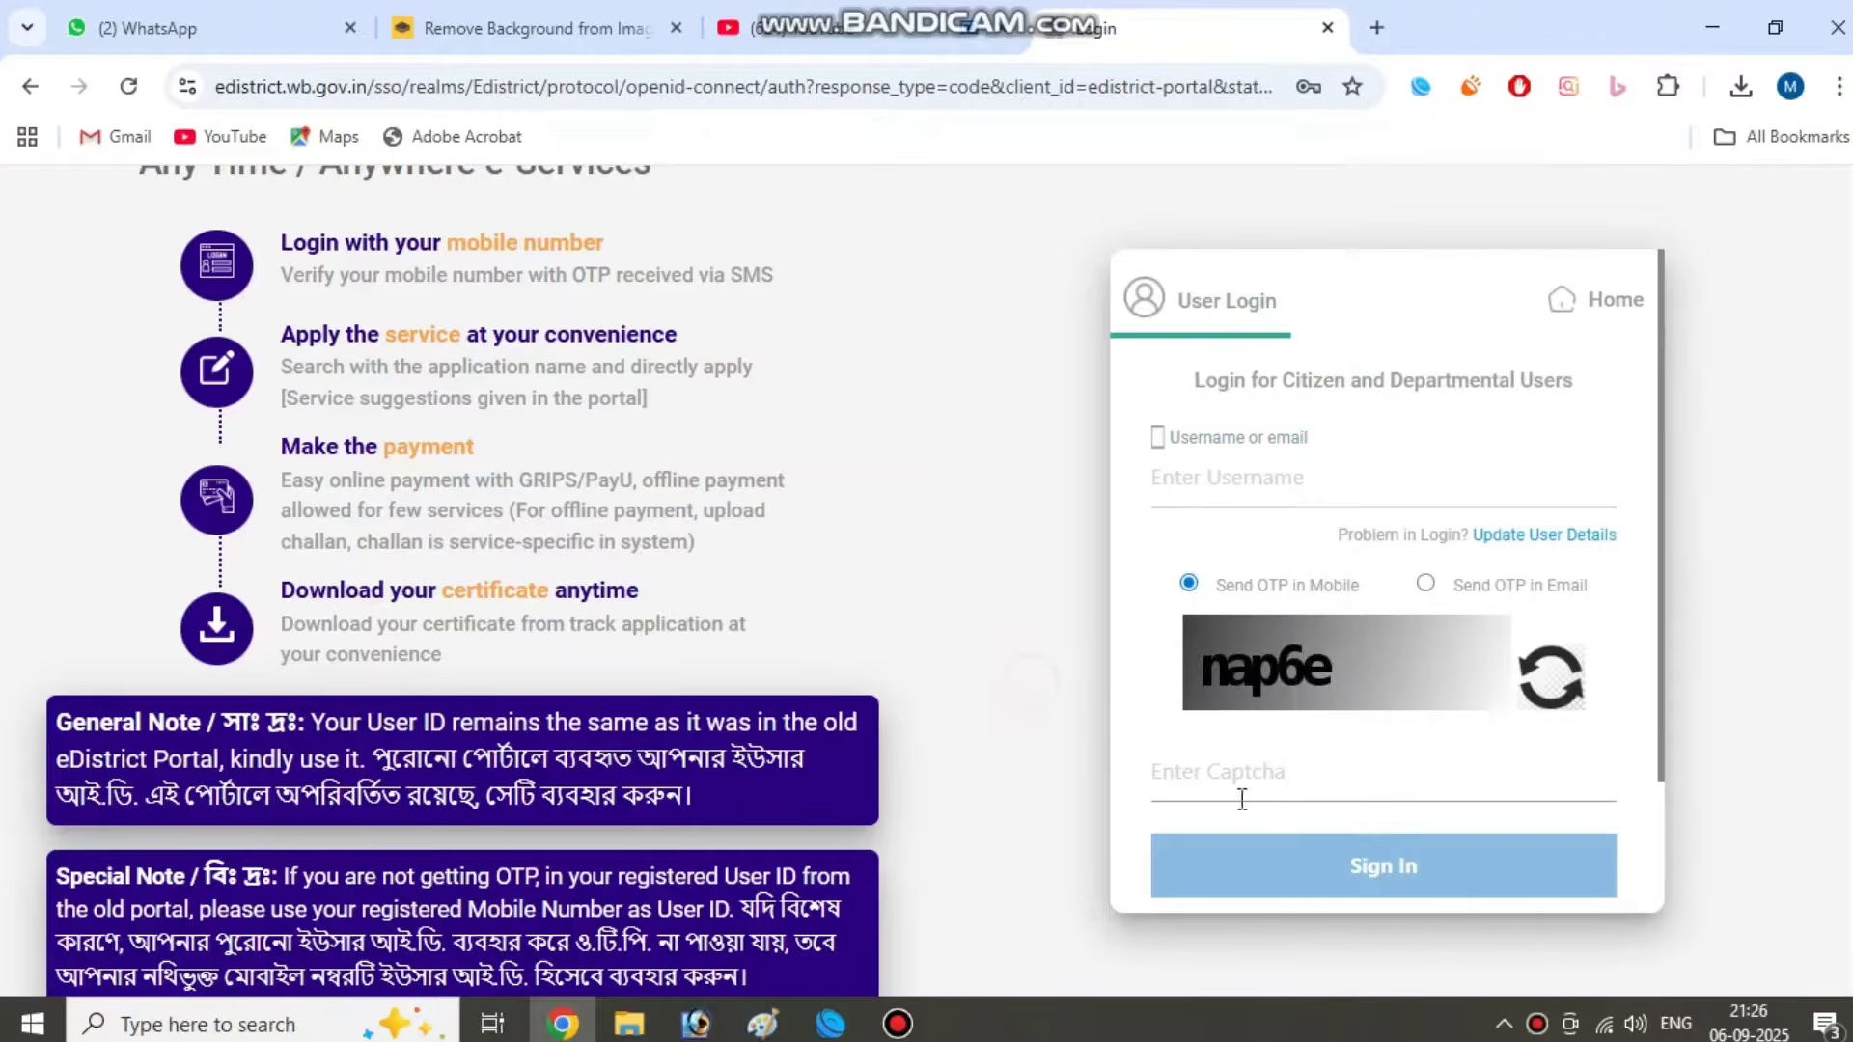
left_click(898, 1022)
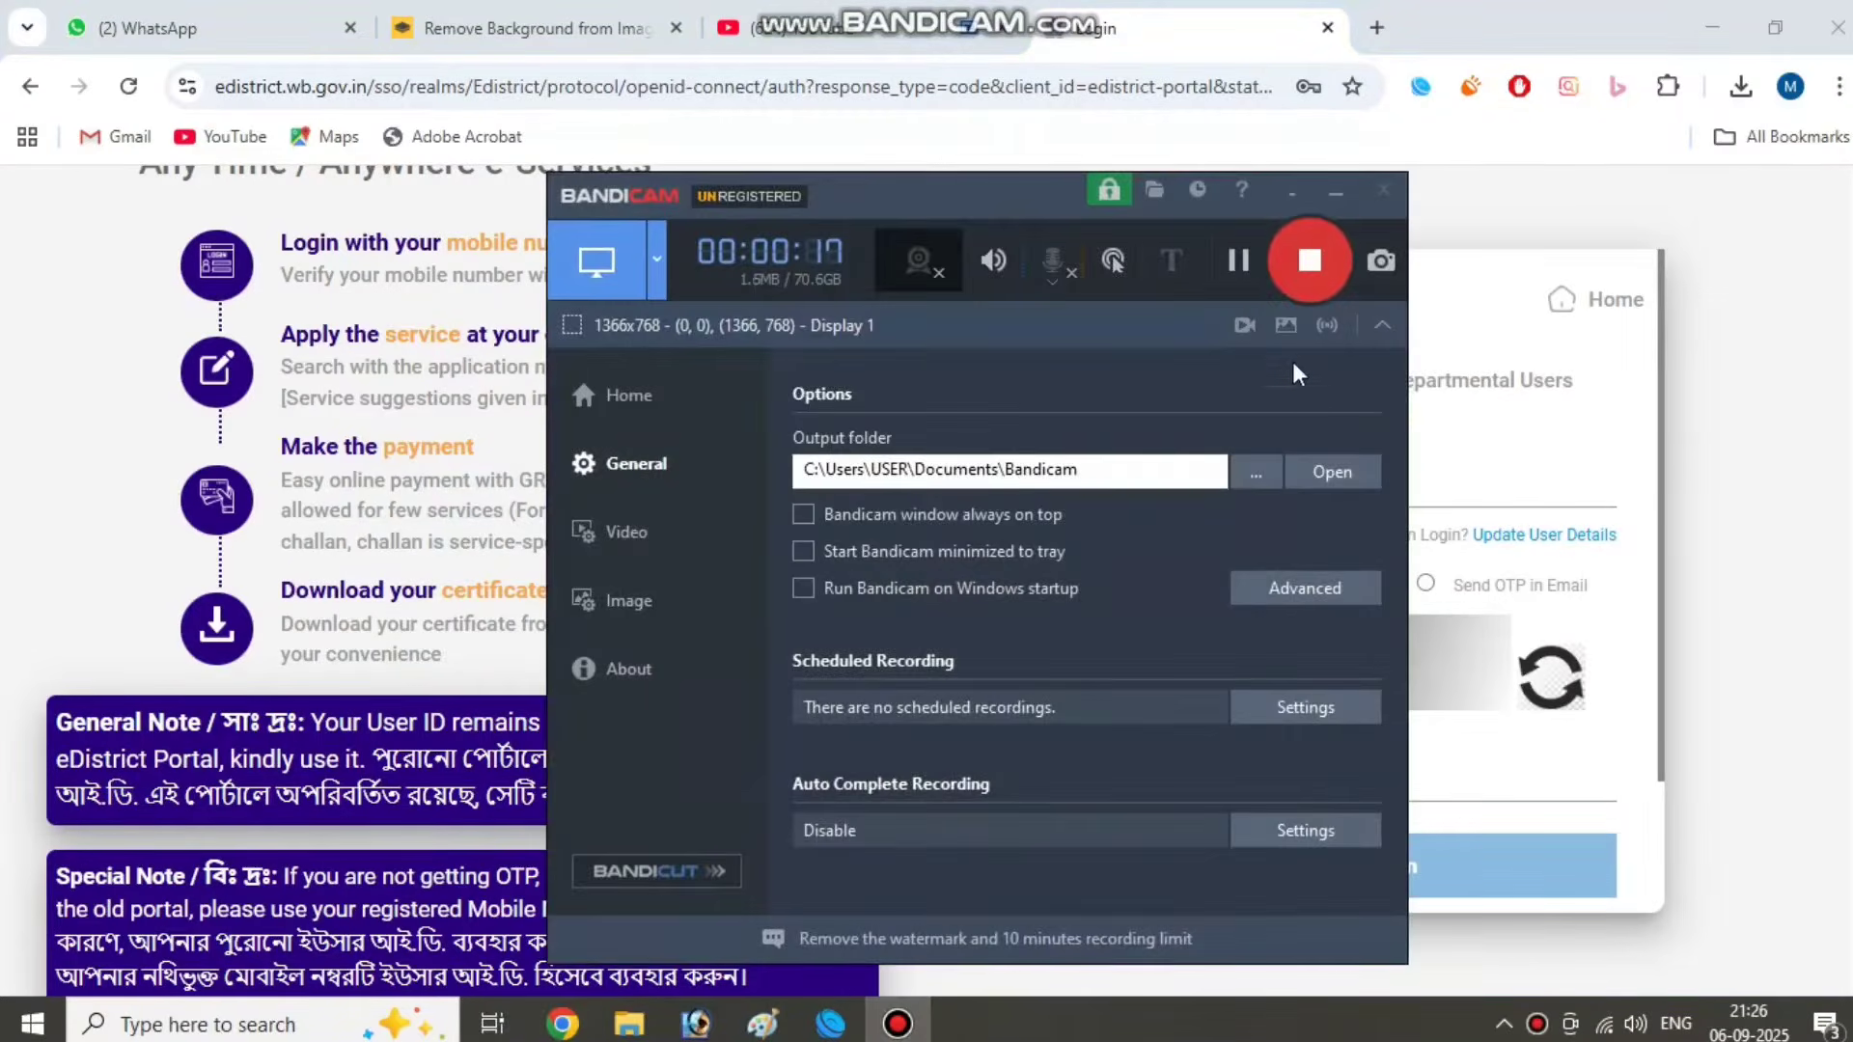
left_click(1238, 258)
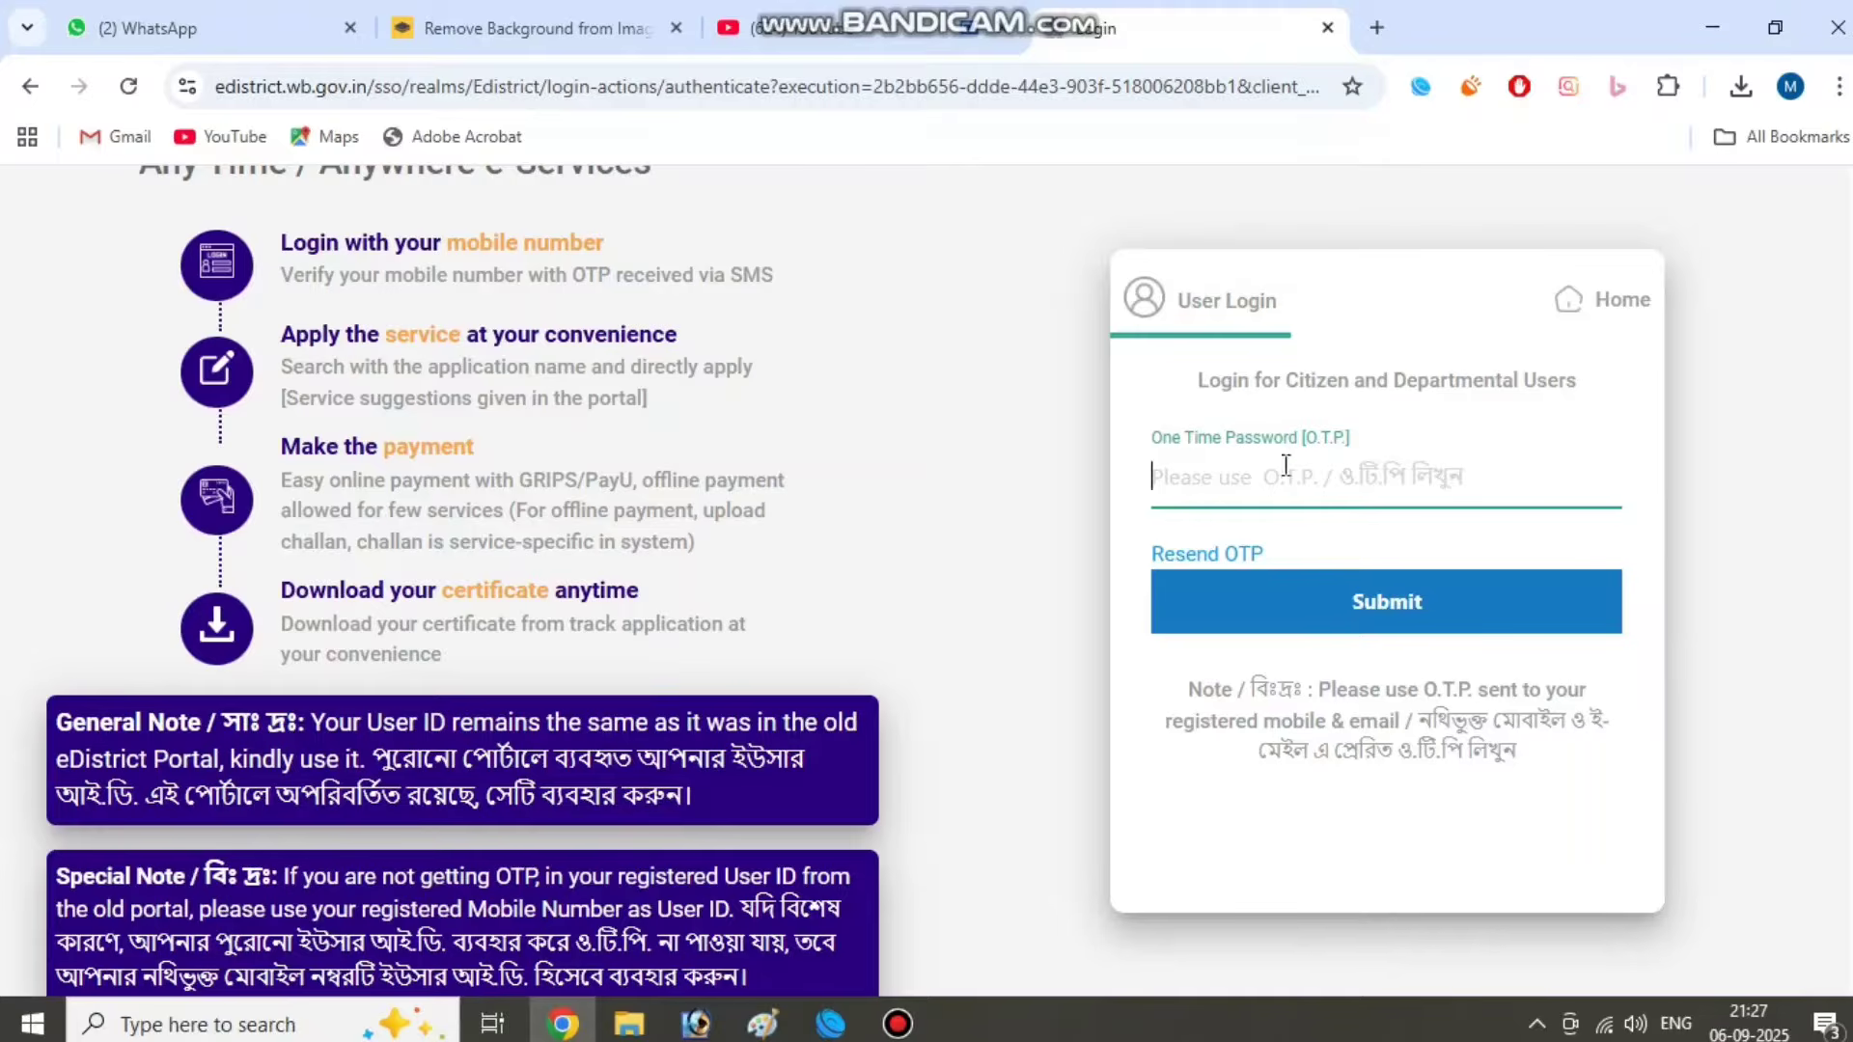
left_click(897, 1023)
left_click(1065, 36)
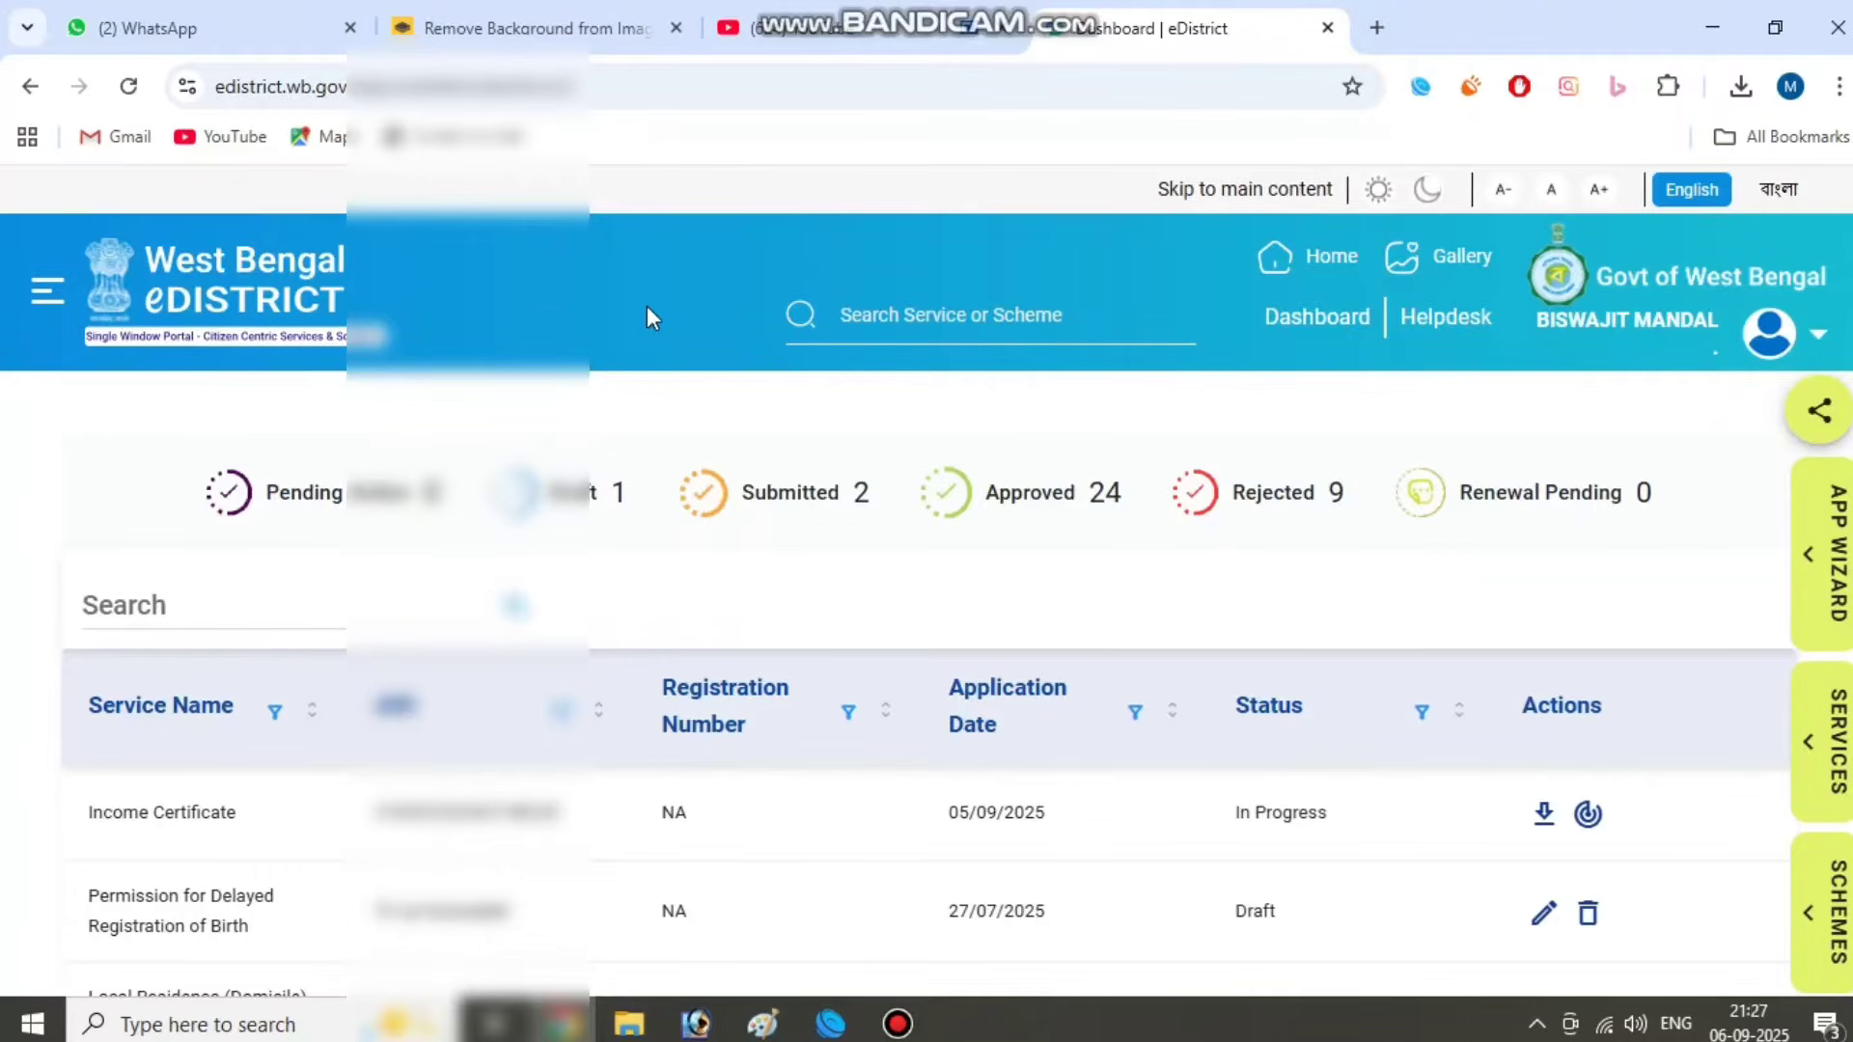
- Filter Service Discovery to Certificates and open the Income Certificate service details
left_click(47, 290)
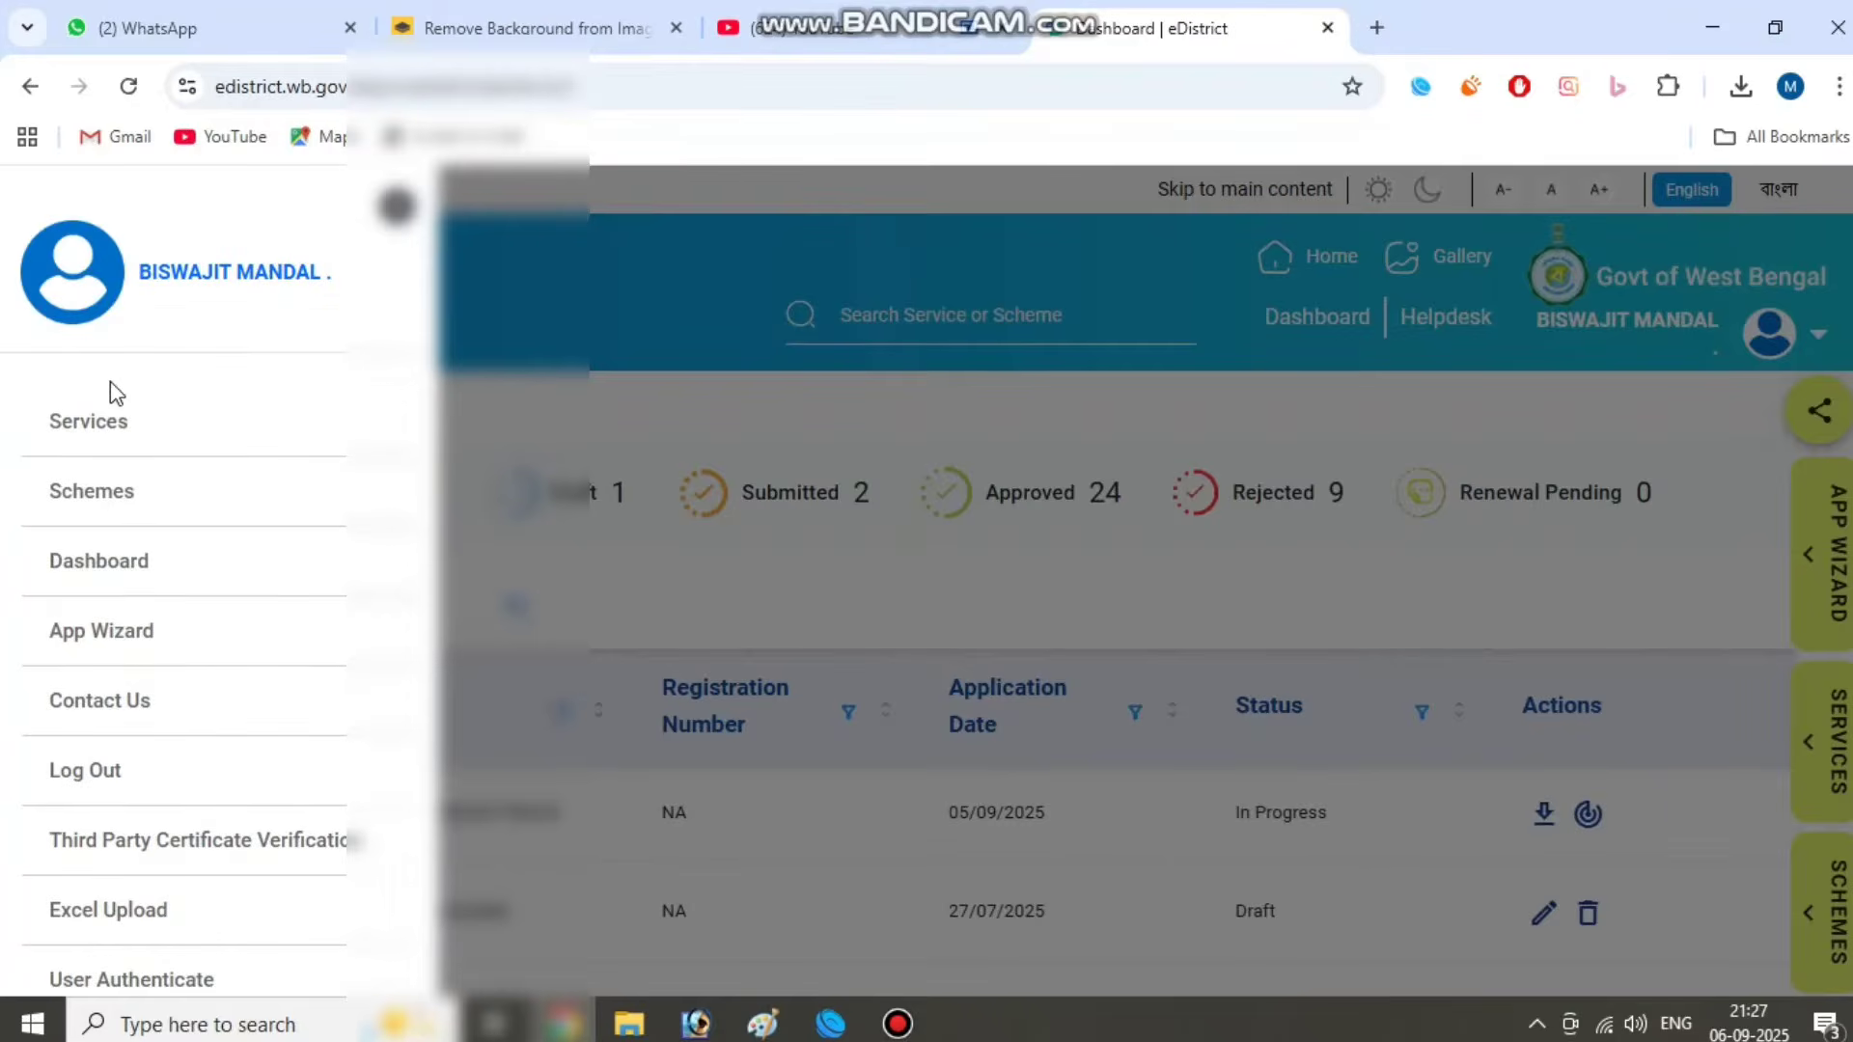
left_click(113, 431)
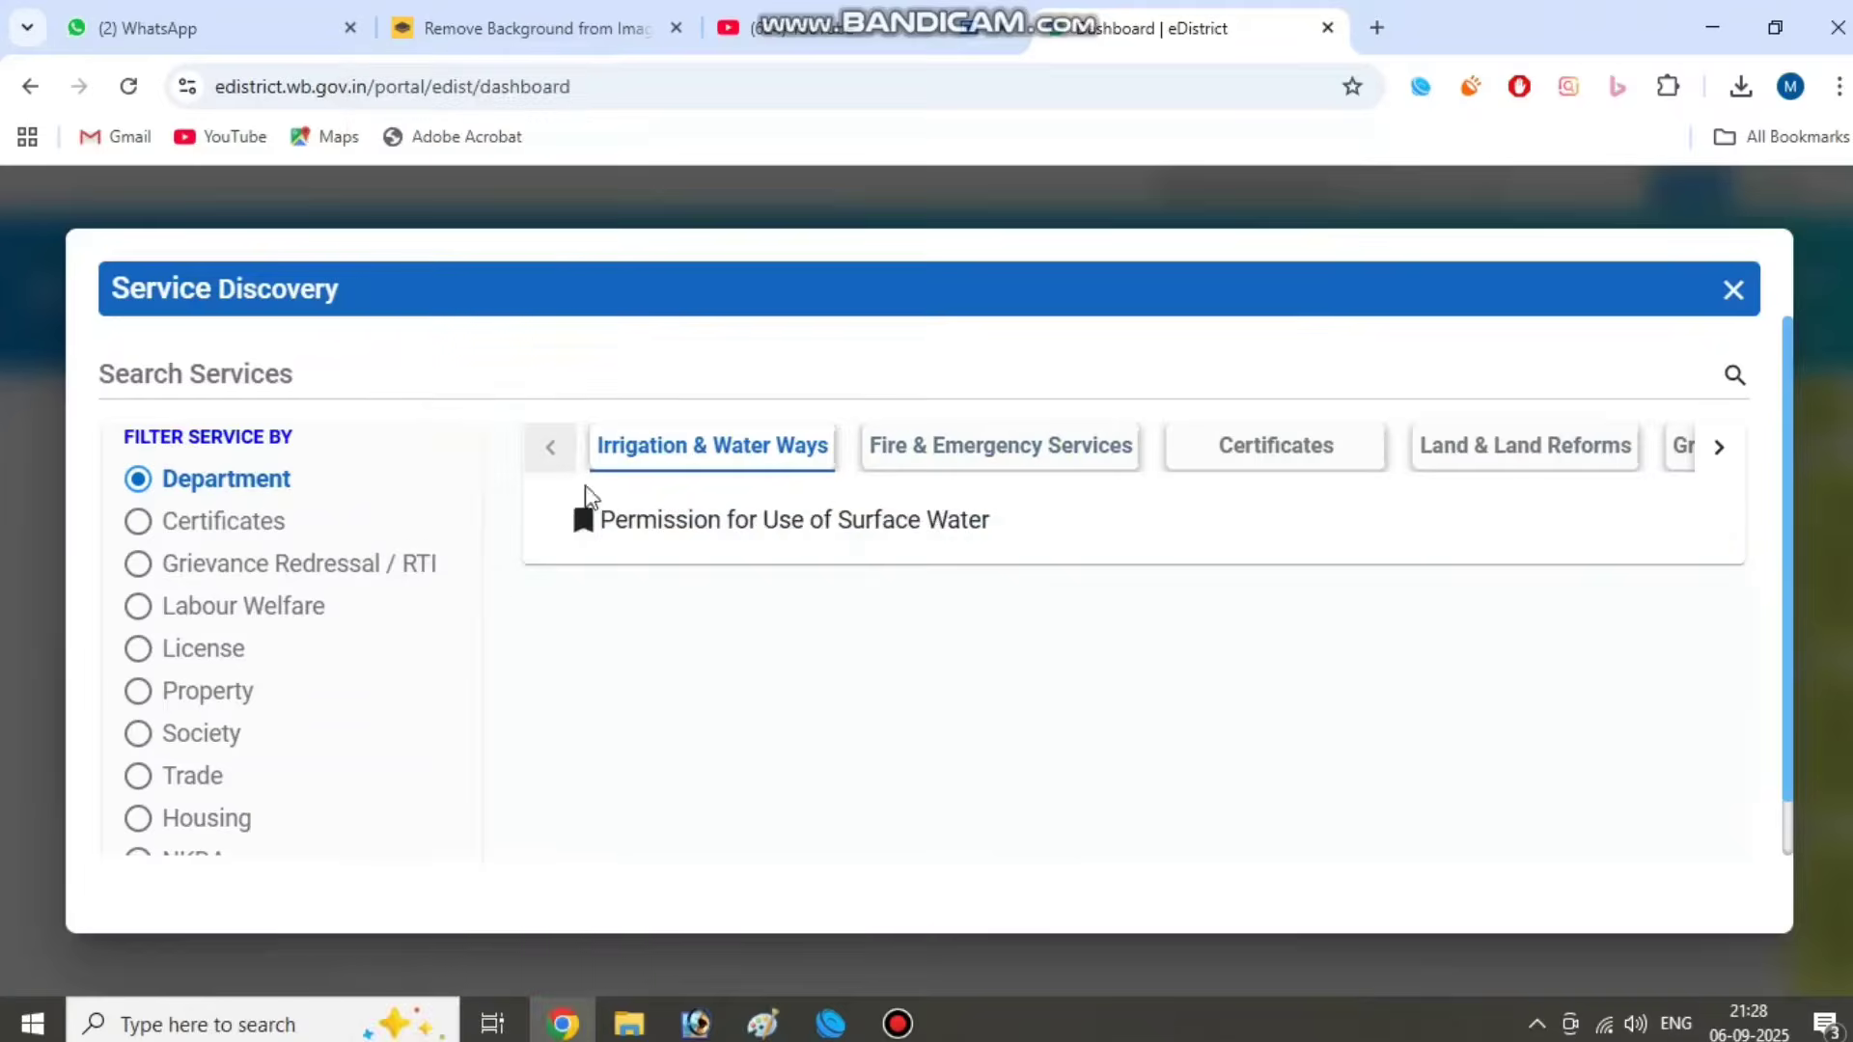
left_click(183, 526)
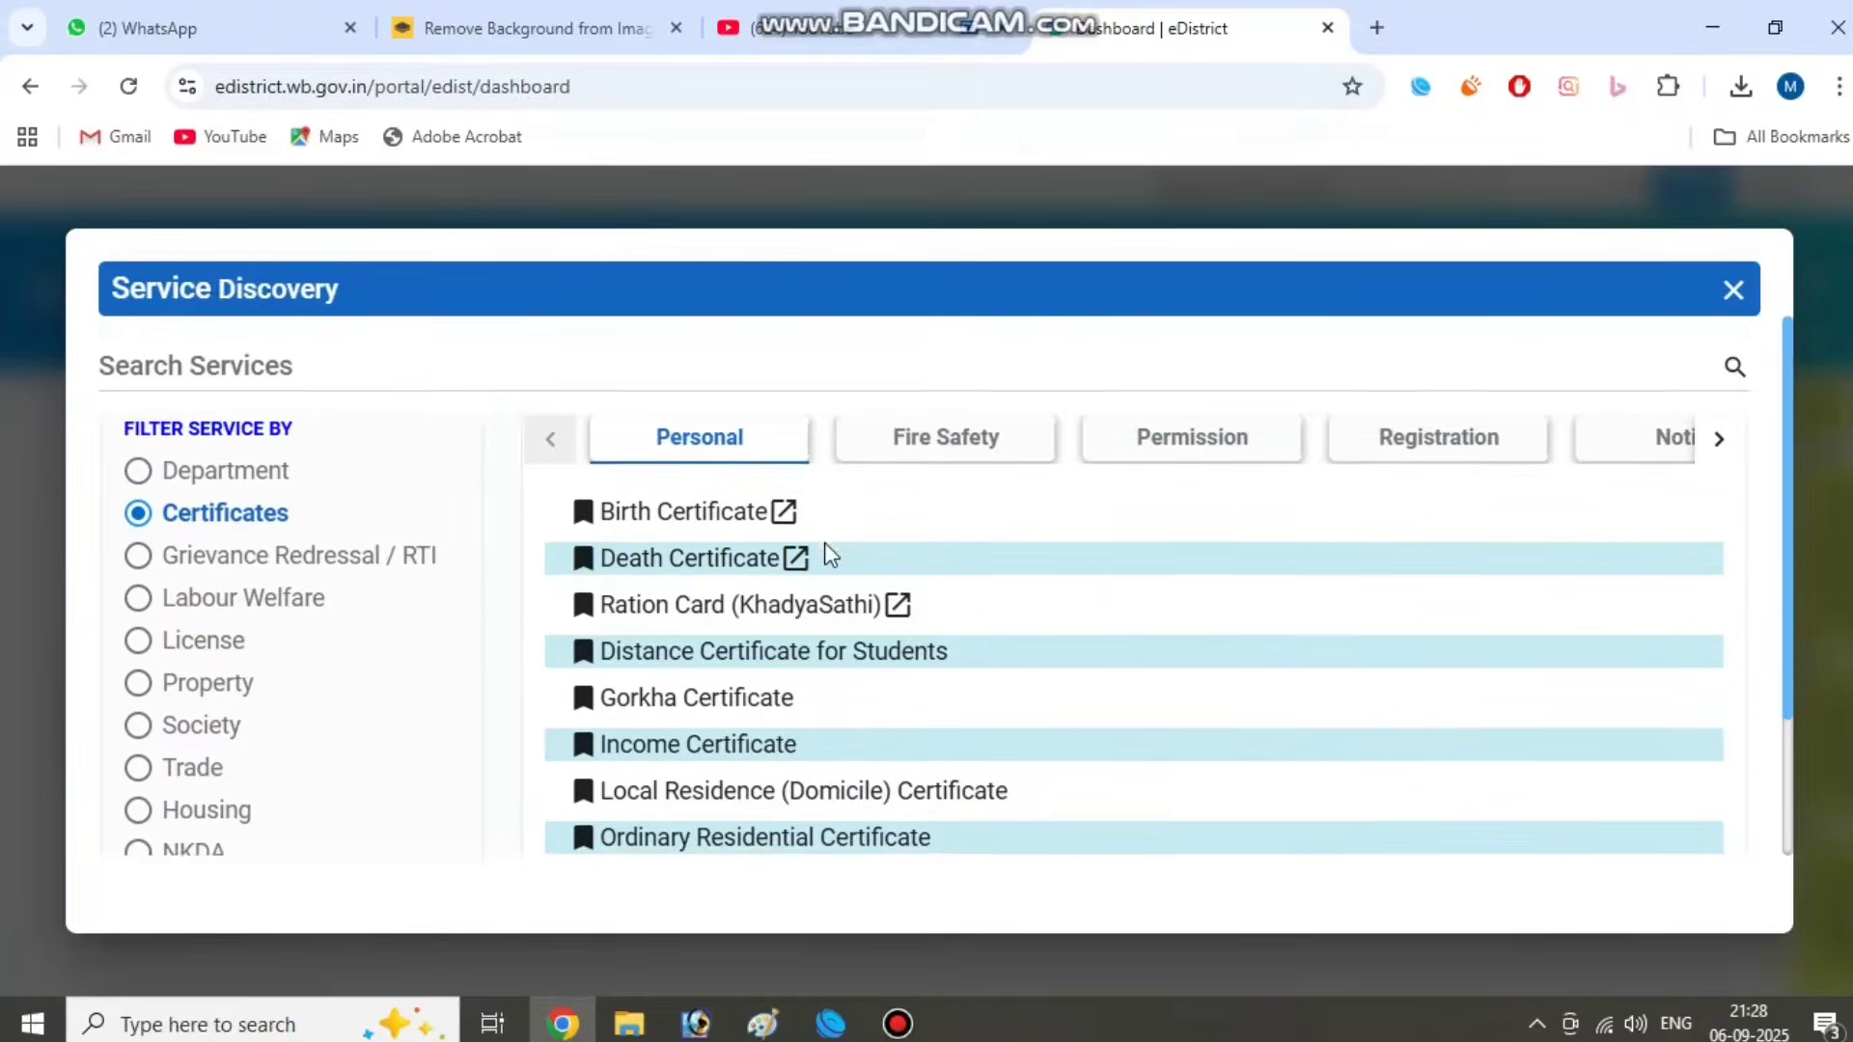
scroll(828, 581, "down", 2)
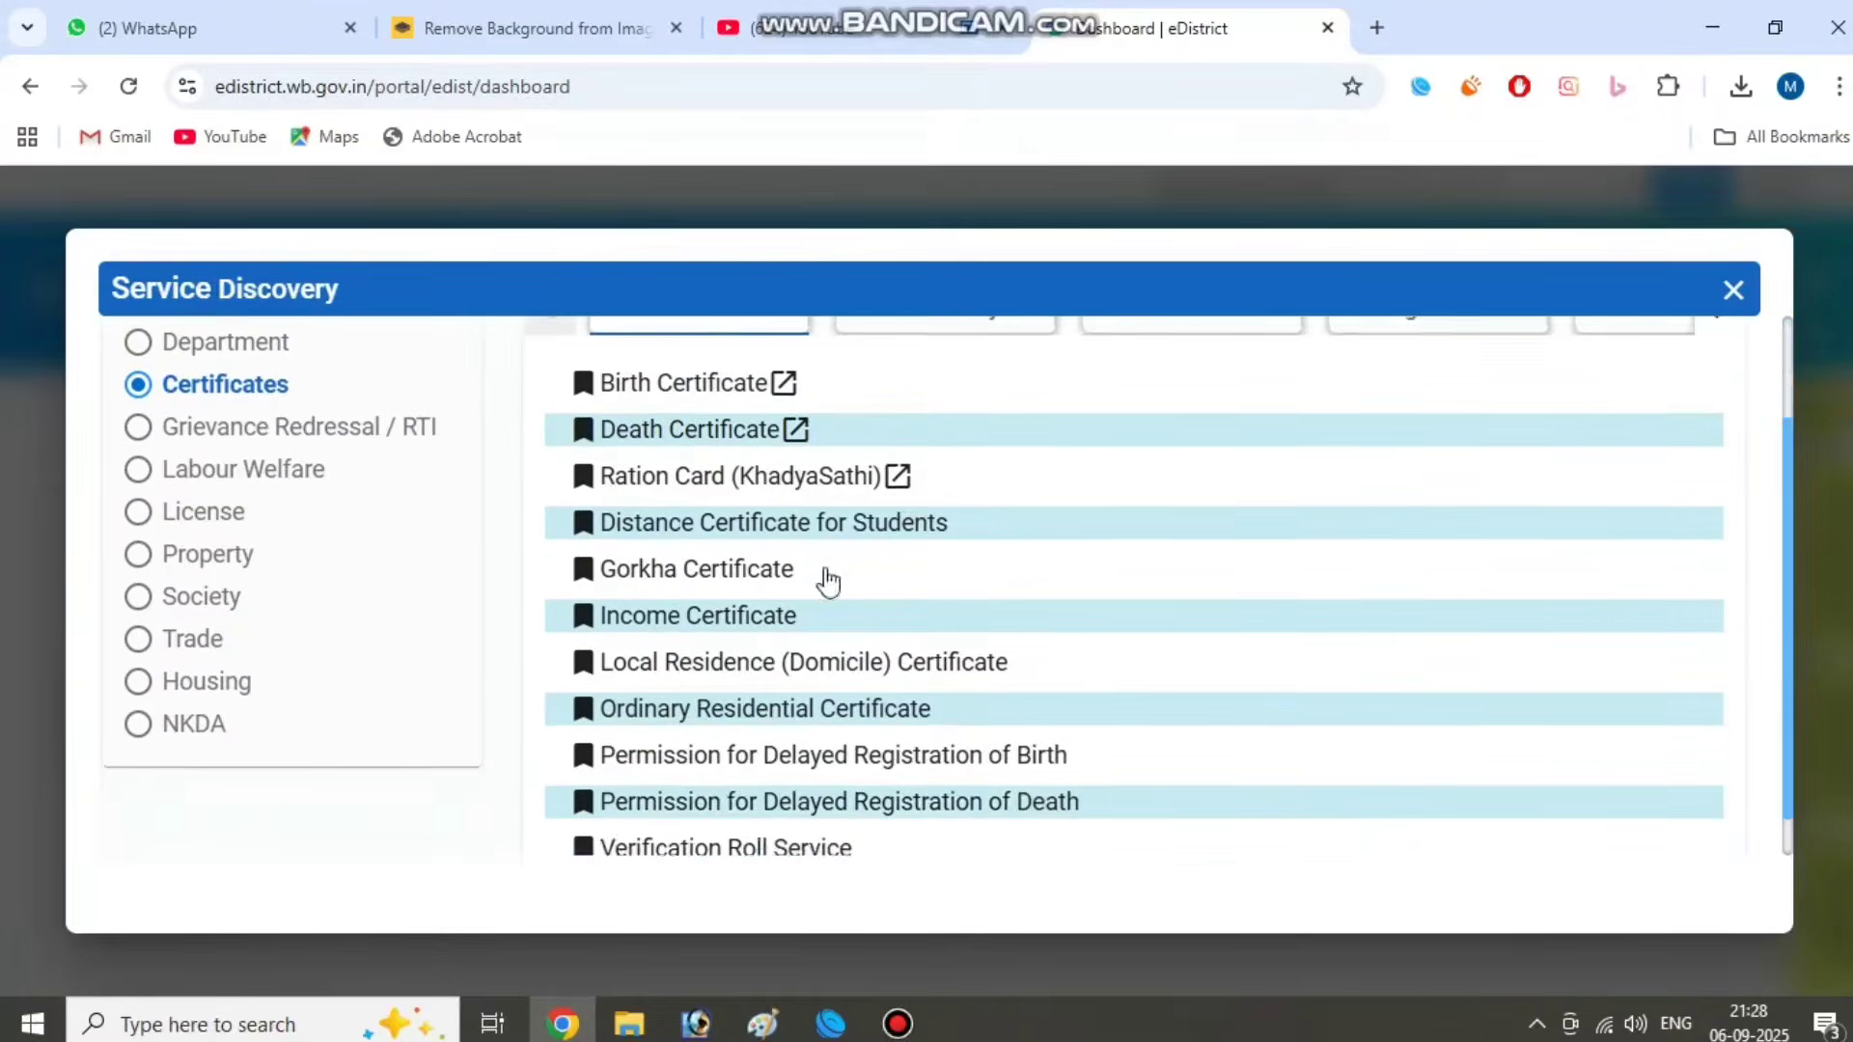
left_click(712, 626)
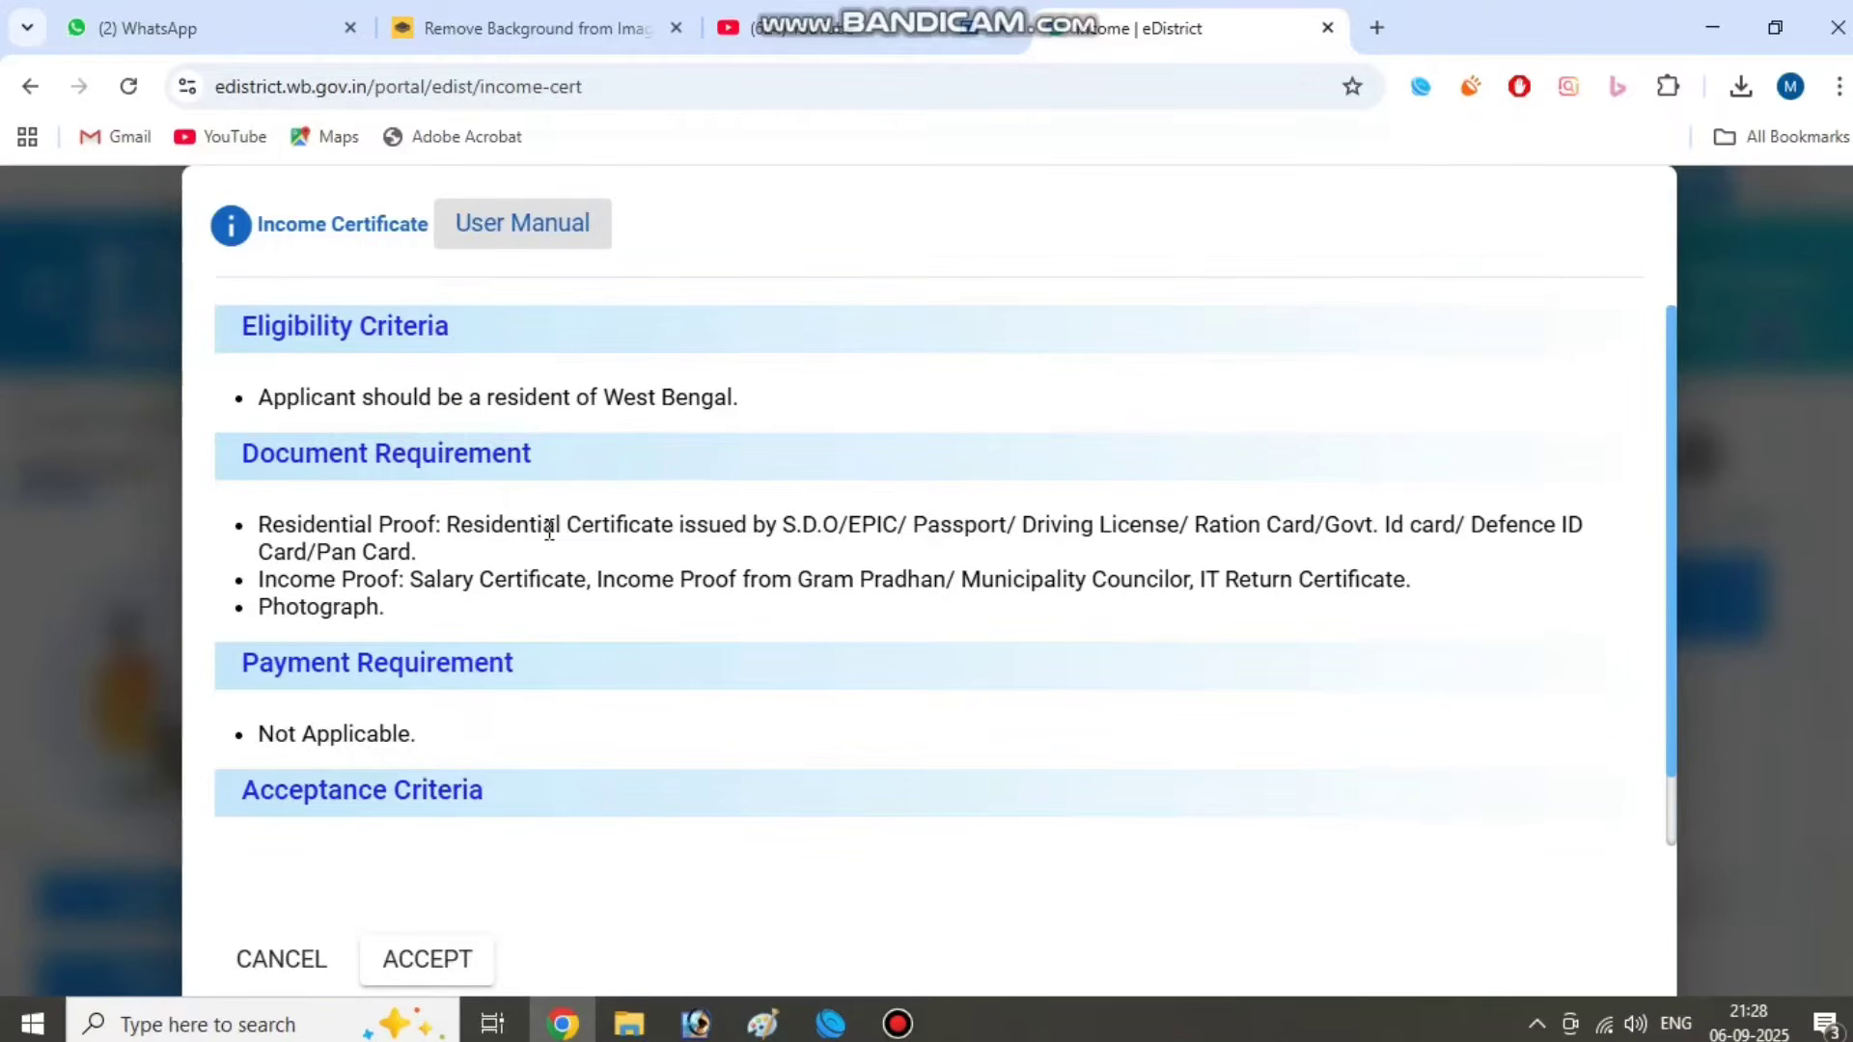
- Review the residency and document requirements, then accept the Income Certificate terms
left_click_drag(303, 397, 840, 406)
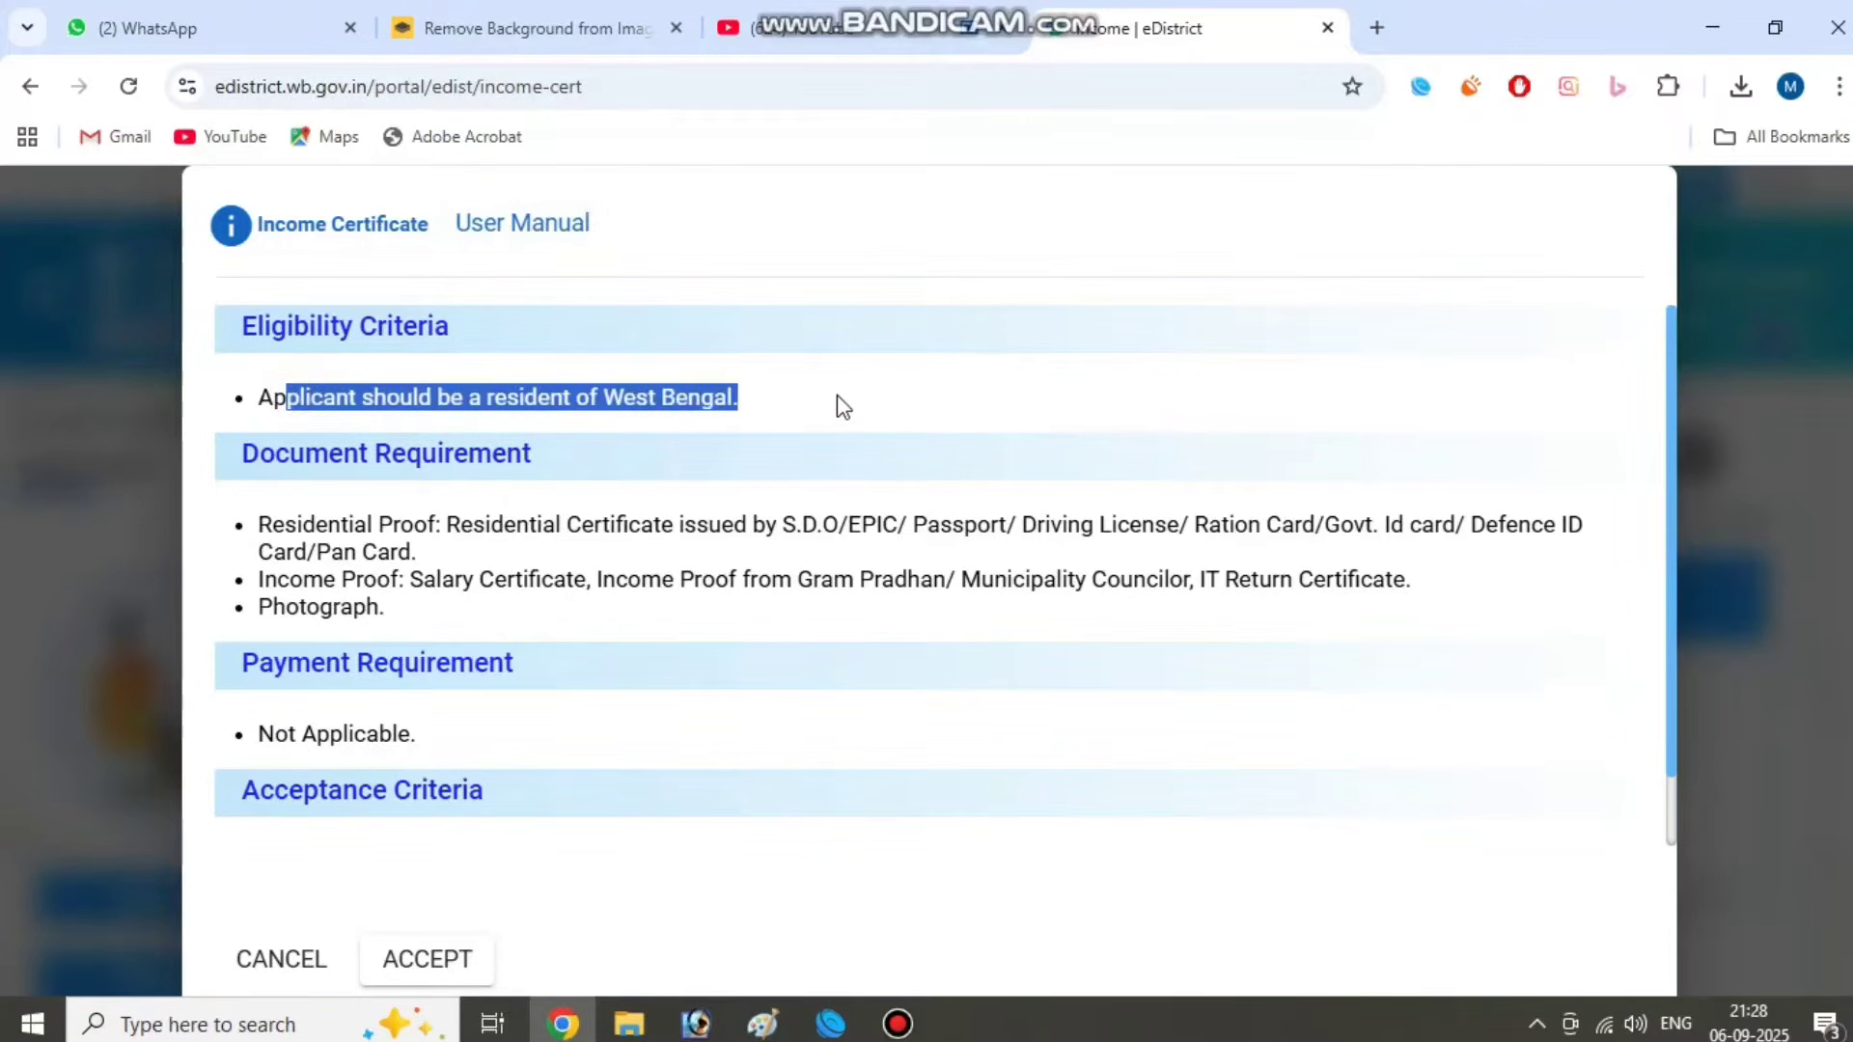
left_click(838, 405)
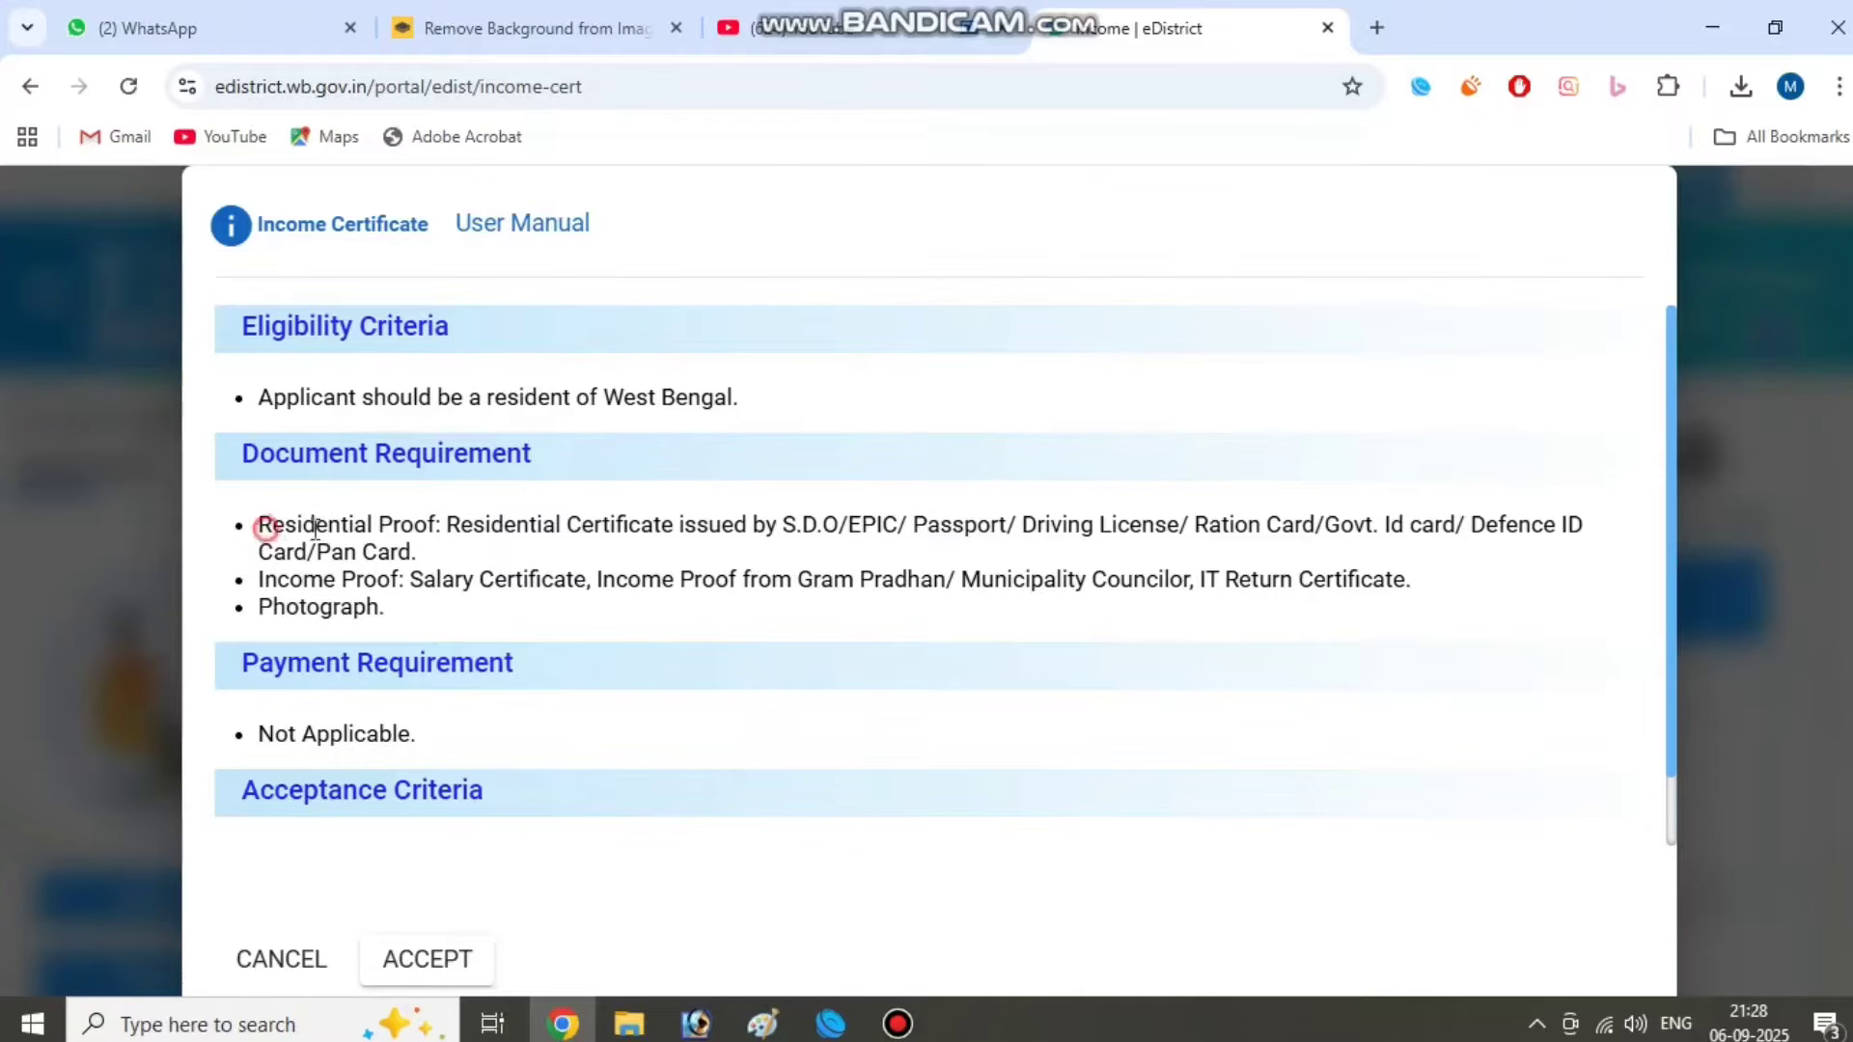
left_click_drag(263, 526, 736, 525)
left_click(762, 531)
left_click_drag(735, 521, 1534, 569)
left_click(1531, 579)
scroll(947, 662, "down", 1)
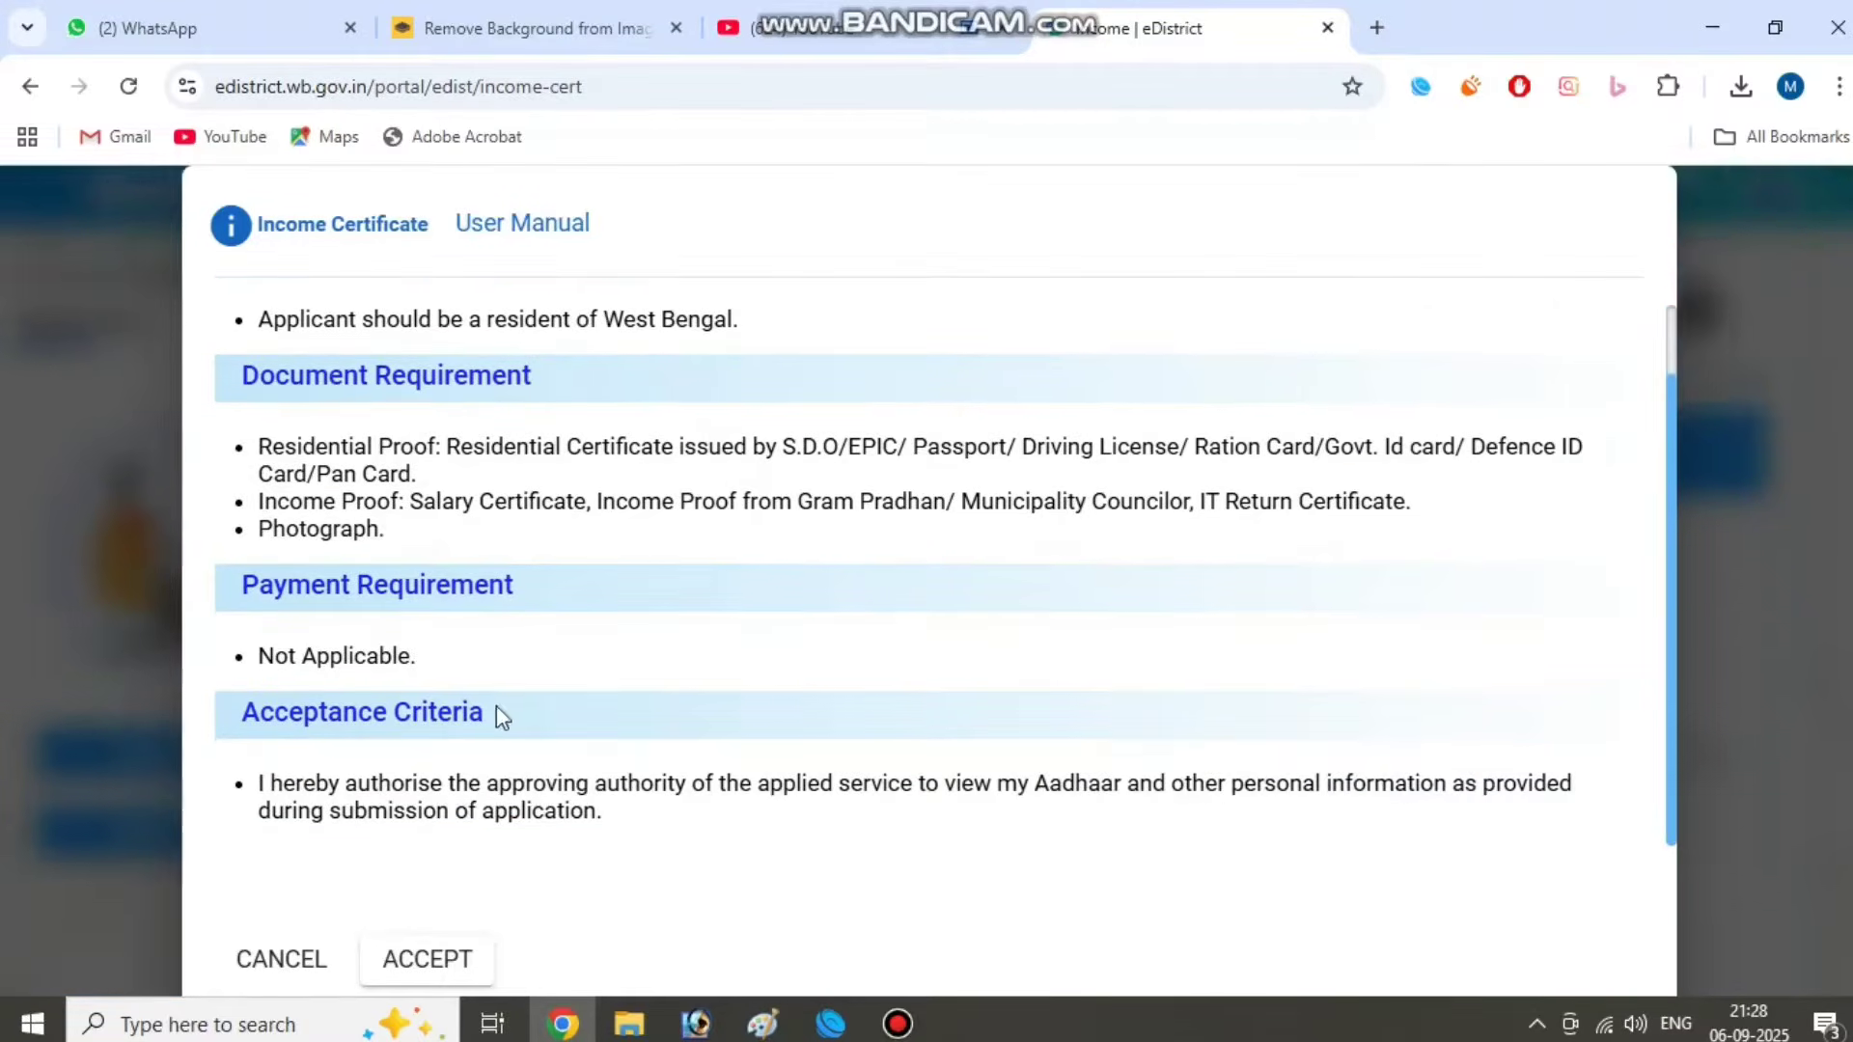
left_click(453, 959)
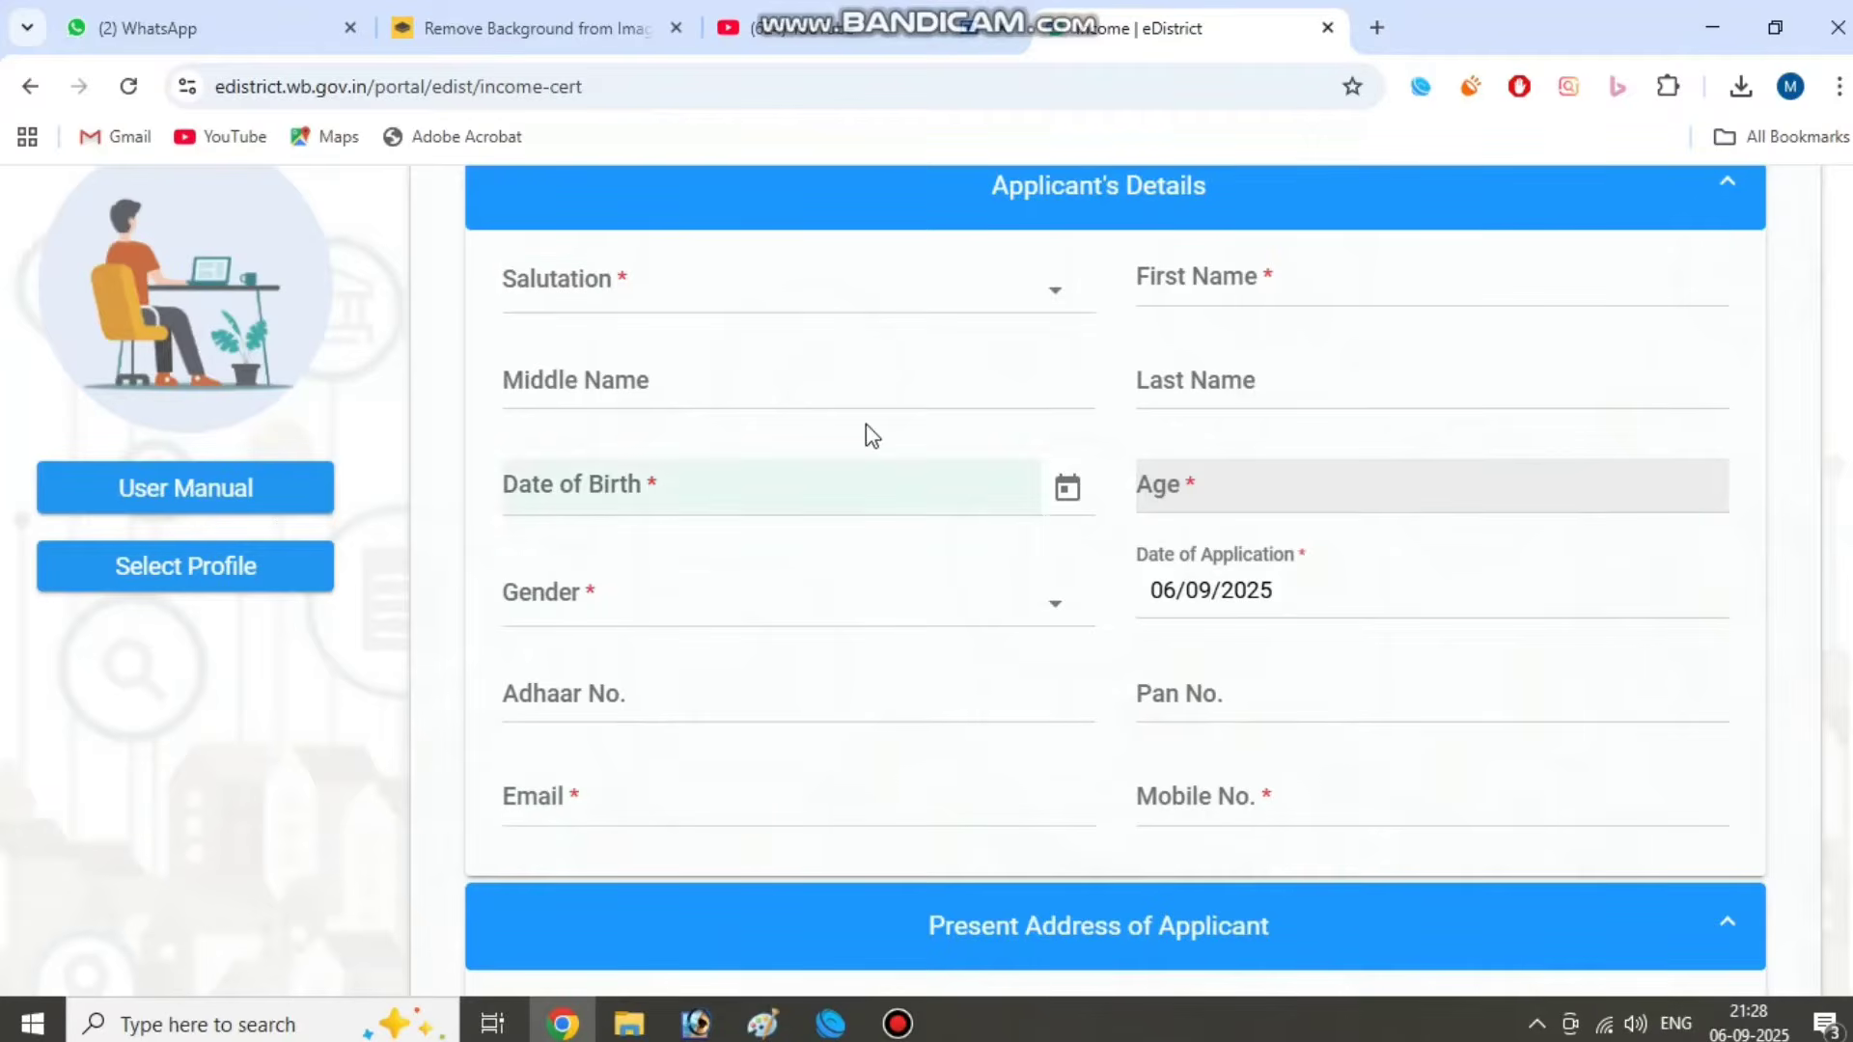
- Set the applicant's salutation to Mr
scroll(946, 372, "up", 1)
left_click(982, 343)
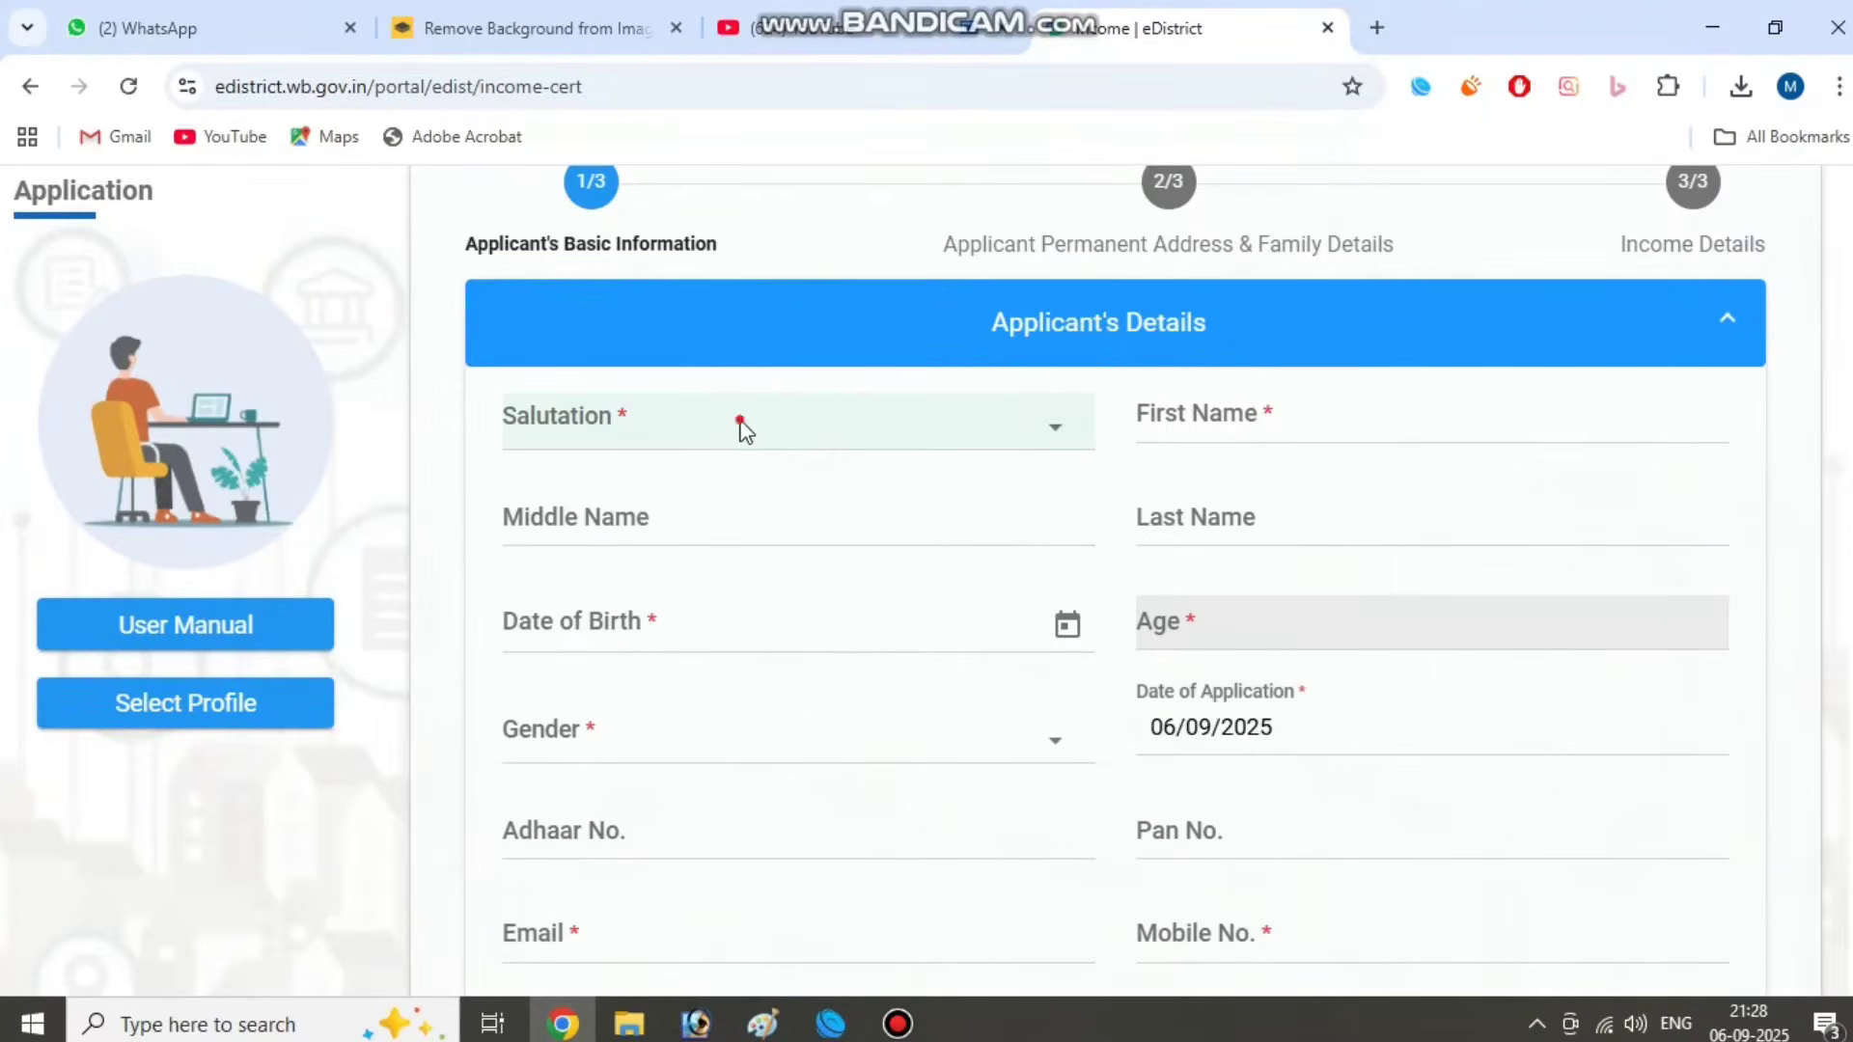
left_click(740, 429)
left_click(615, 478)
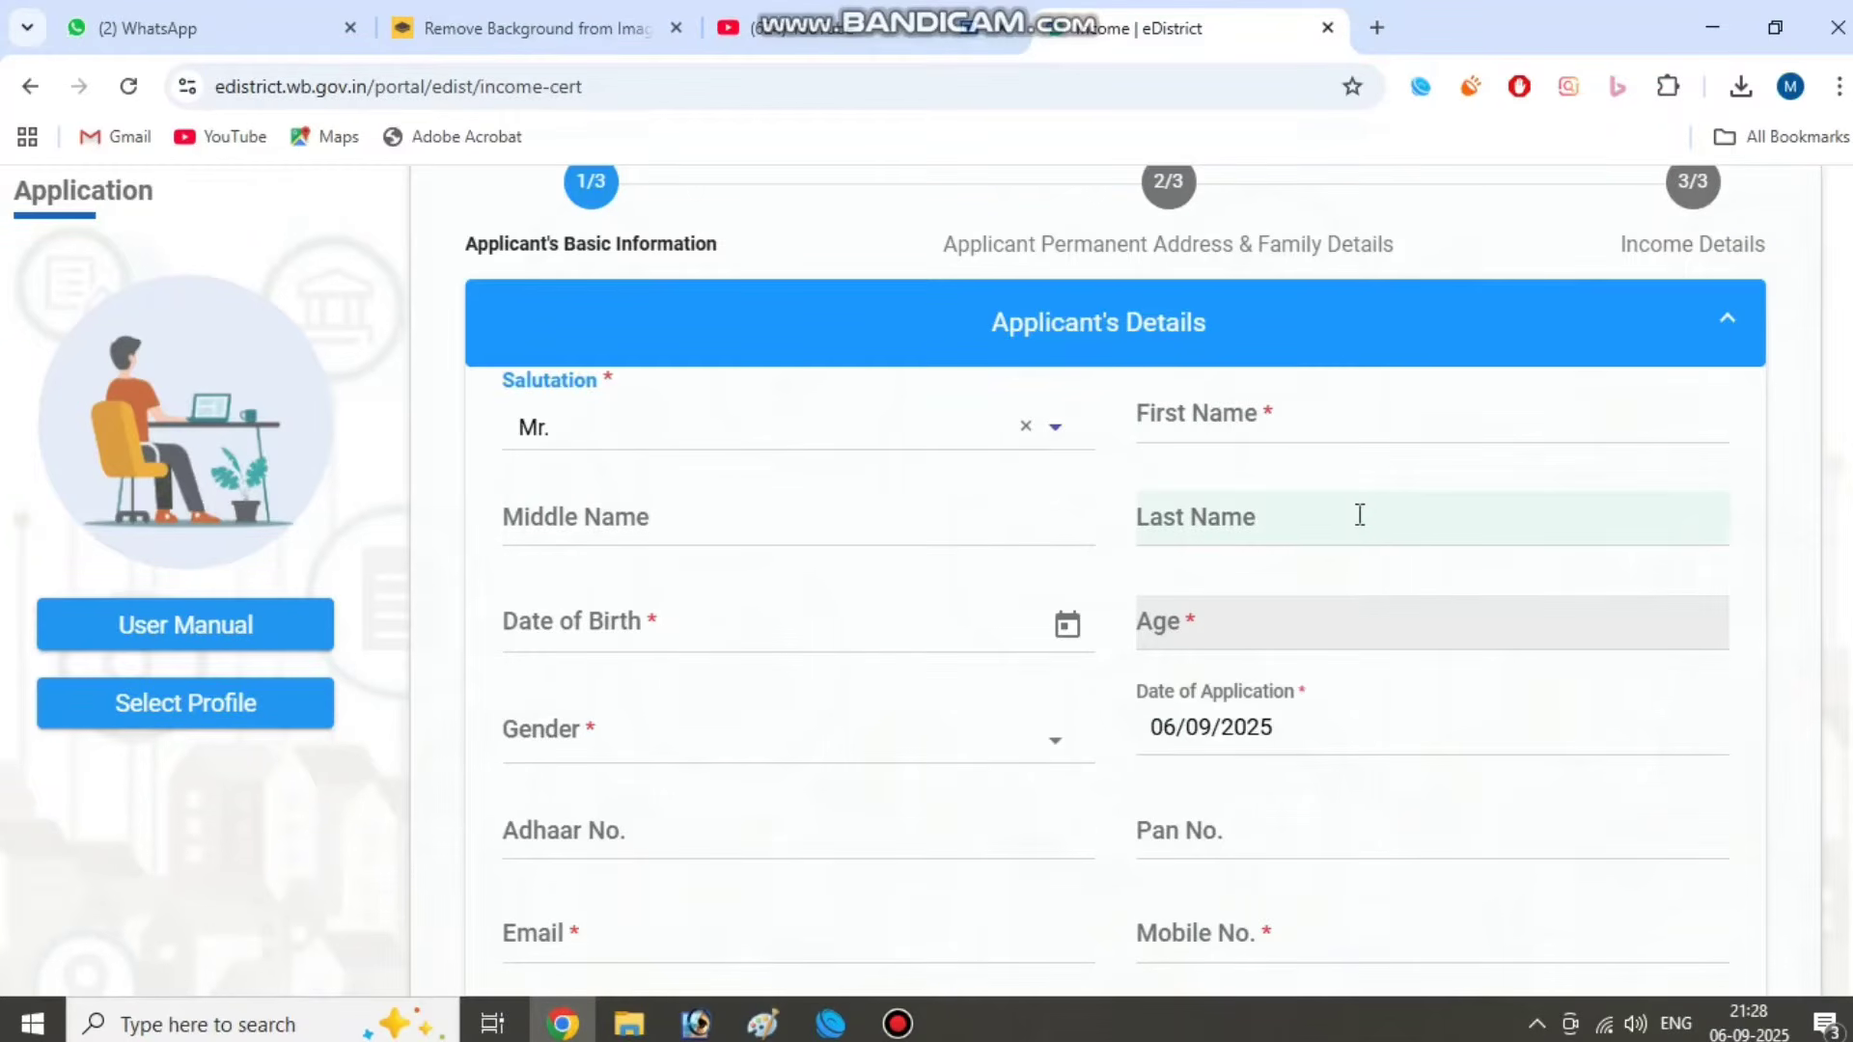
- Set the date of birth to 21/06/2002, giving age 23
left_click(1067, 627)
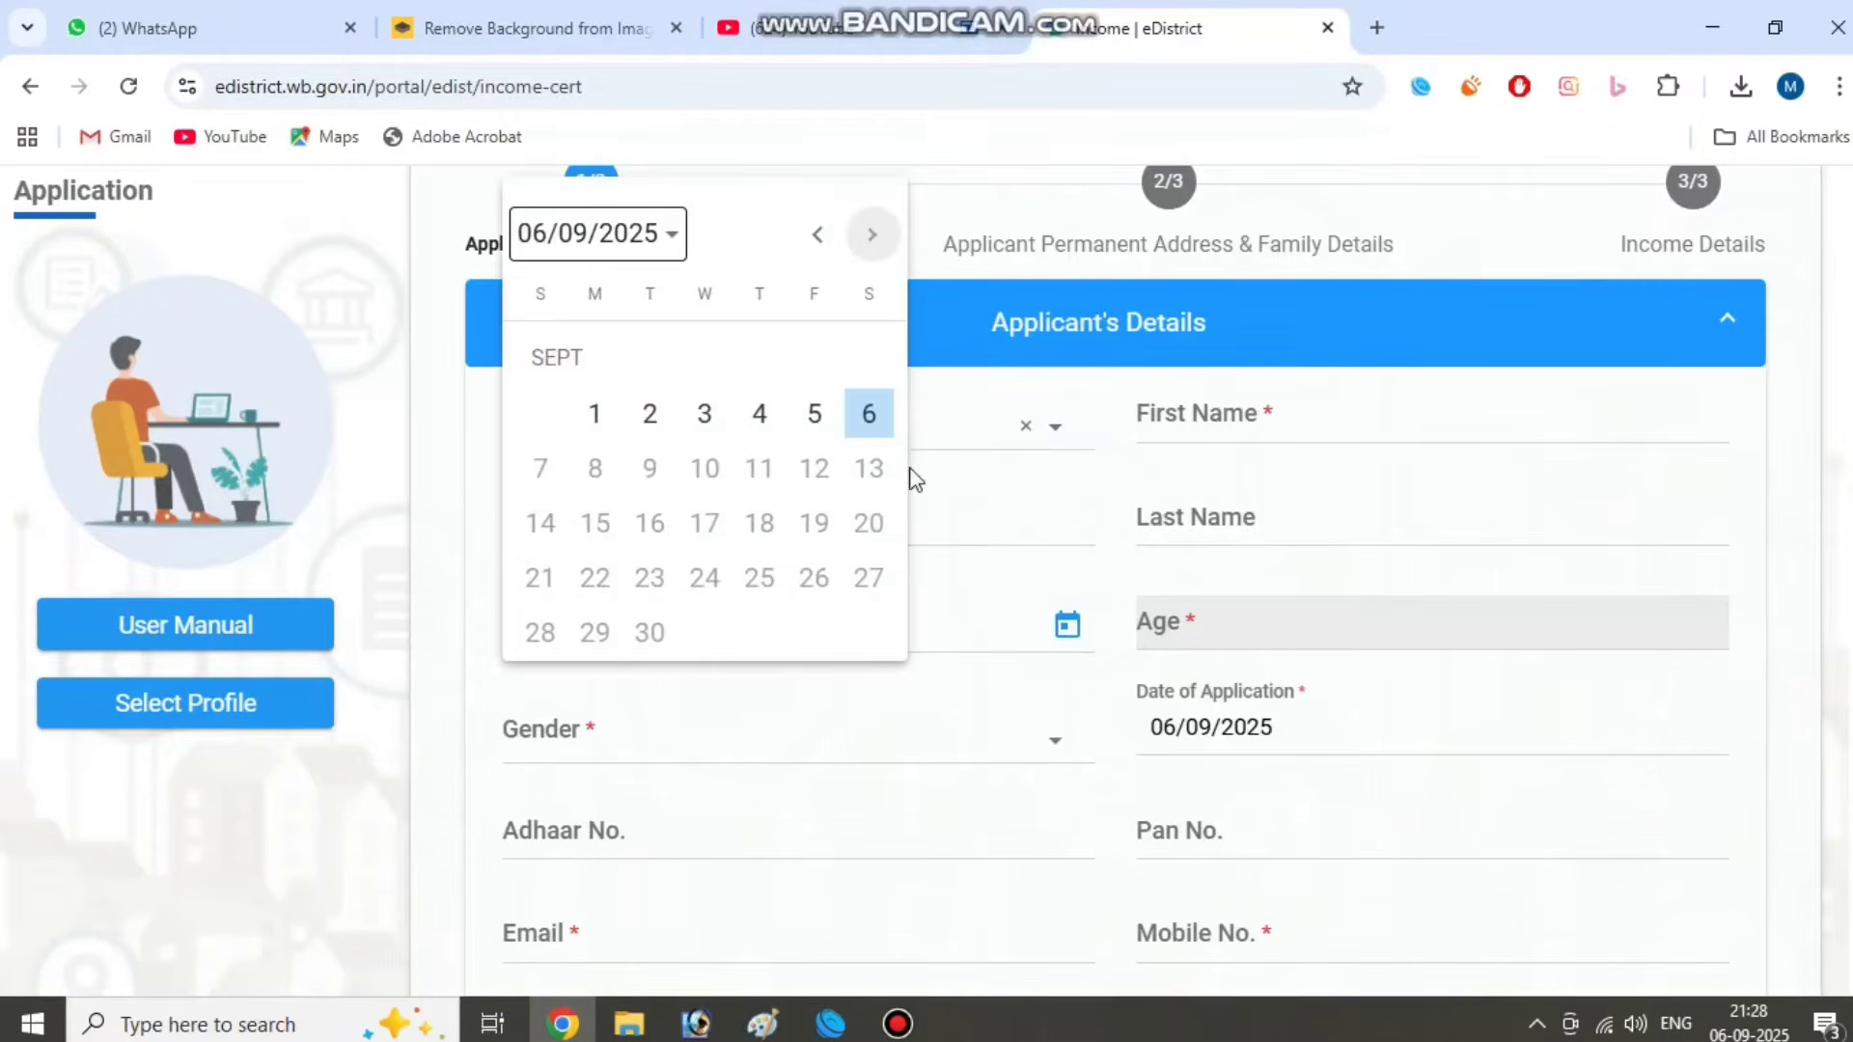
left_click(1043, 631)
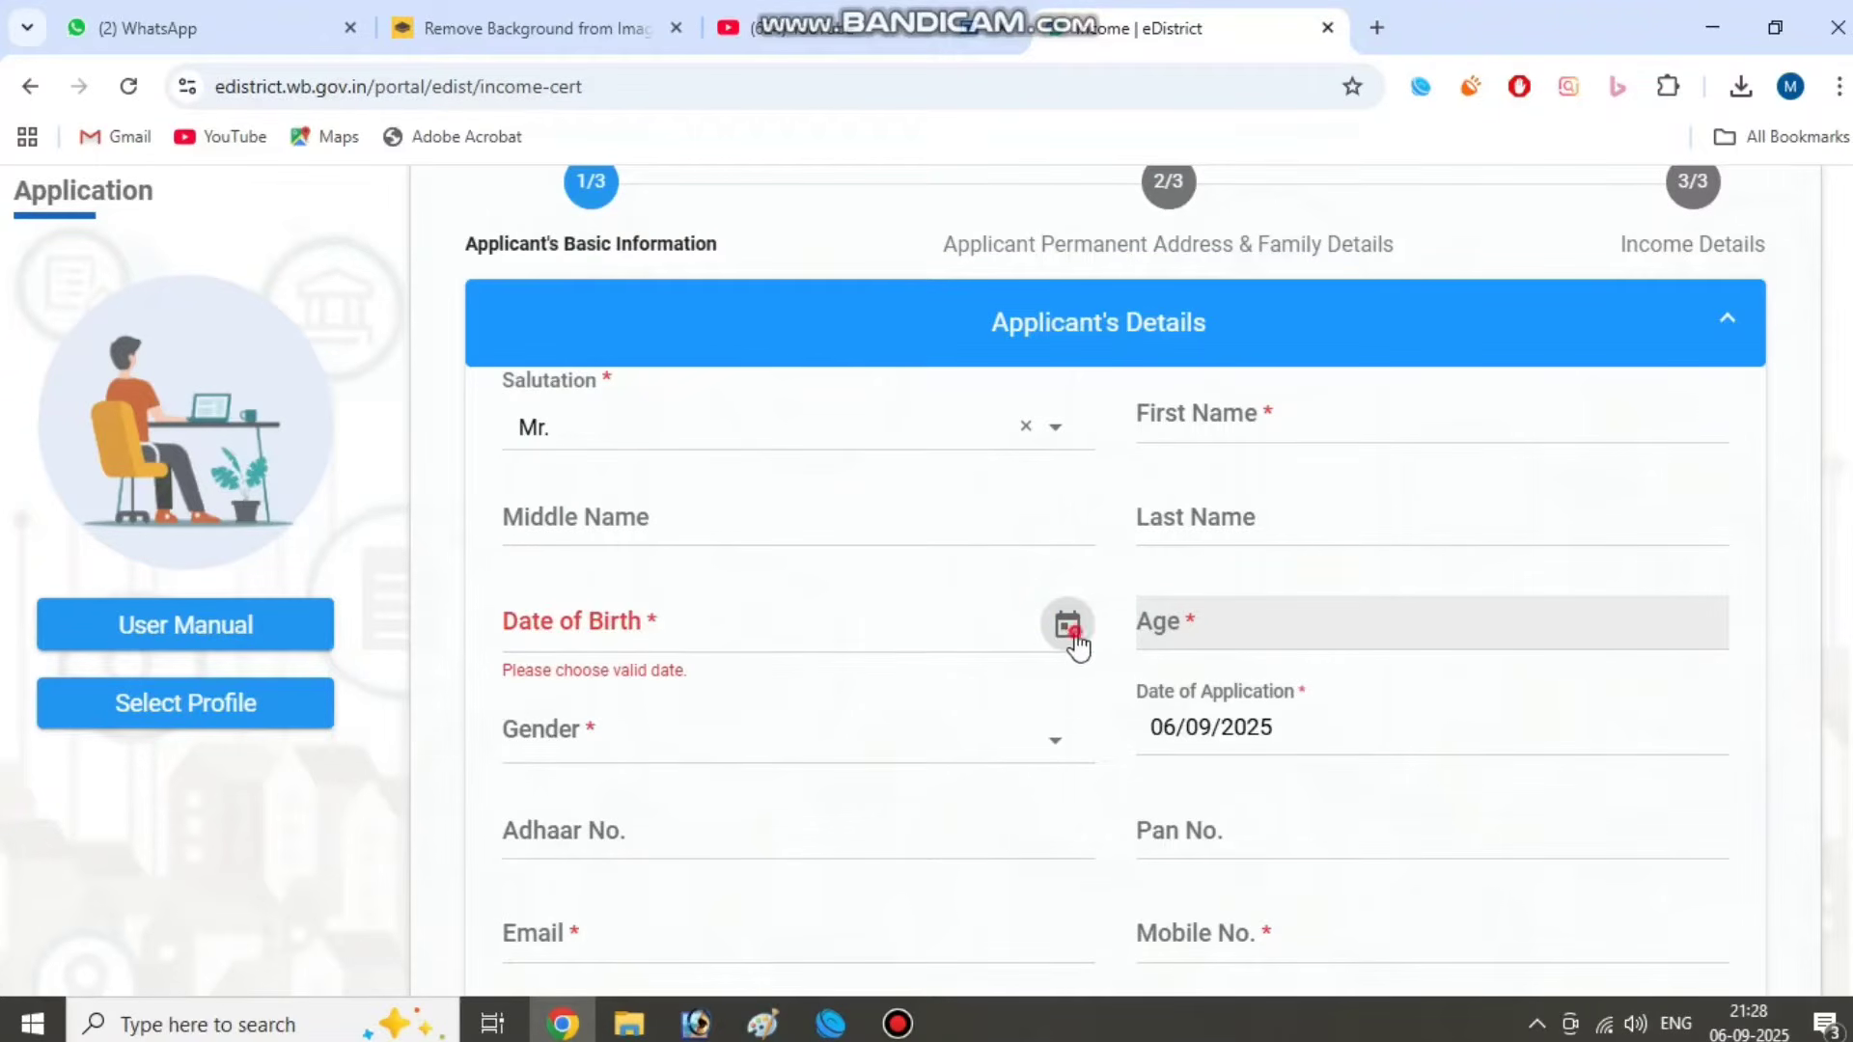
left_click(1071, 633)
left_click(676, 237)
left_click(555, 321)
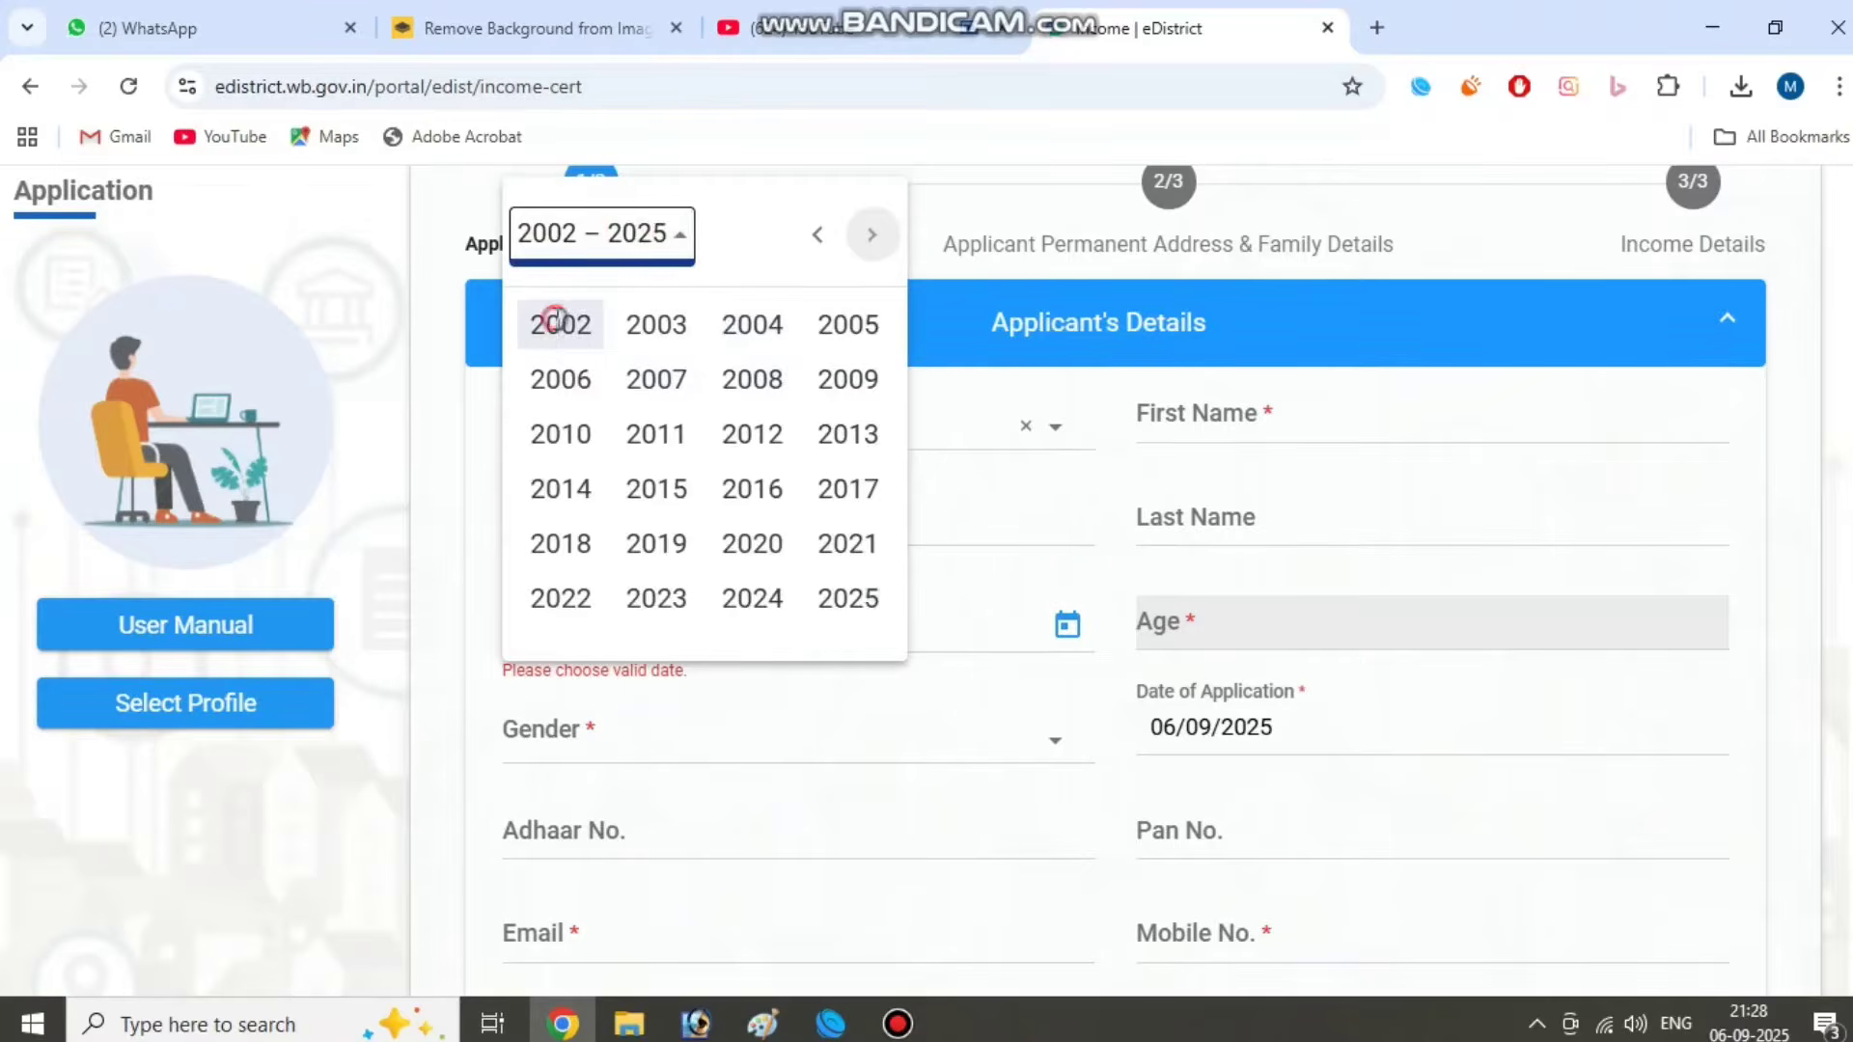
left_click(676, 455)
left_click(810, 517)
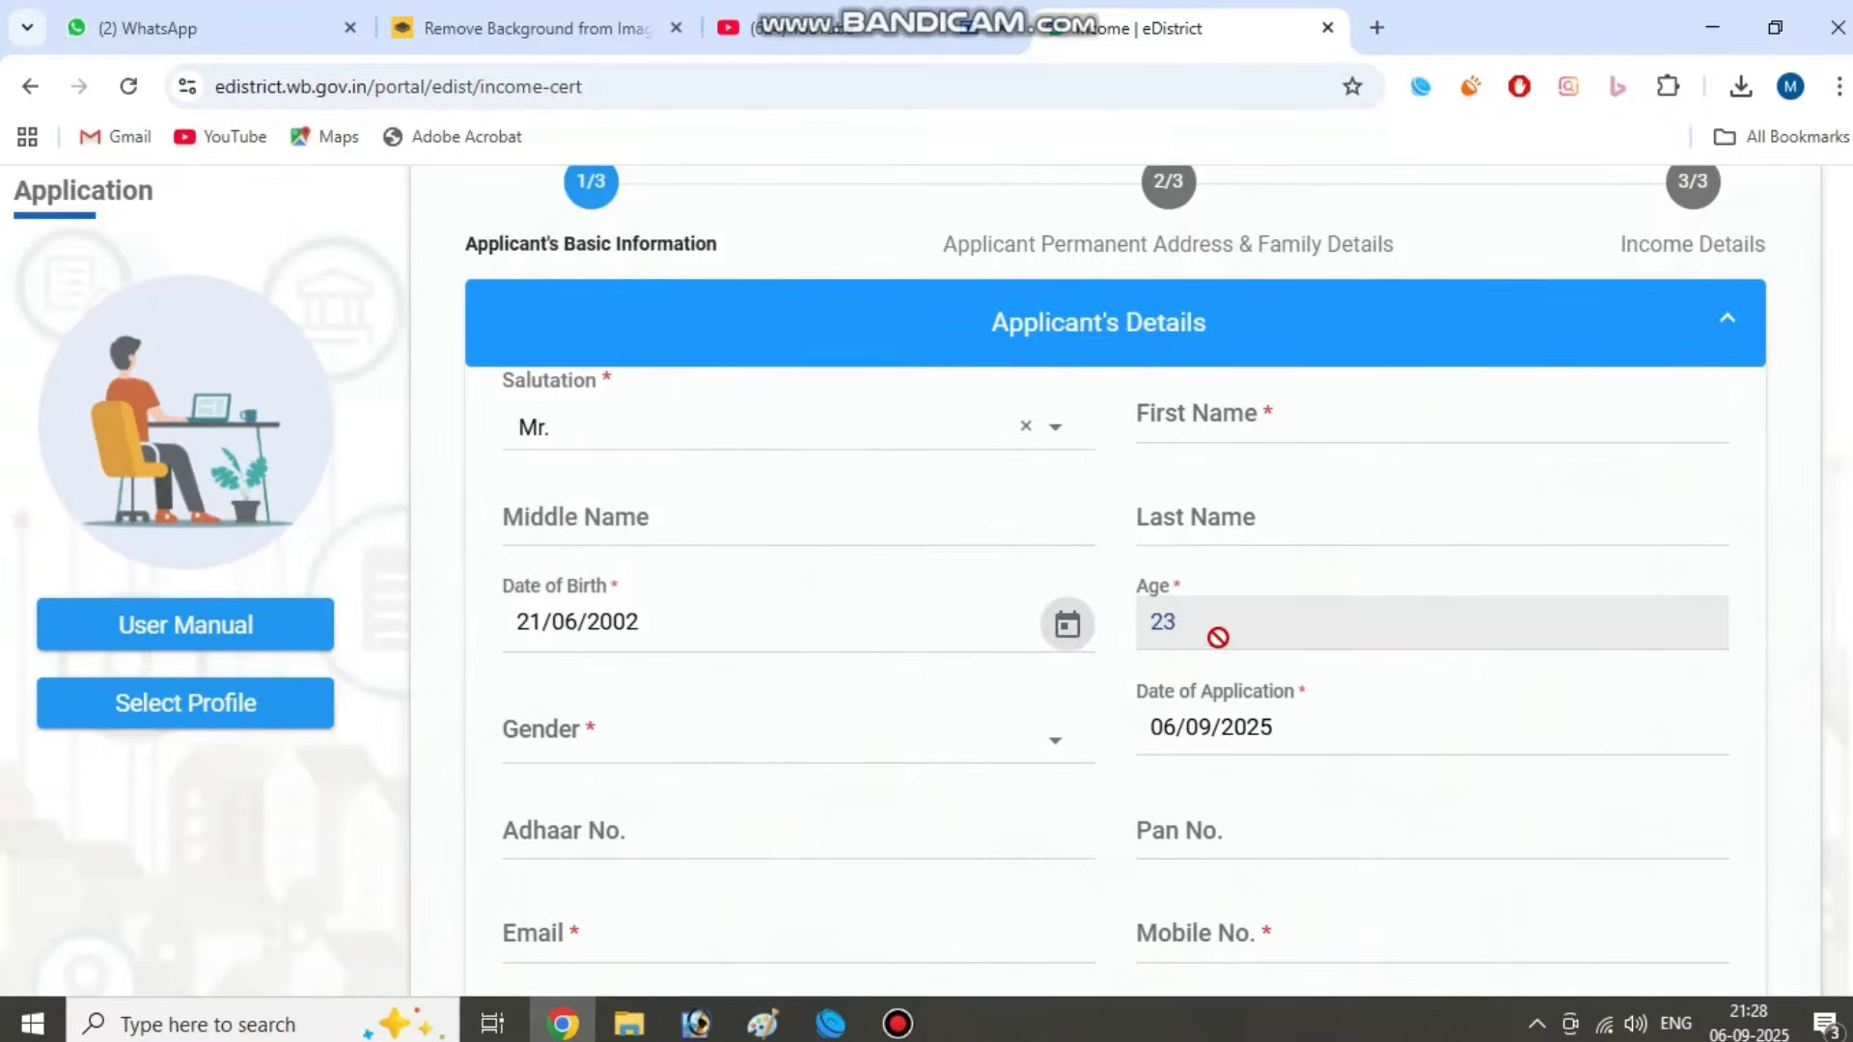
- Set the applicant's gender to Male
scroll(1218, 637, "down", 1)
left_click(633, 611)
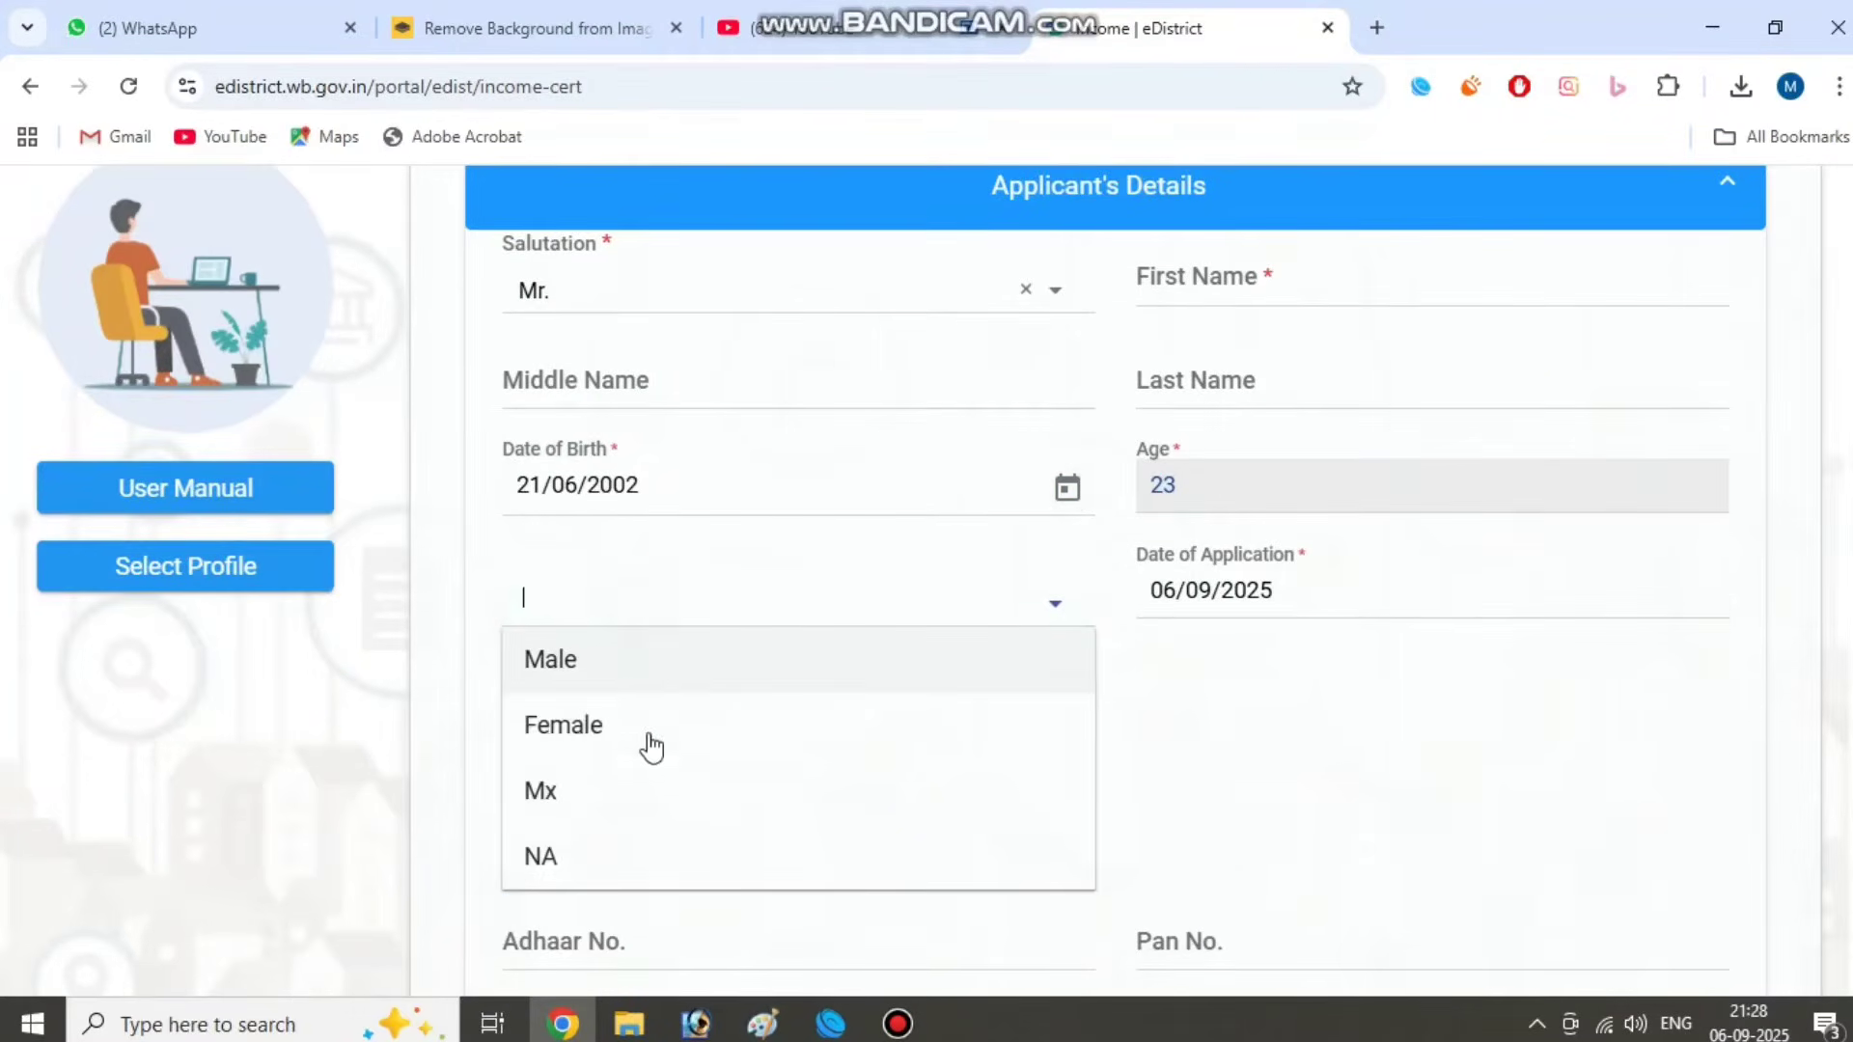
left_click(638, 666)
scroll(1271, 621, "down", 1)
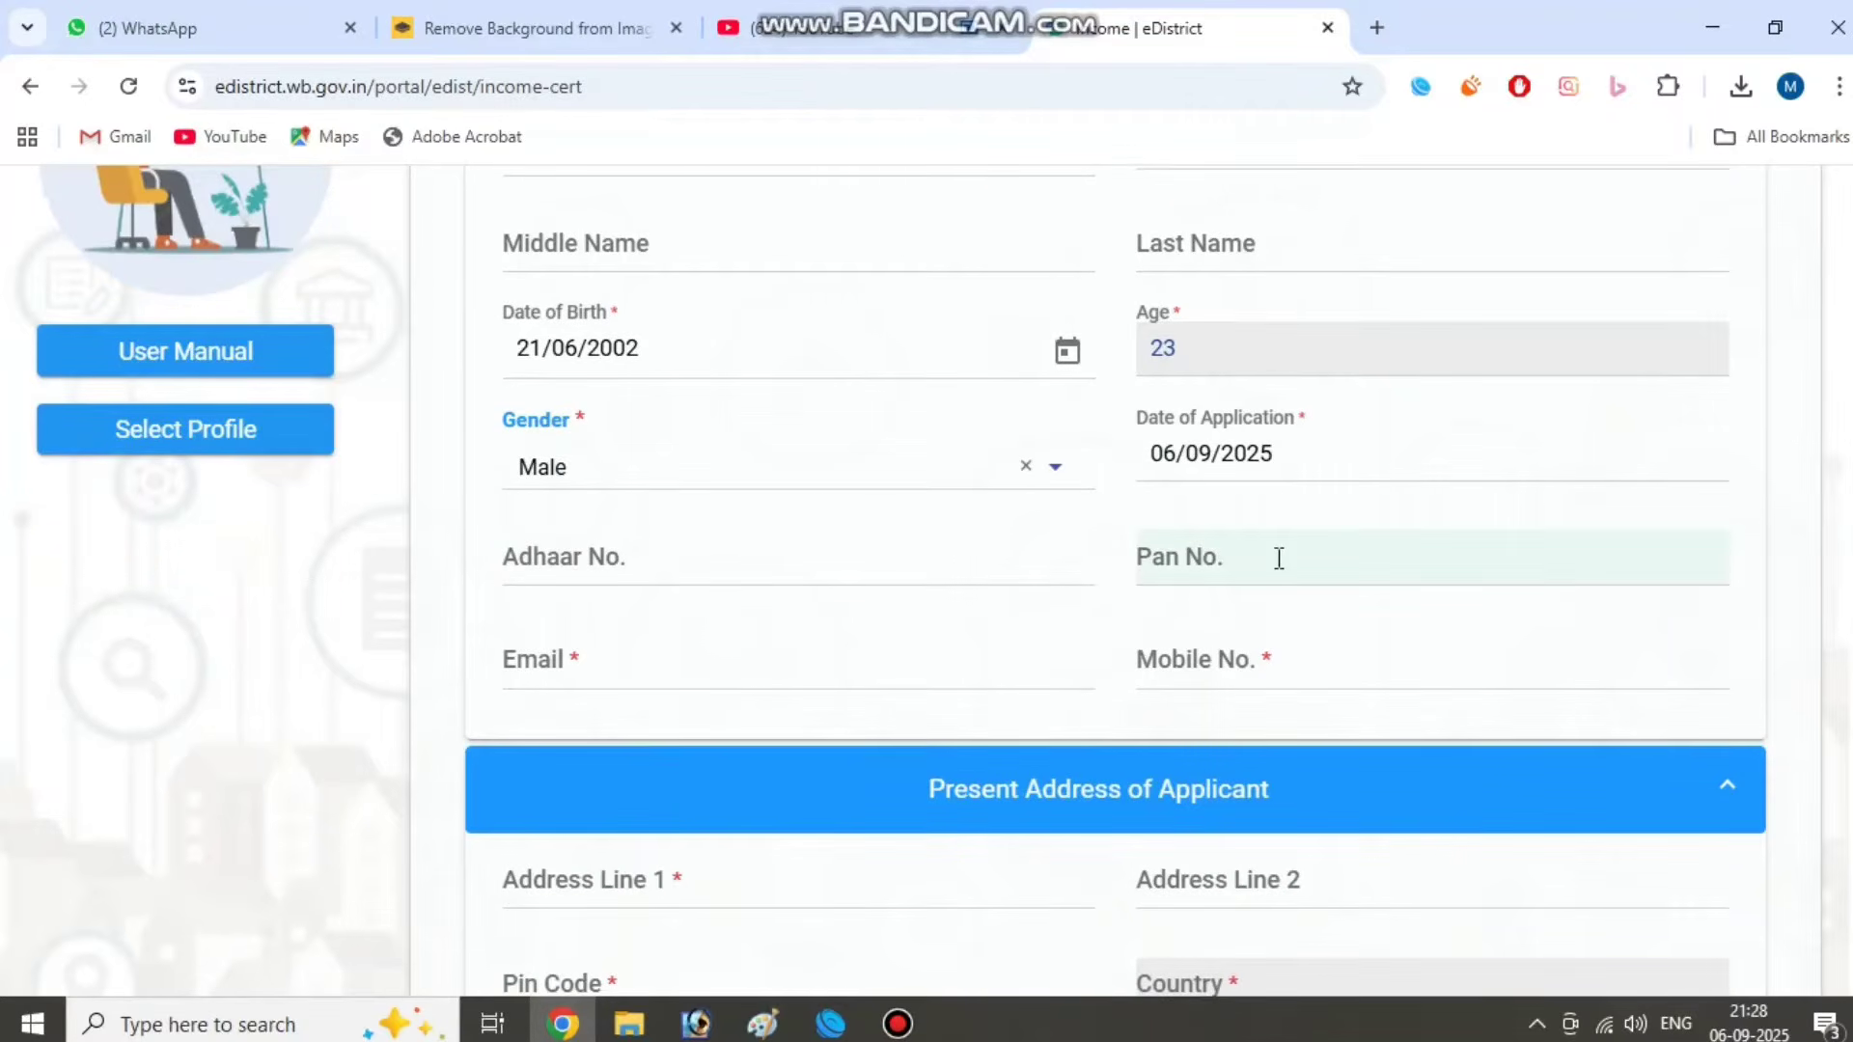
- Enter the applicant's mobile number and verify it with the one-time code
left_click(1295, 673)
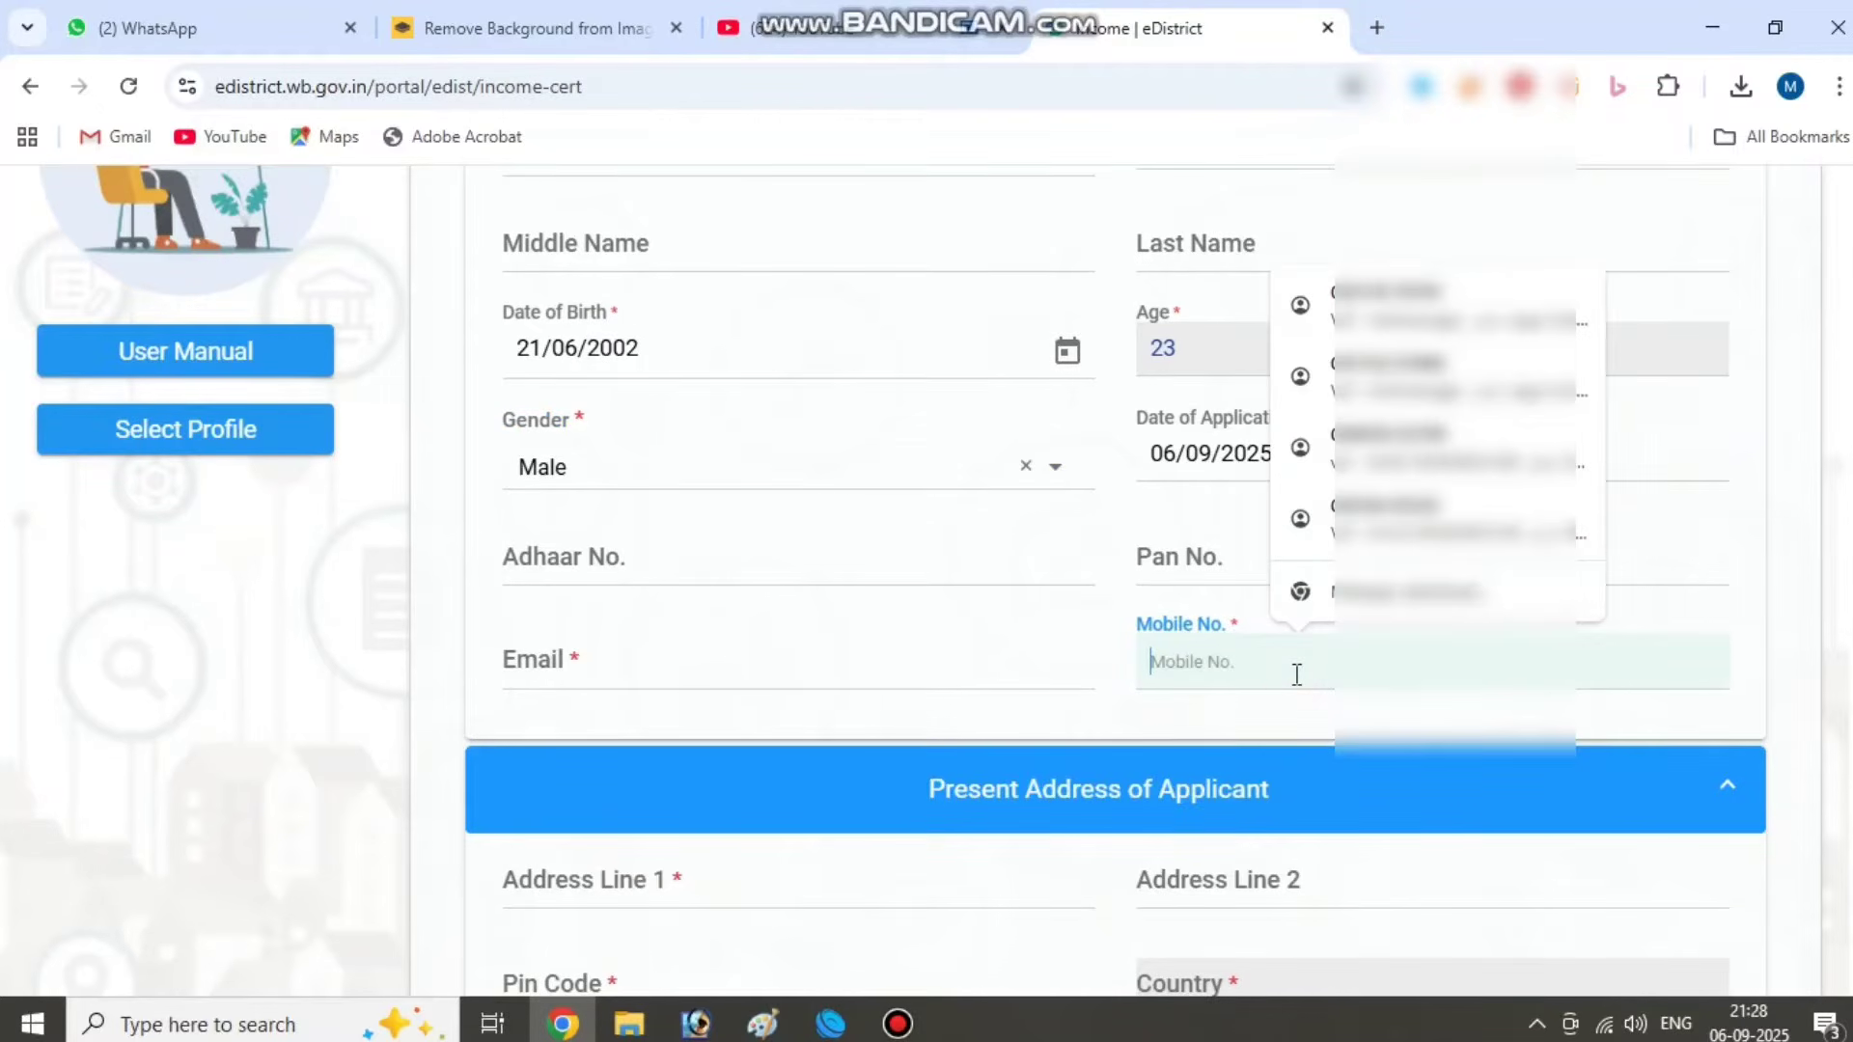
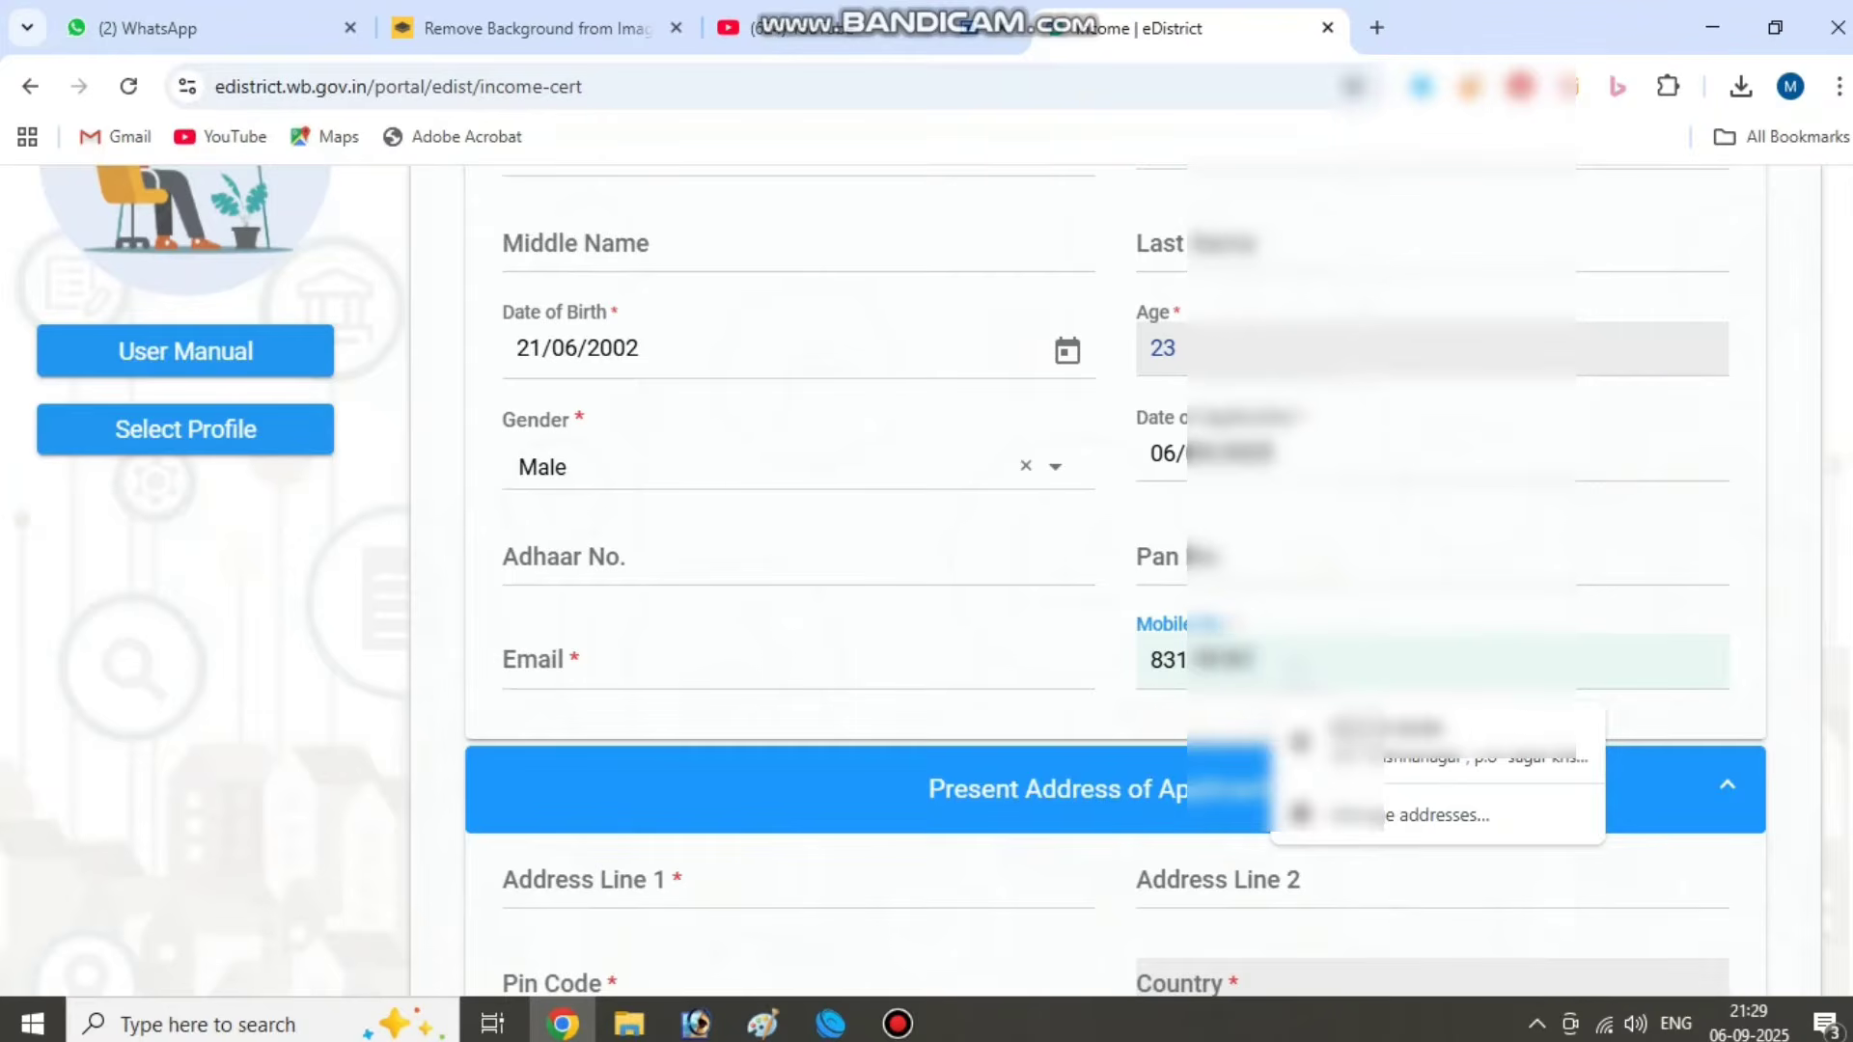
left_click(1220, 709)
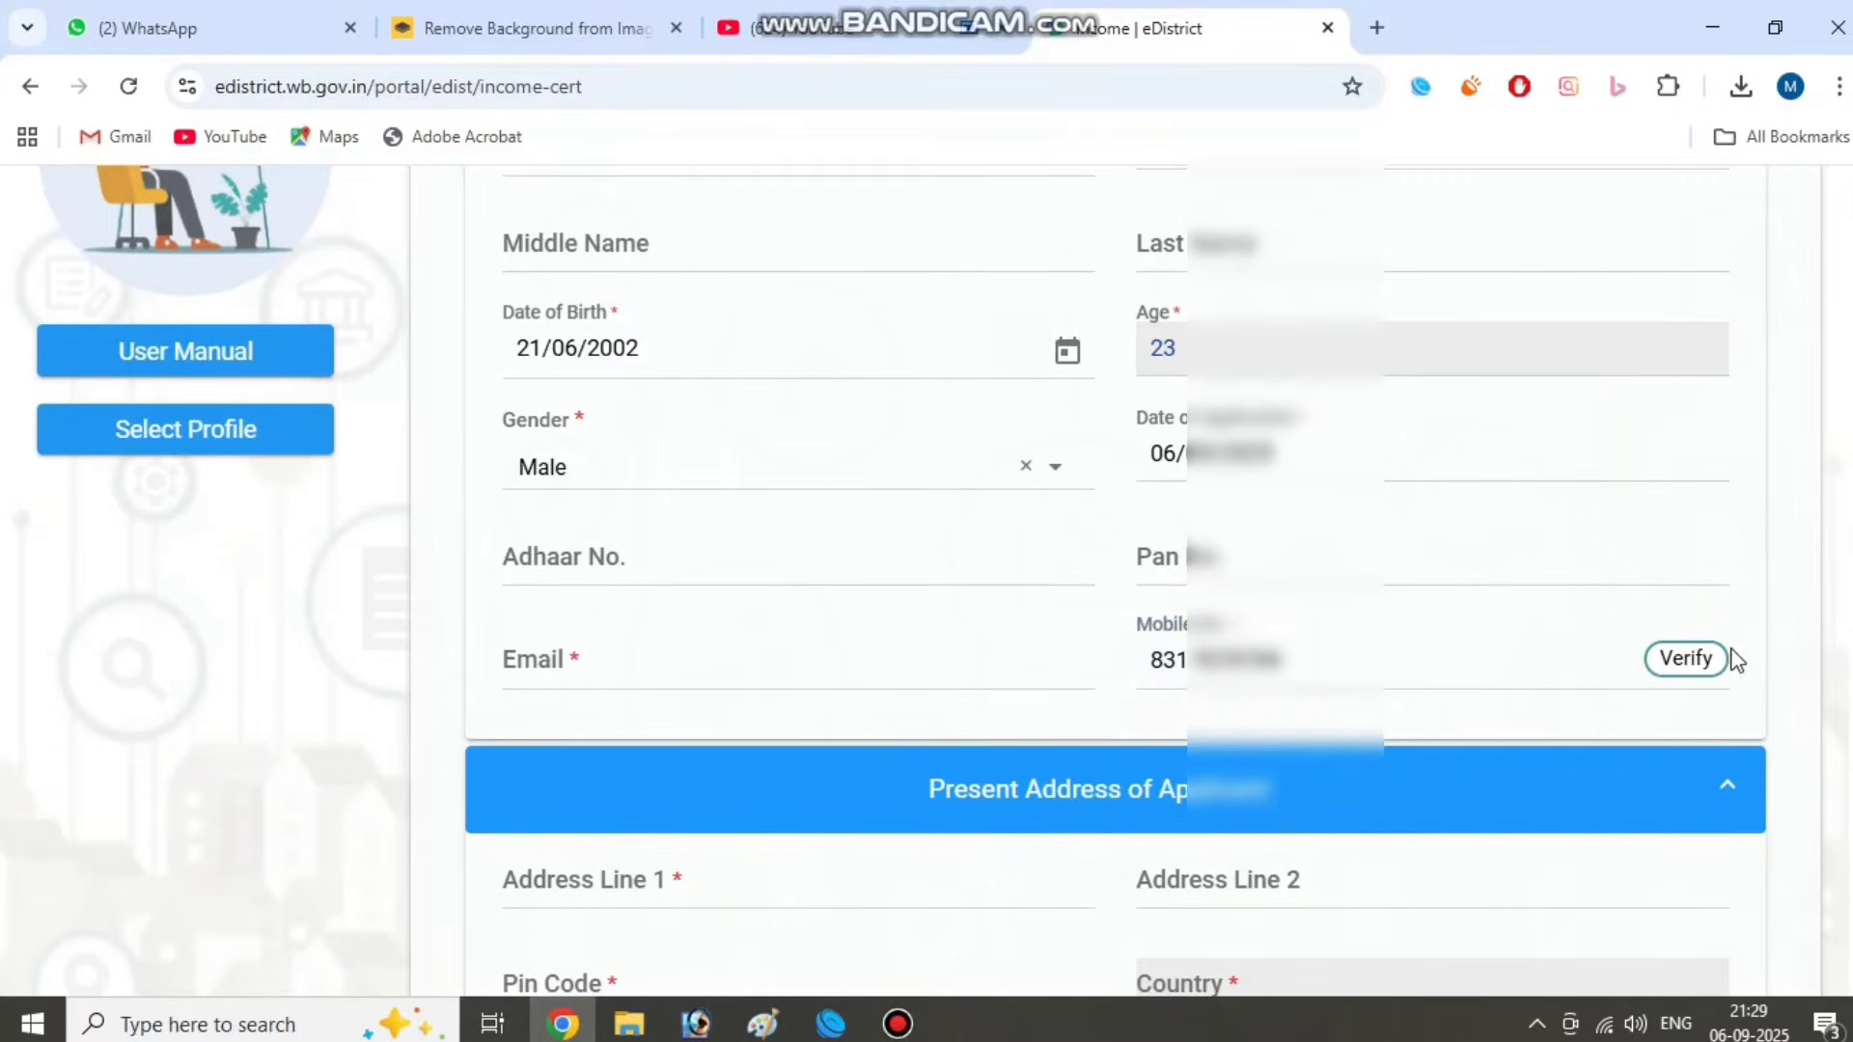
left_click(1698, 658)
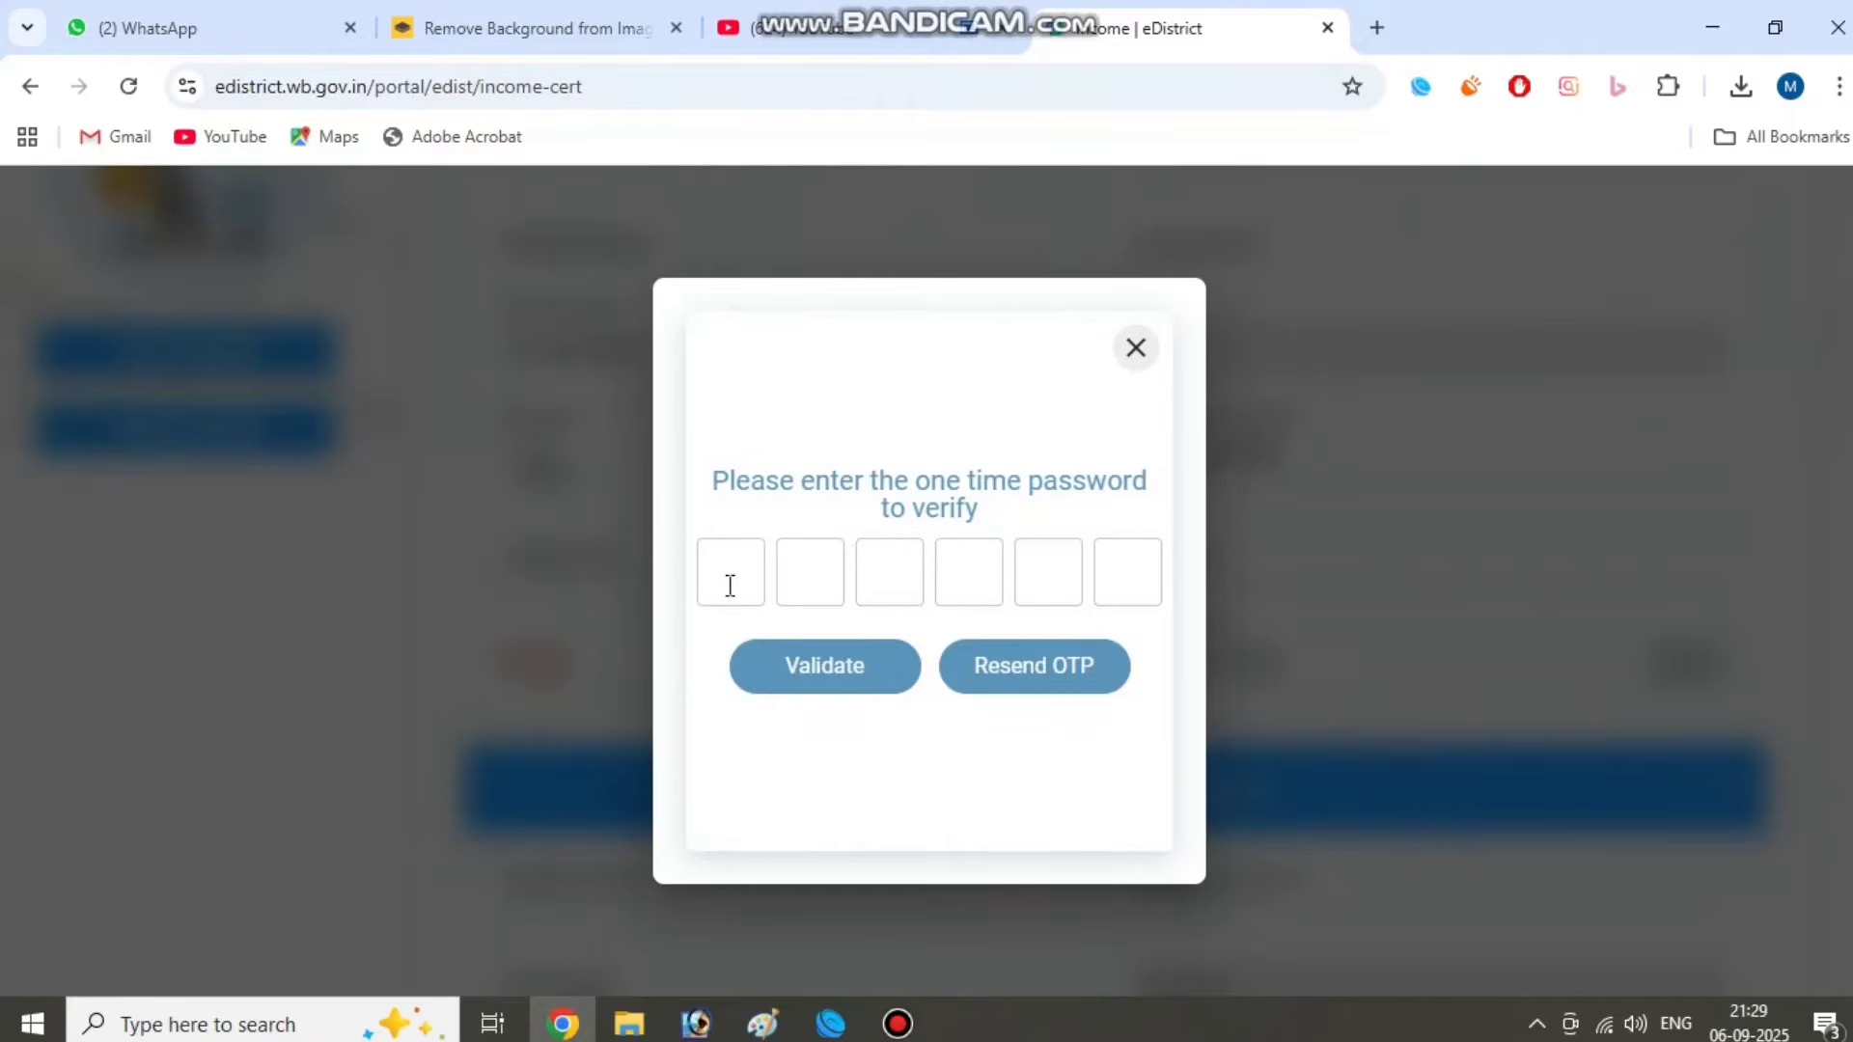
left_click(790, 687)
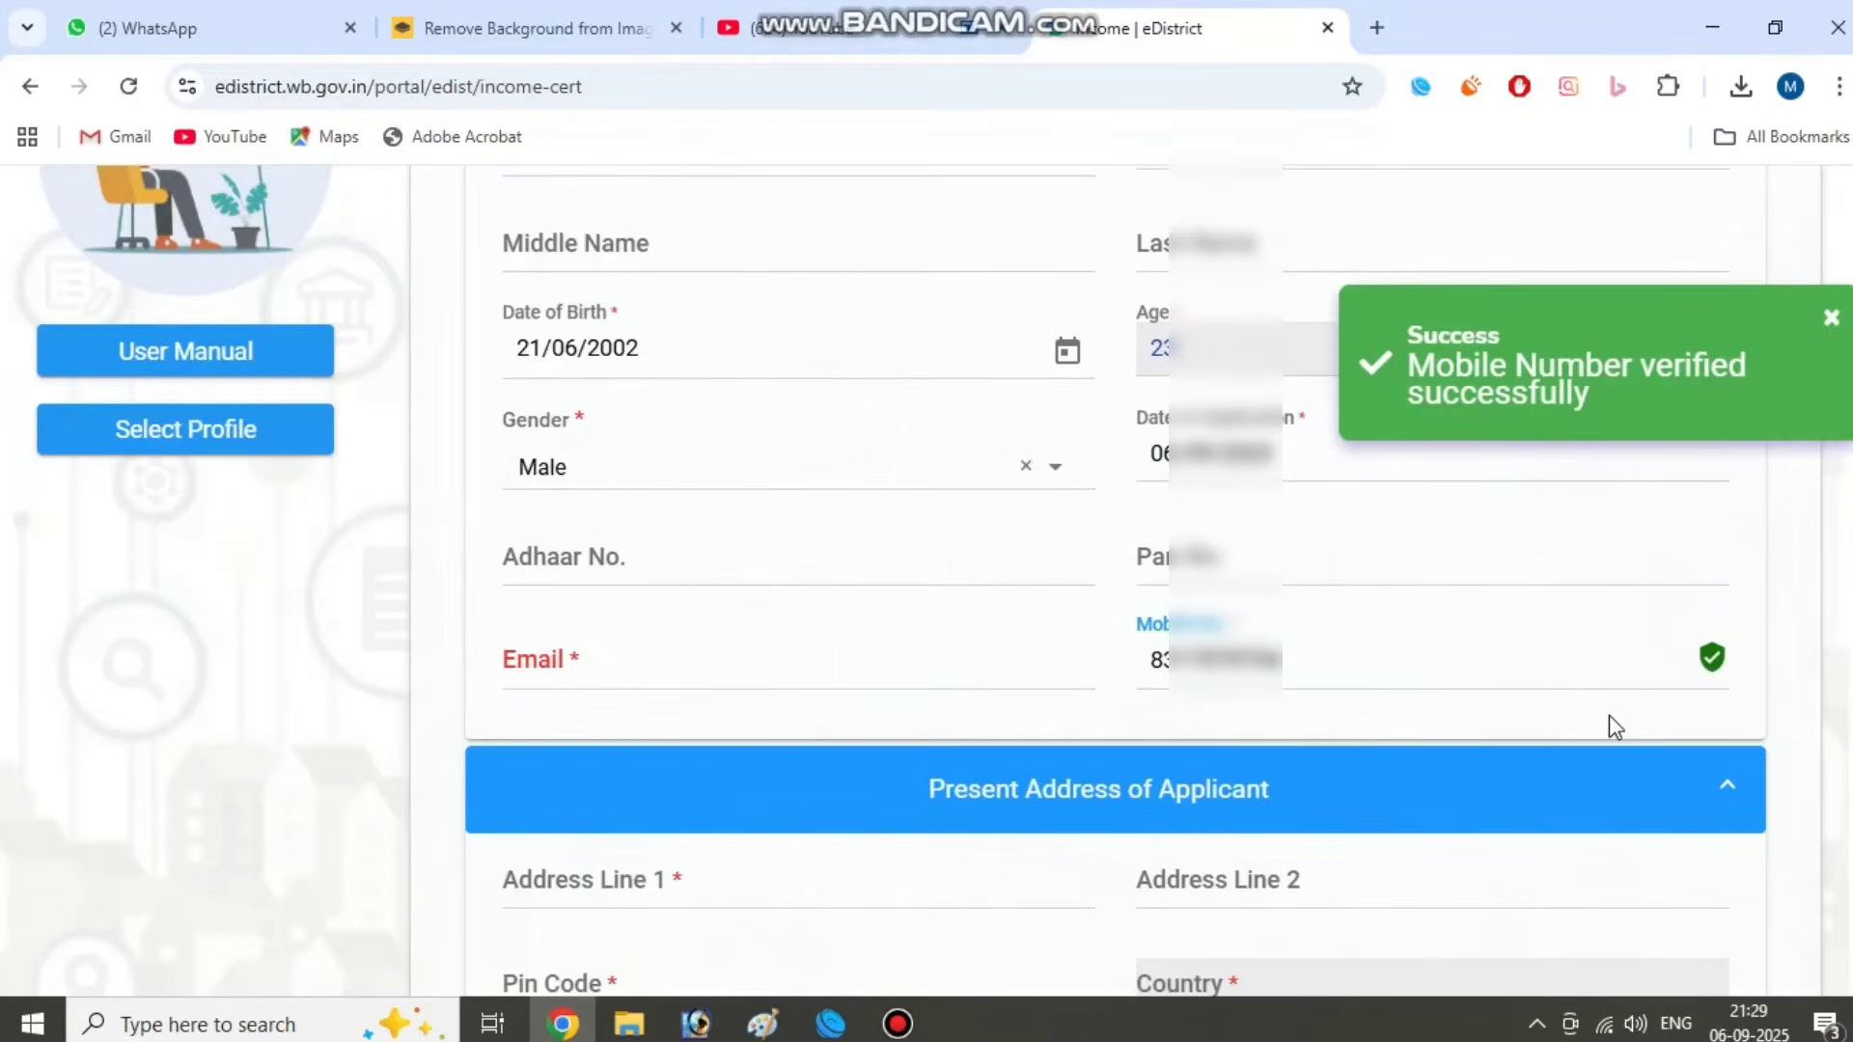
scroll(1409, 599, "down", 5)
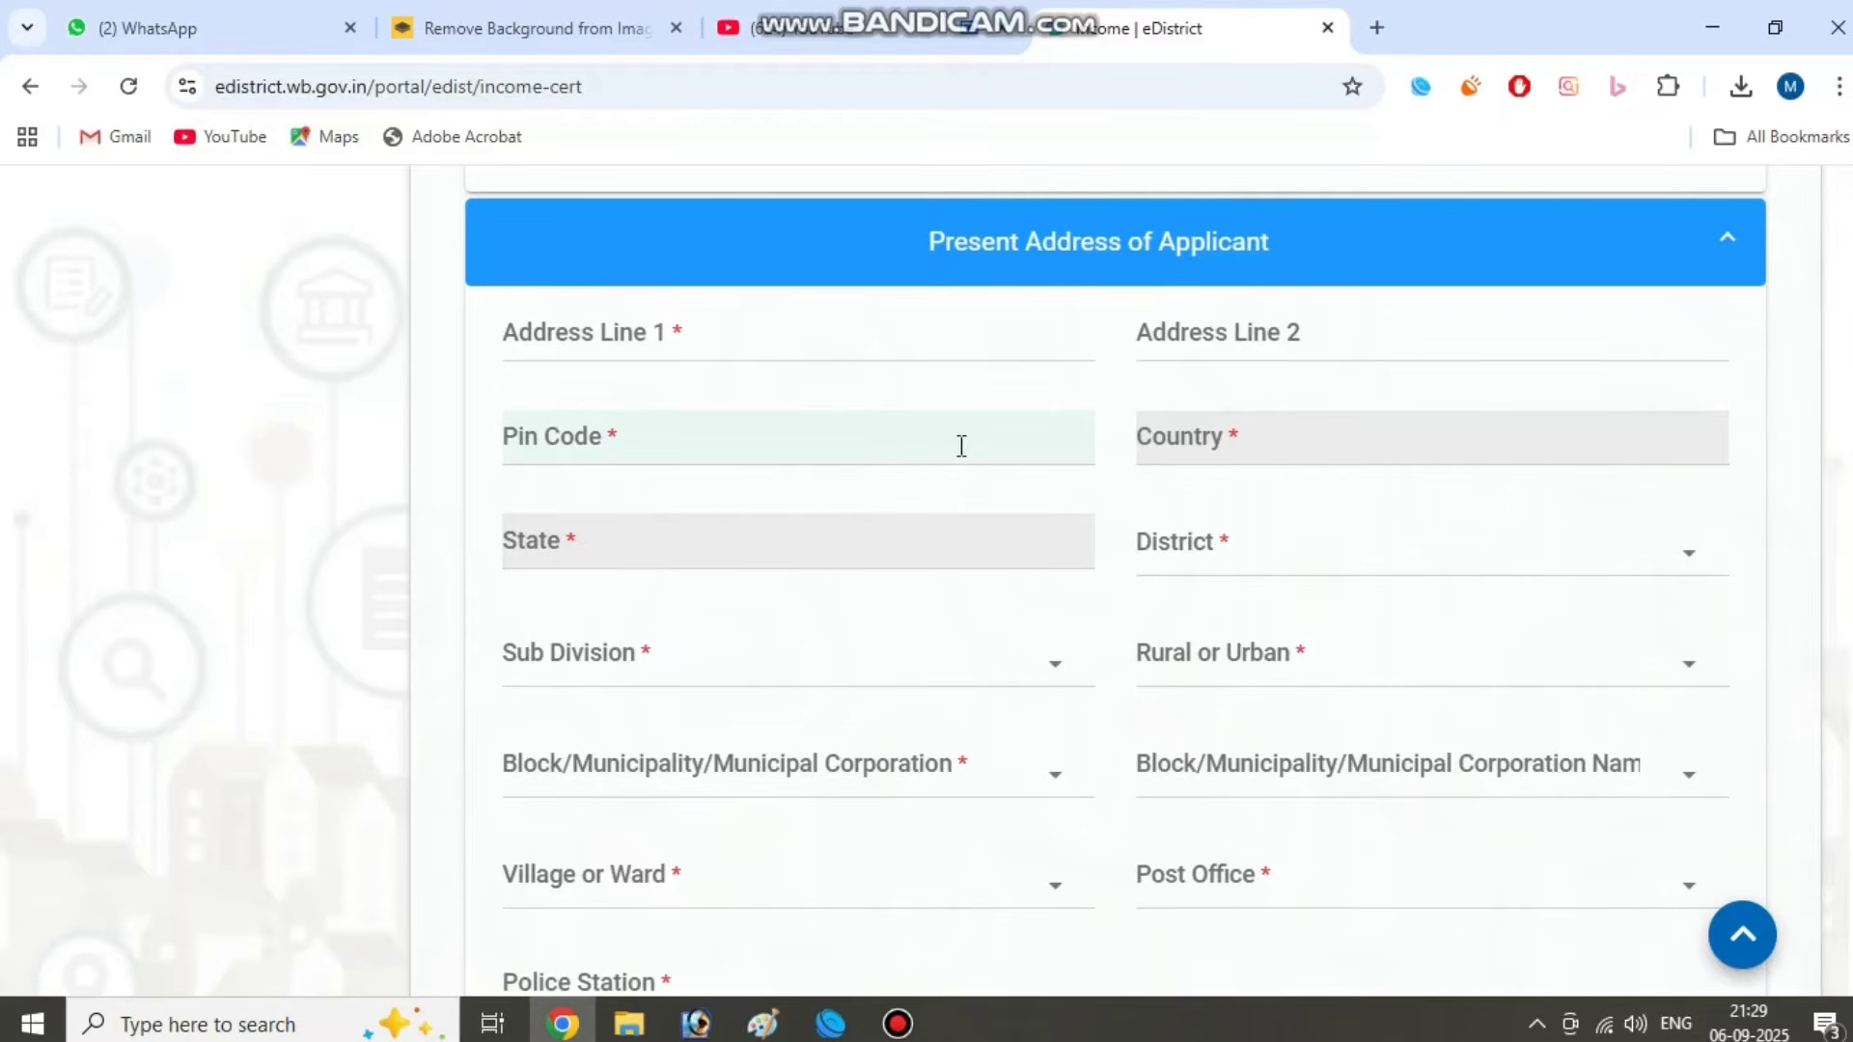
- Enter the pin code and set district South 24 Parganas, sub division Kakdwip, area Rural
left_click(905, 445)
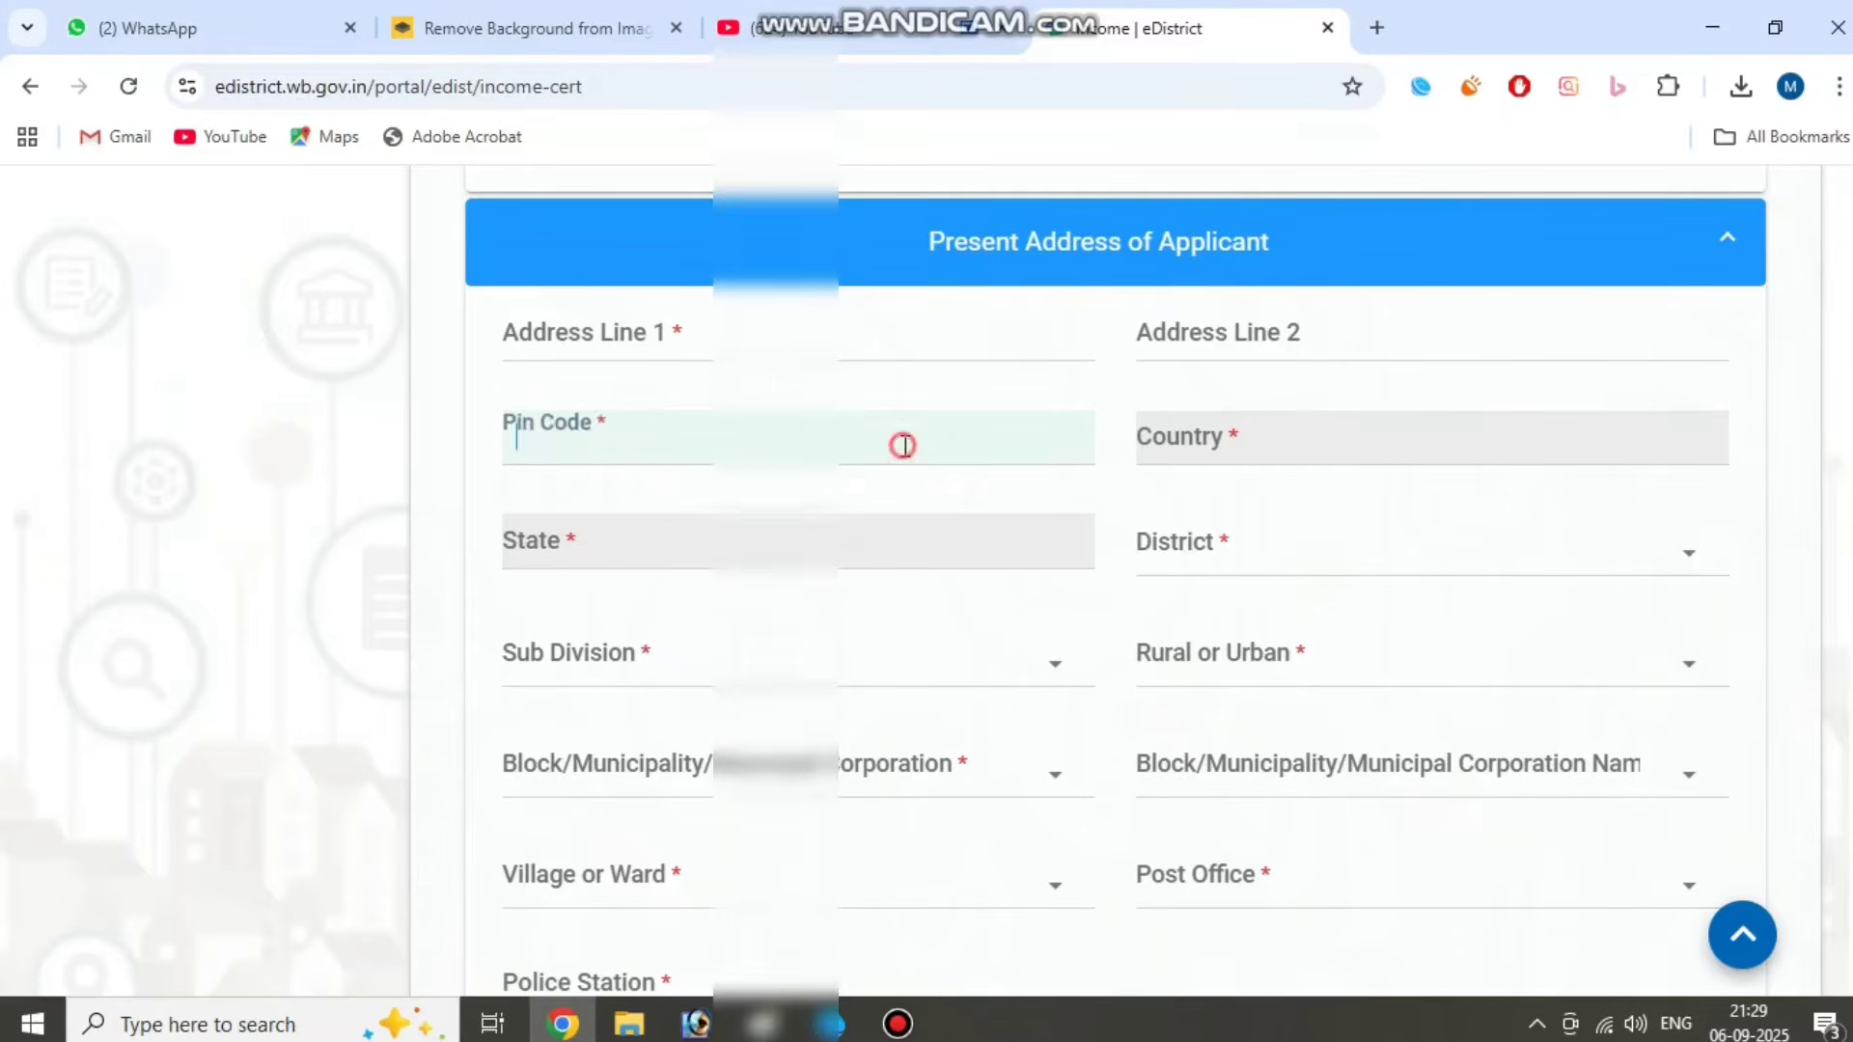
type("743373")
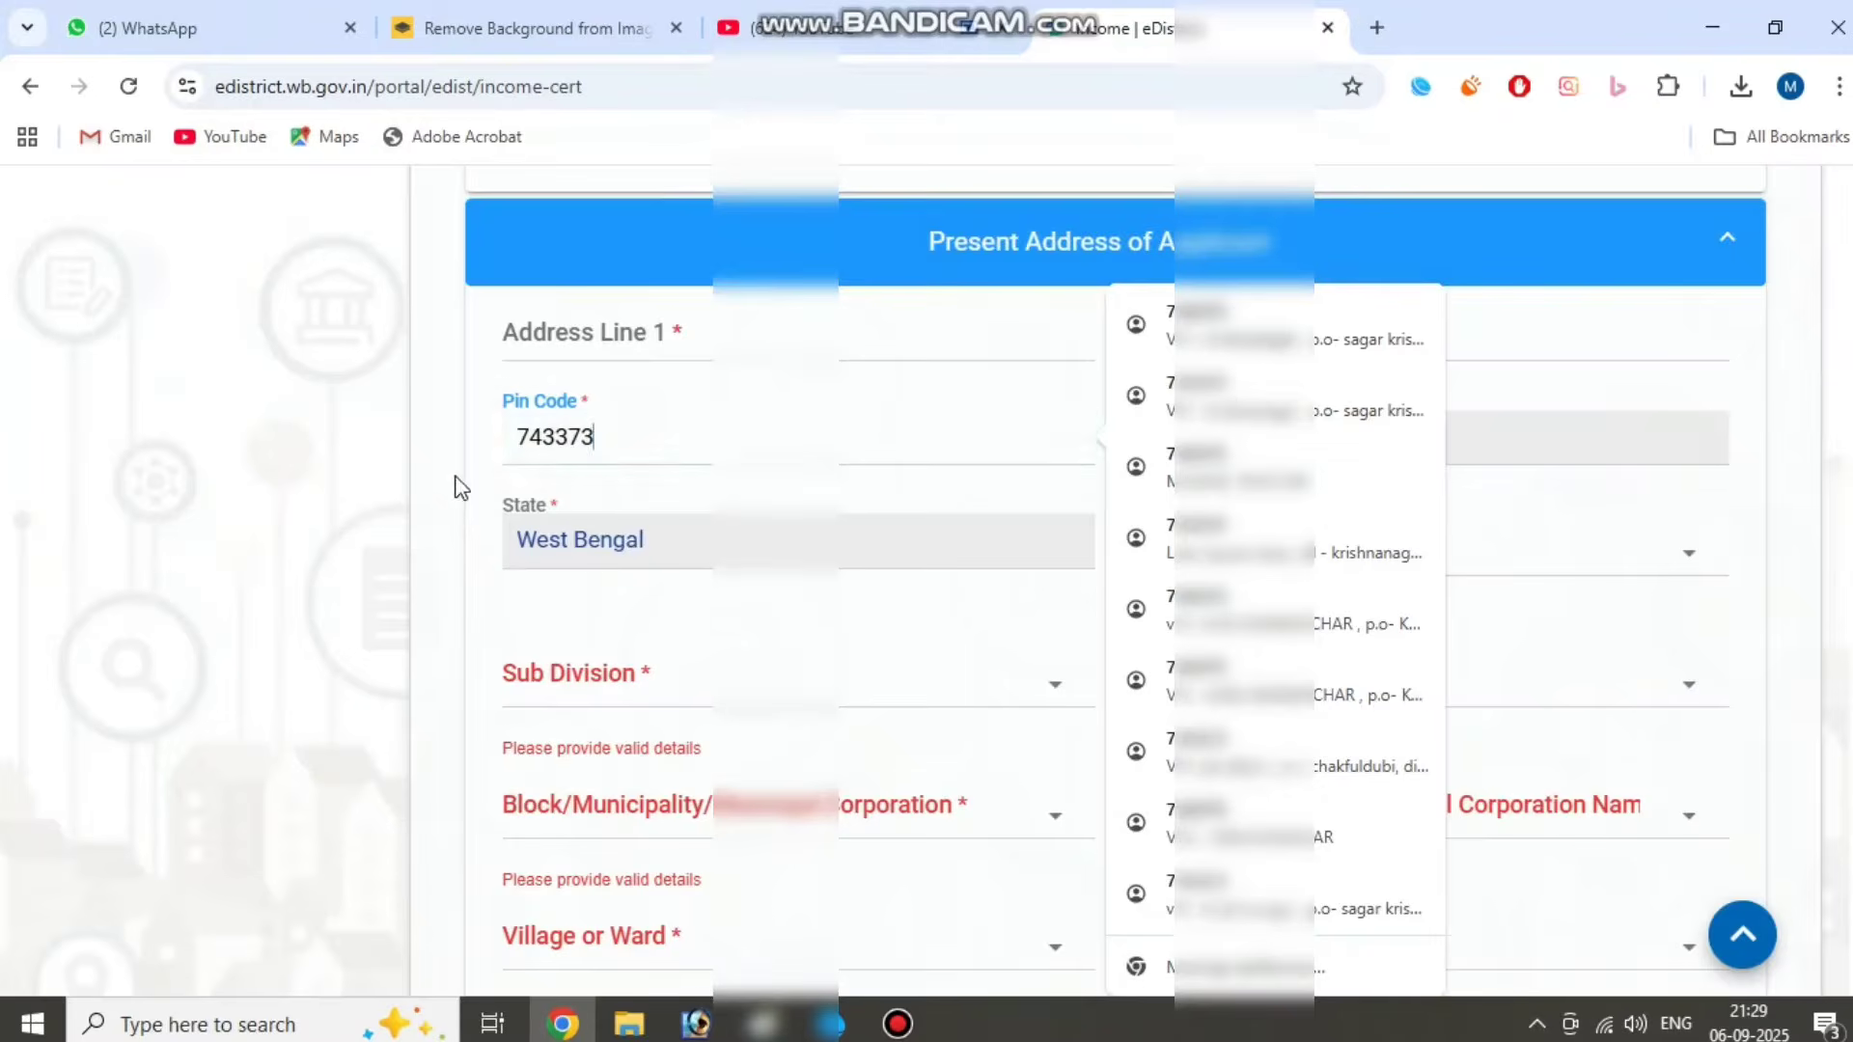
left_click(455, 488)
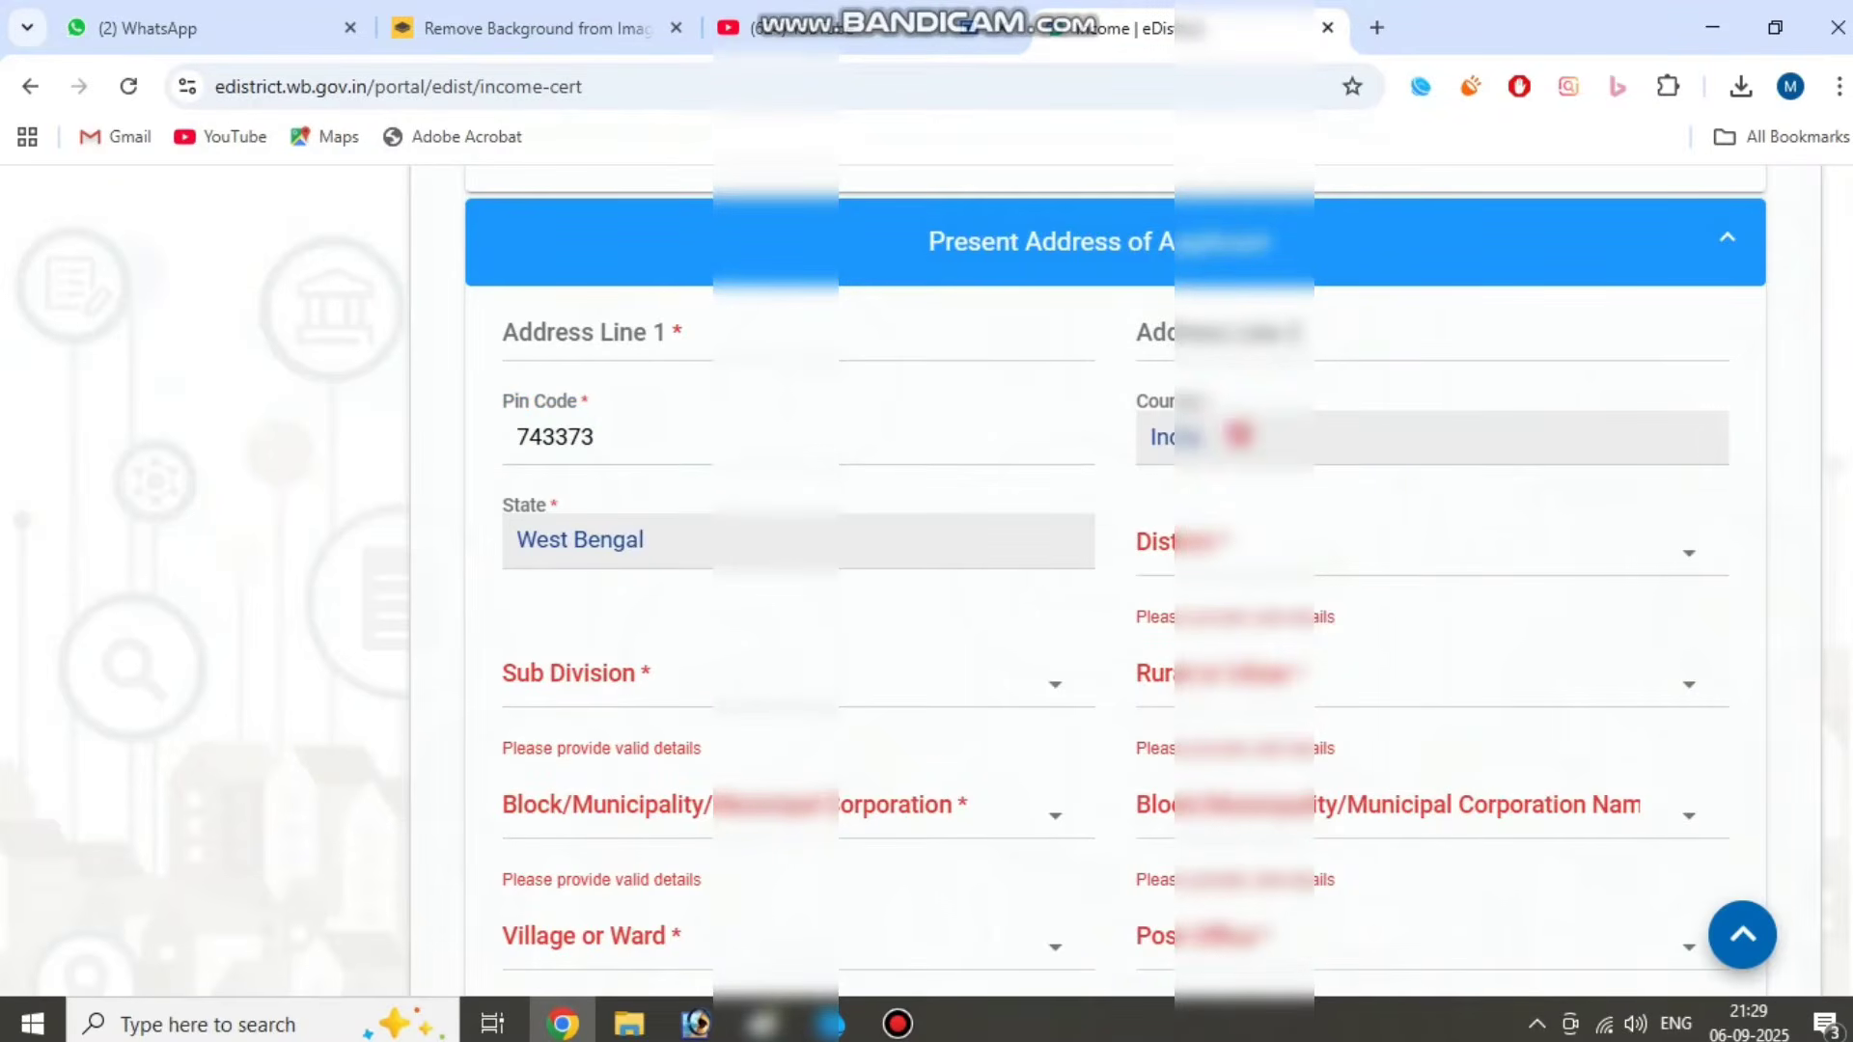
left_click(1238, 550)
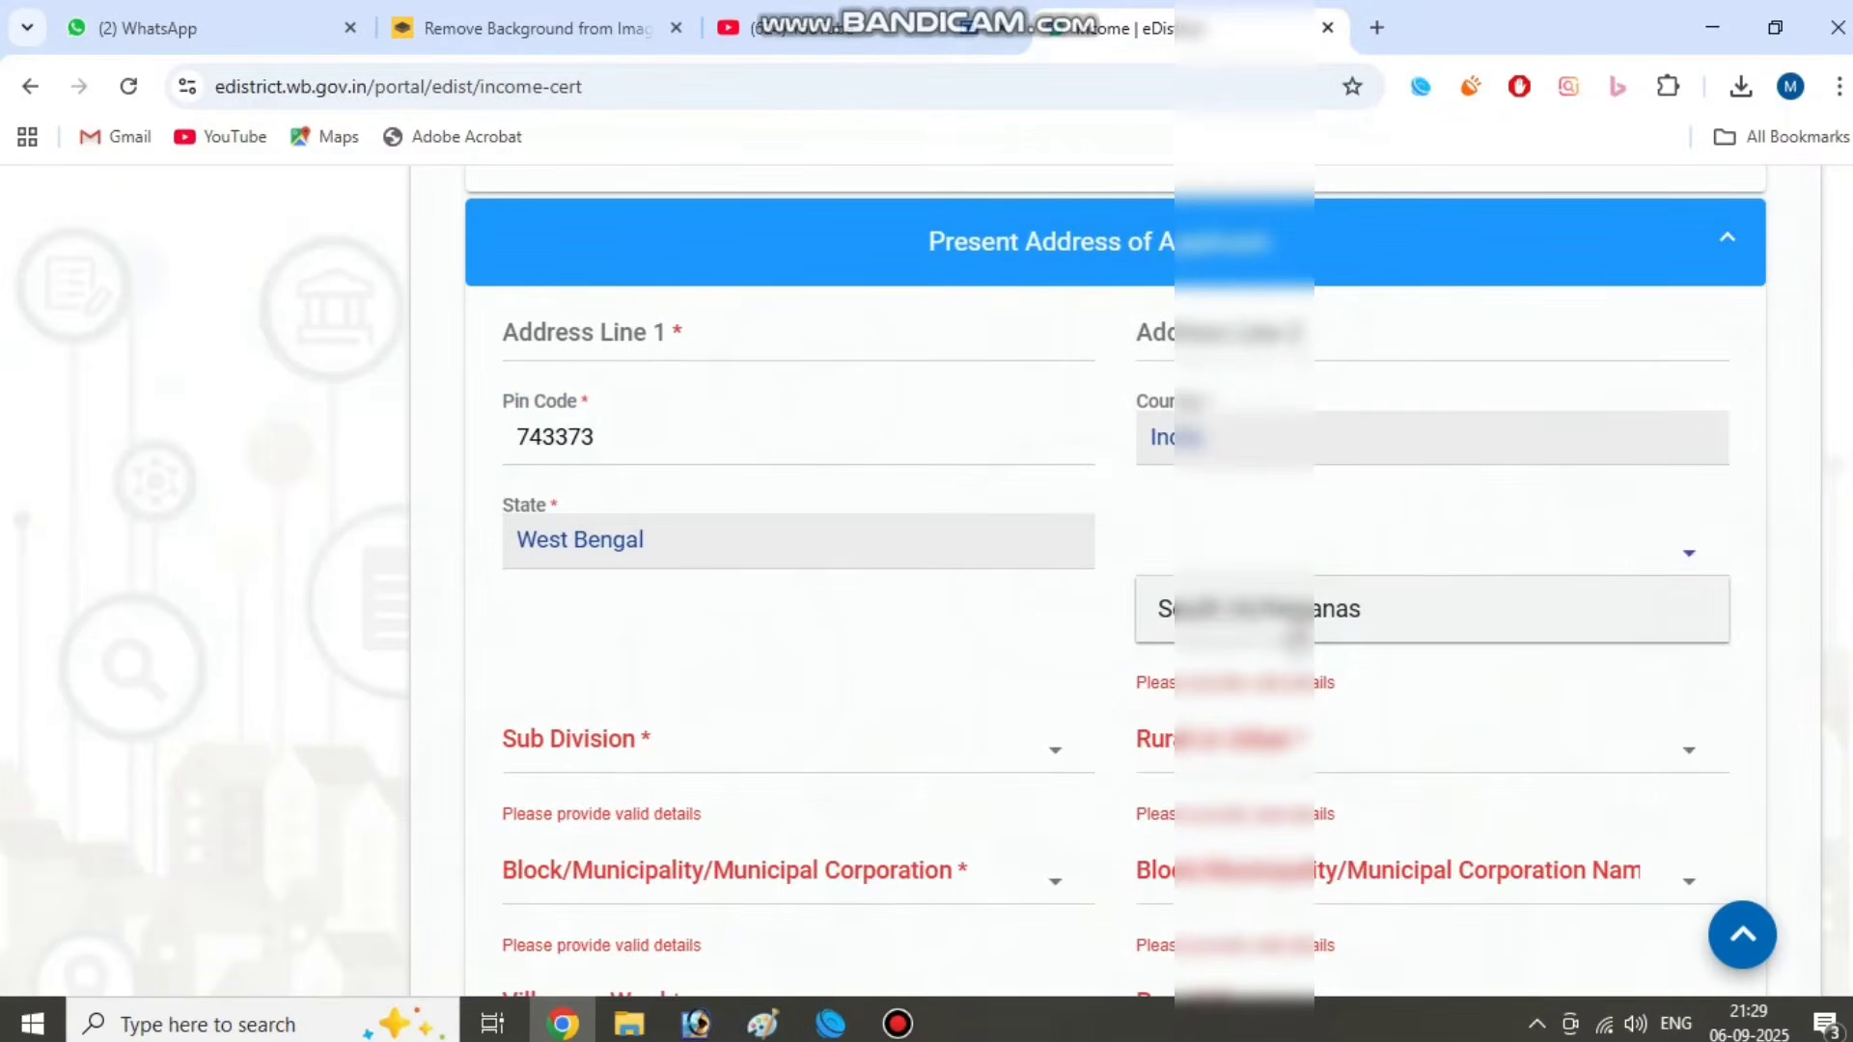
left_click(1225, 608)
scroll(1042, 594, "down", 1)
left_click(765, 530)
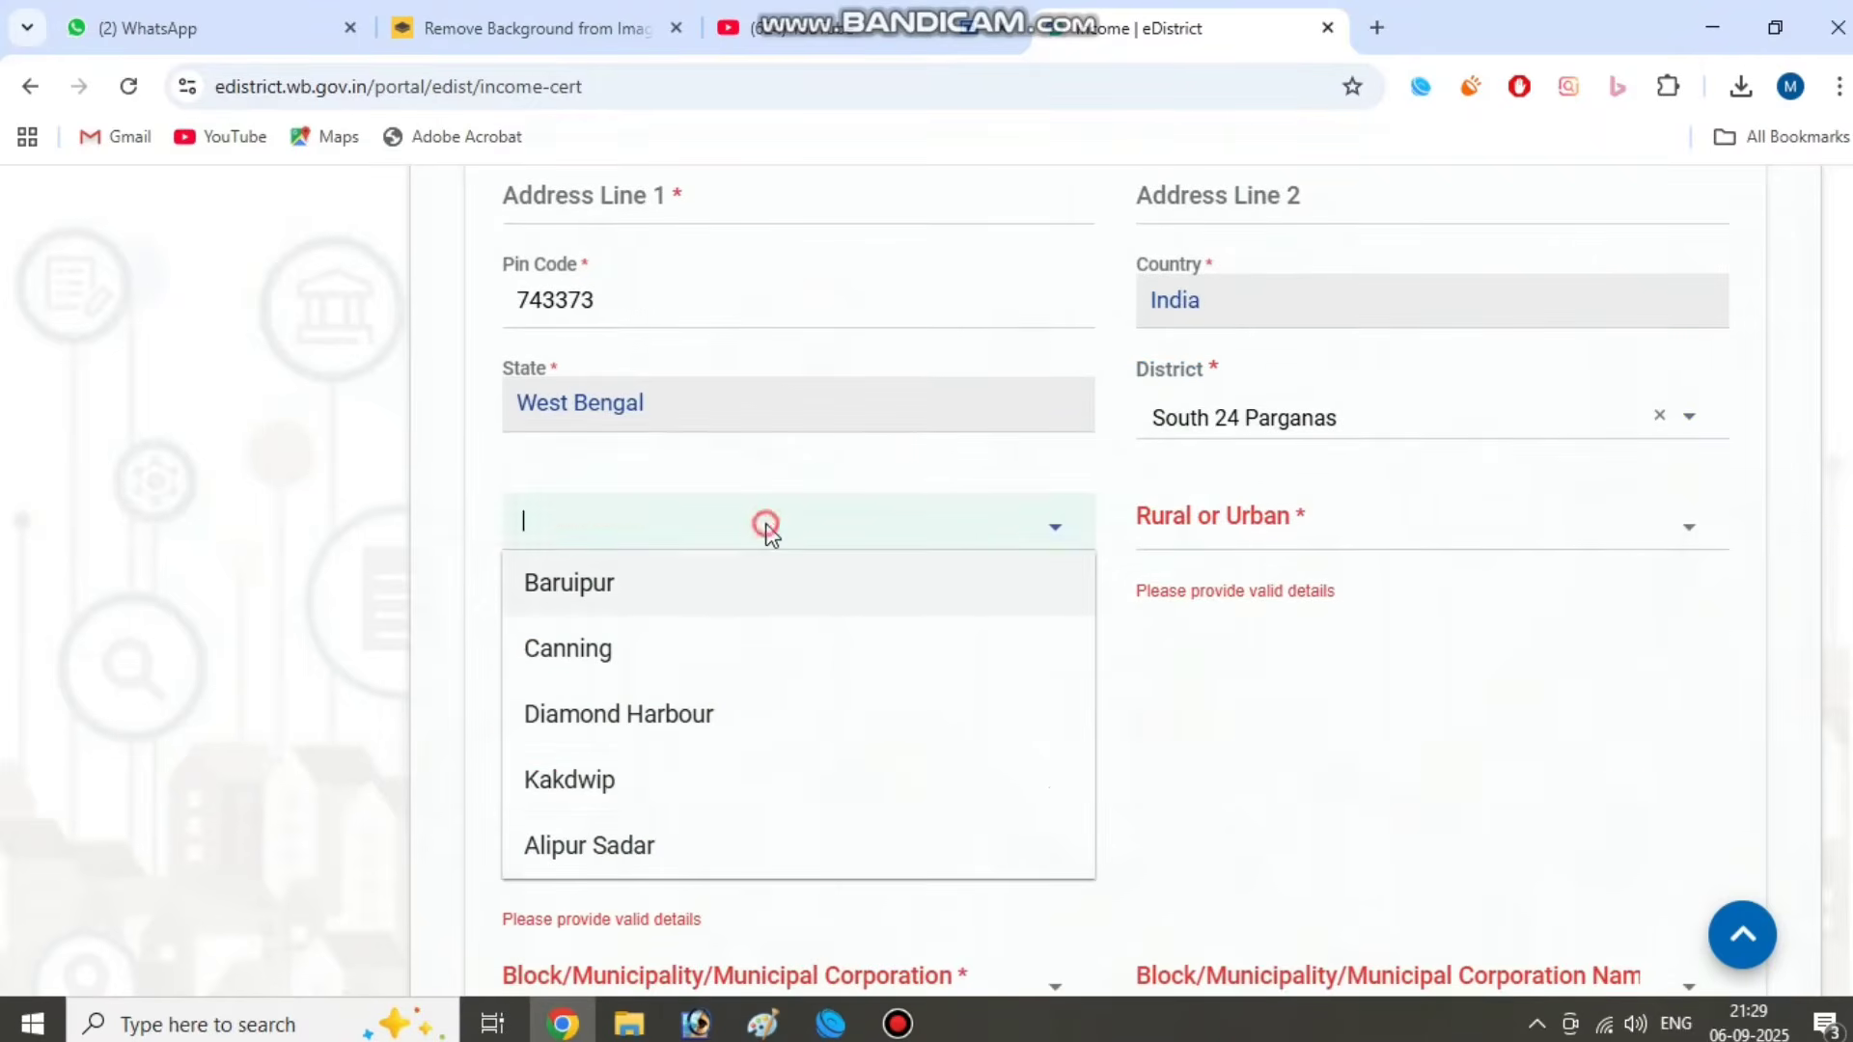
left_click(700, 775)
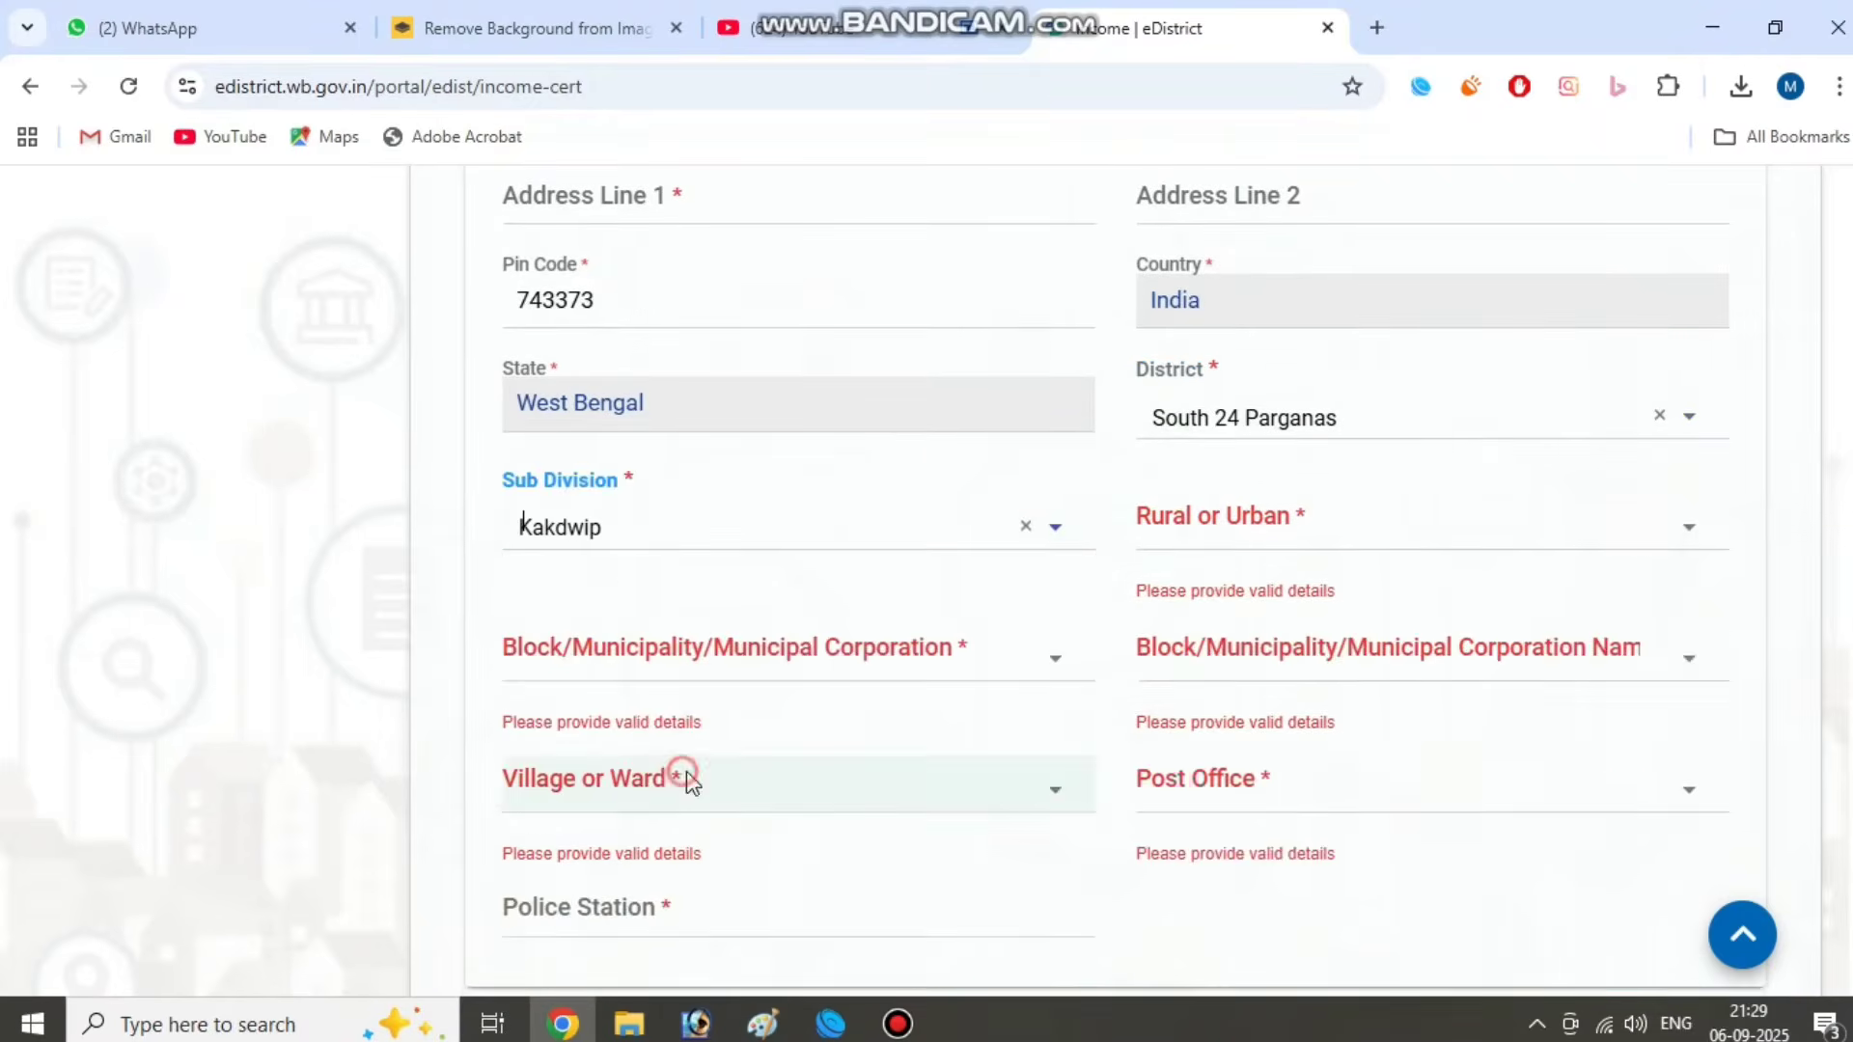
left_click(1232, 528)
left_click(1253, 590)
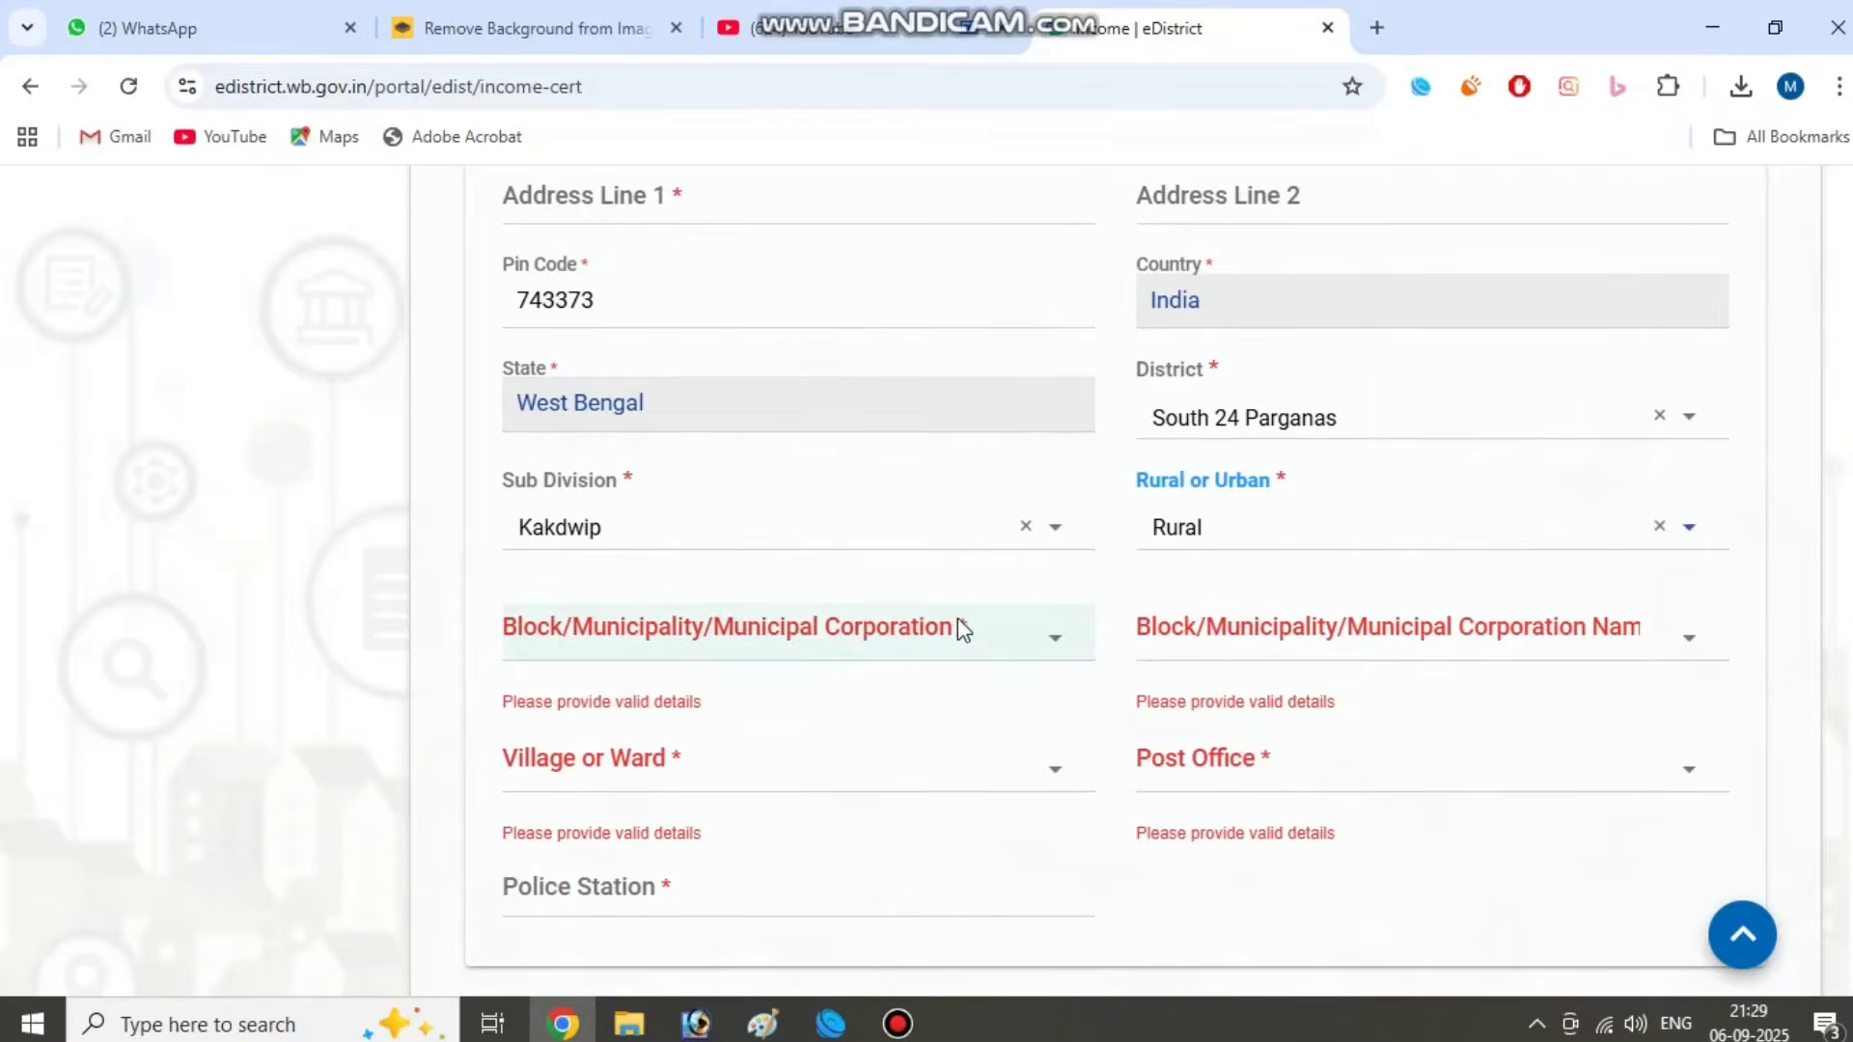
- Choose Block Sagar, village Sikarpur and post office Mahendraganj BO, then save the step
left_click(886, 632)
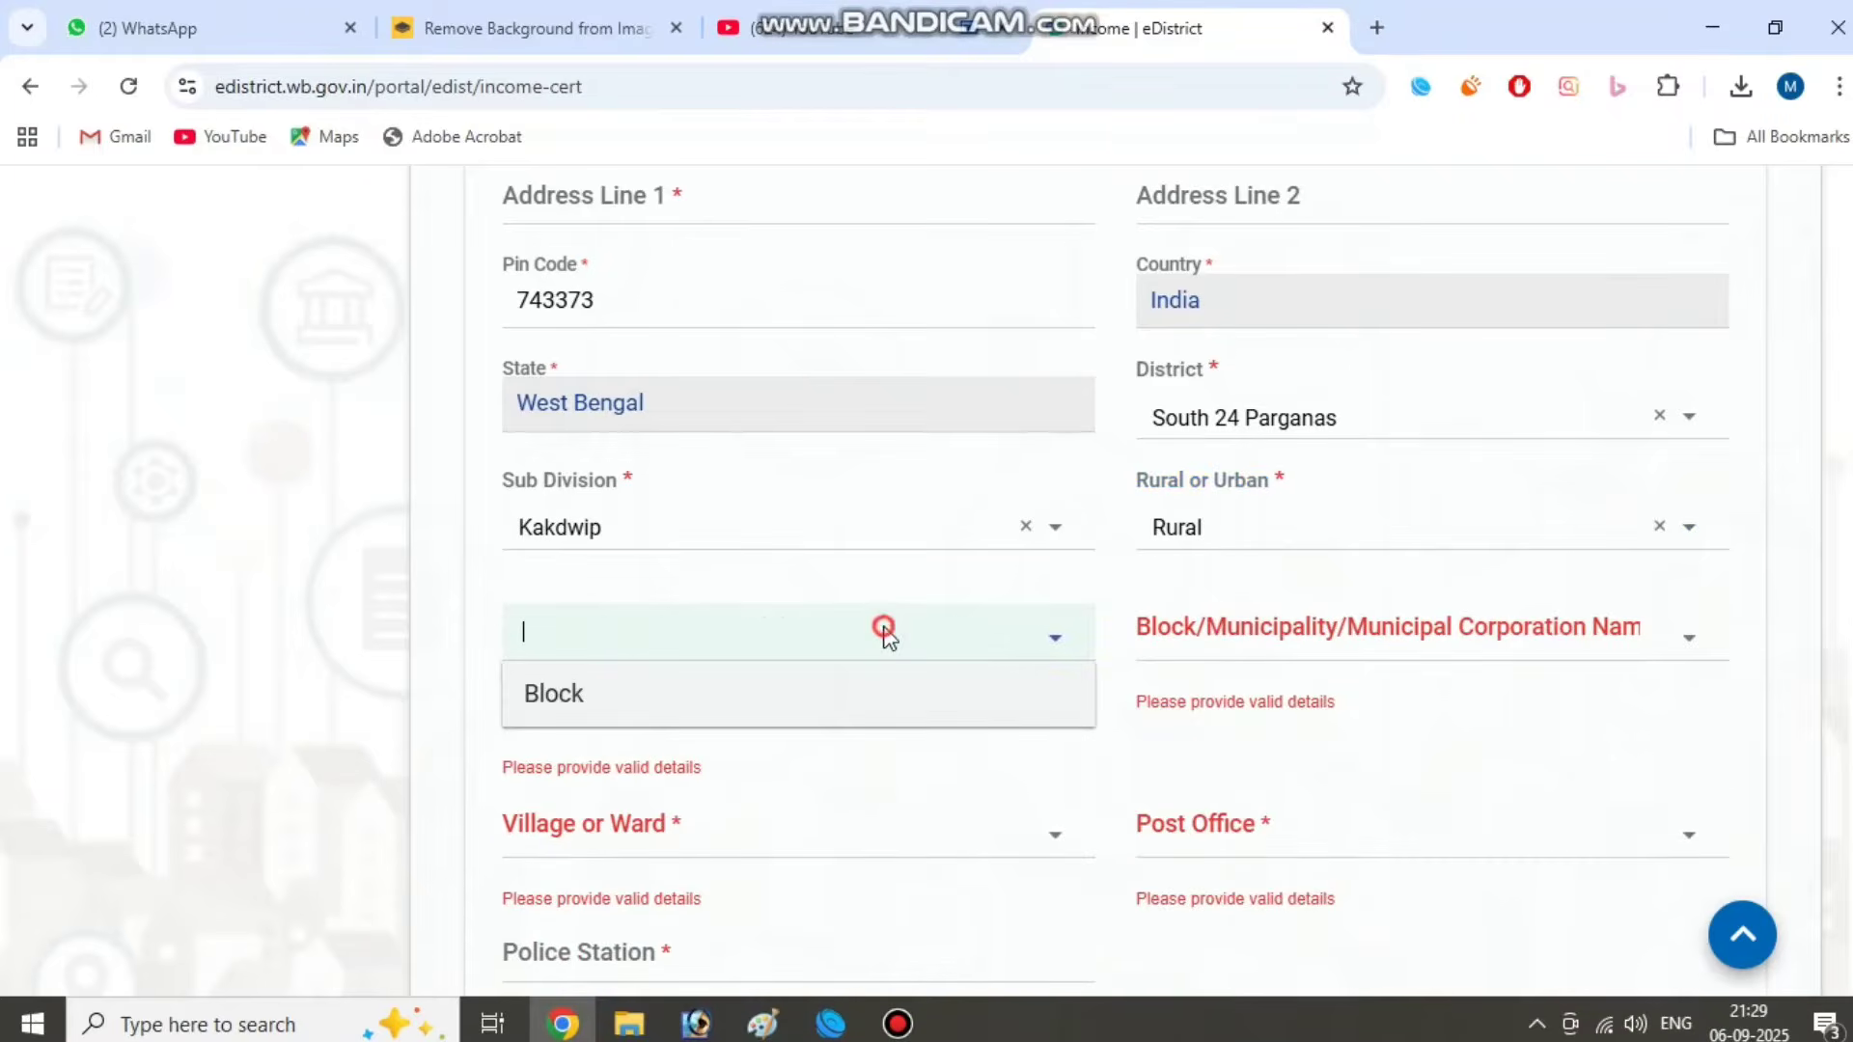
left_click(709, 697)
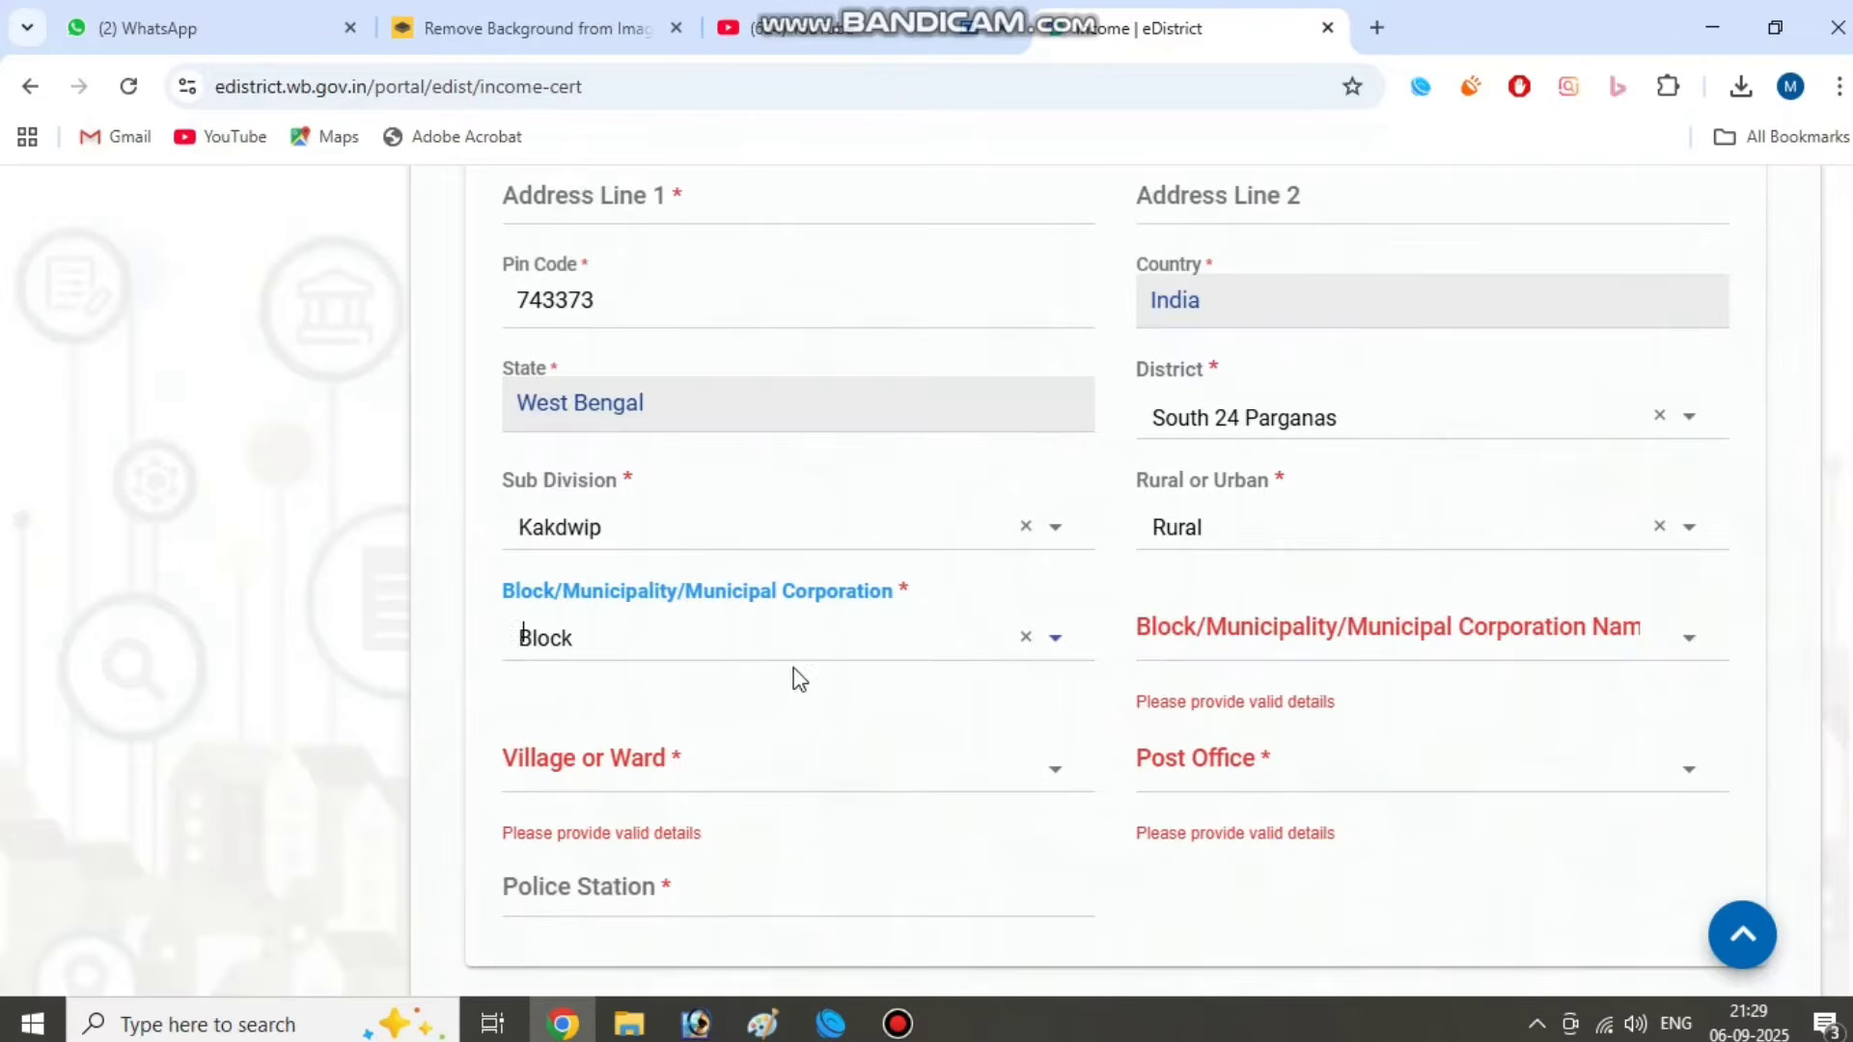
left_click(1330, 633)
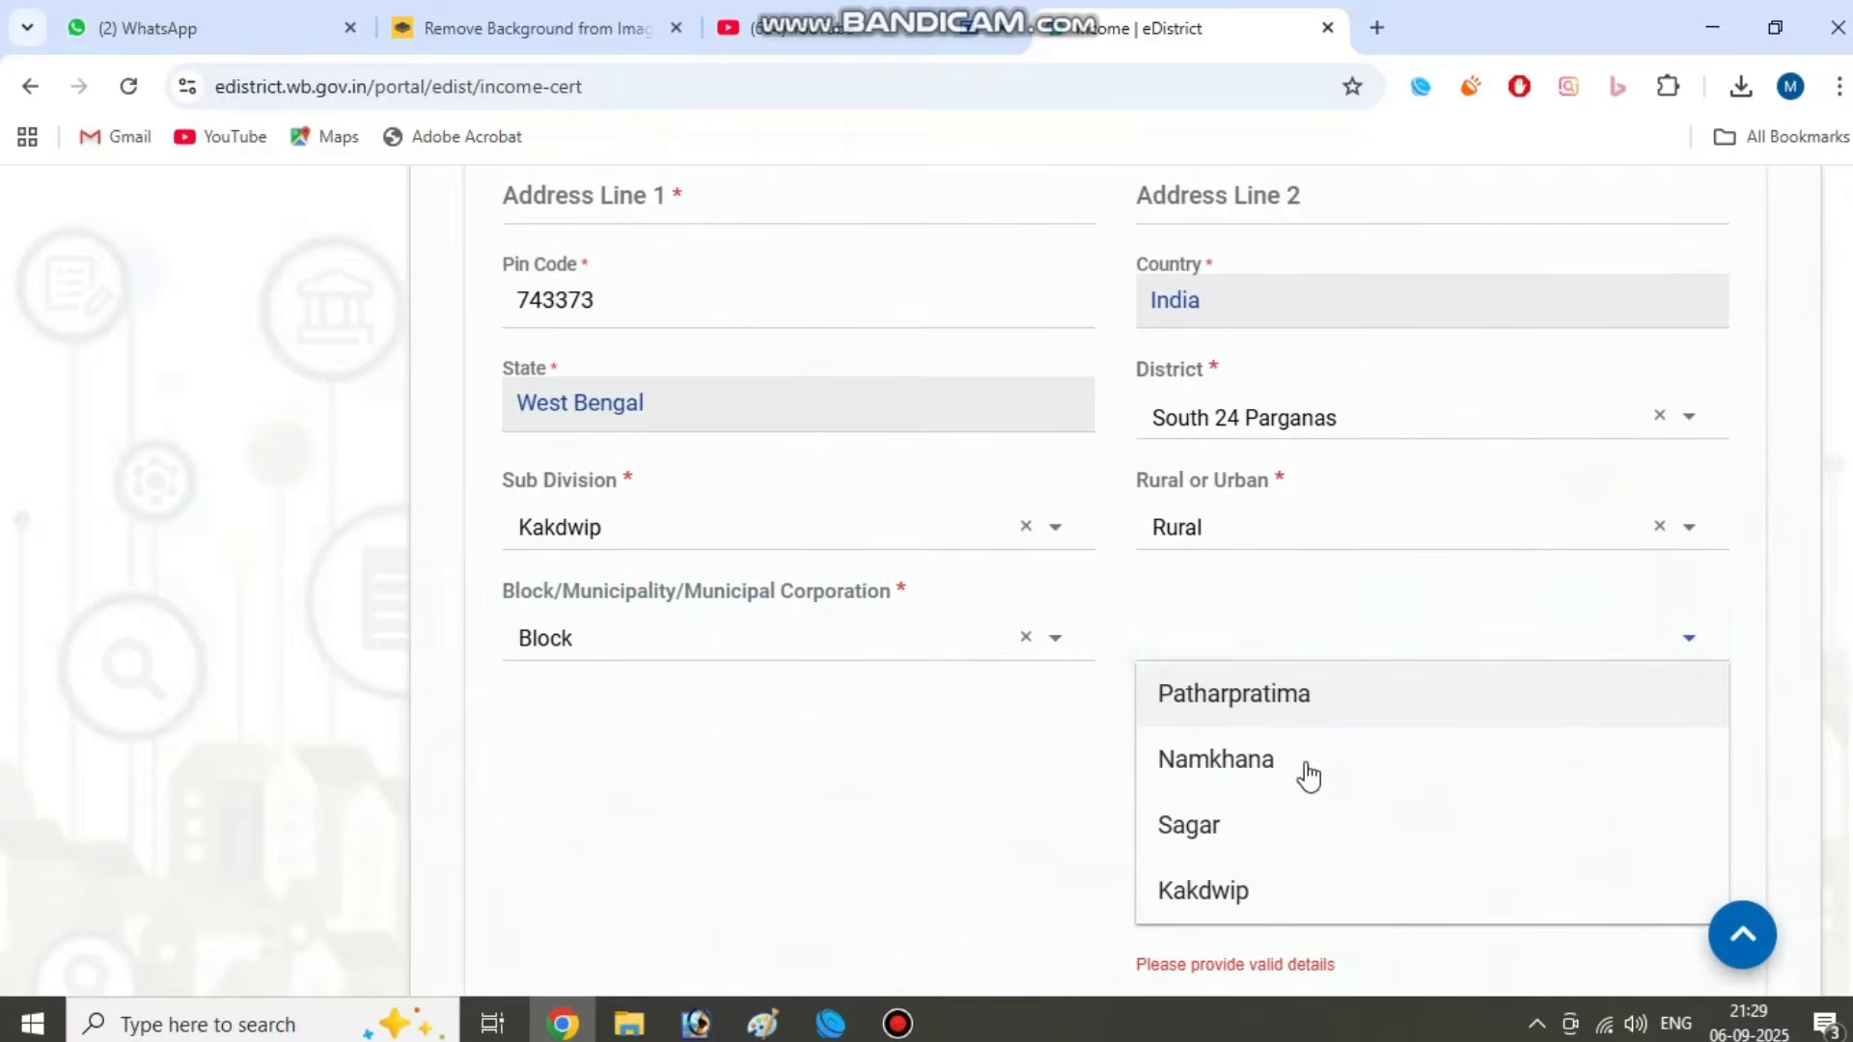
left_click(1289, 825)
scroll(1324, 617, "down", 2)
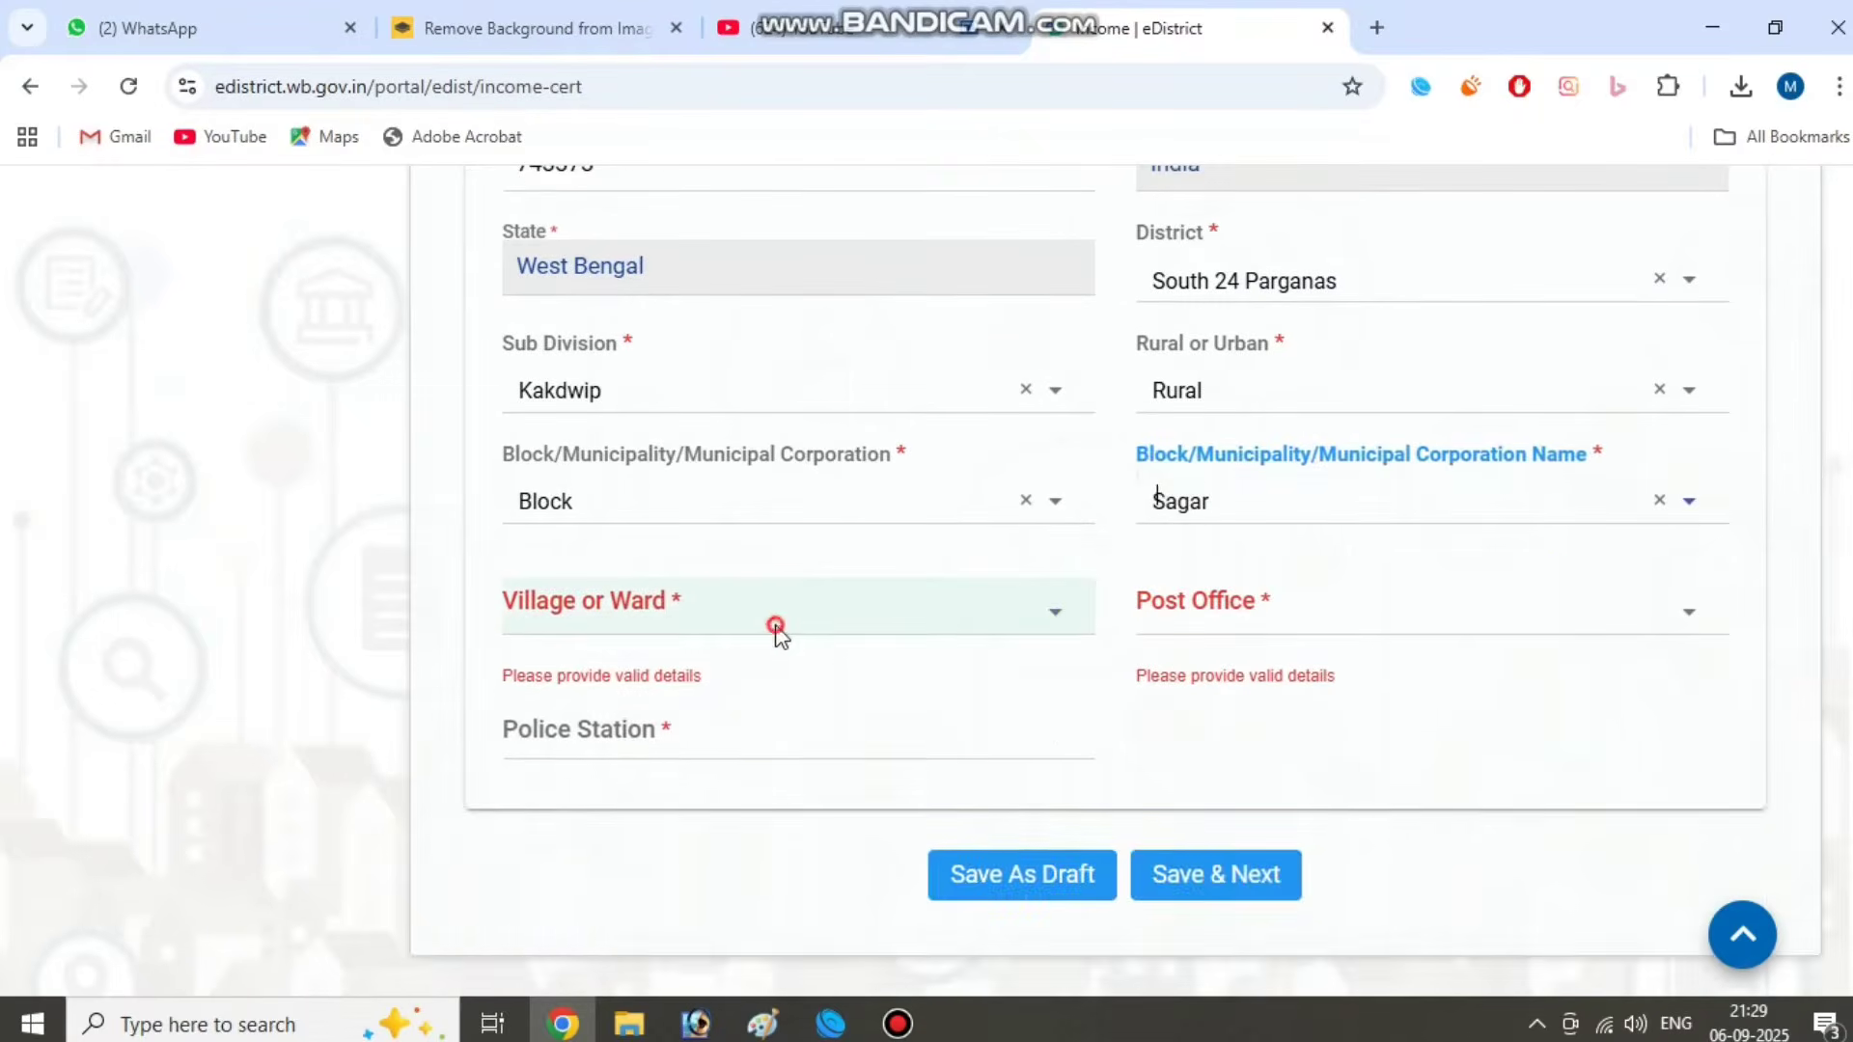
left_click(773, 625)
scroll(683, 883, "down", 4)
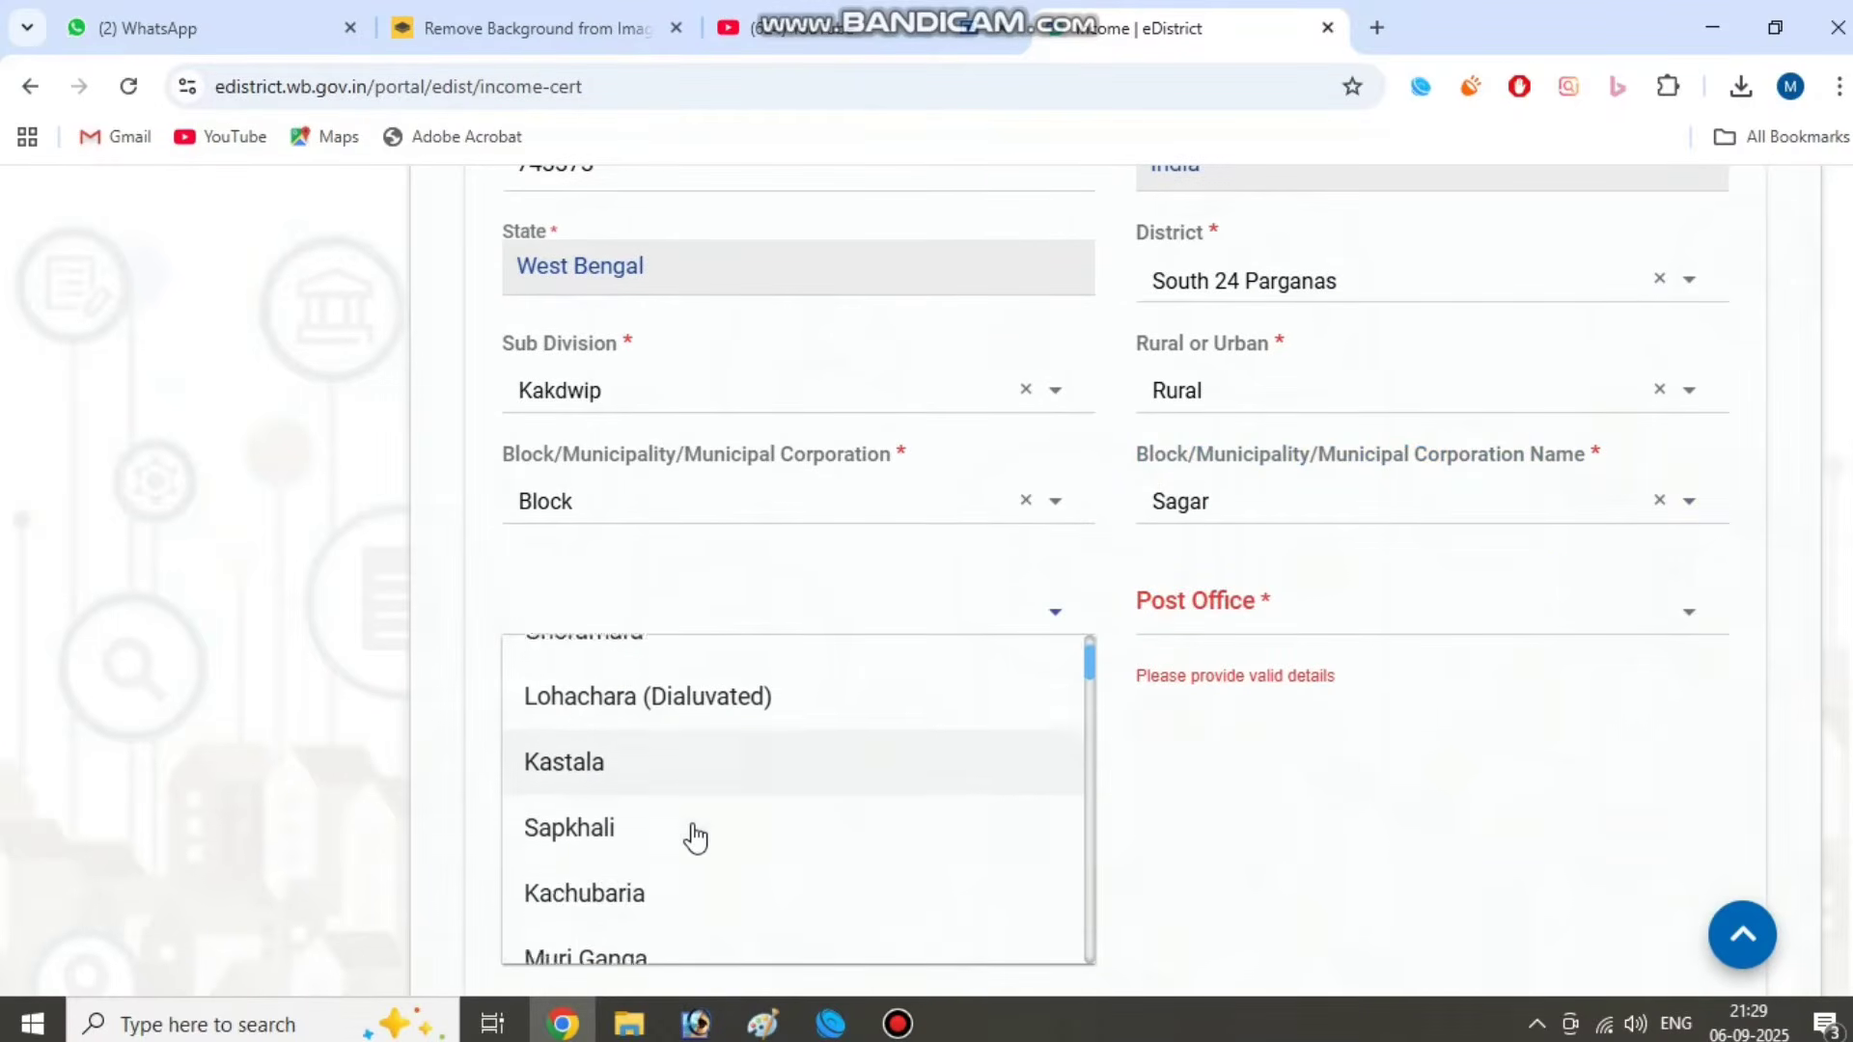
left_click(666, 725)
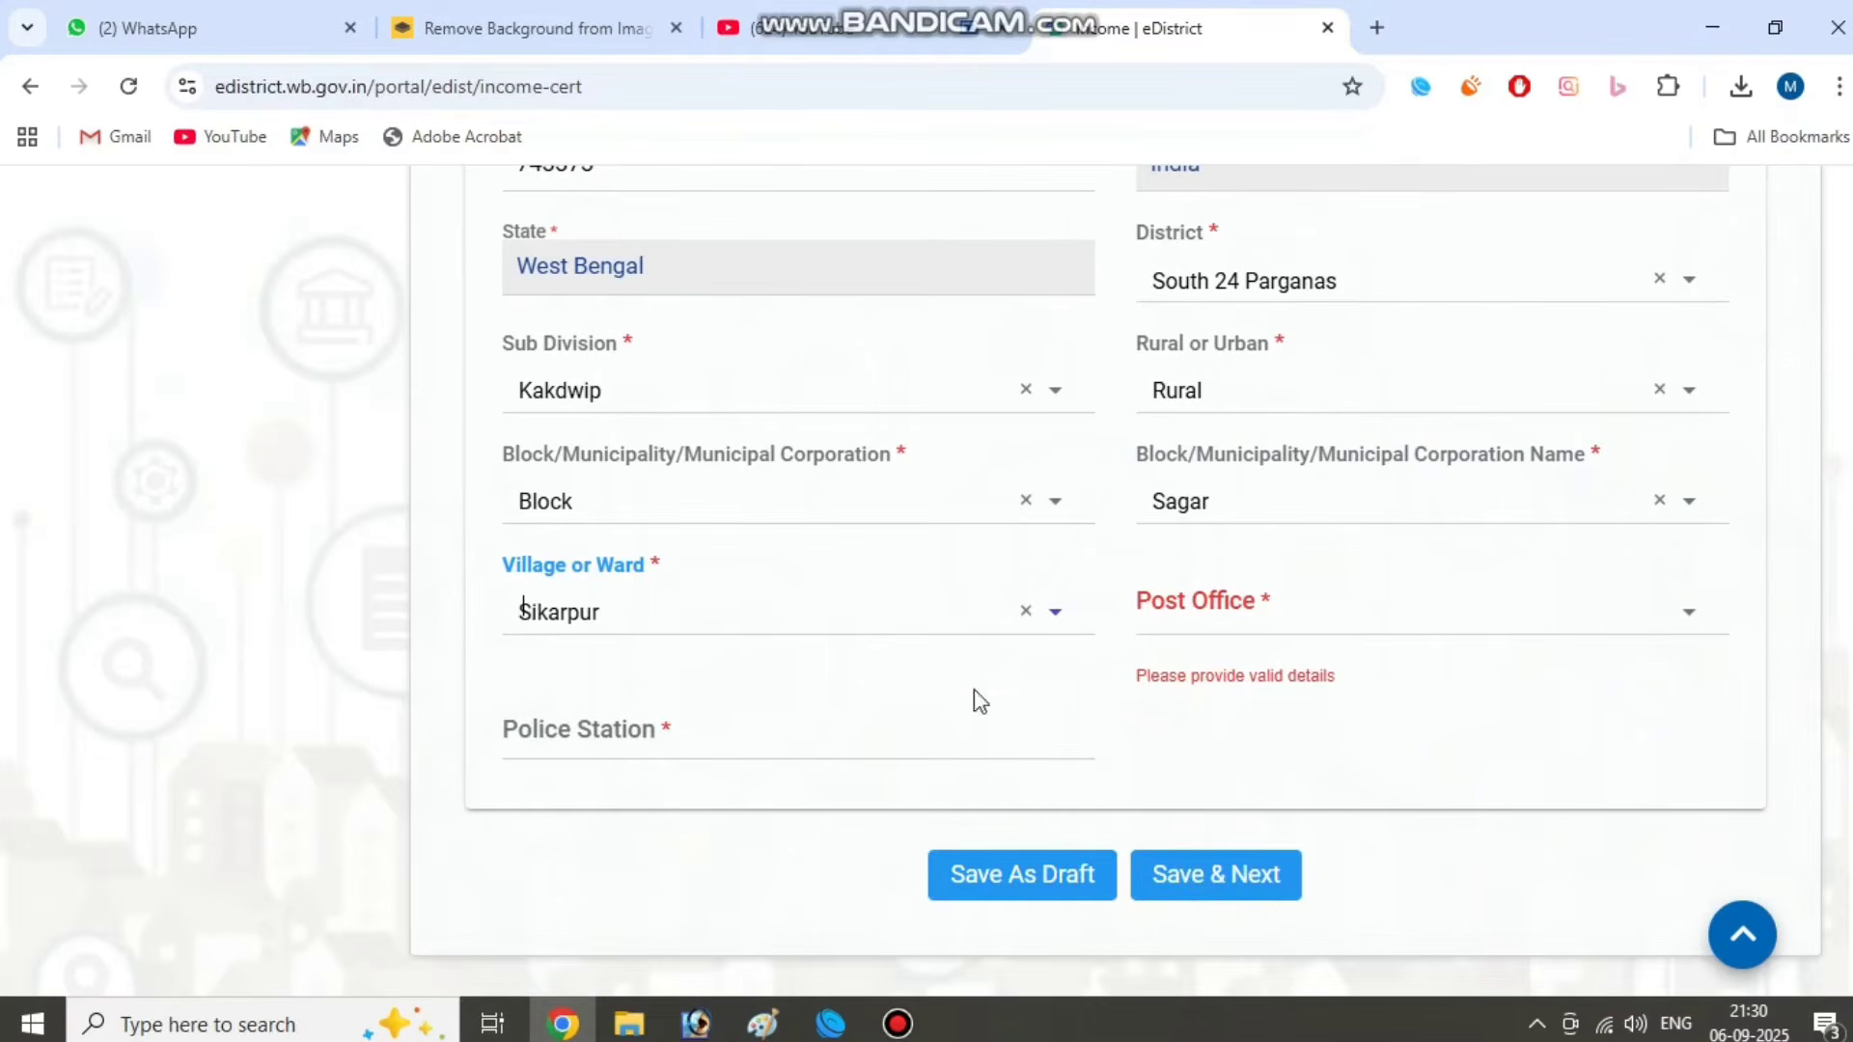
left_click(1385, 617)
left_click(1320, 735)
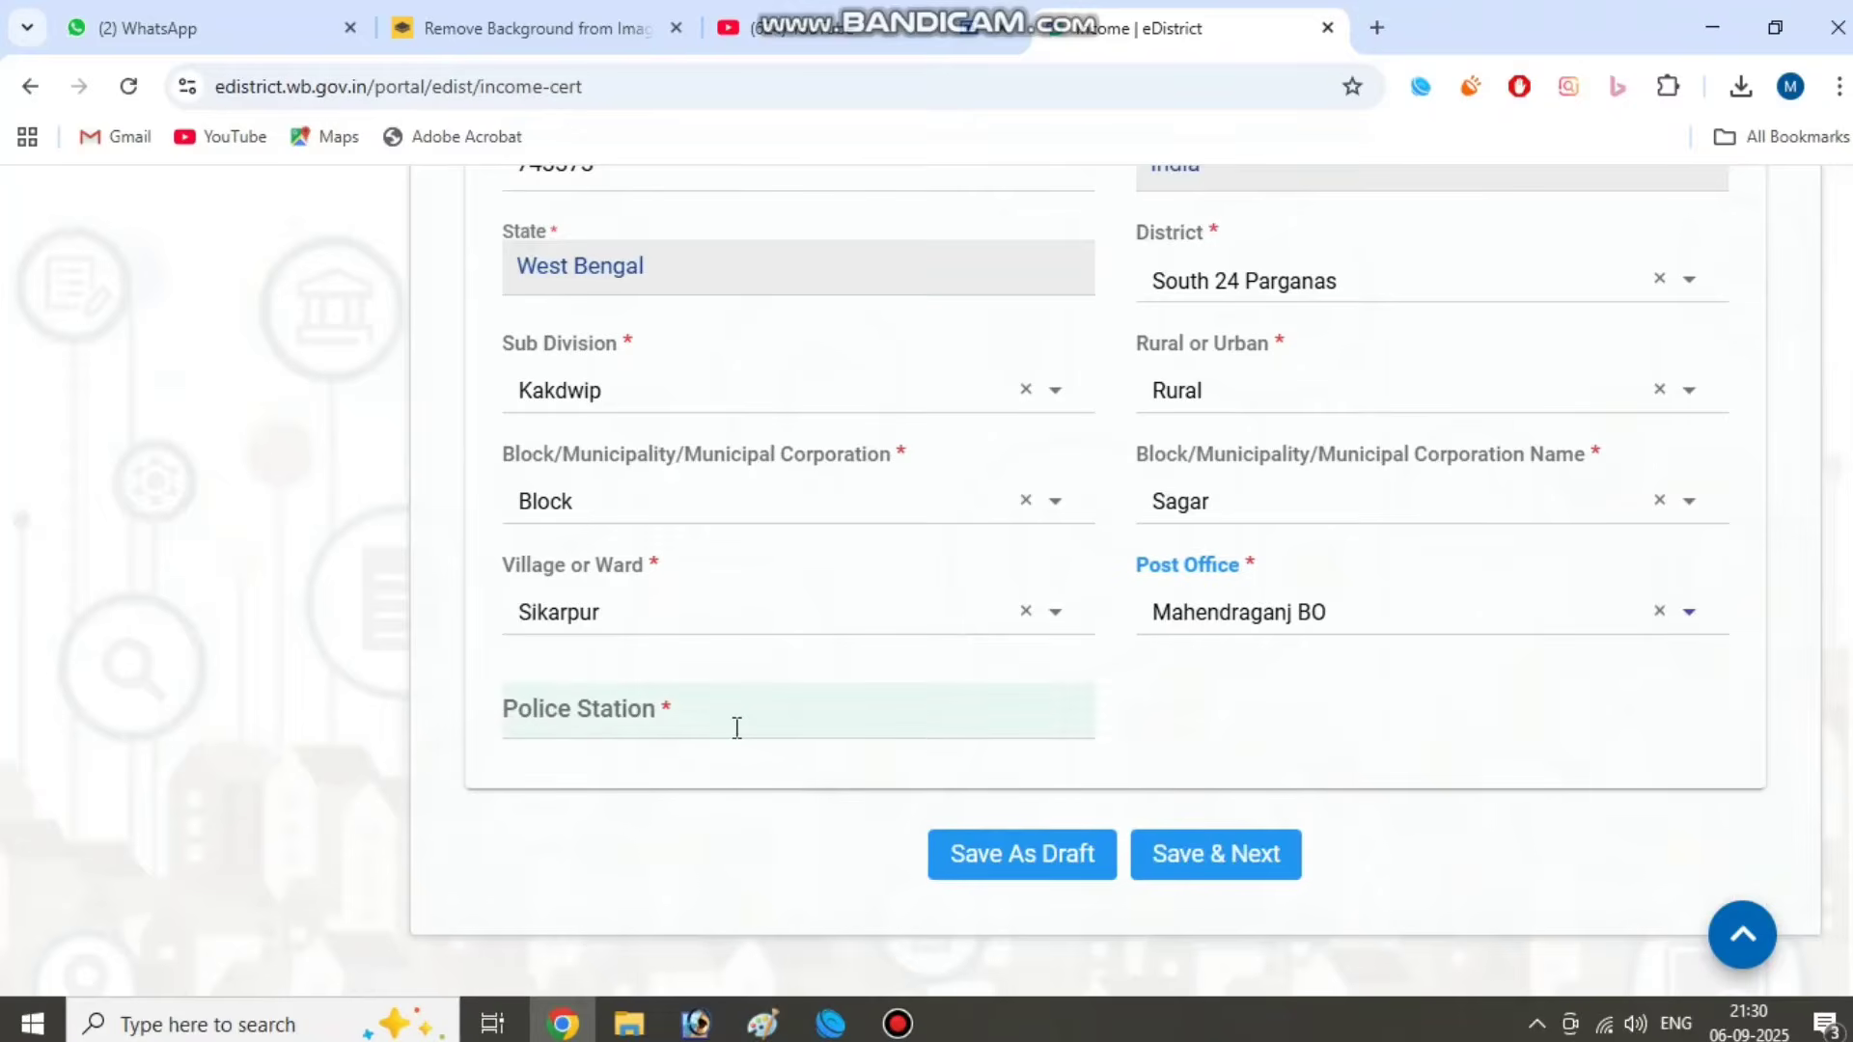
left_click(898, 1023)
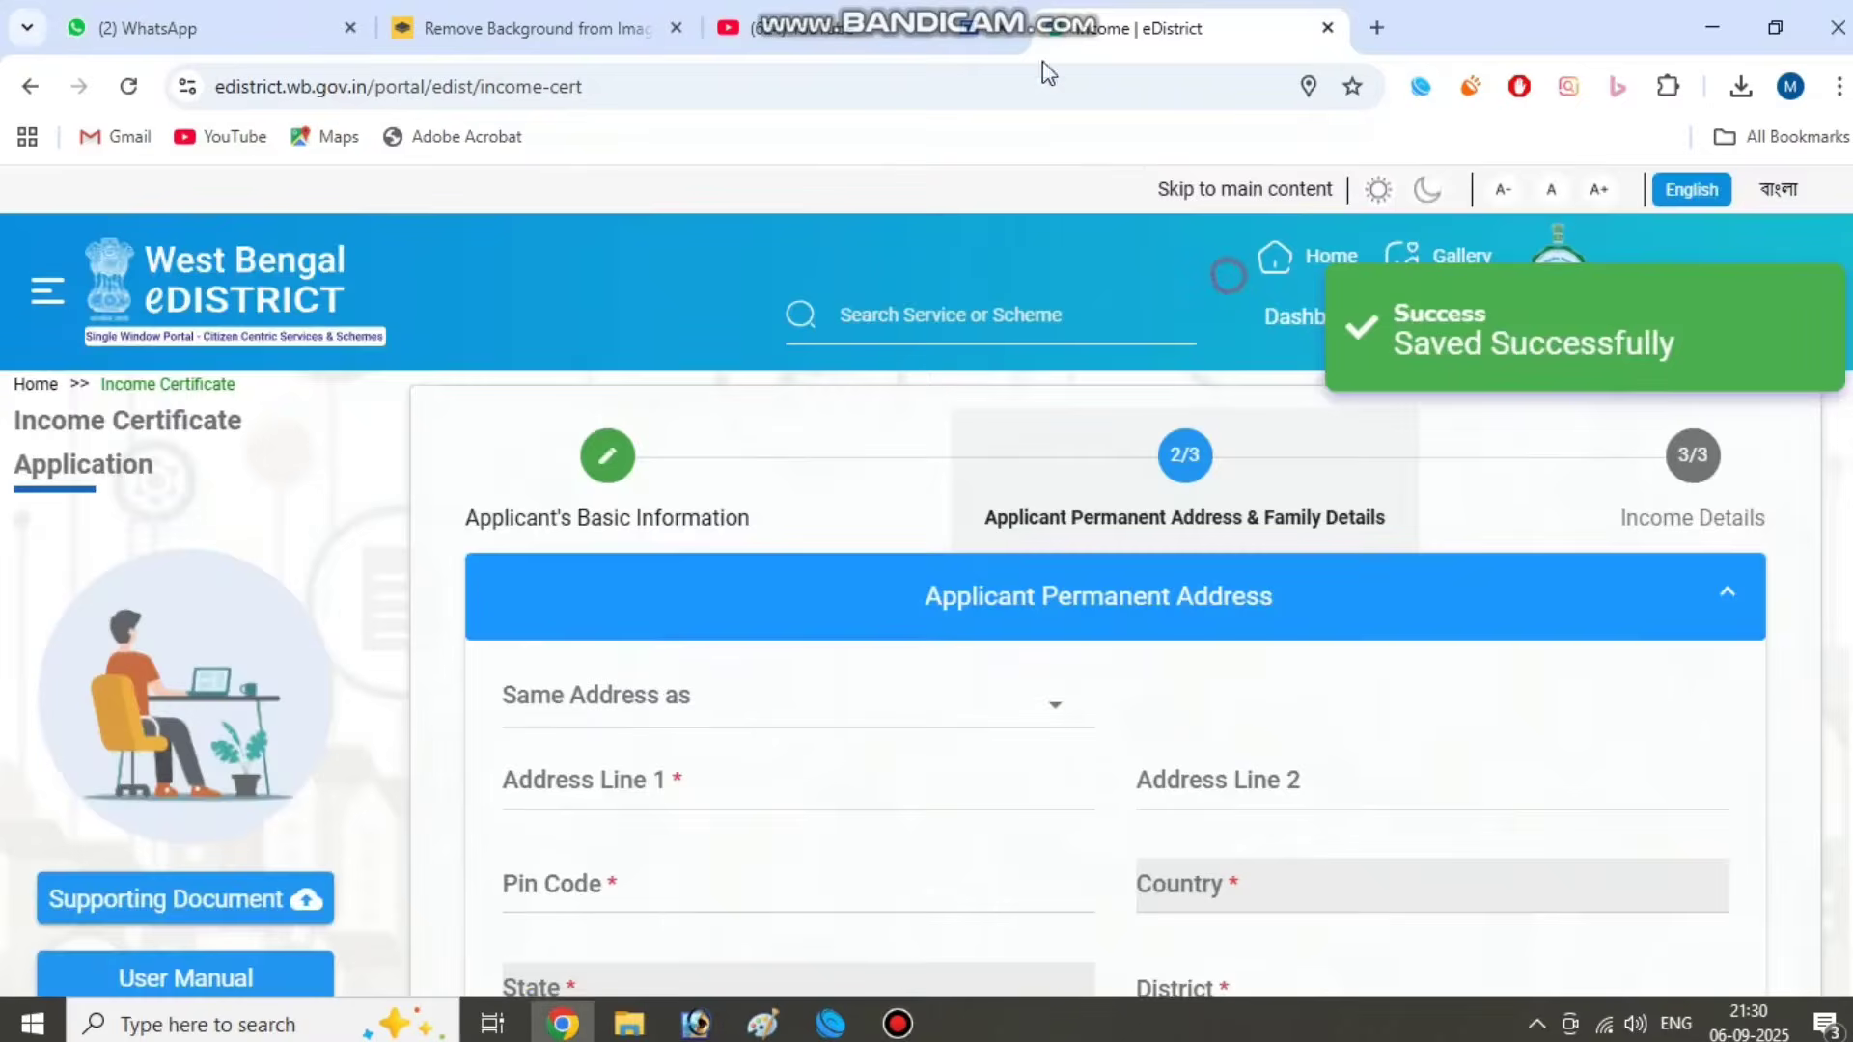
- Choose Present Address under Same Address As so the permanent address fields auto-fill
scroll(1083, 483, "down", 2)
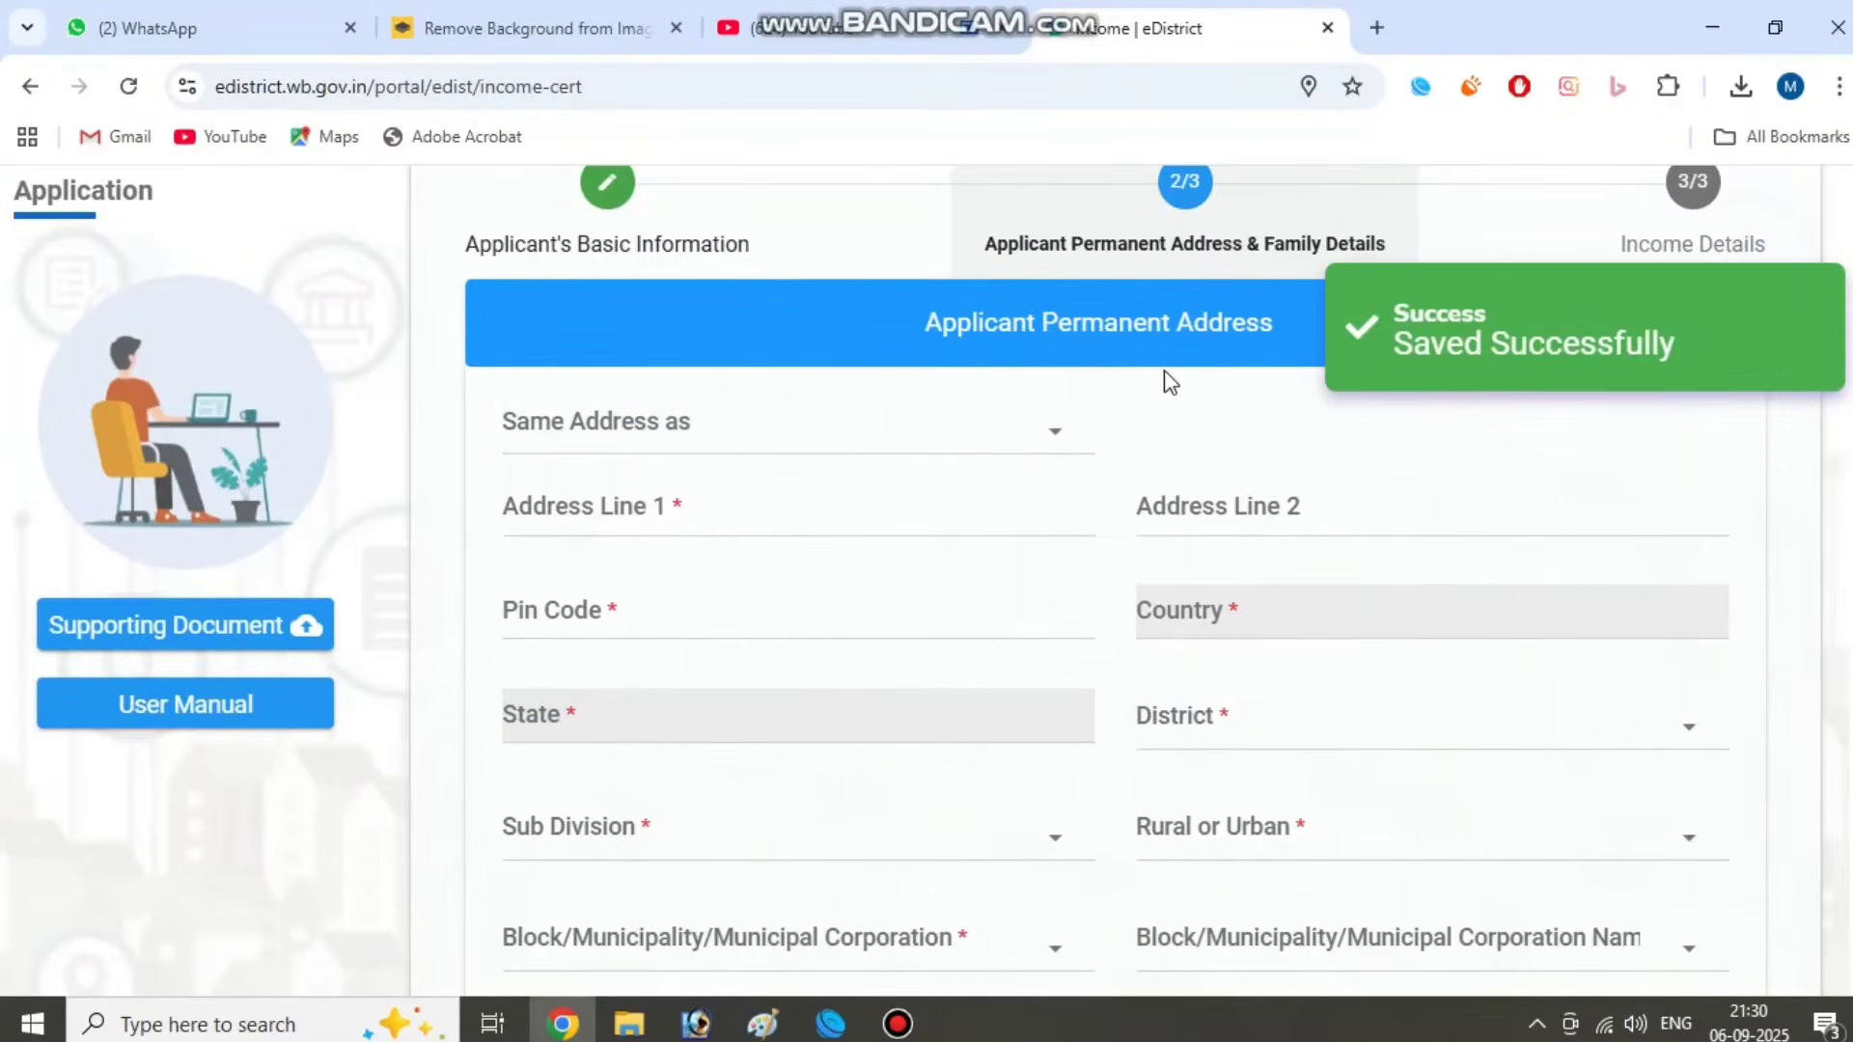
left_click(729, 438)
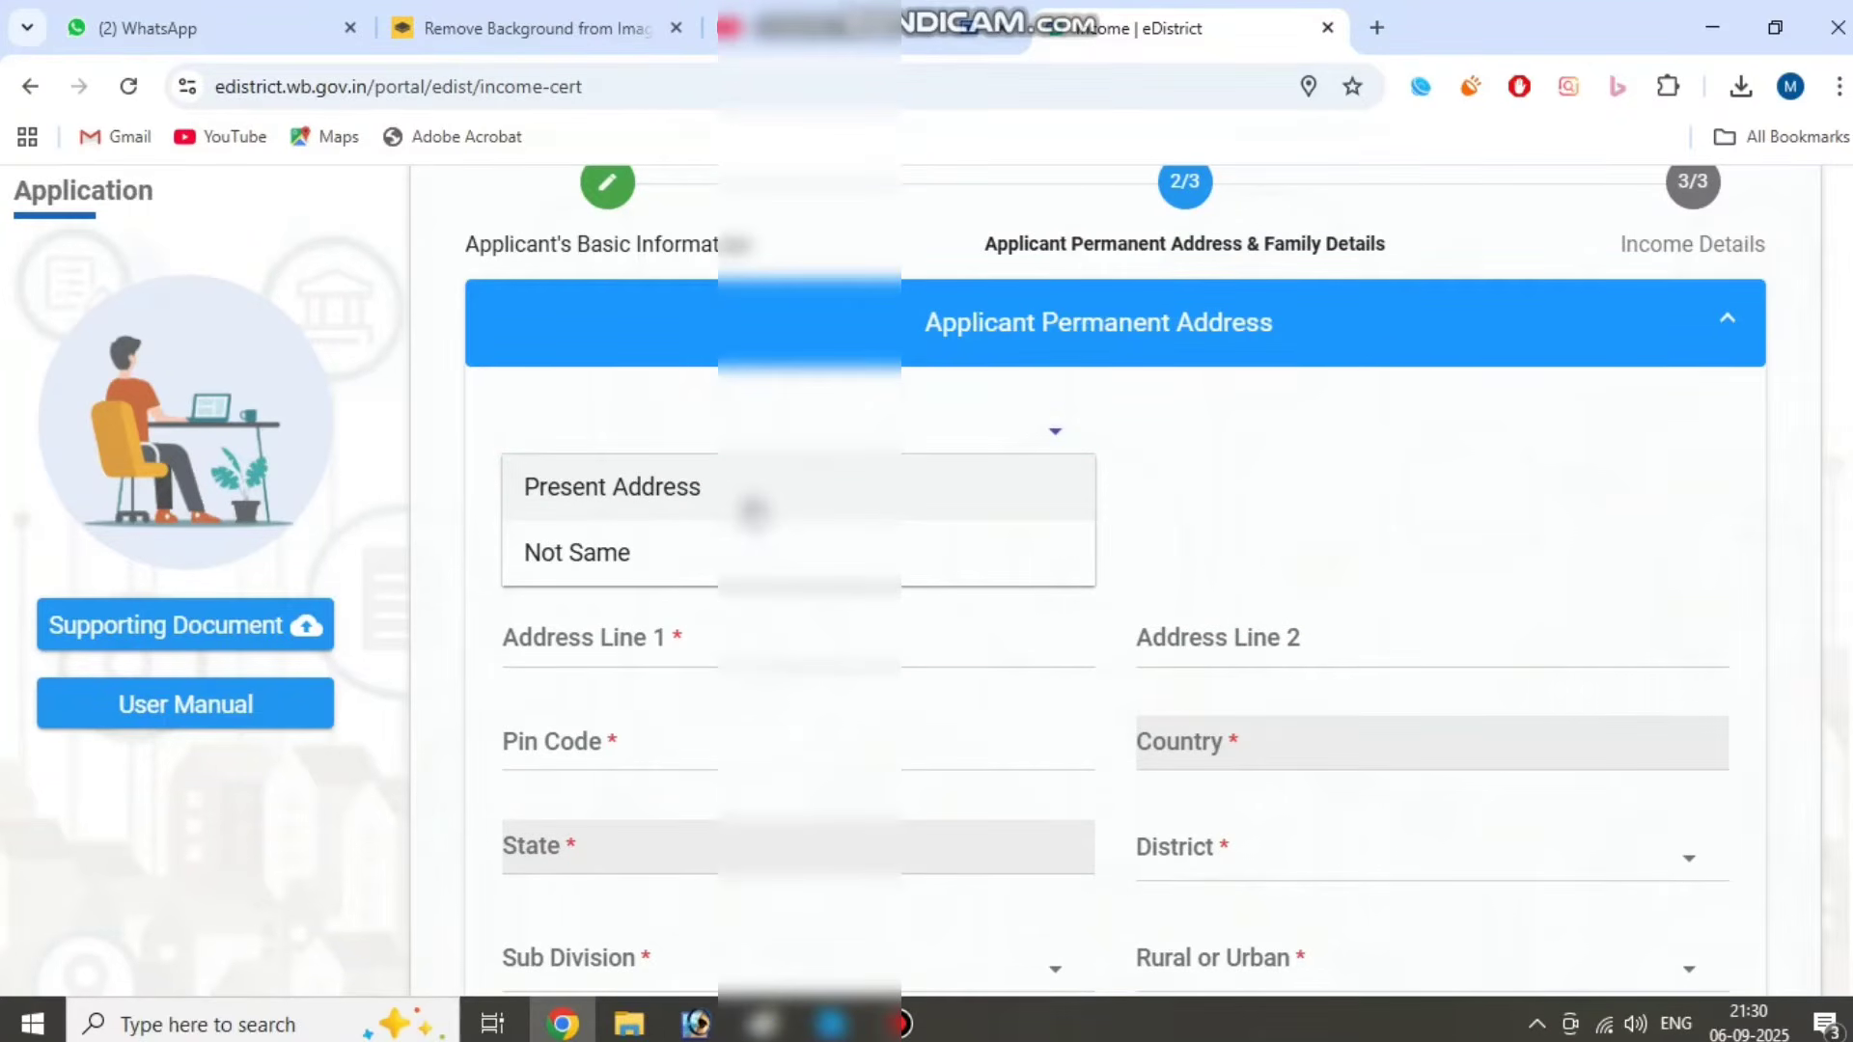
left_click(752, 510)
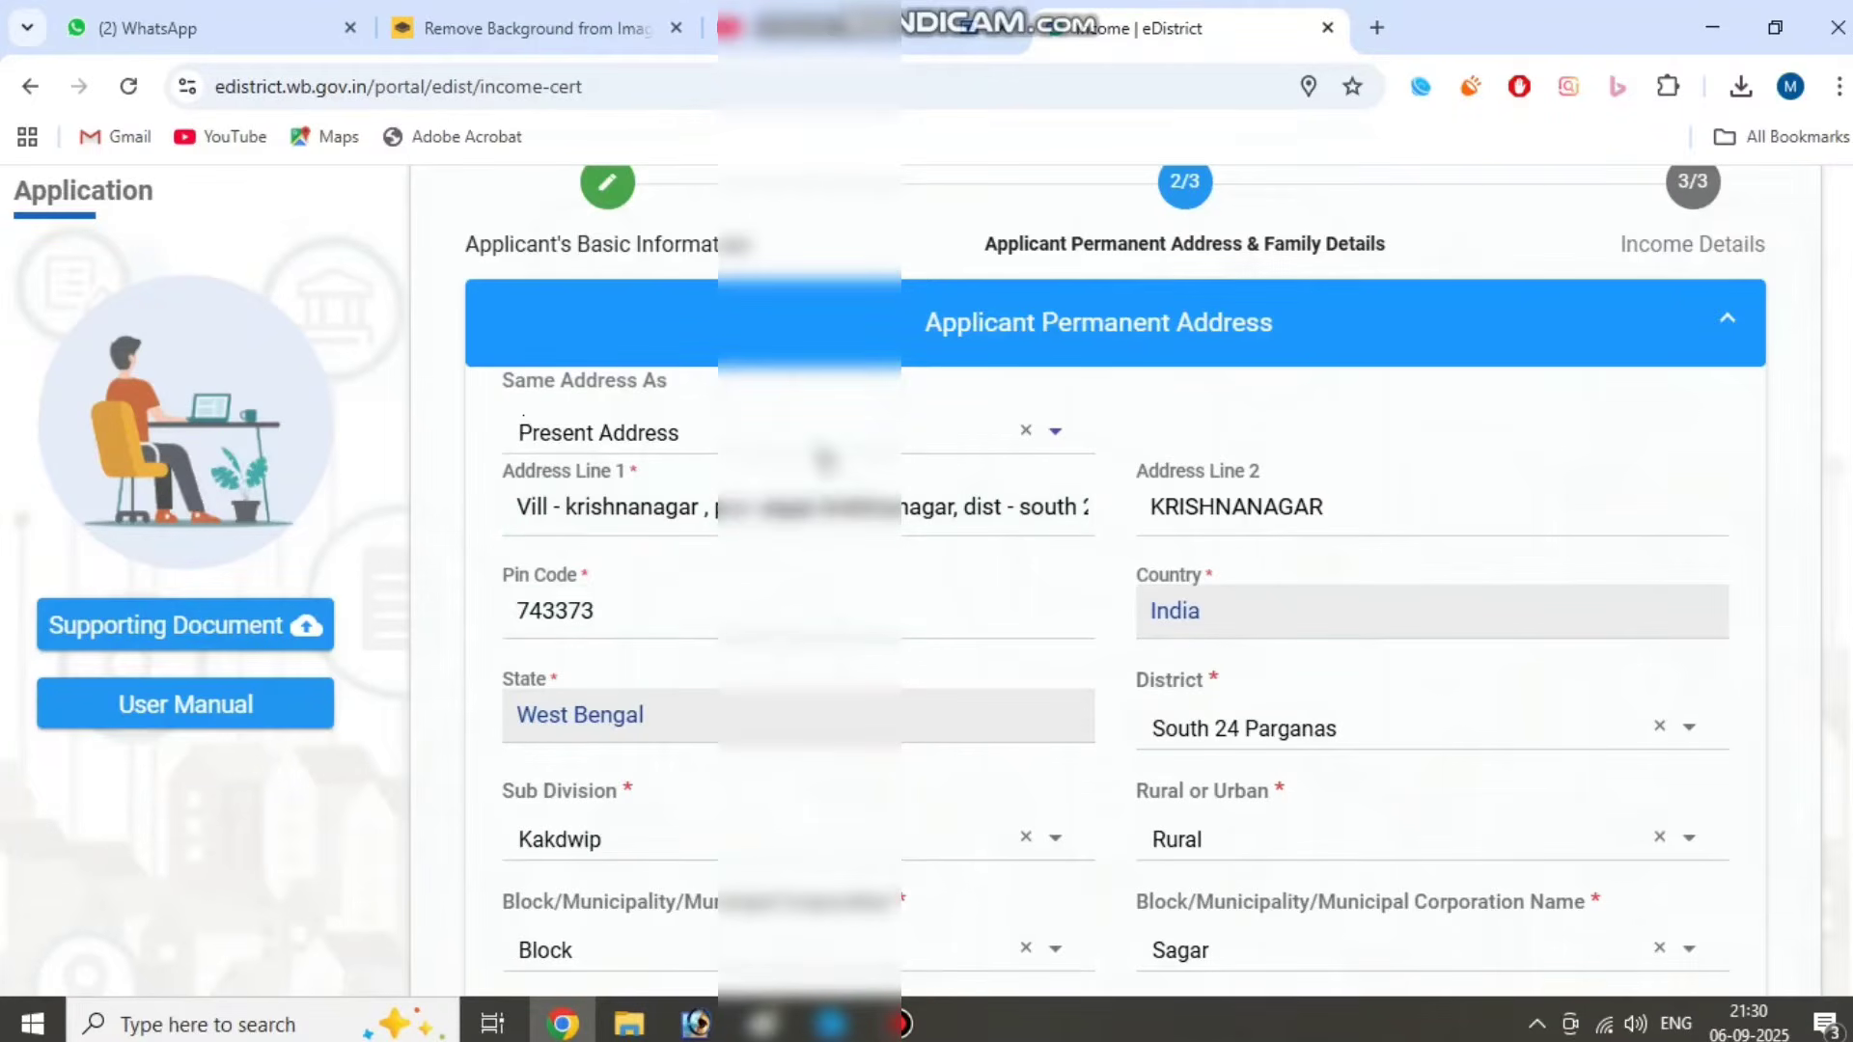
left_click(823, 440)
left_click(653, 558)
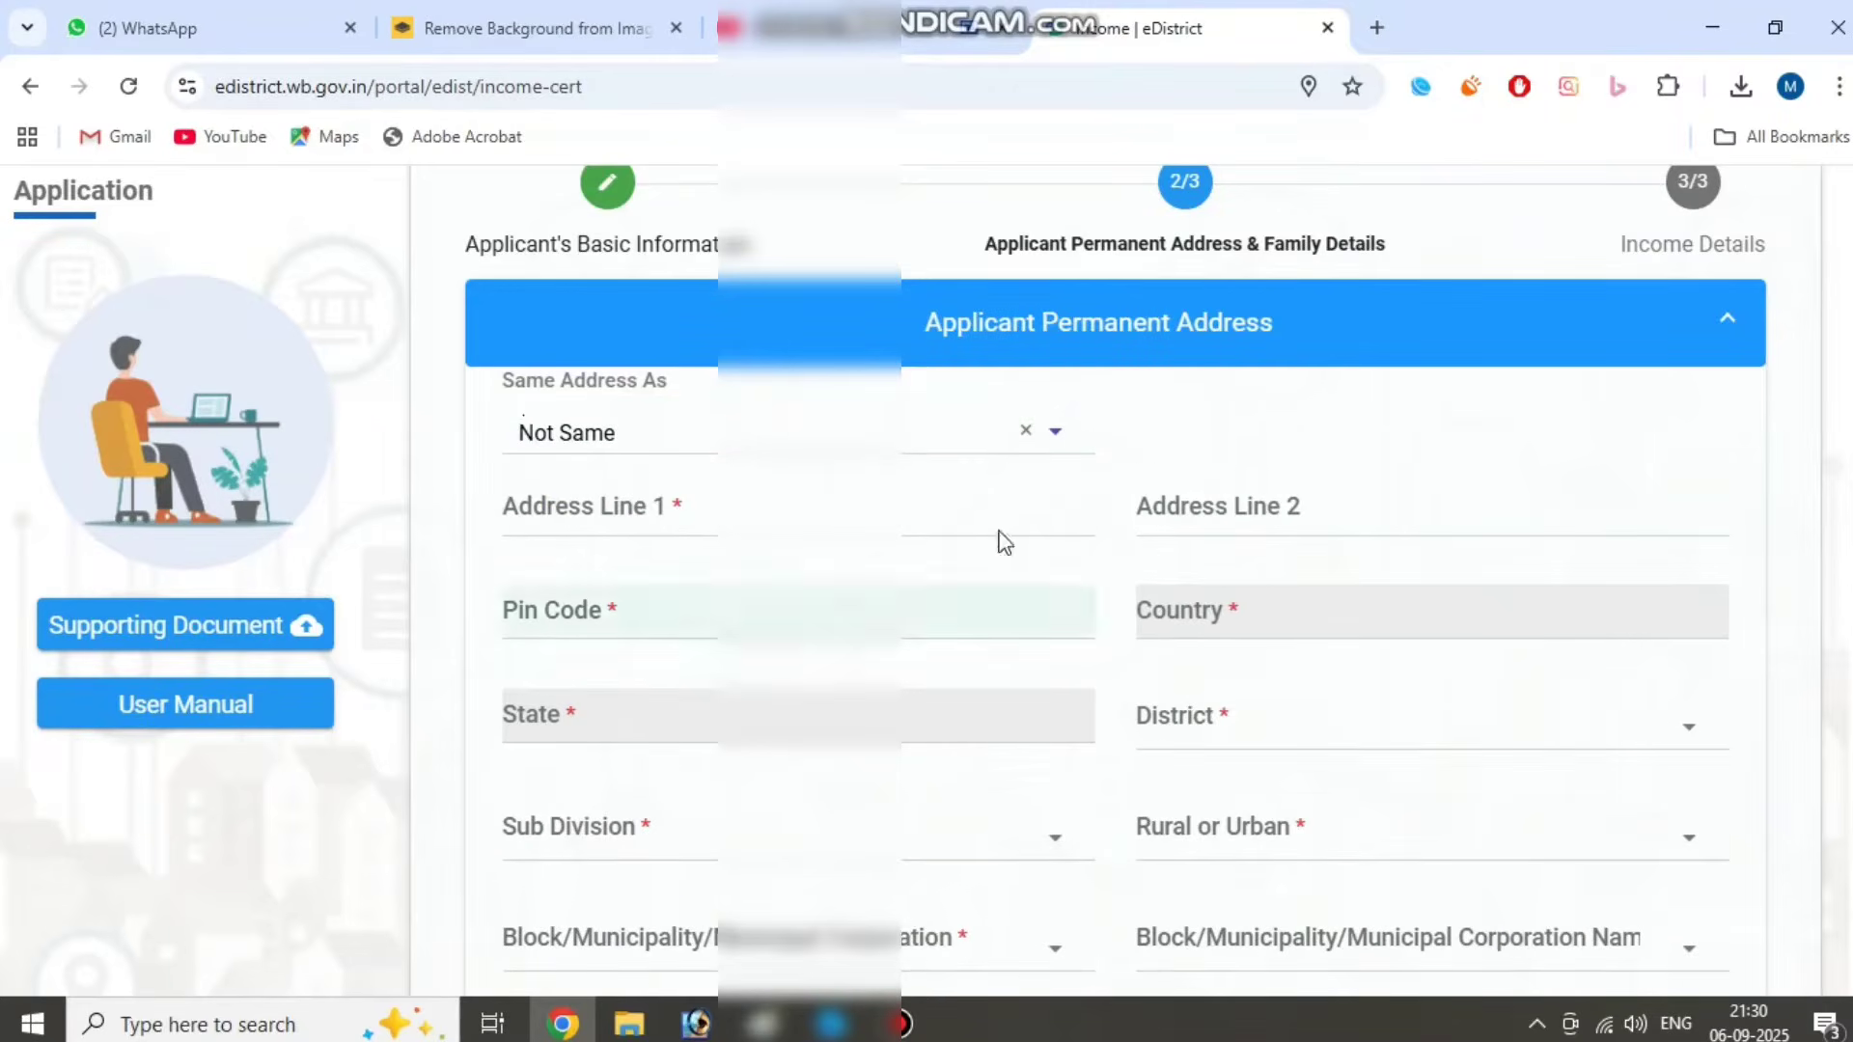
scroll(953, 608, "down", 1)
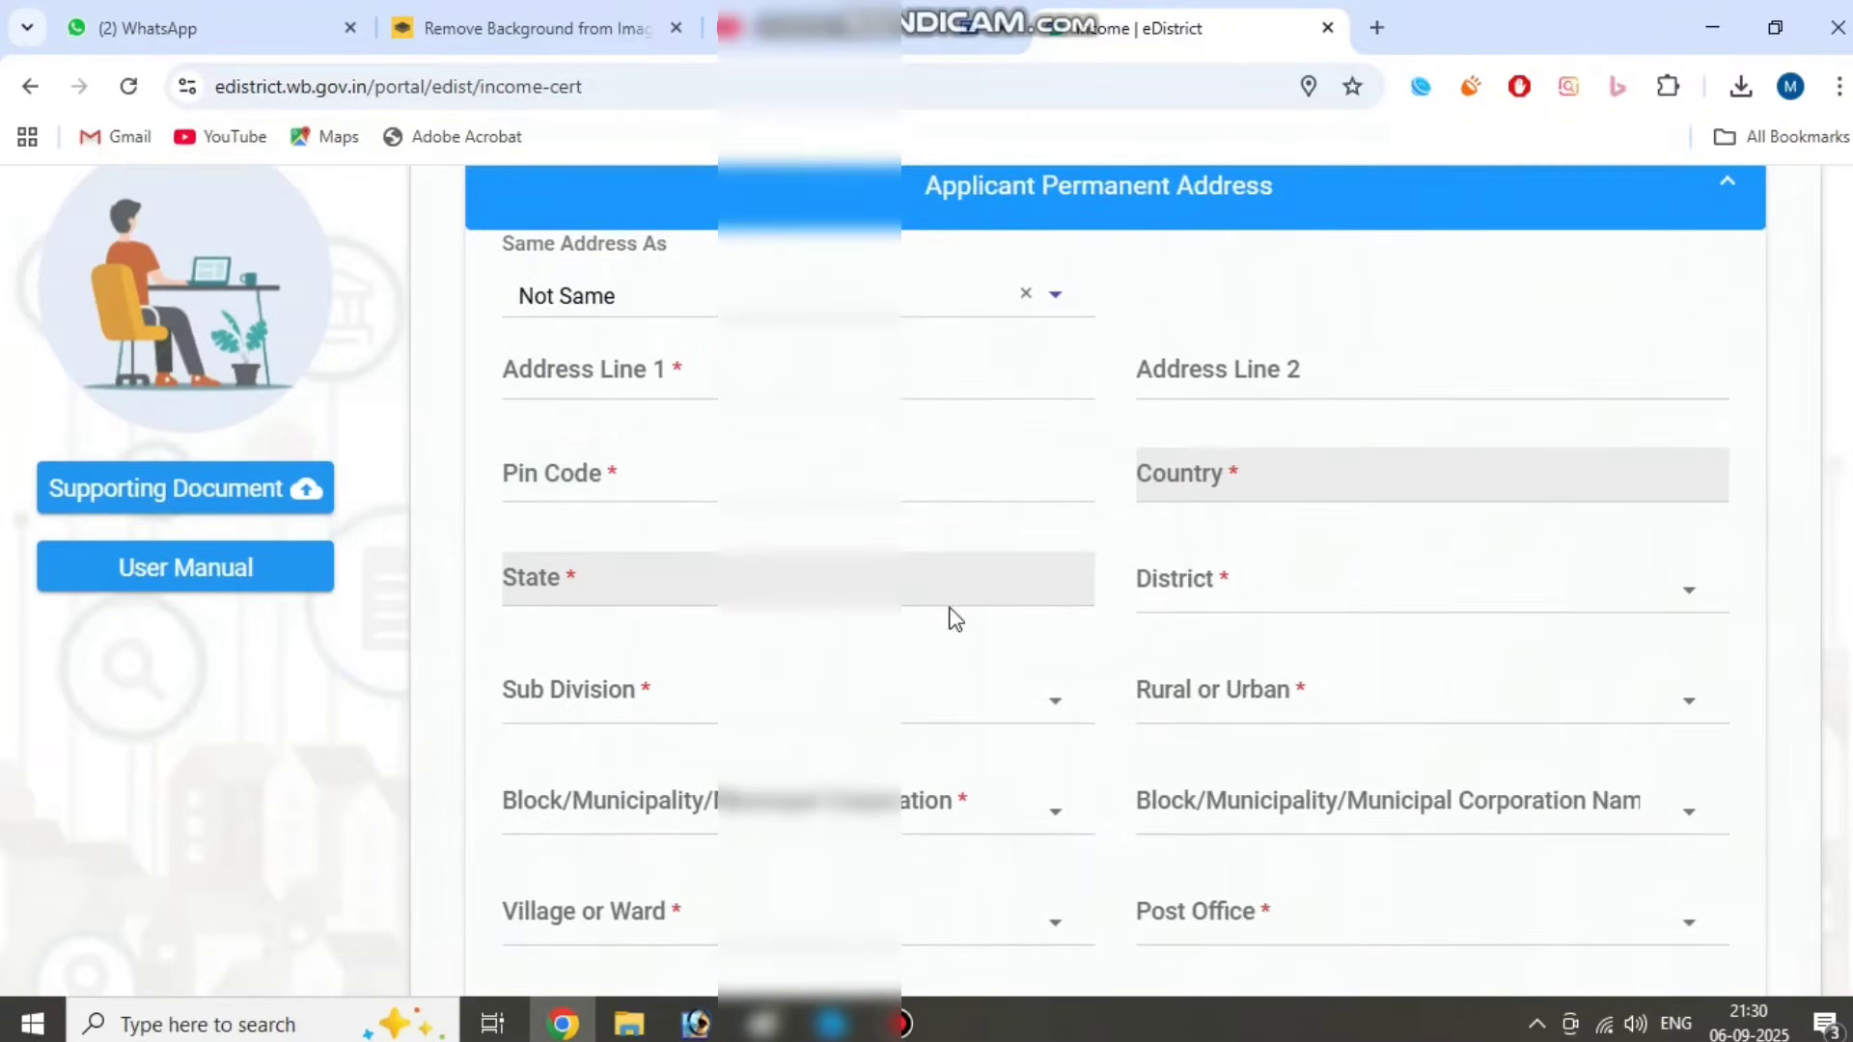
left_click(708, 291)
left_click(695, 346)
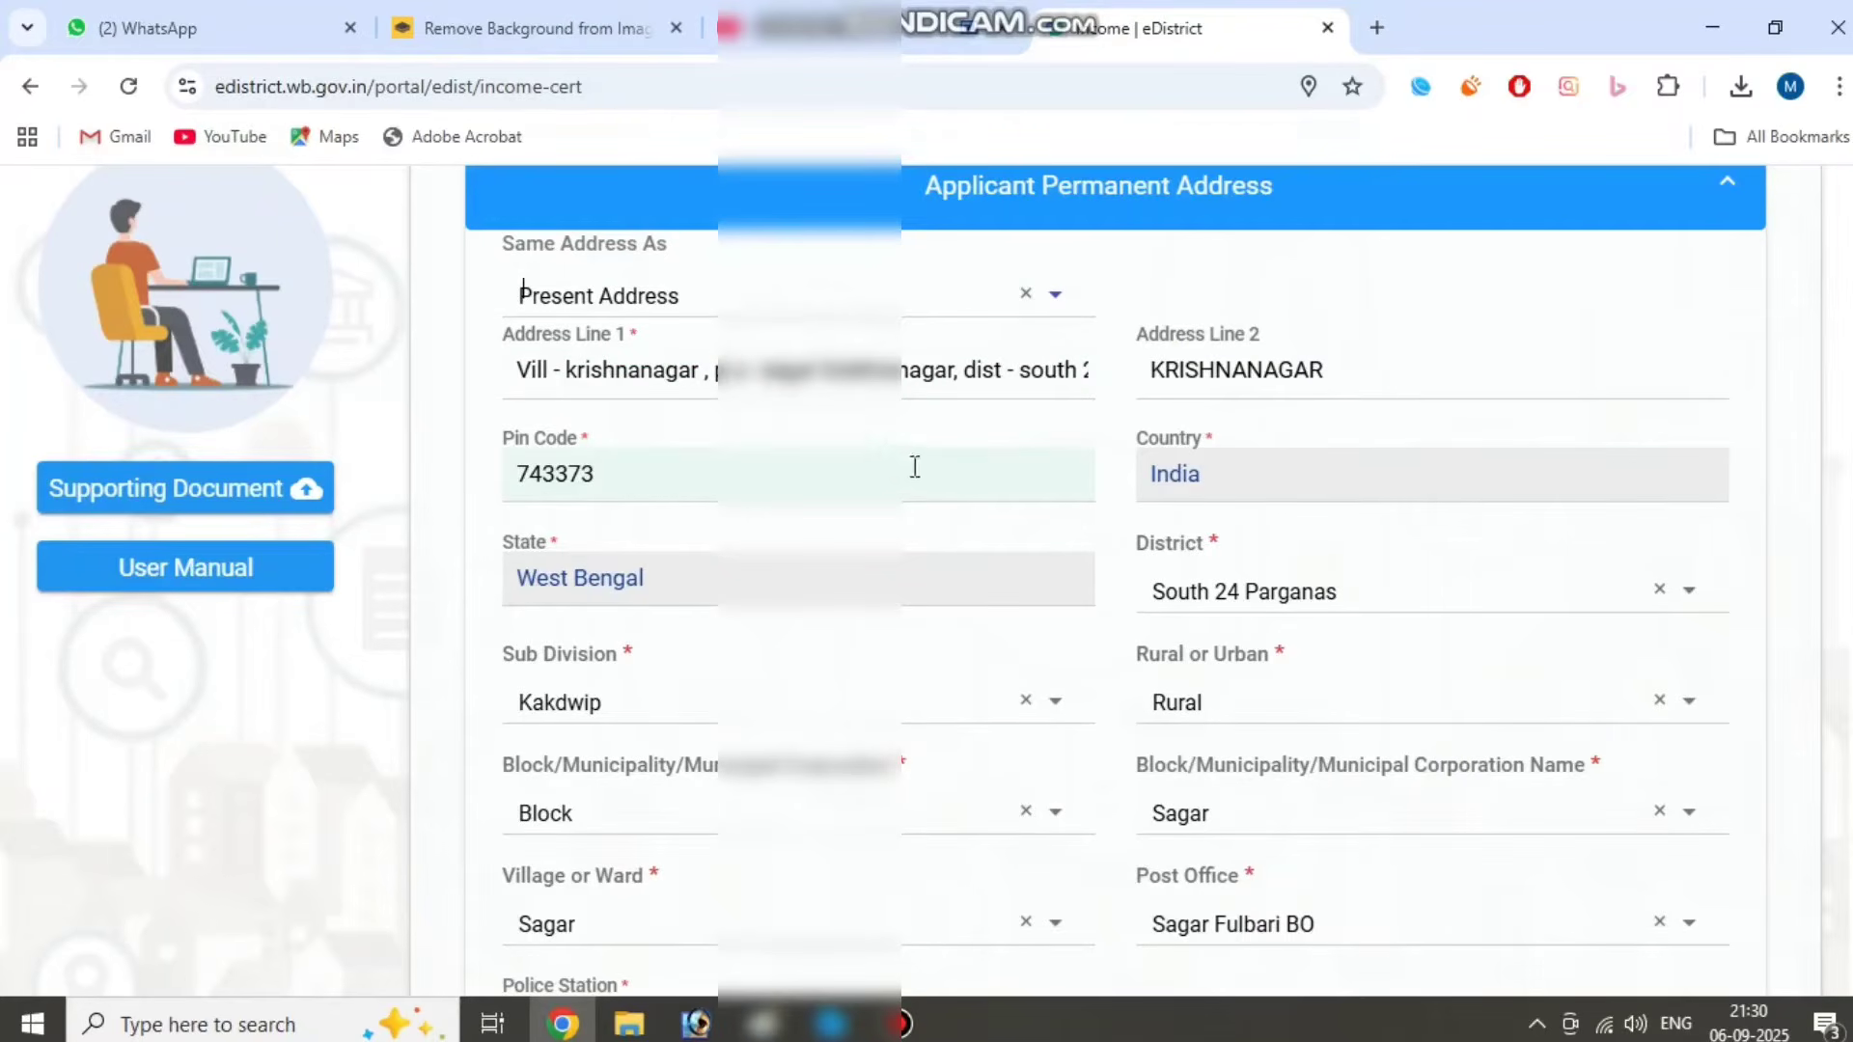
scroll(915, 467, "down", 7)
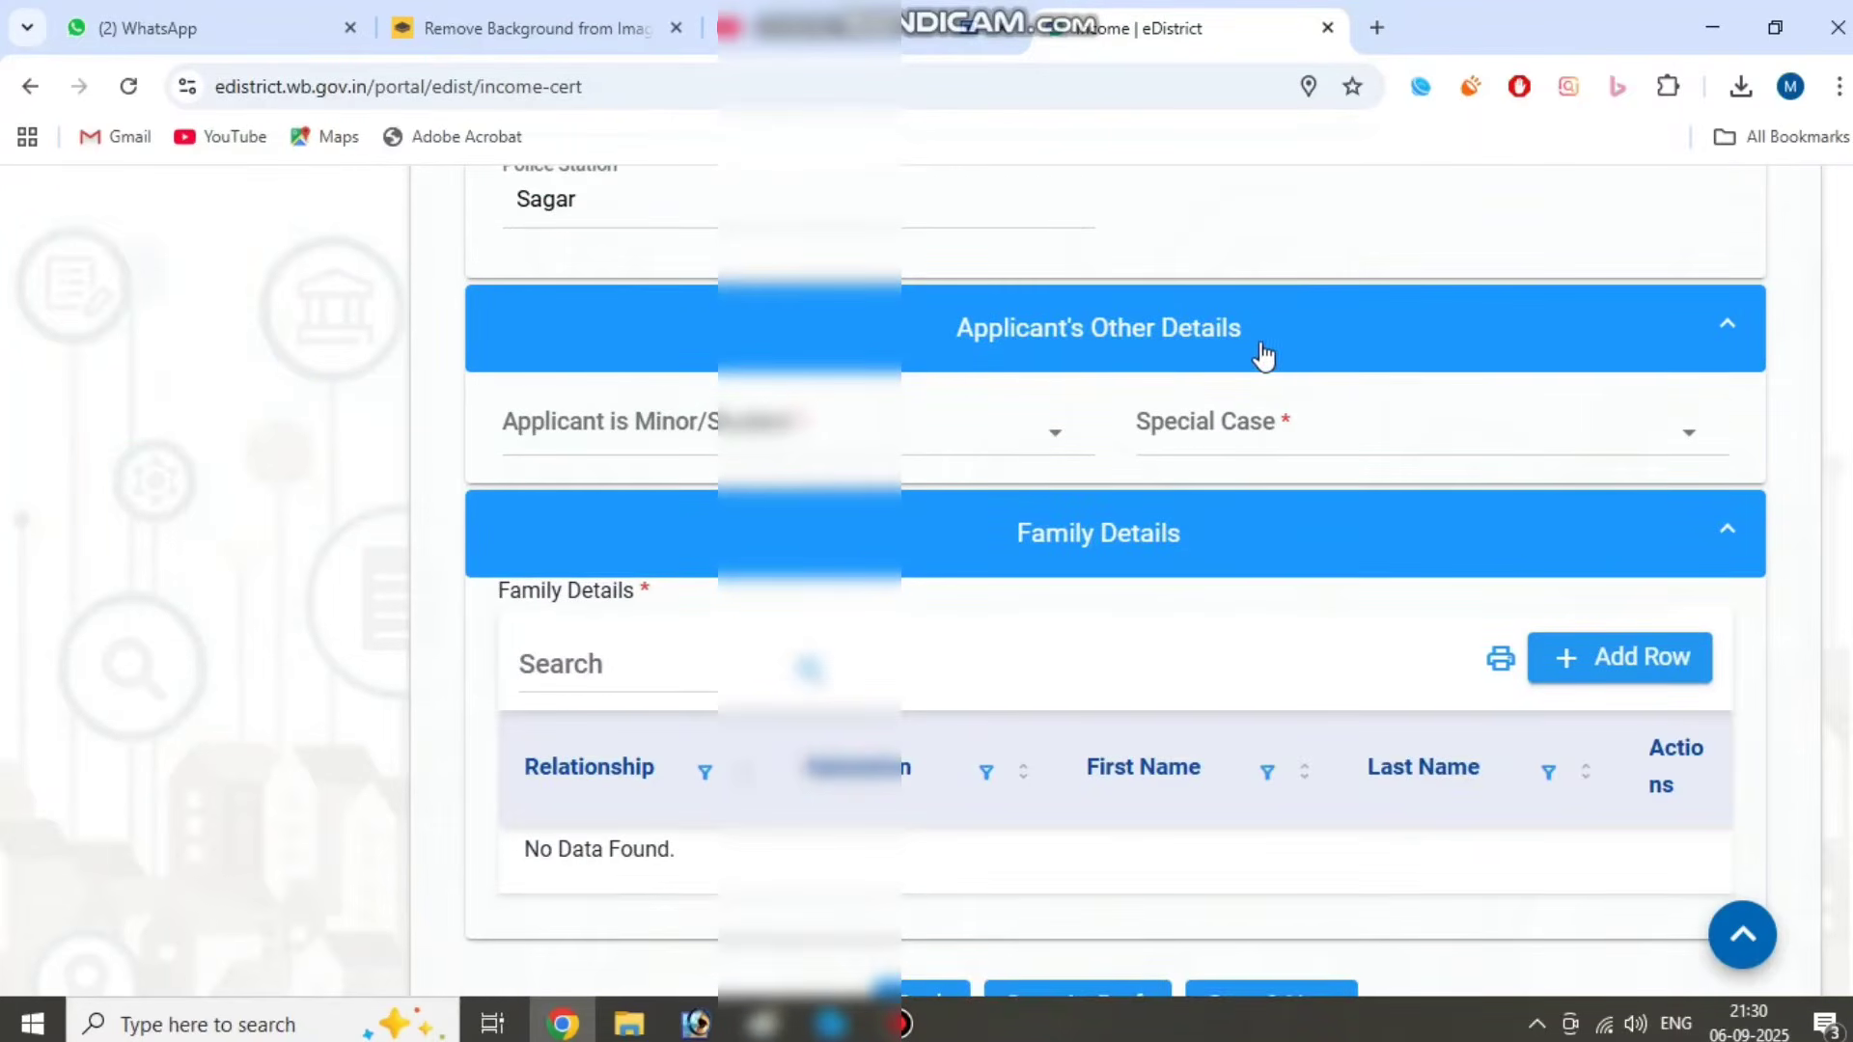
- Mark the applicant as not a minor or student (NO) and set Special Case to Not Applicable
left_click(797, 415)
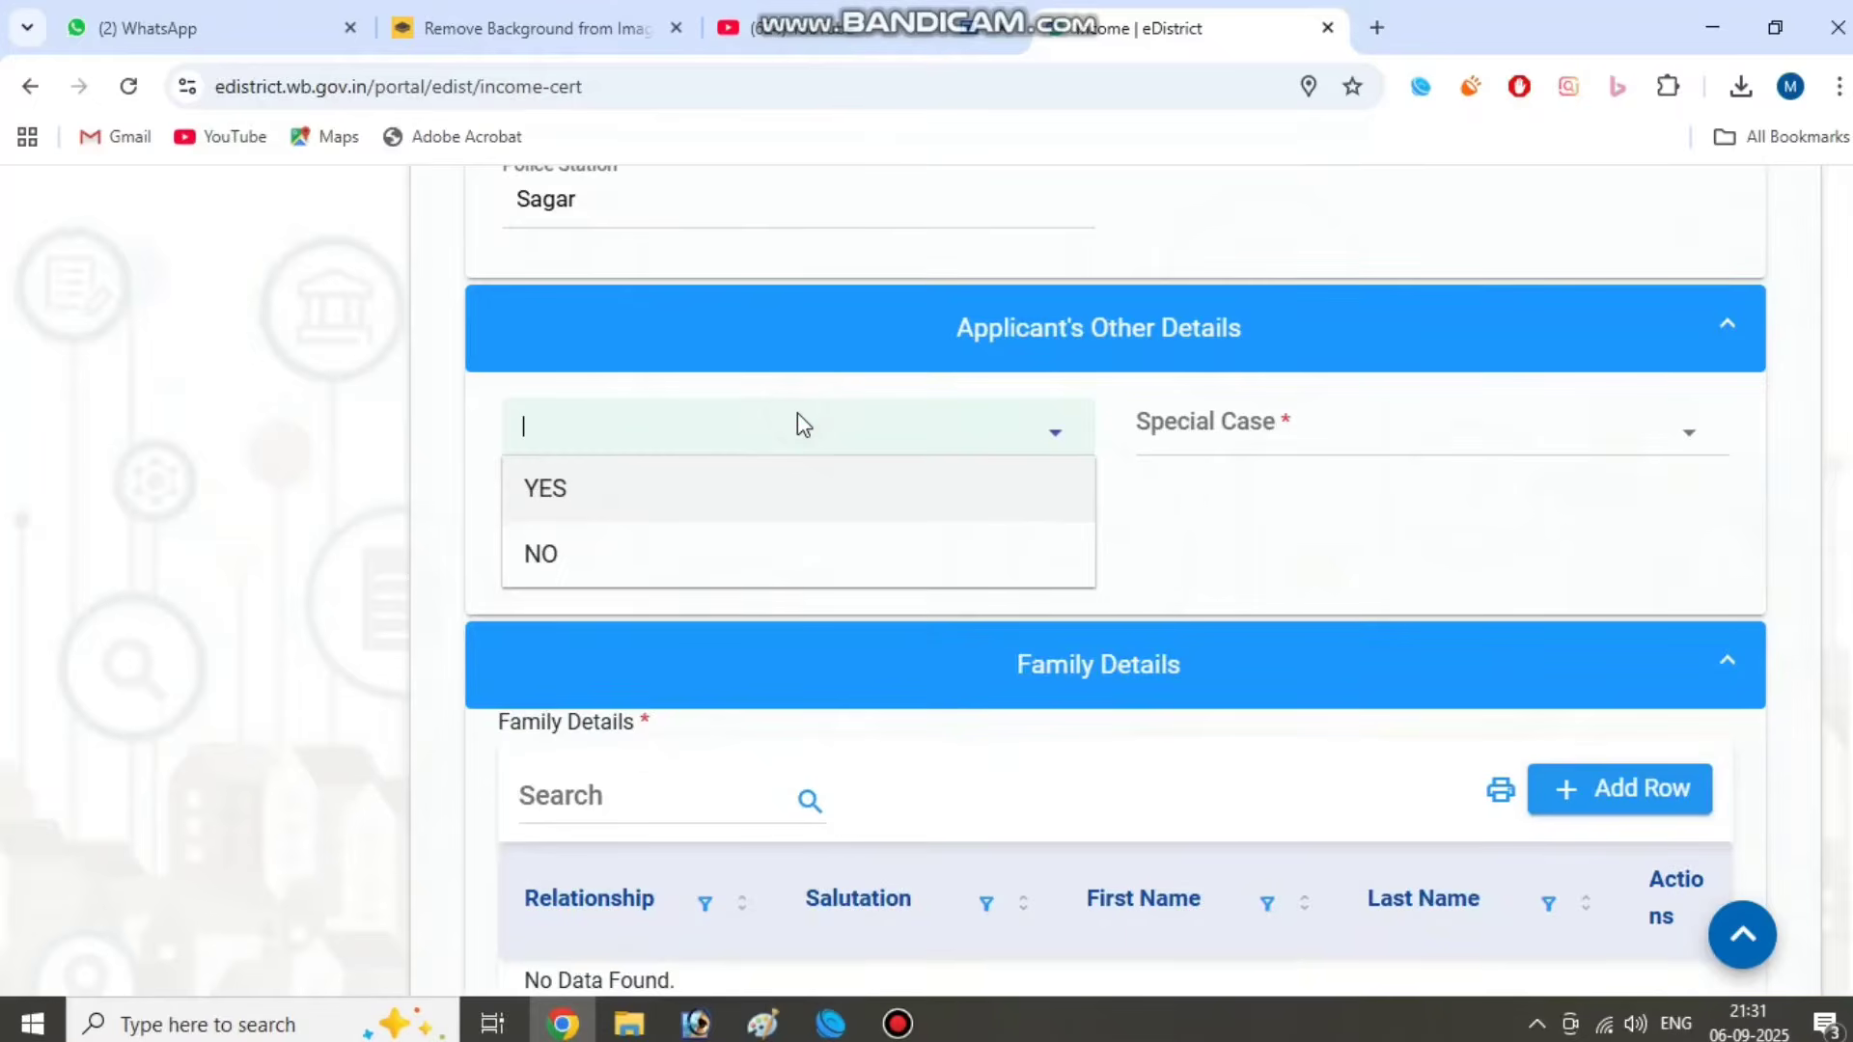
left_click(480, 425)
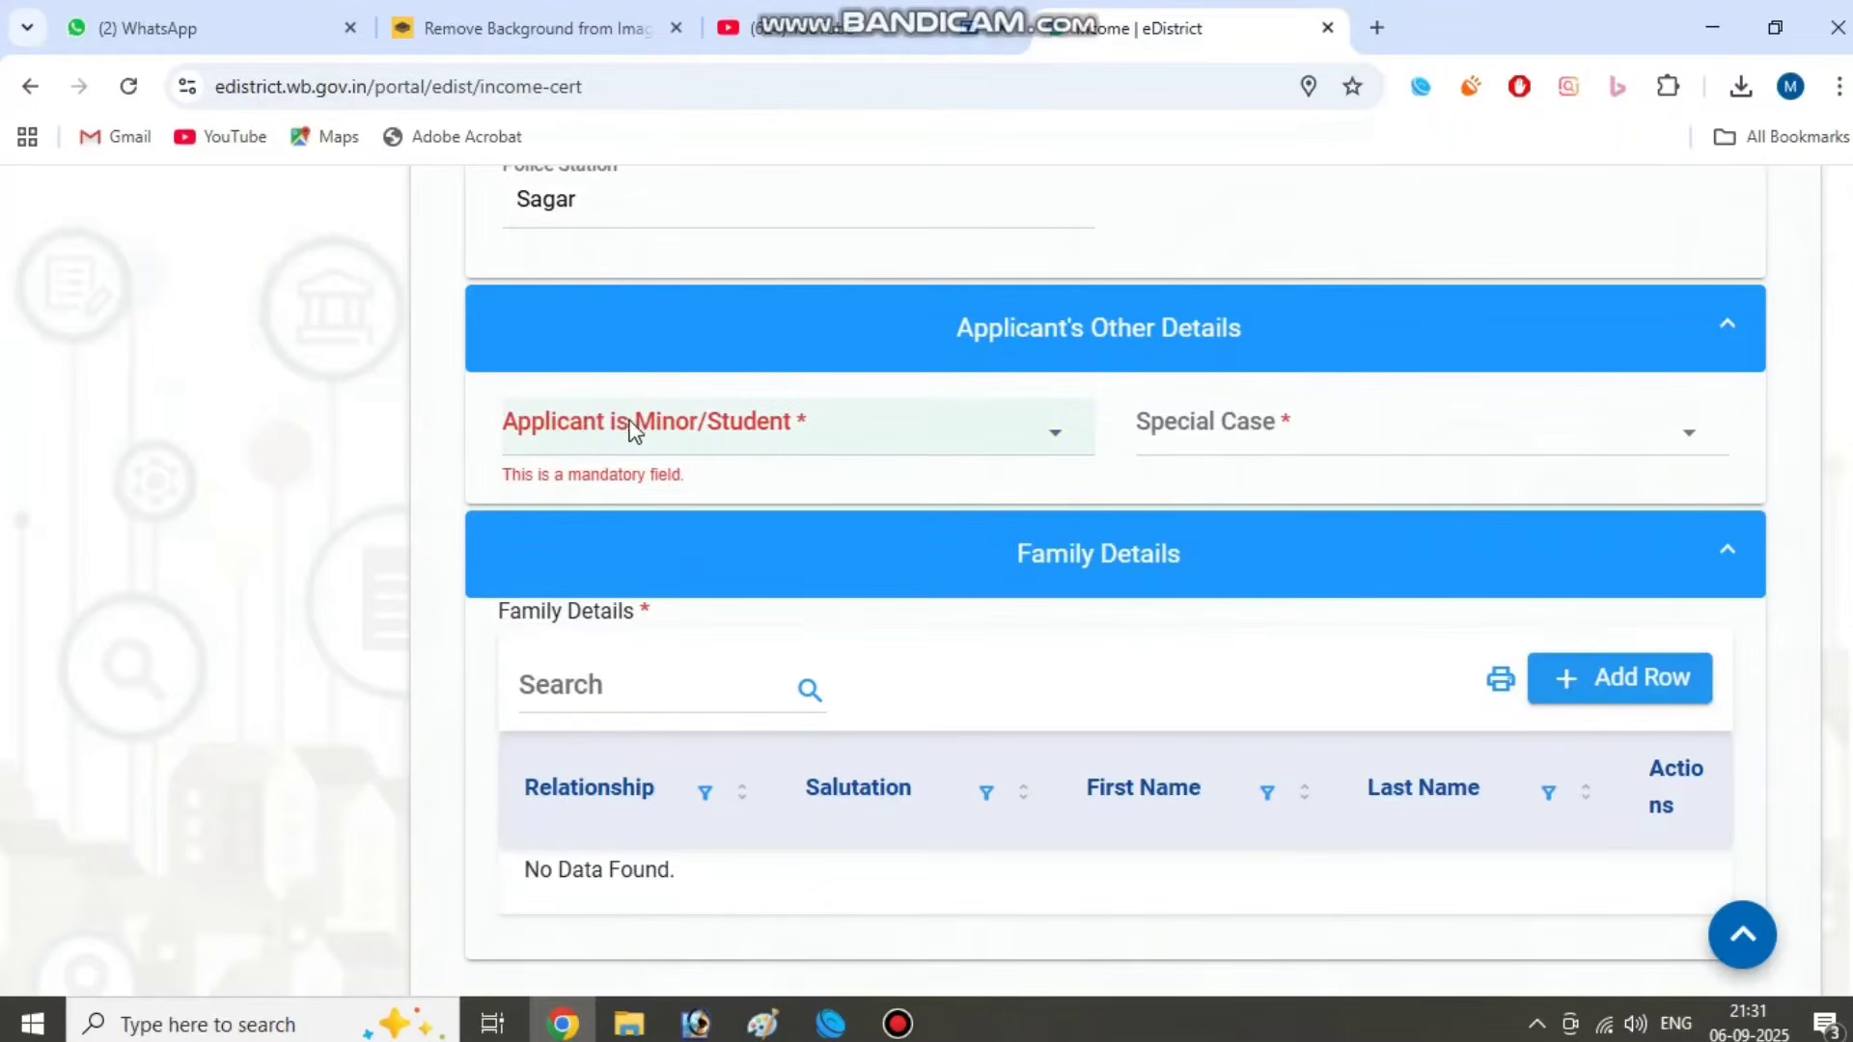
left_click(656, 427)
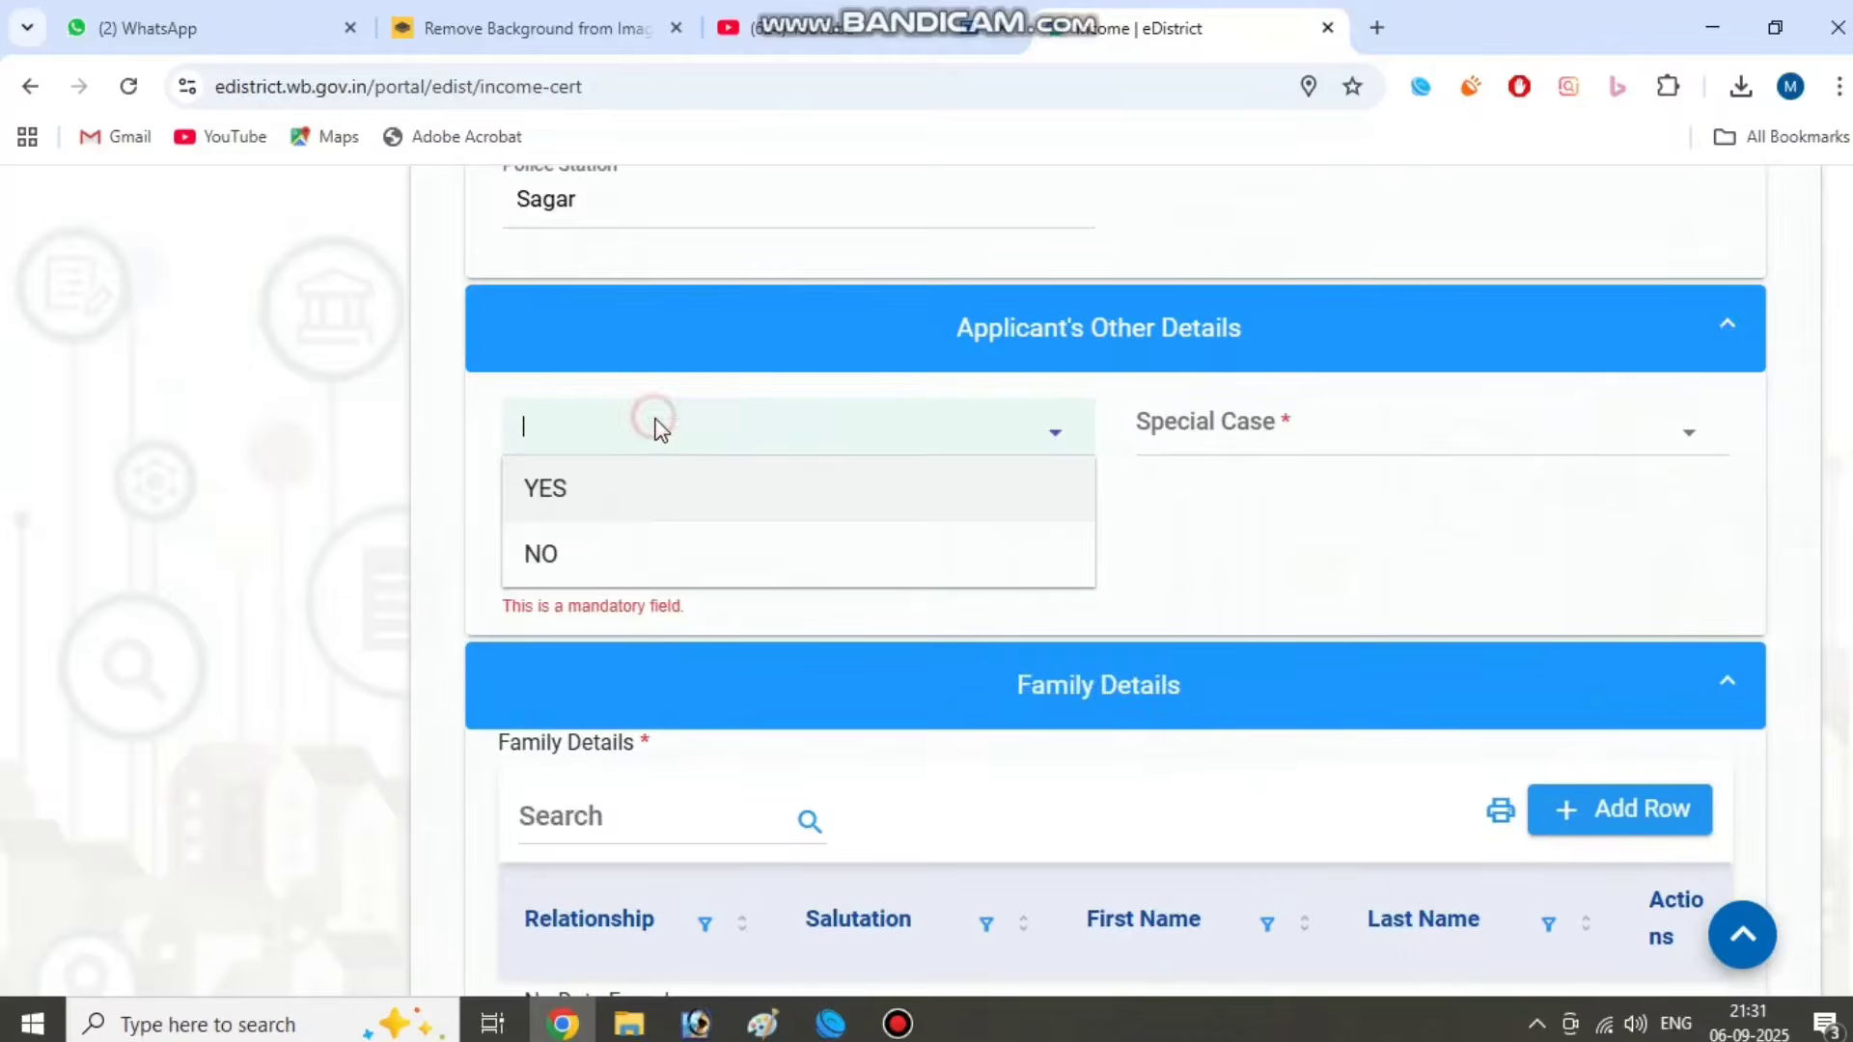
left_click(644, 487)
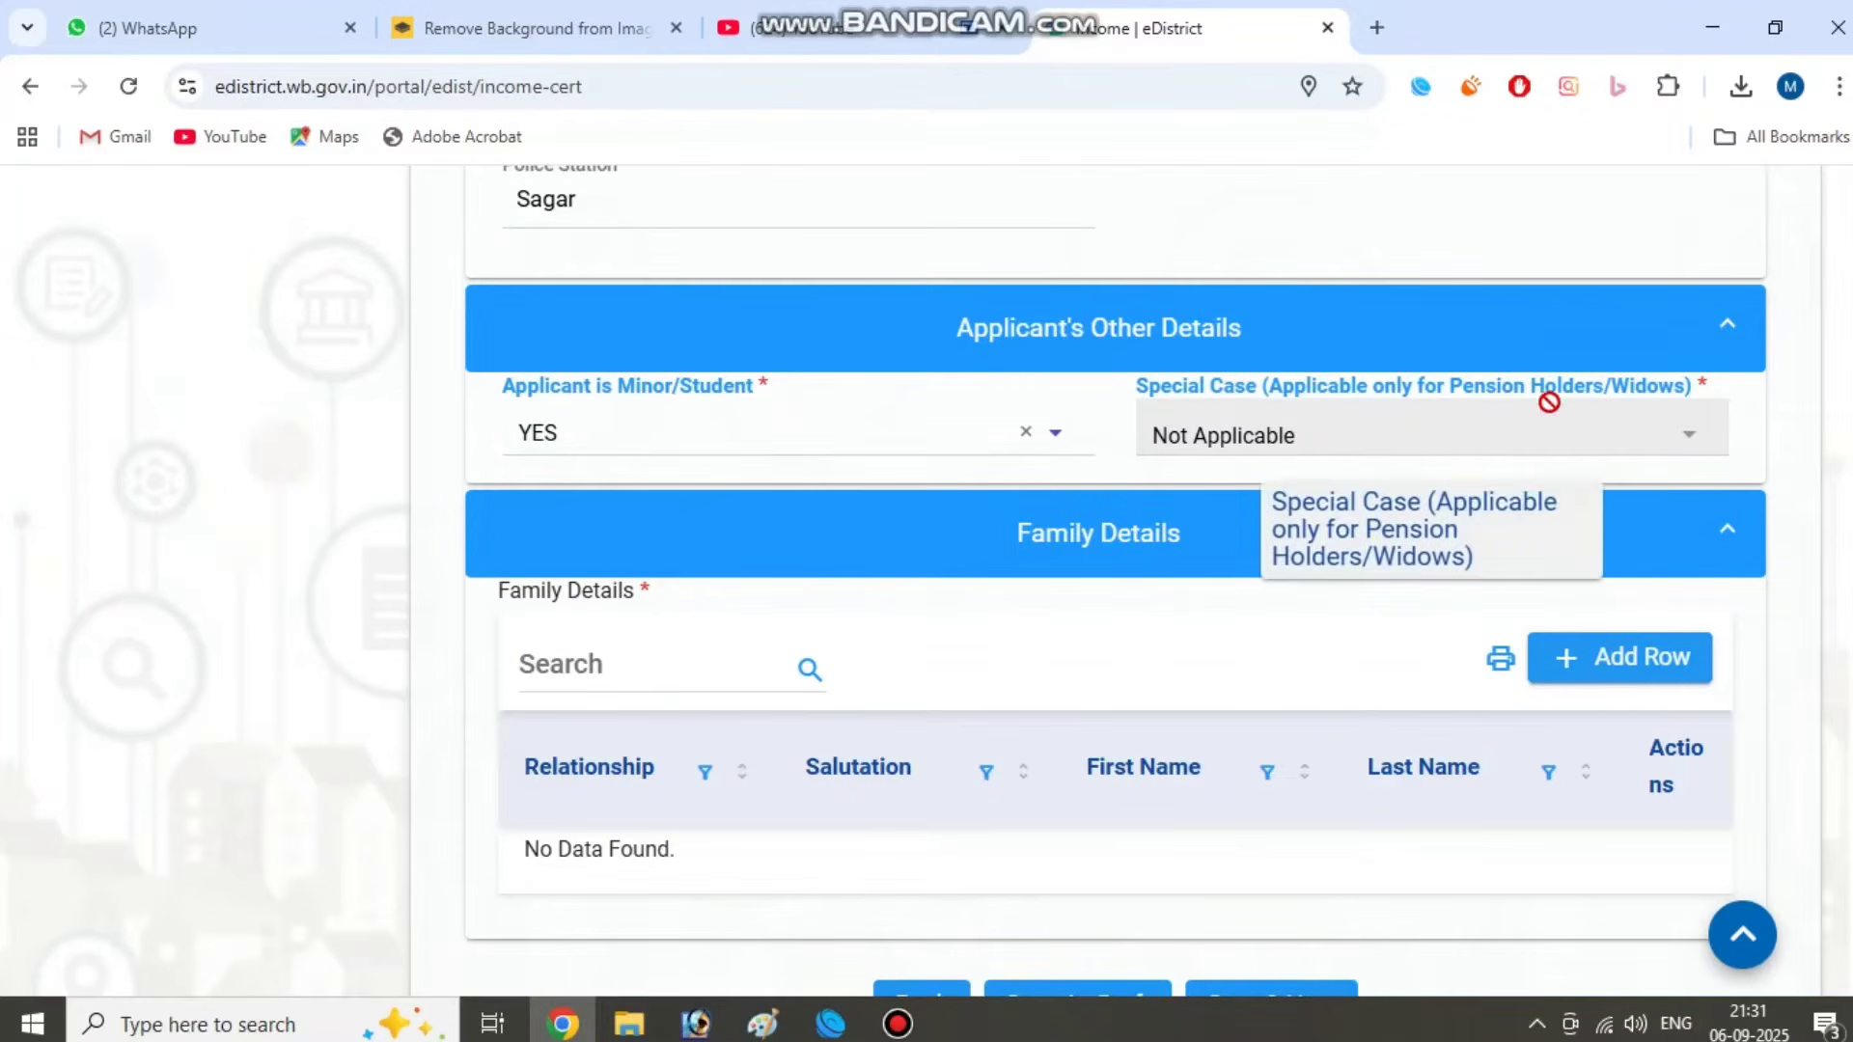
left_click(715, 440)
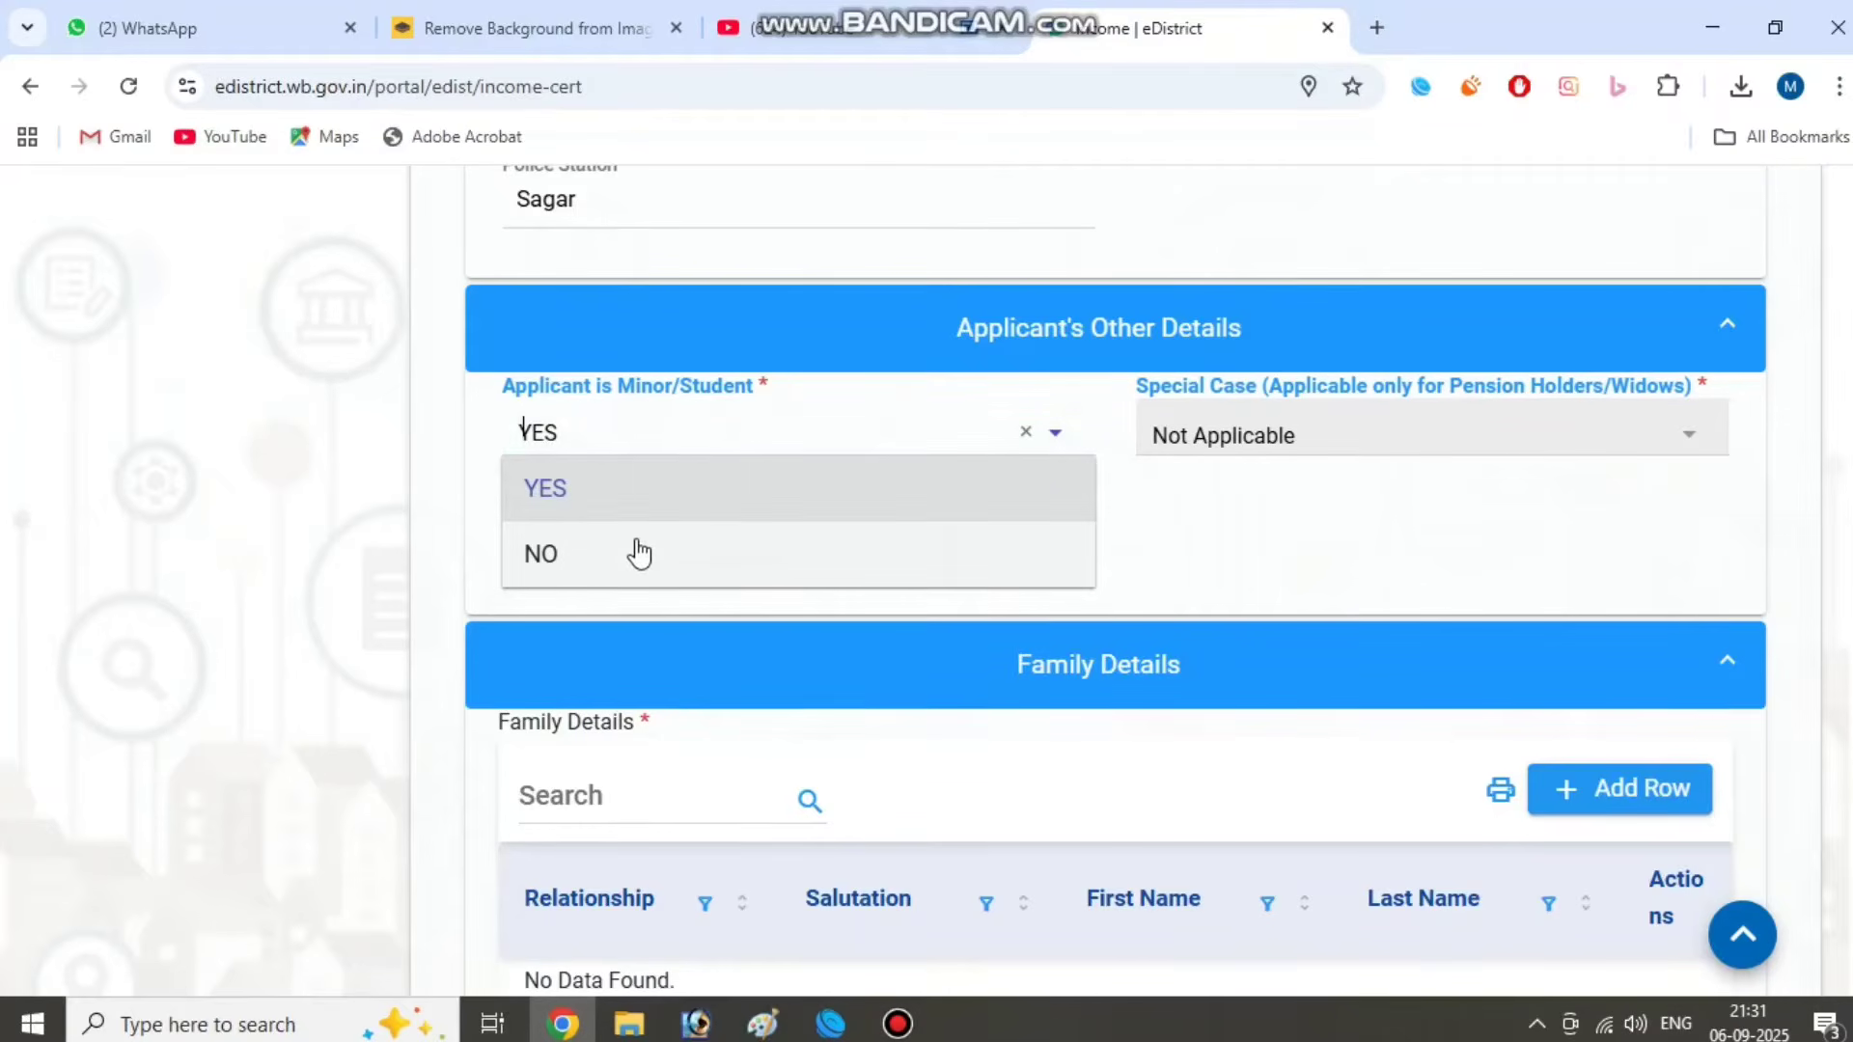
left_click(638, 553)
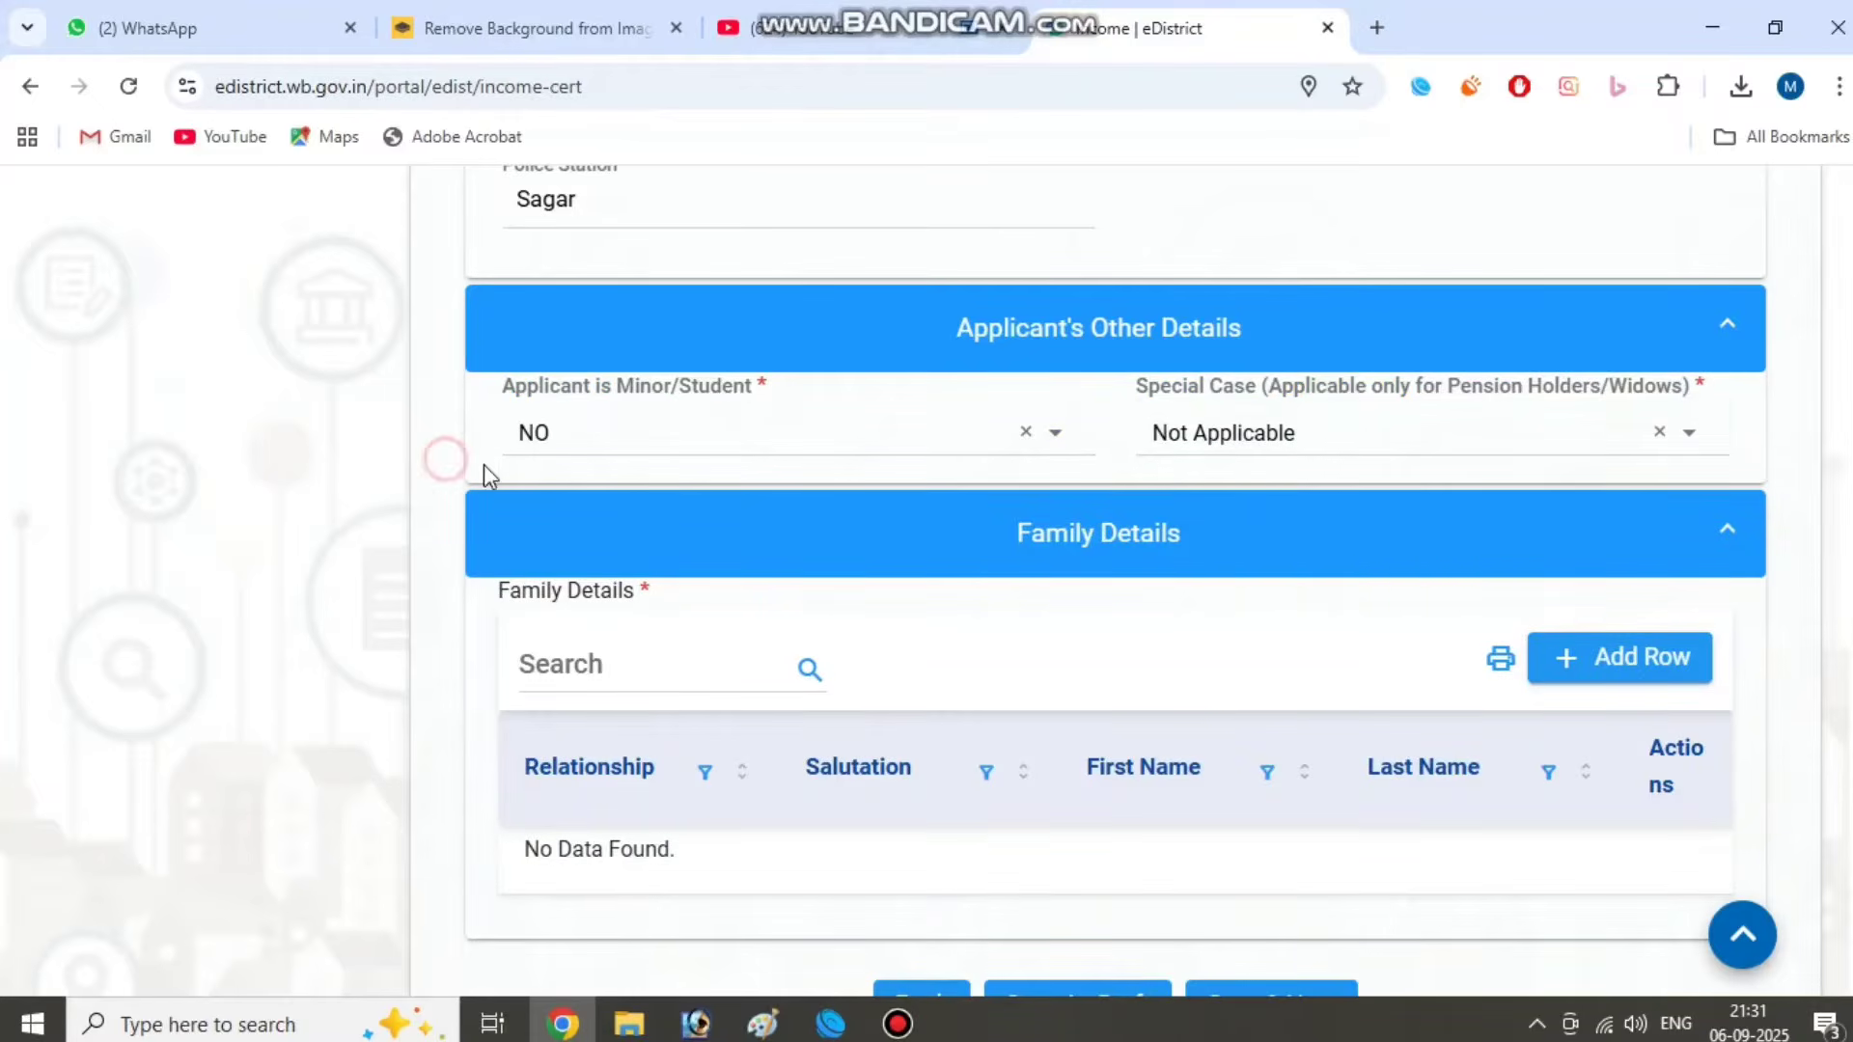
left_click(1337, 430)
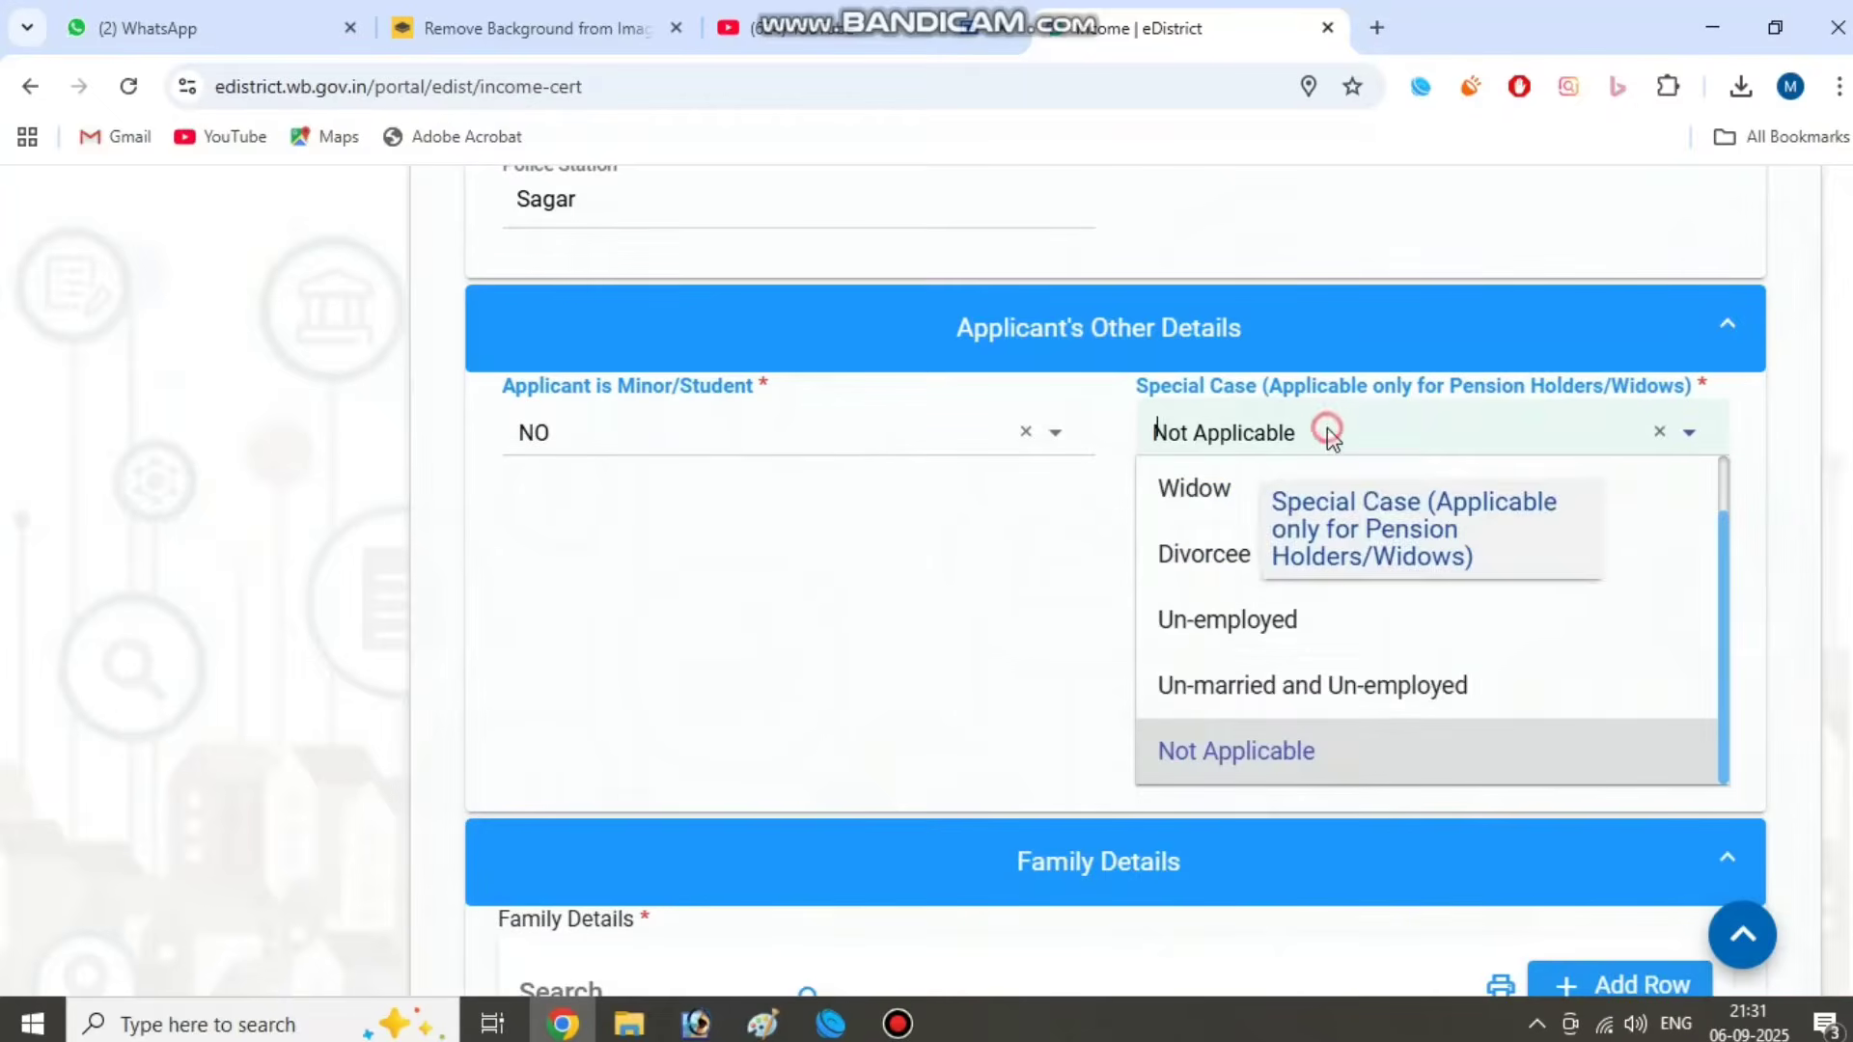
left_click(1263, 751)
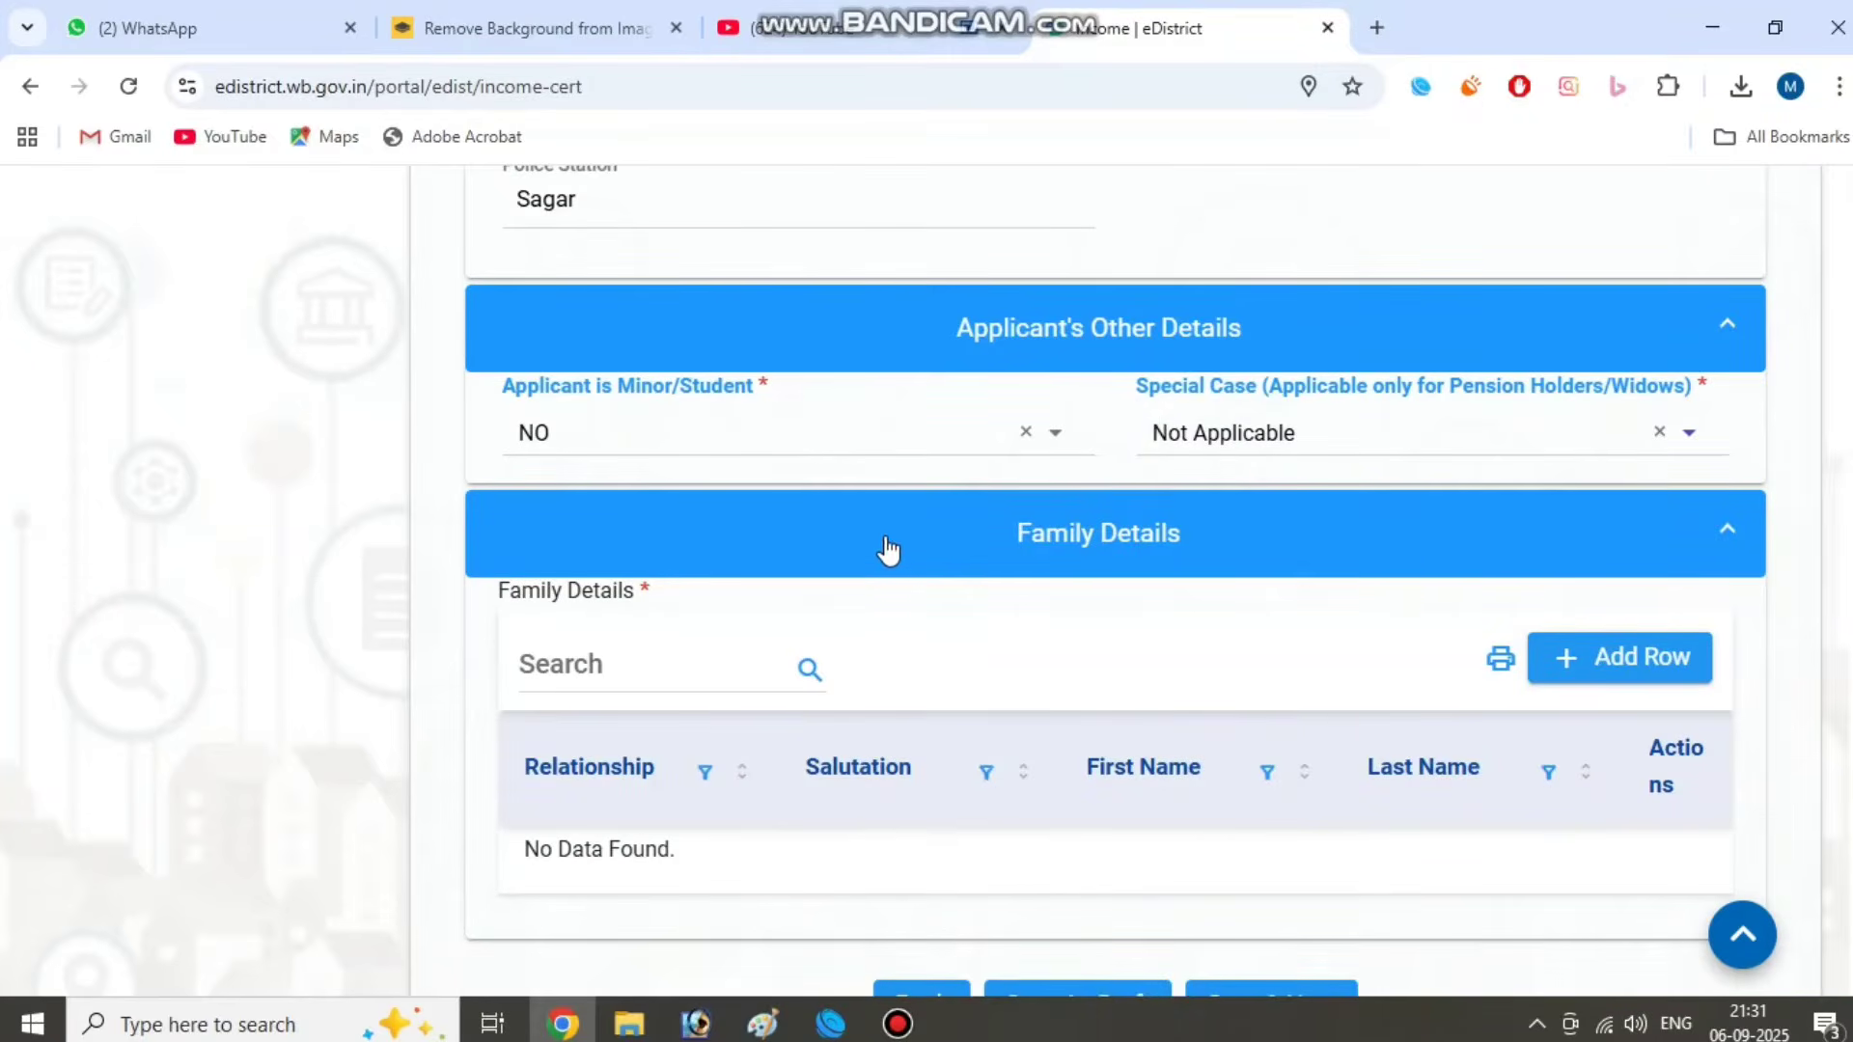
scroll(889, 550, "down", 1)
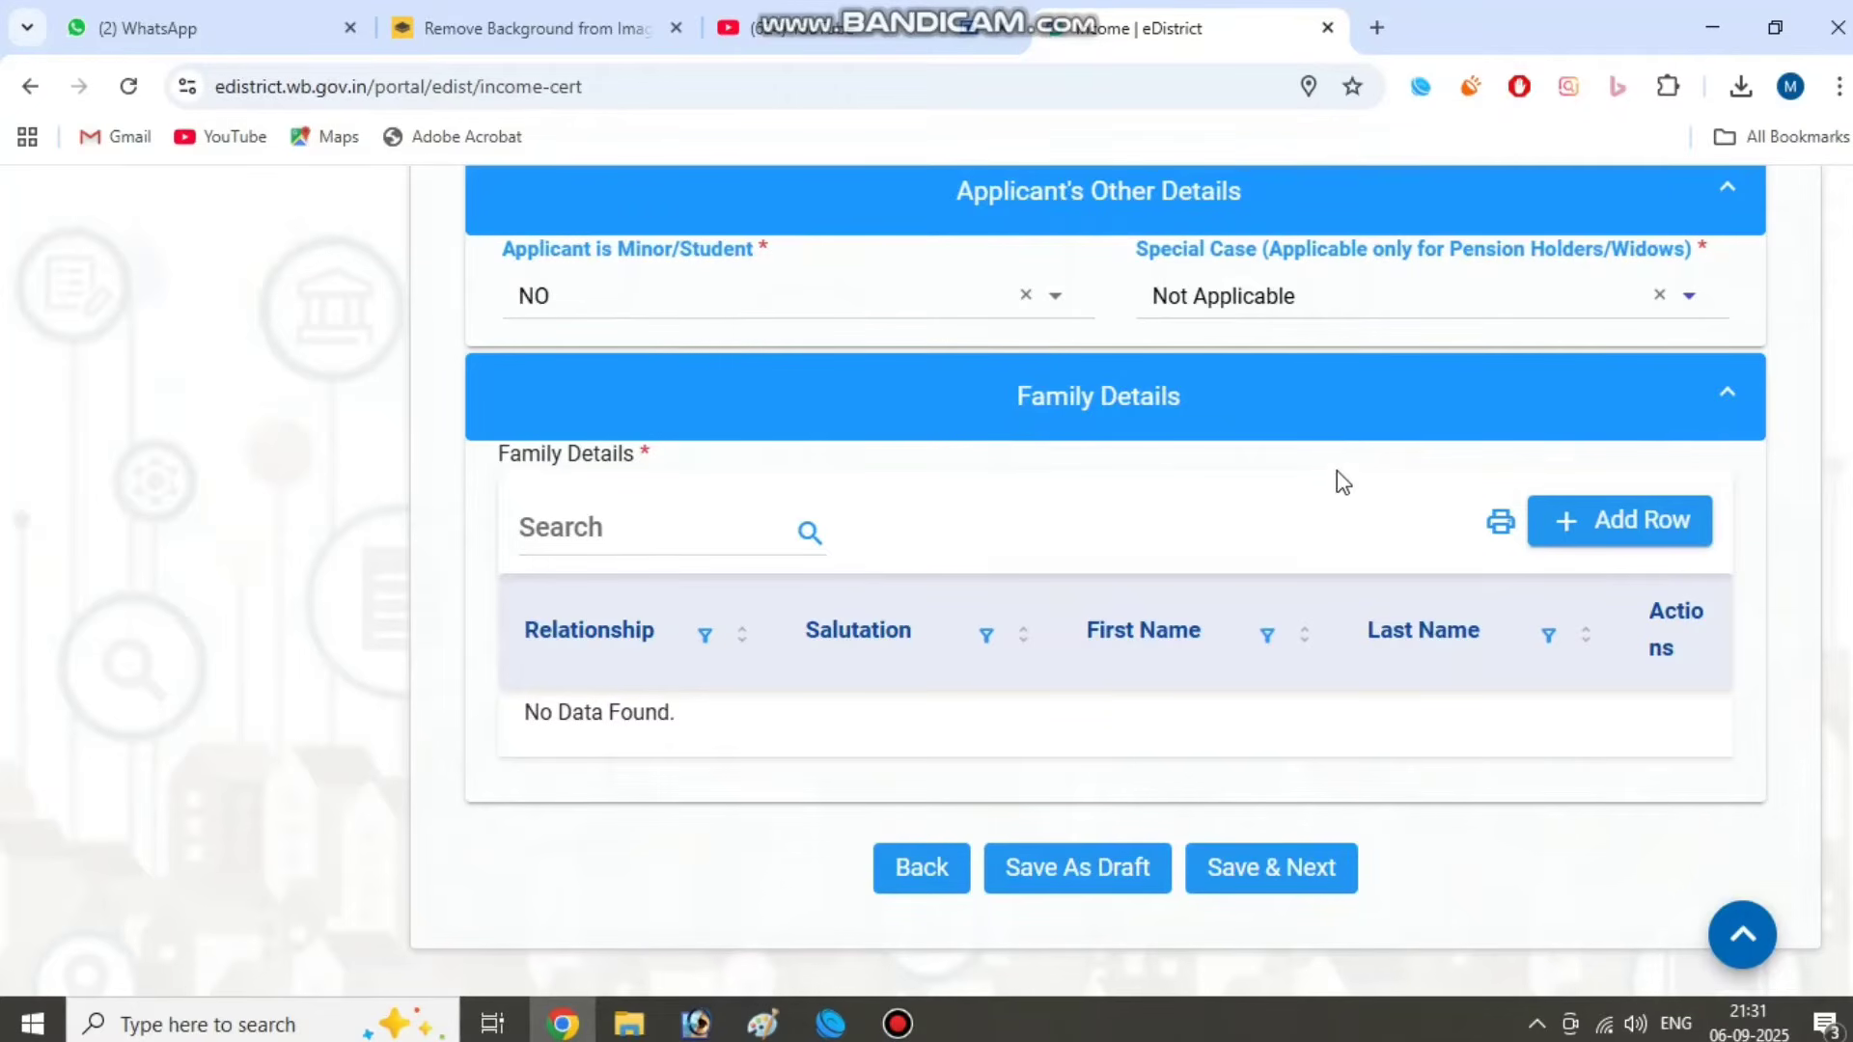
- Add a family row with relationship Father and salutation Mr
left_click(1637, 538)
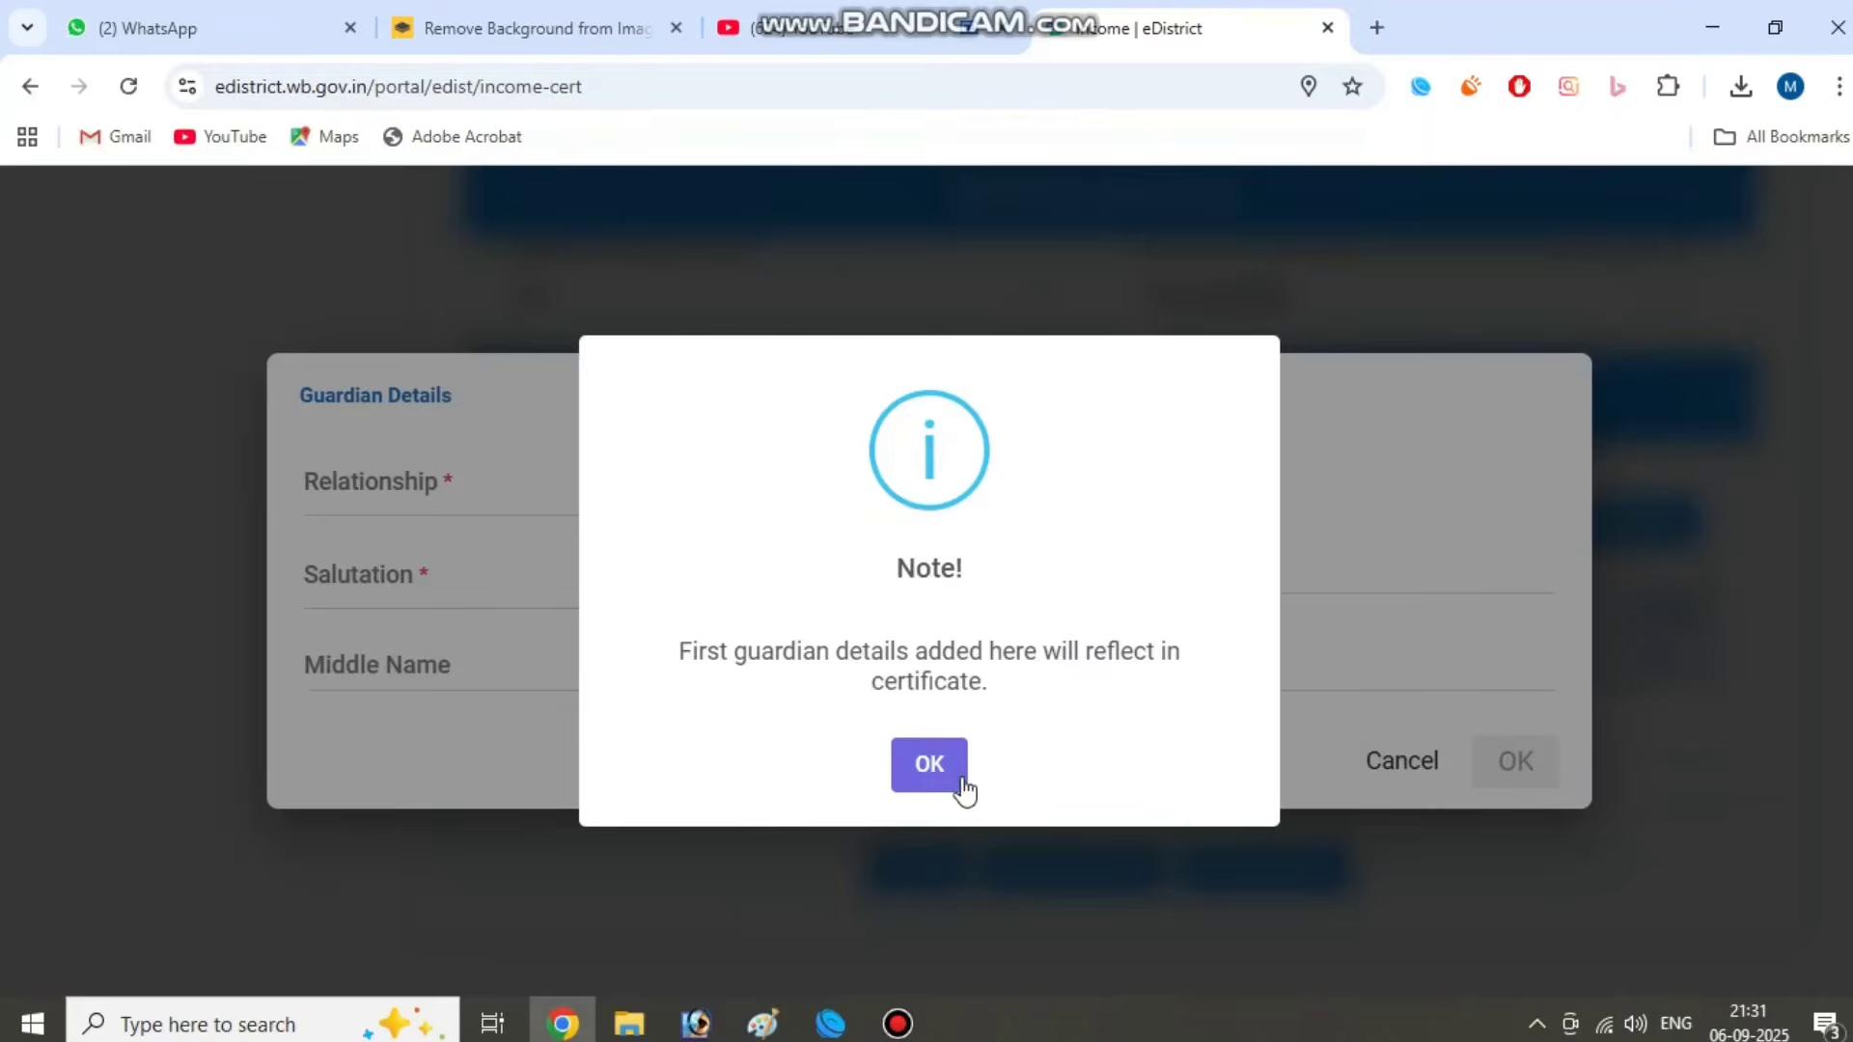
left_click(962, 786)
left_click(525, 467)
left_click(469, 450)
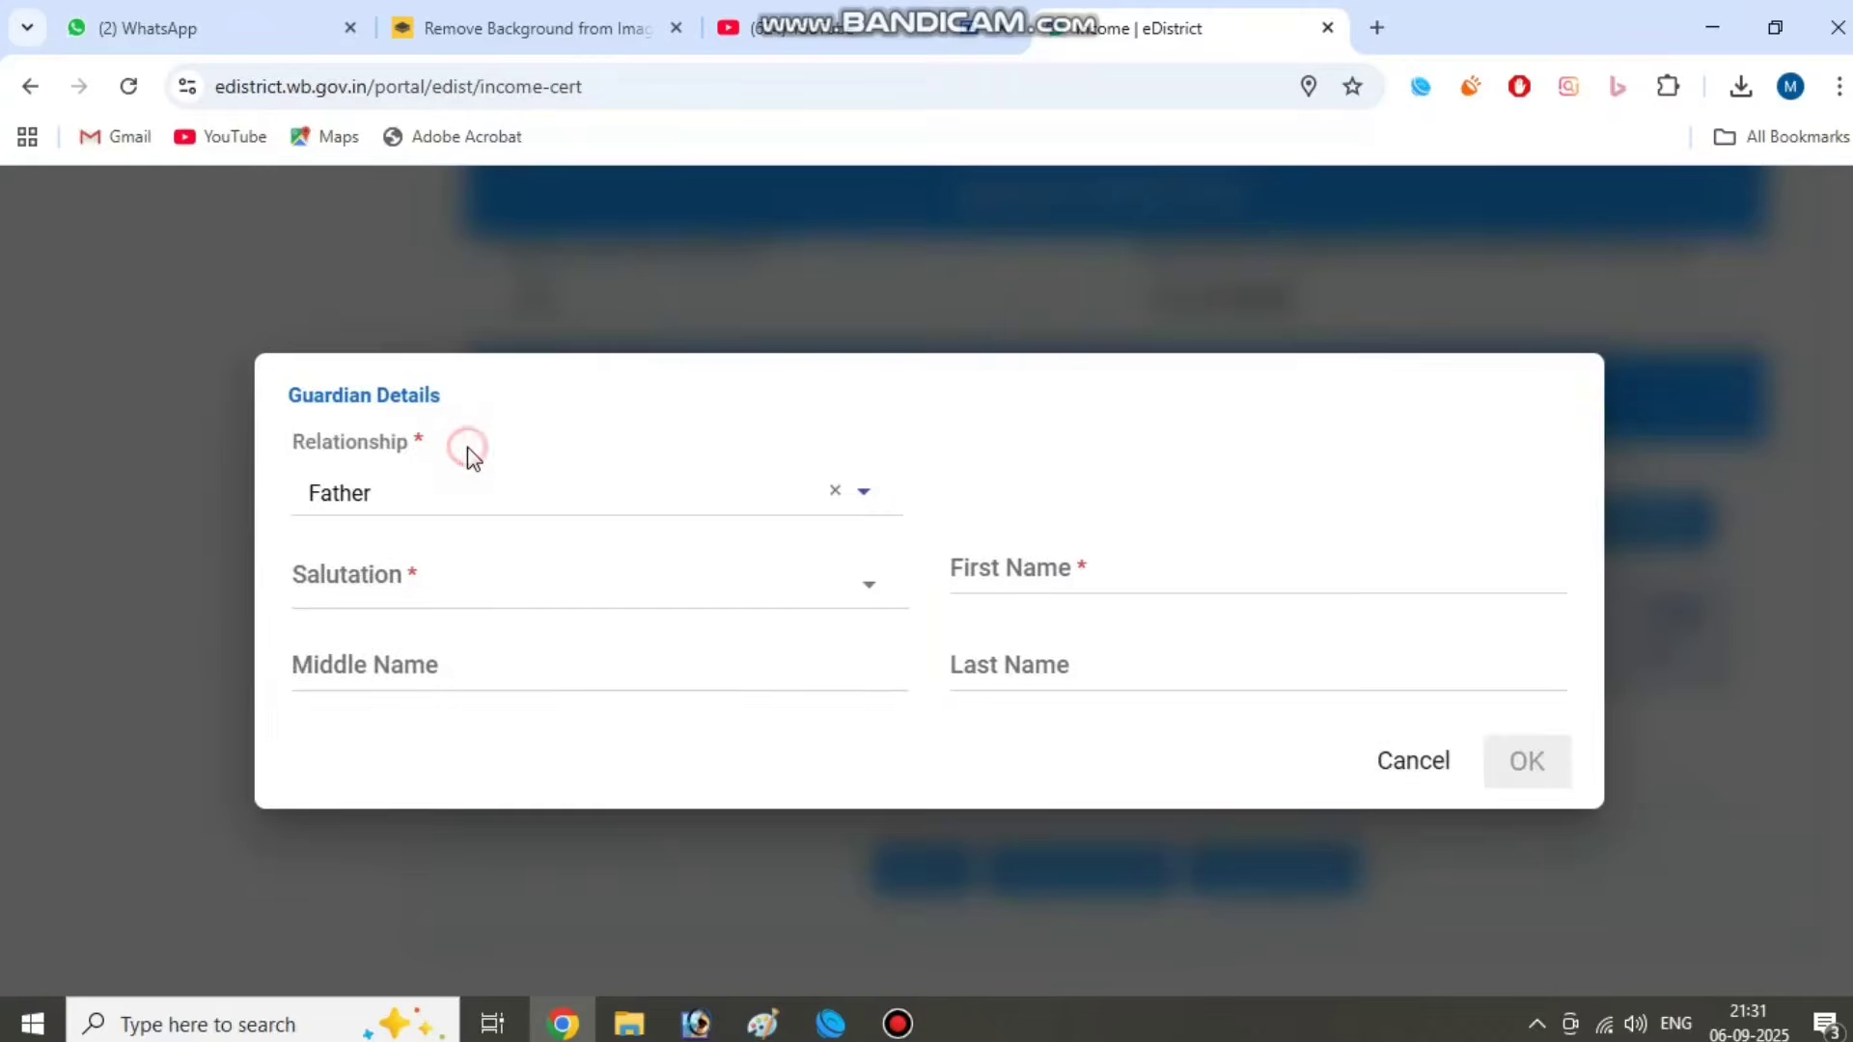
left_click(525, 579)
left_click(463, 511)
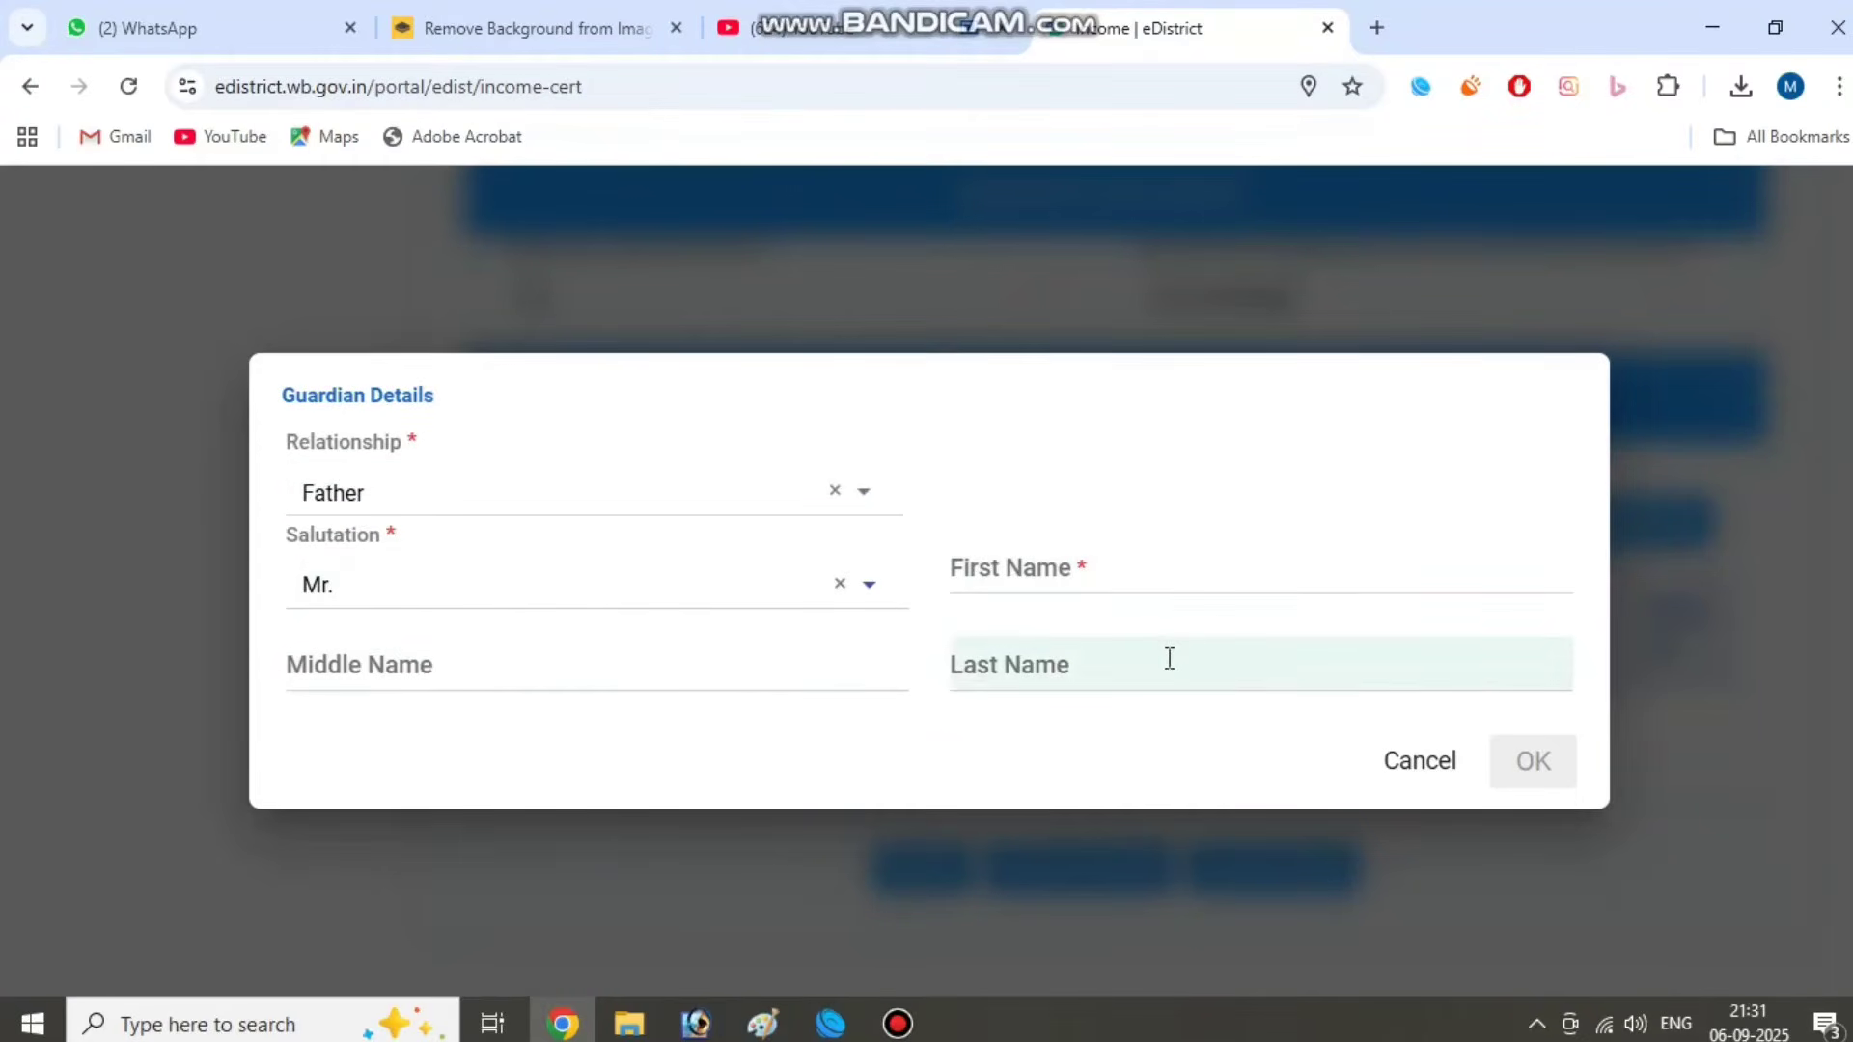
- Confirm the Father entry and save Family Details to continue to Income Details
left_click(898, 1022)
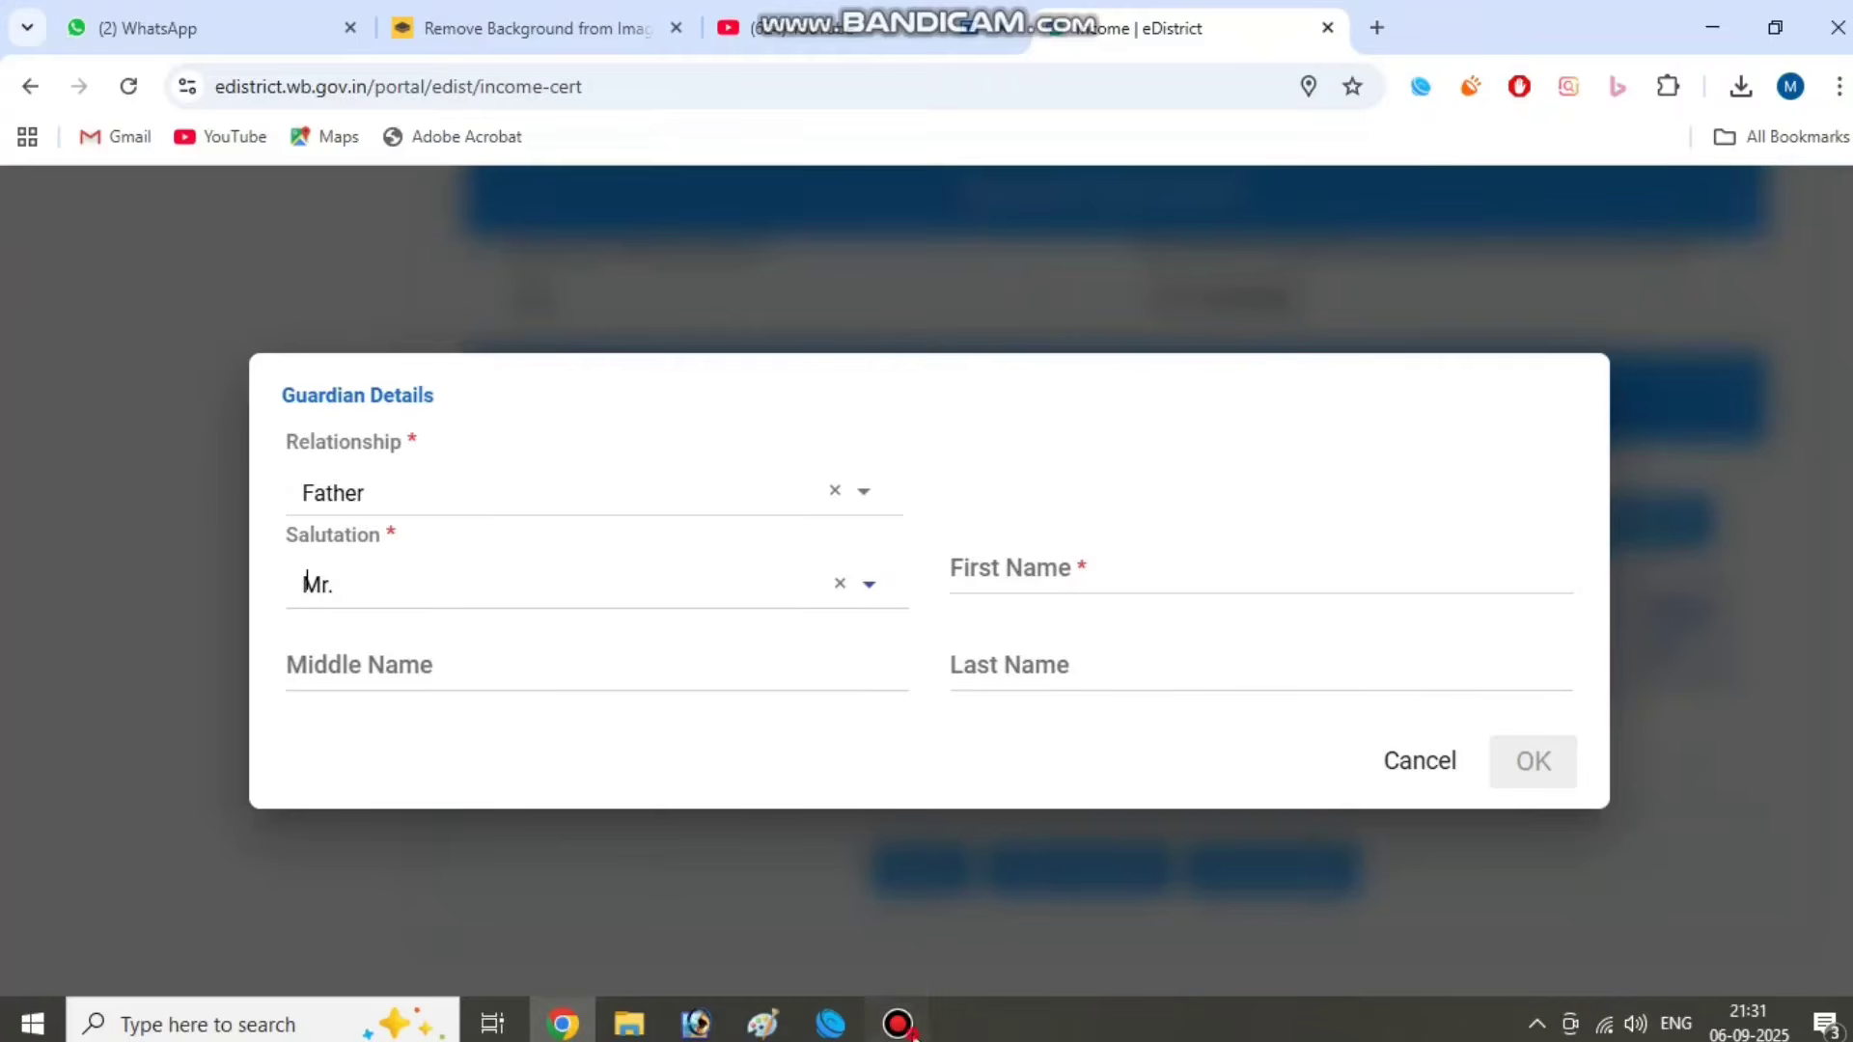
left_click(1226, 251)
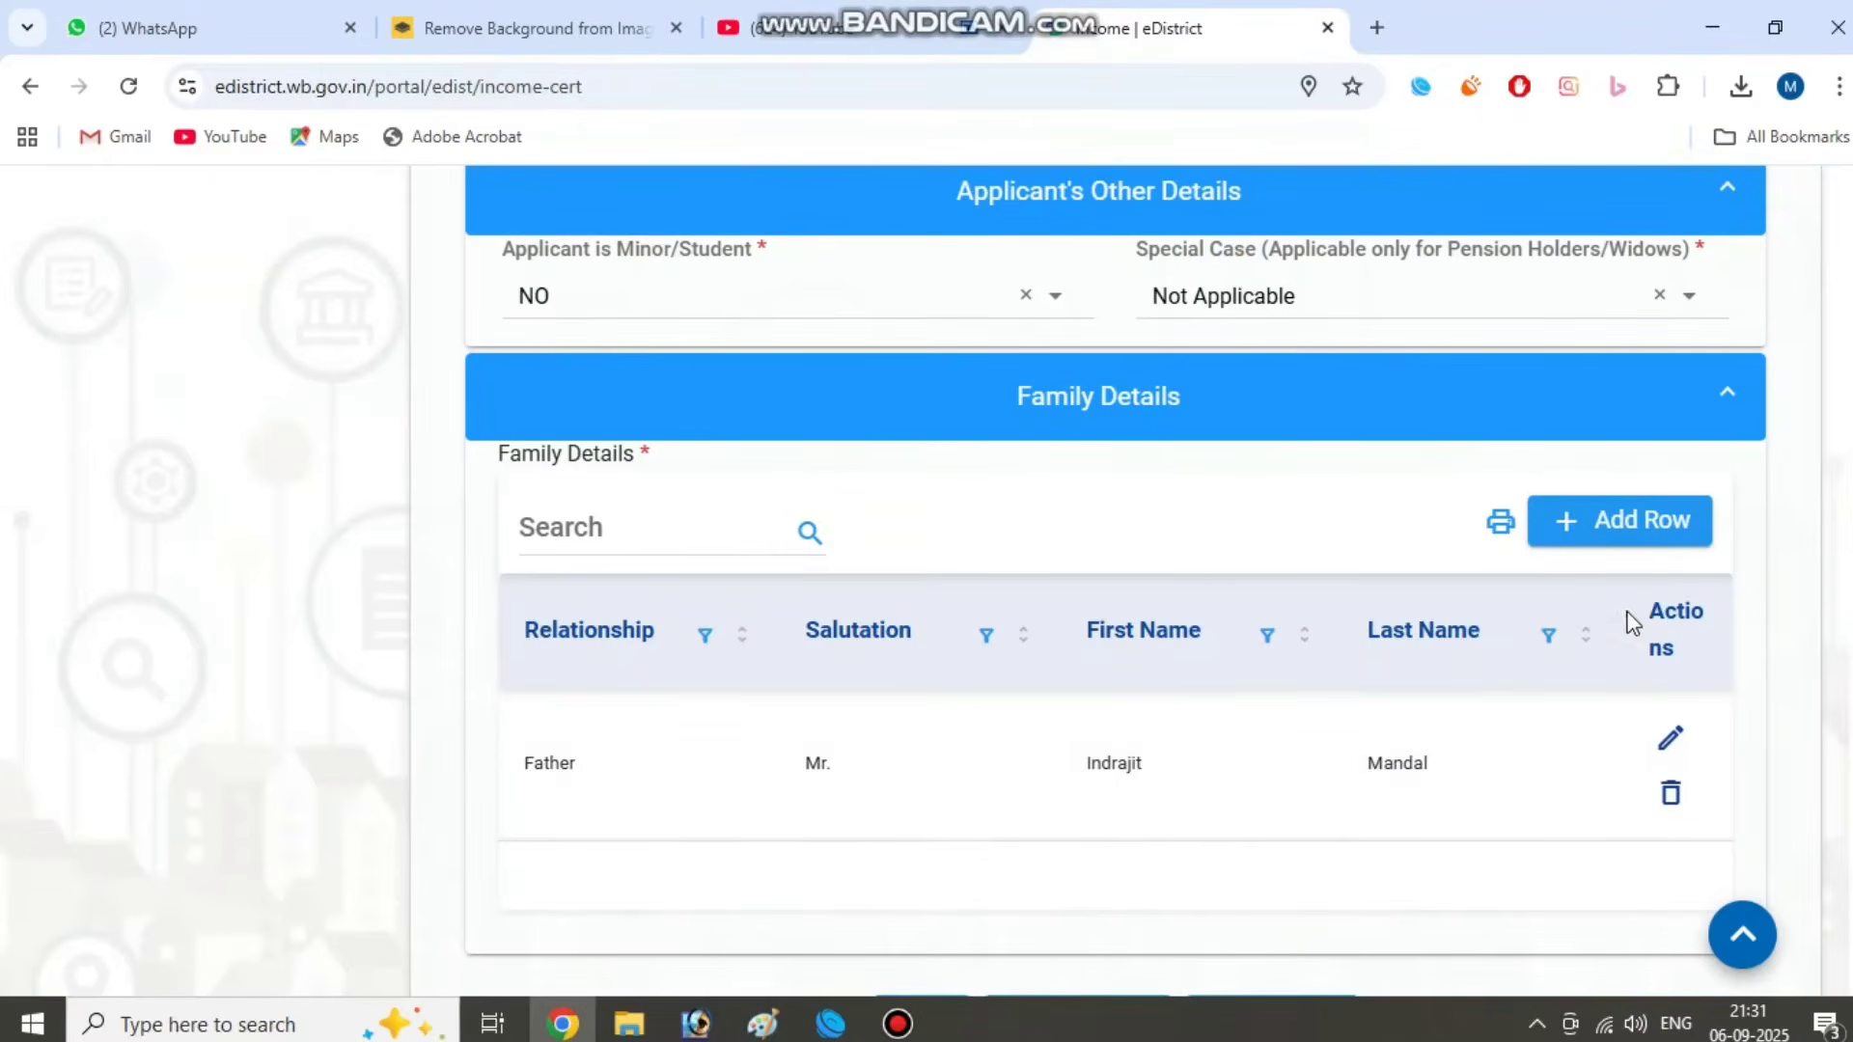
scroll(1310, 819, "down", 5)
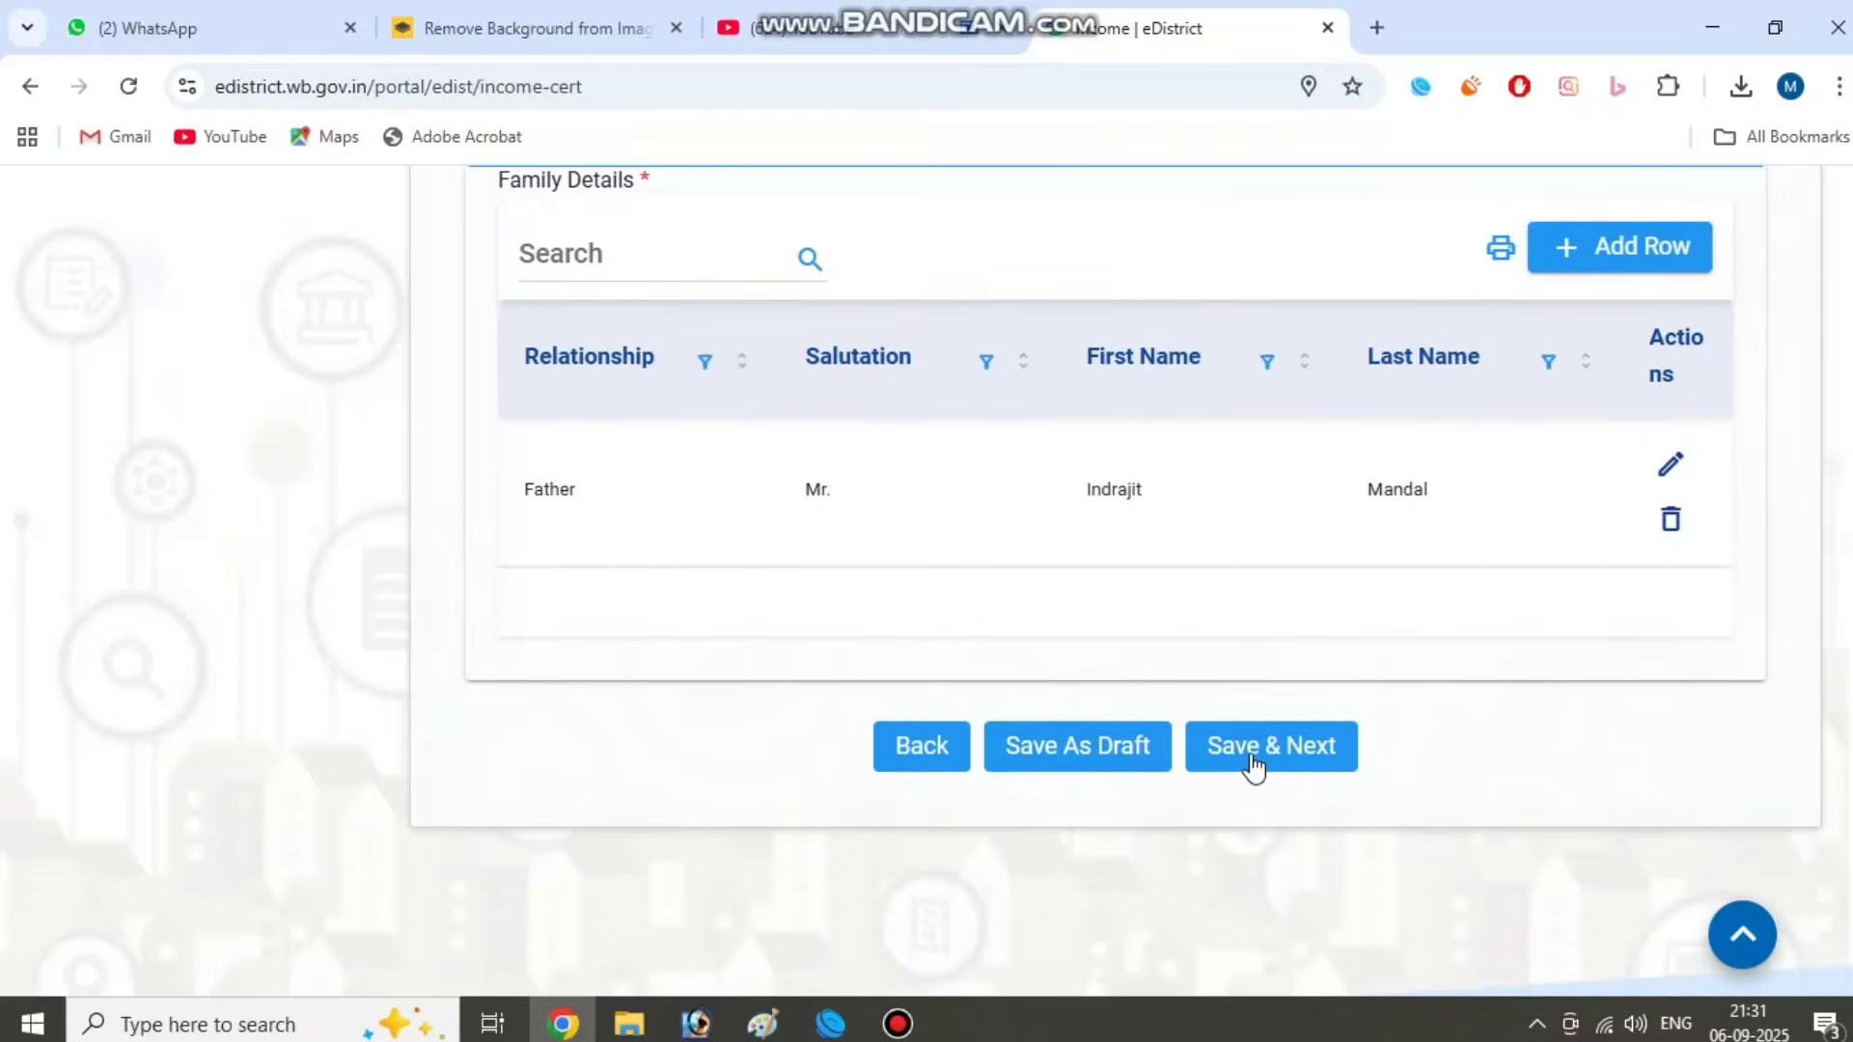
left_click(1253, 761)
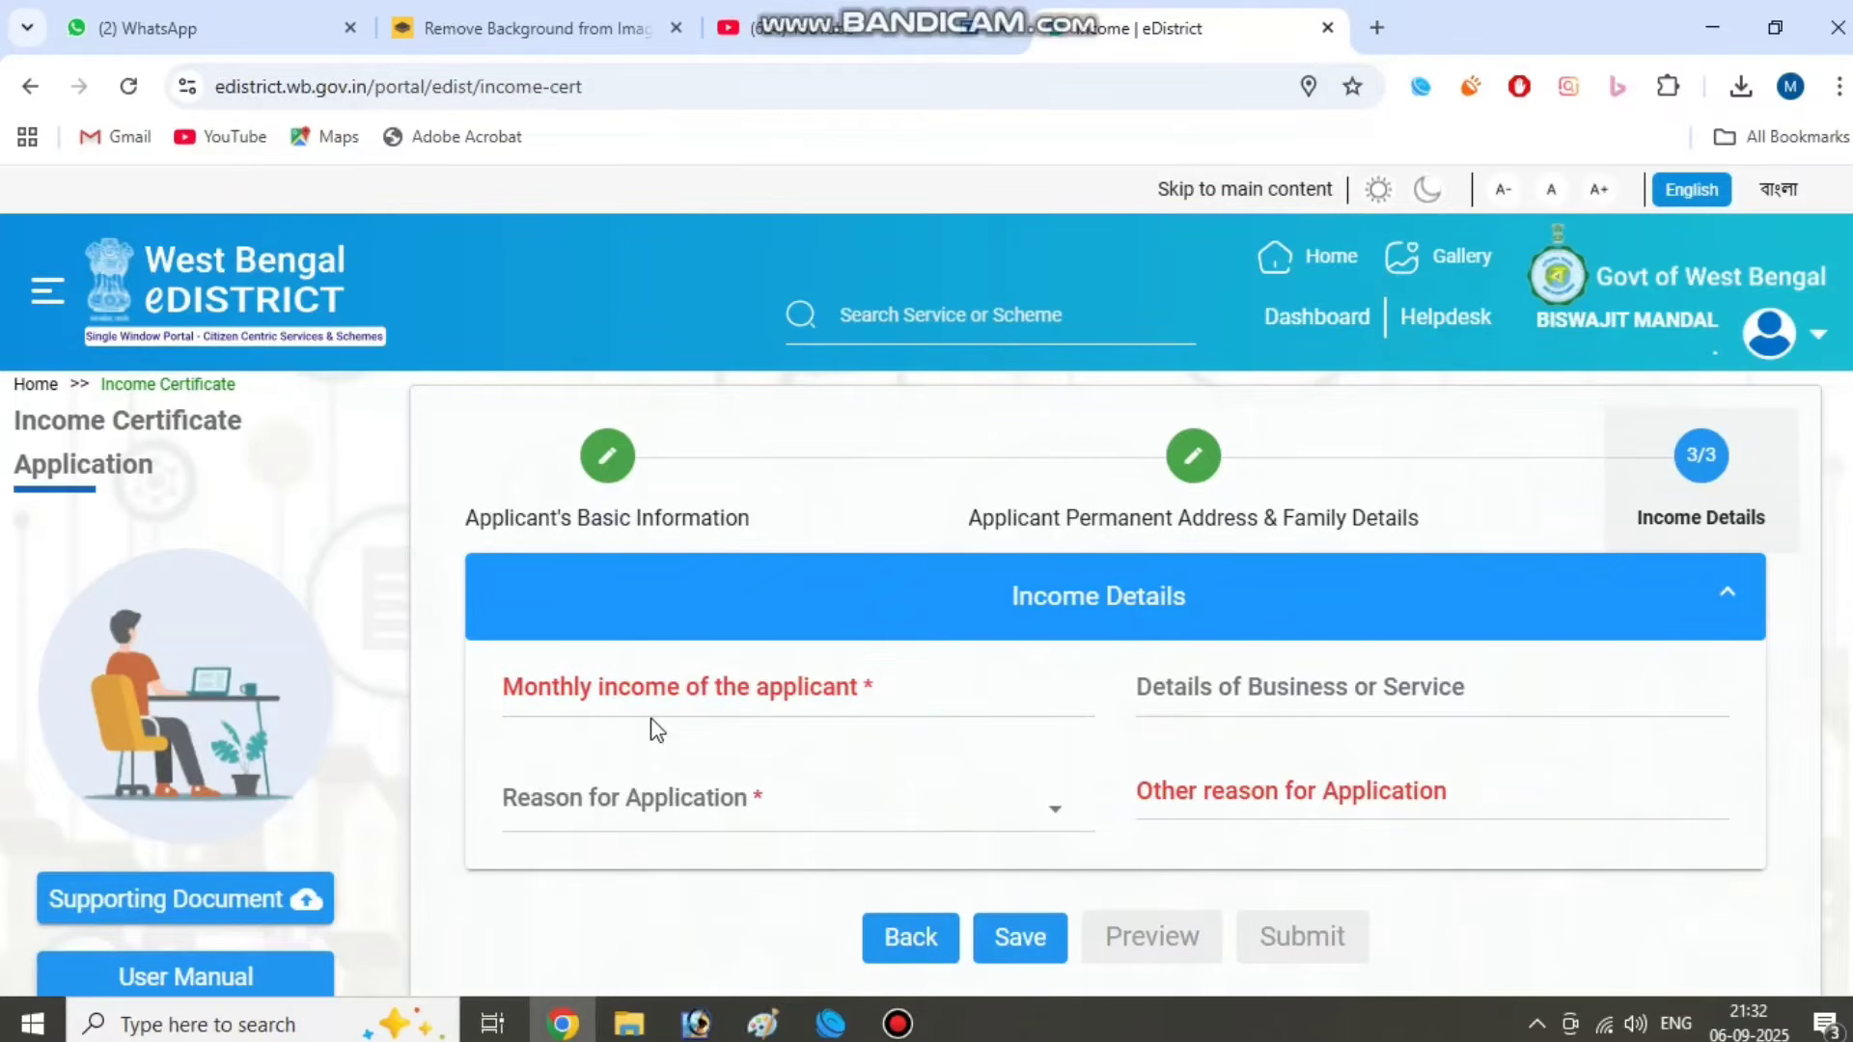
- Enter a monthly income of 6000 and choose Other as the reason for application
left_click(717, 697)
type("6000")
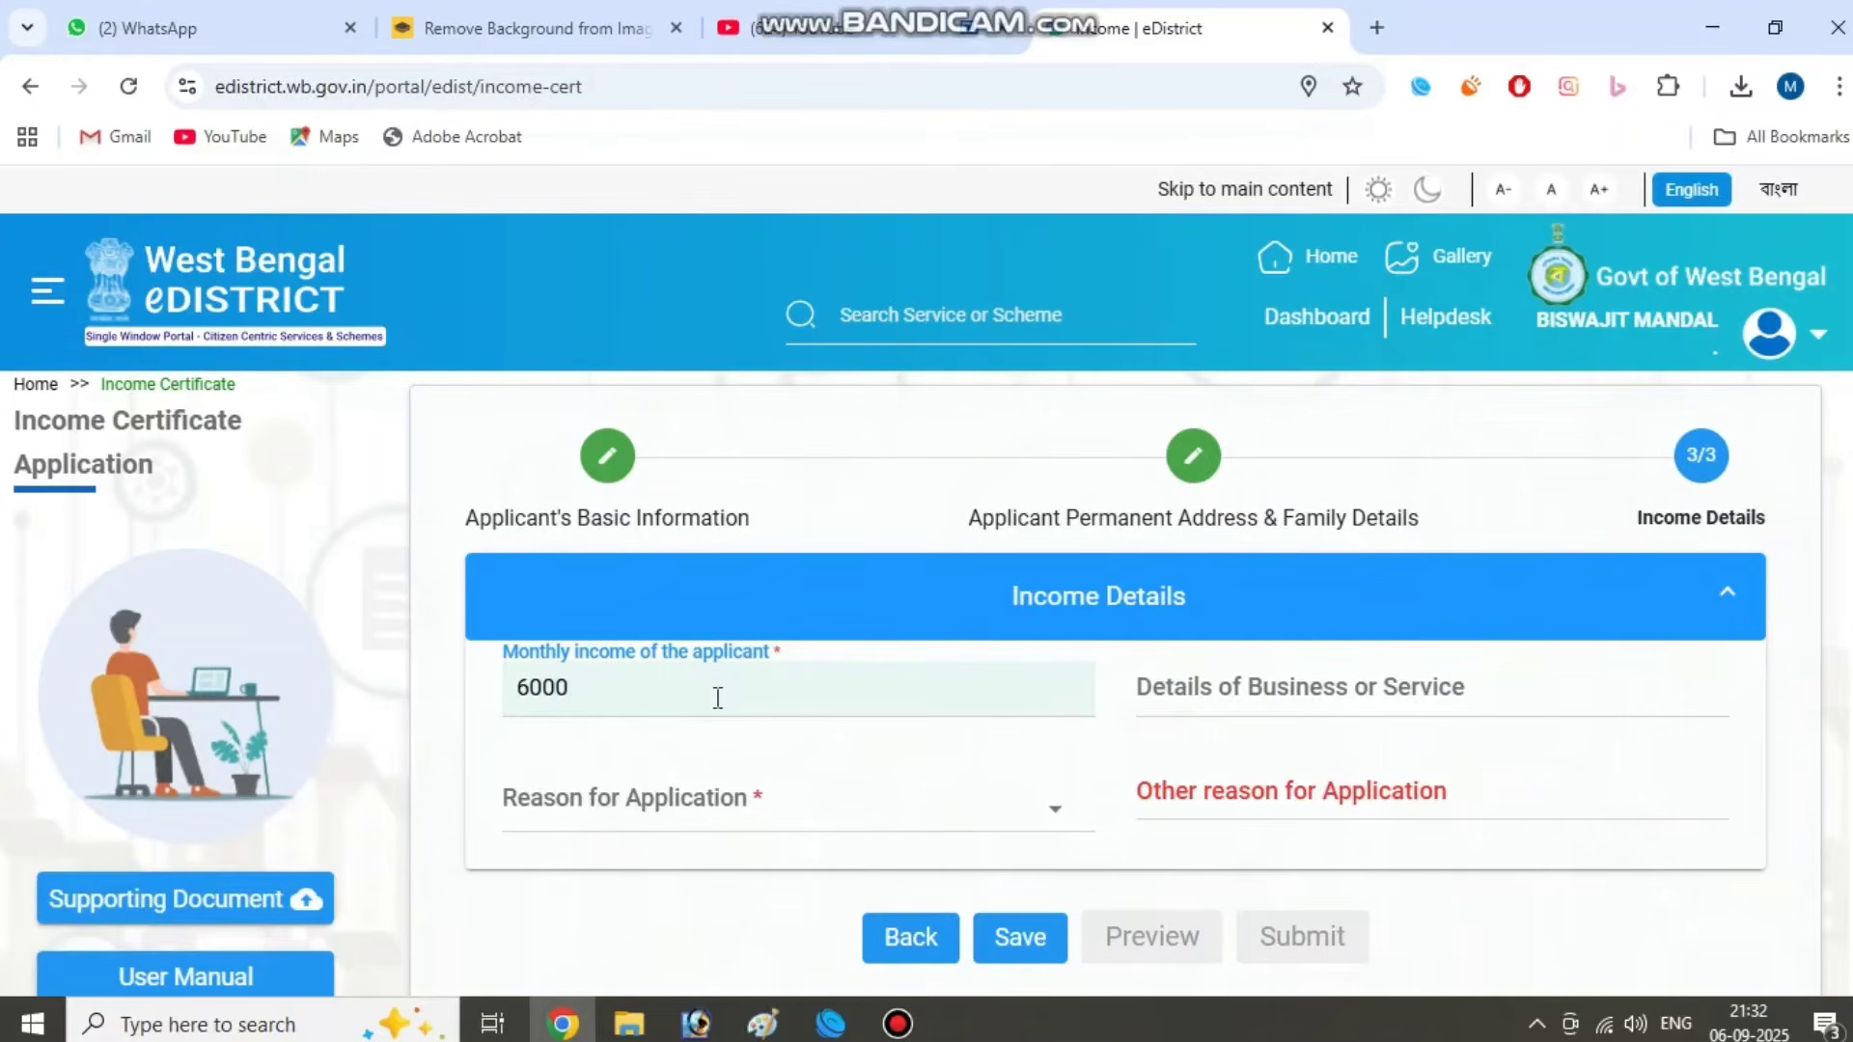
left_click(449, 709)
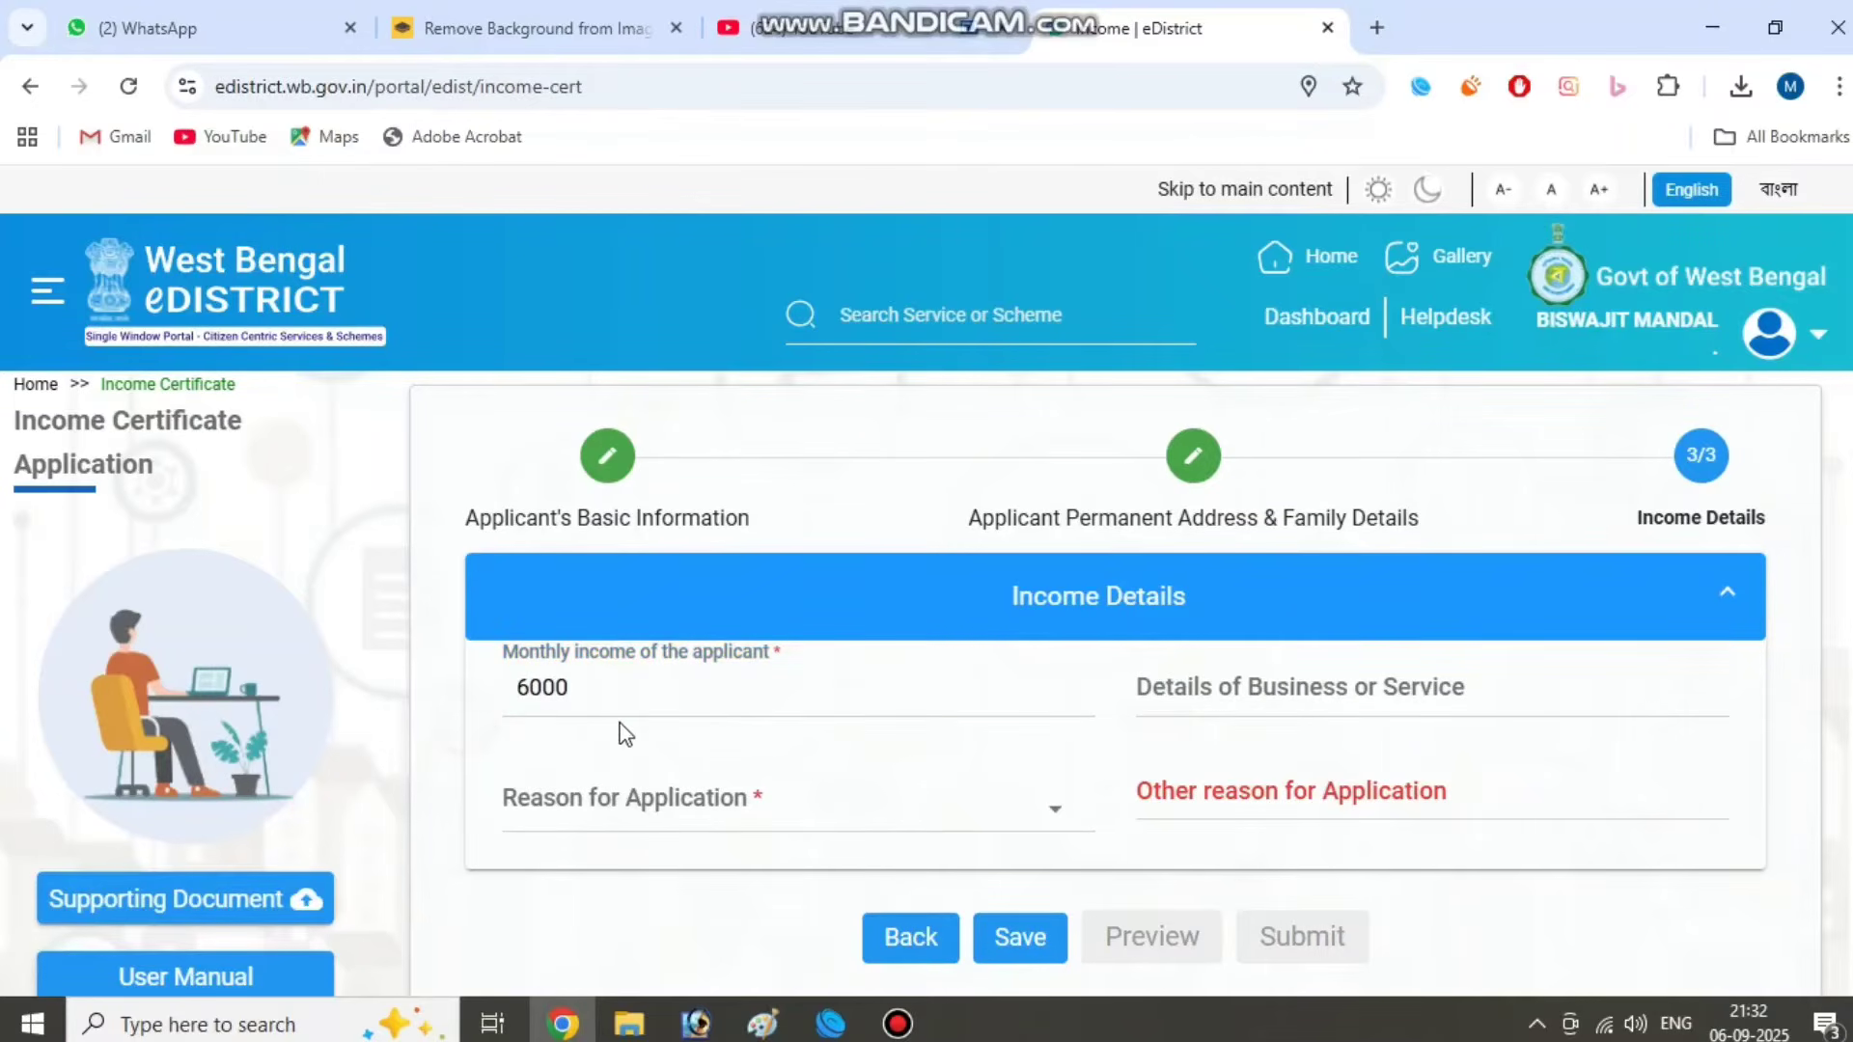
left_click(618, 808)
scroll(756, 813, "down", 3)
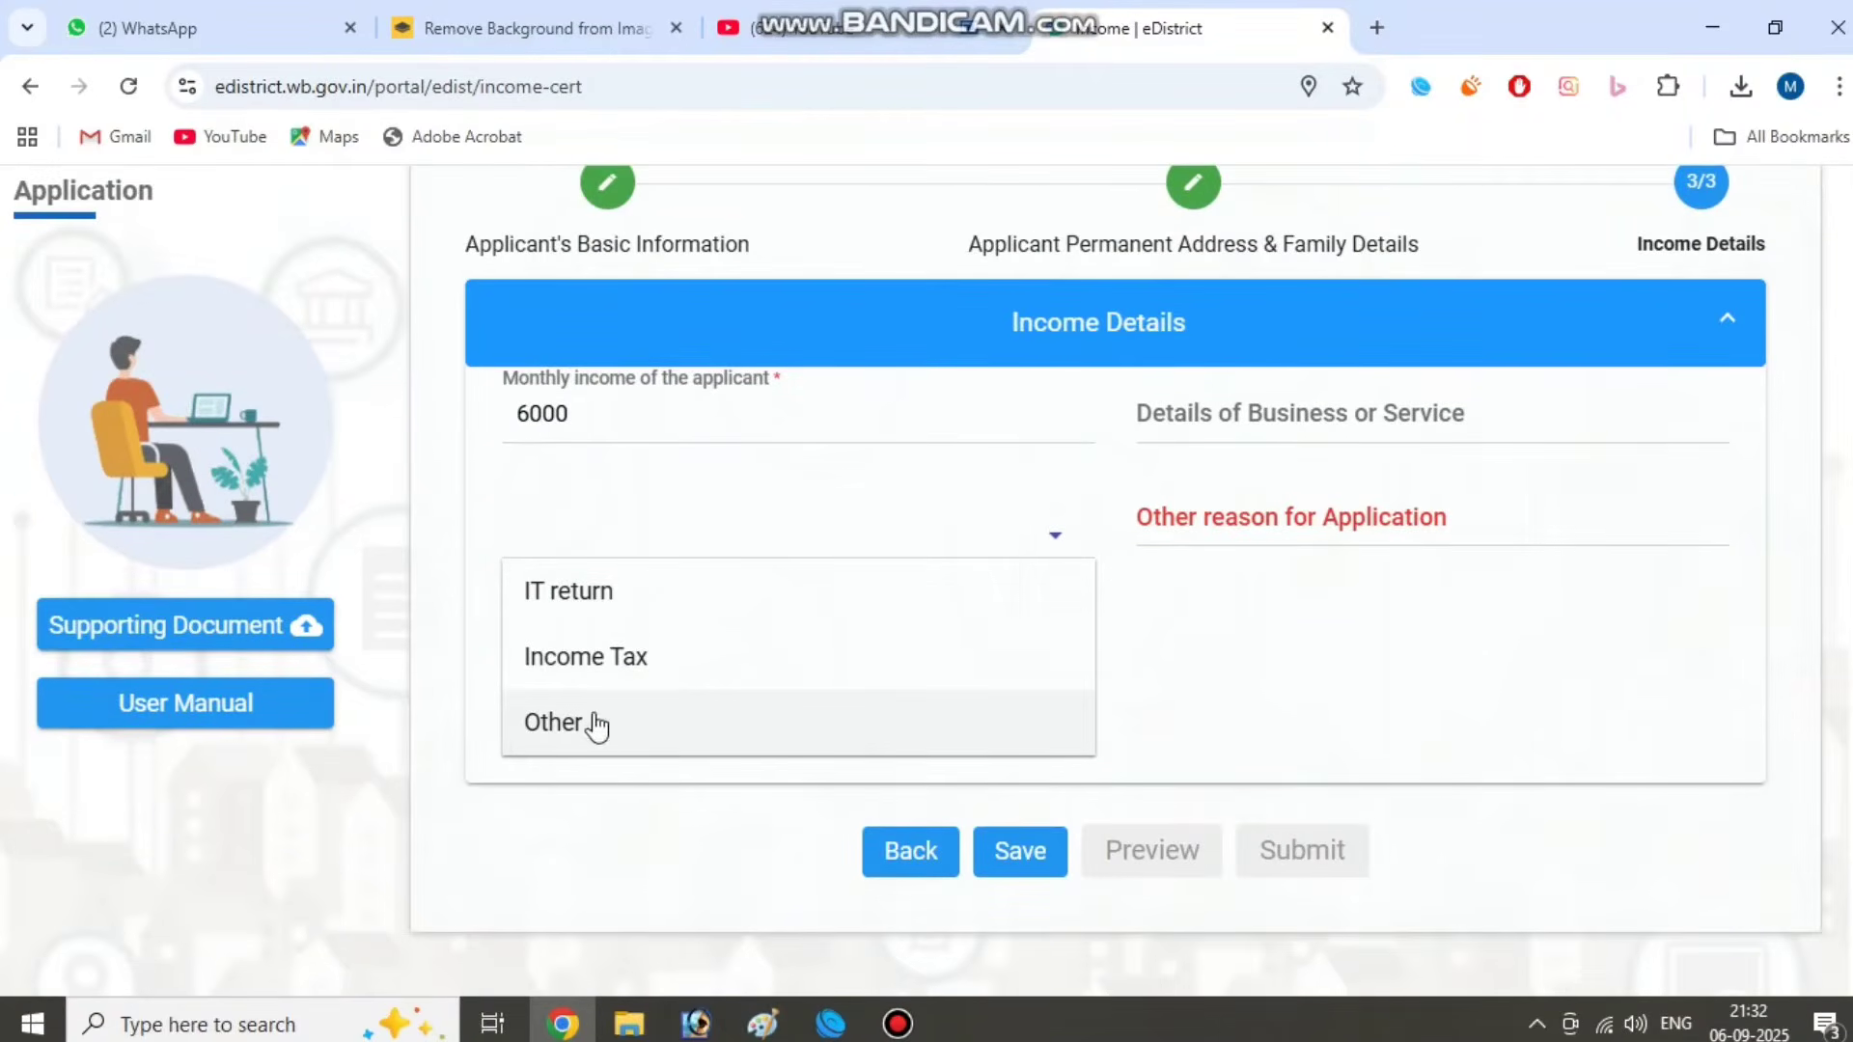
left_click(661, 737)
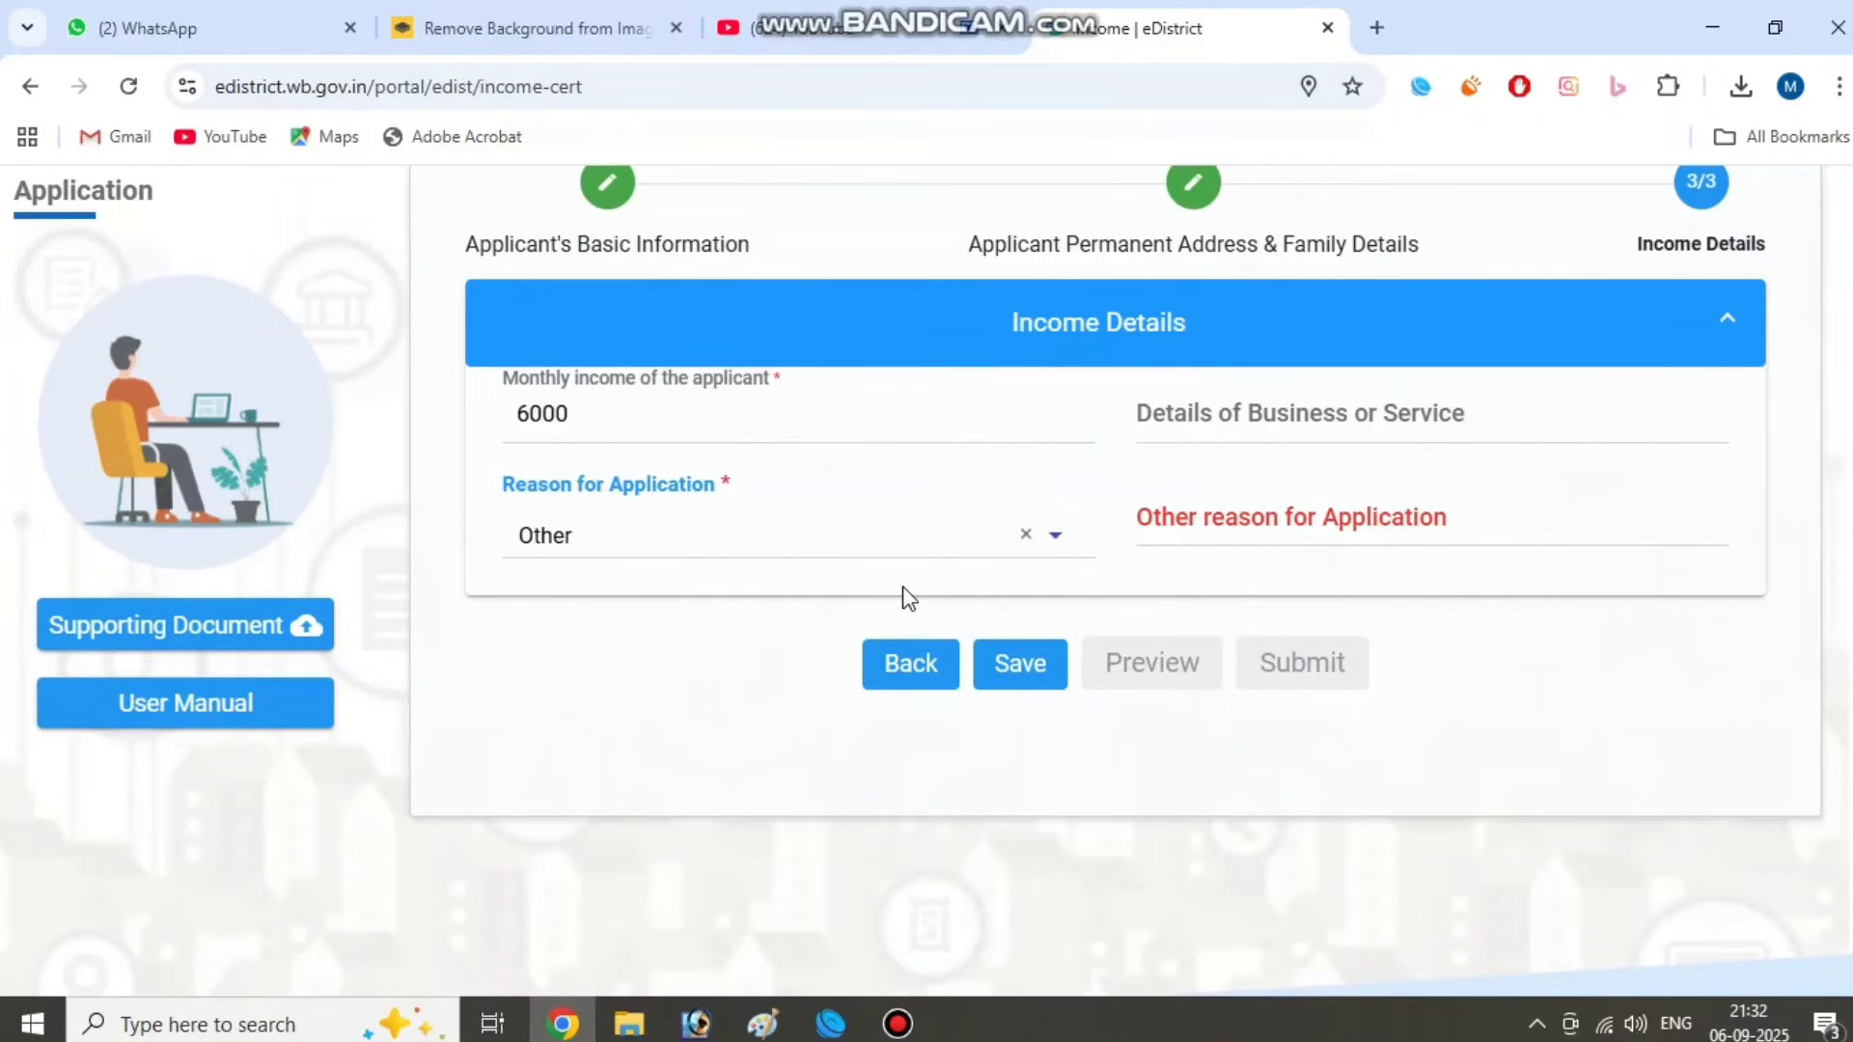
- Give 'scholarship' as the other reason and save the income details
left_click(1354, 521)
type("scholarship")
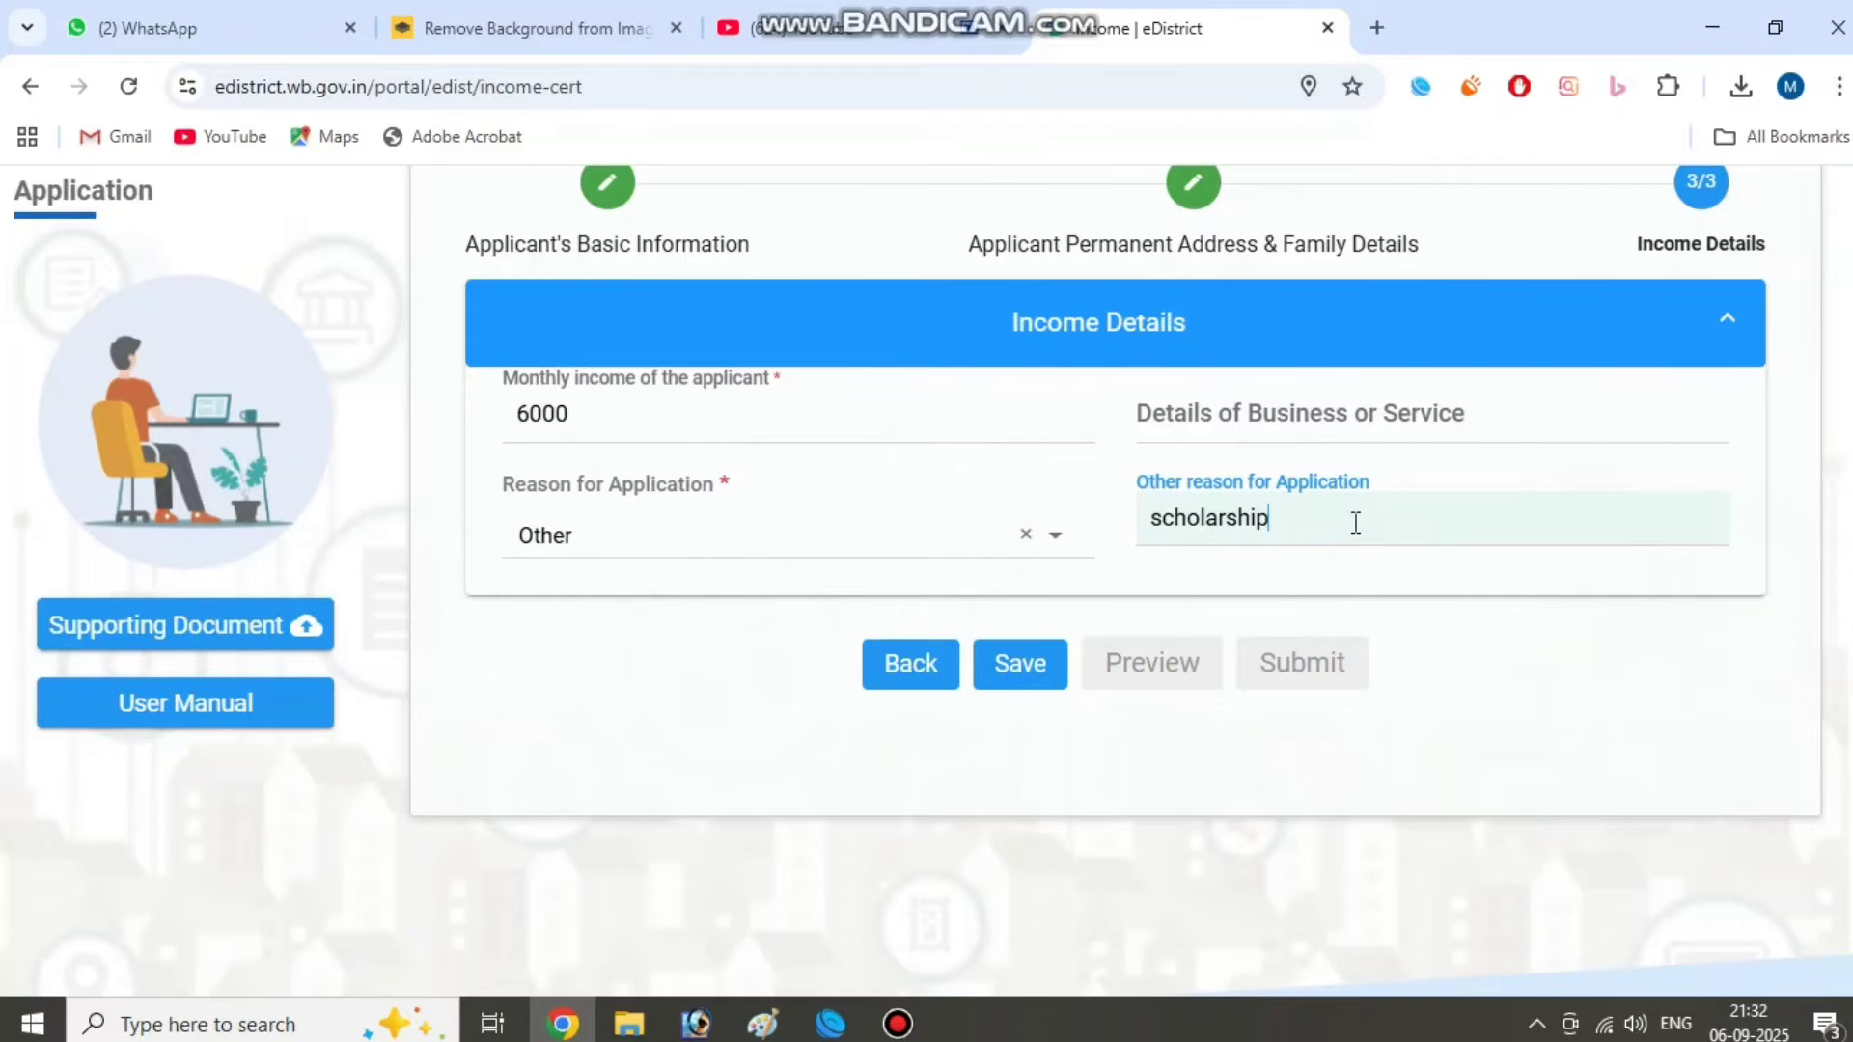
left_click(1560, 644)
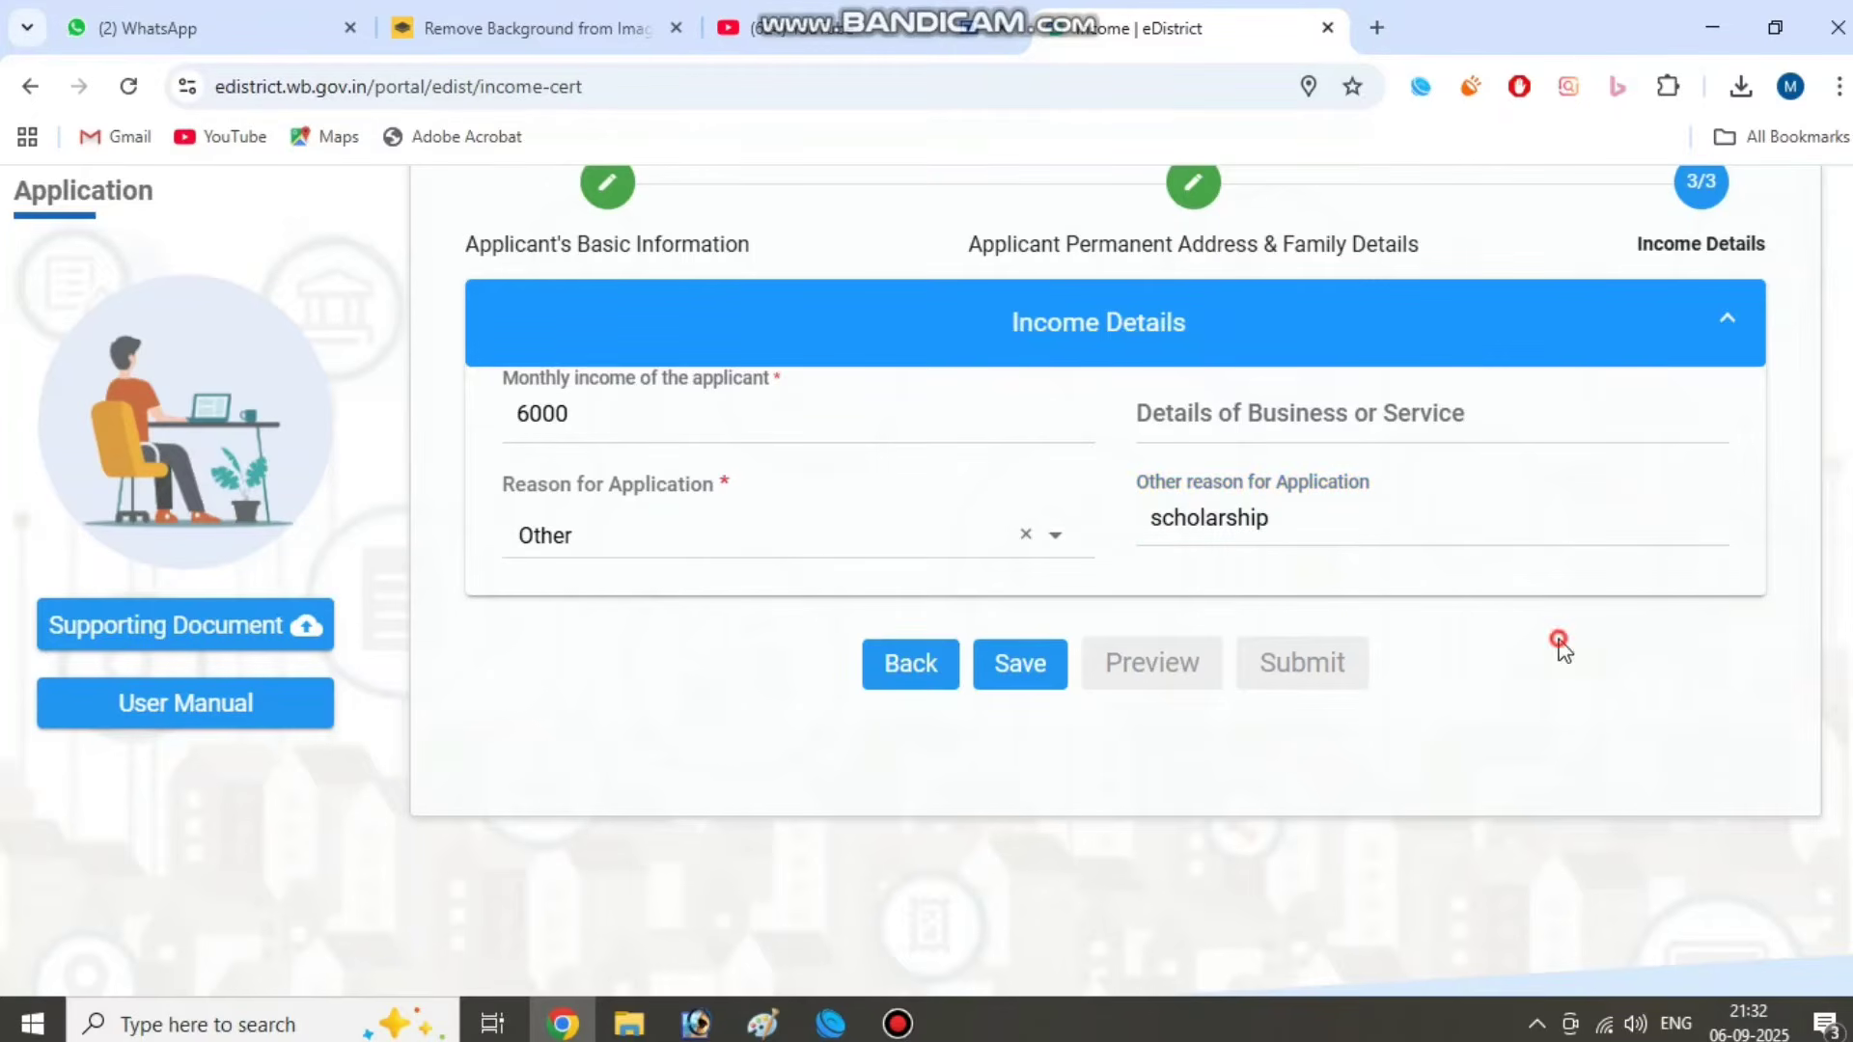
left_click(1061, 662)
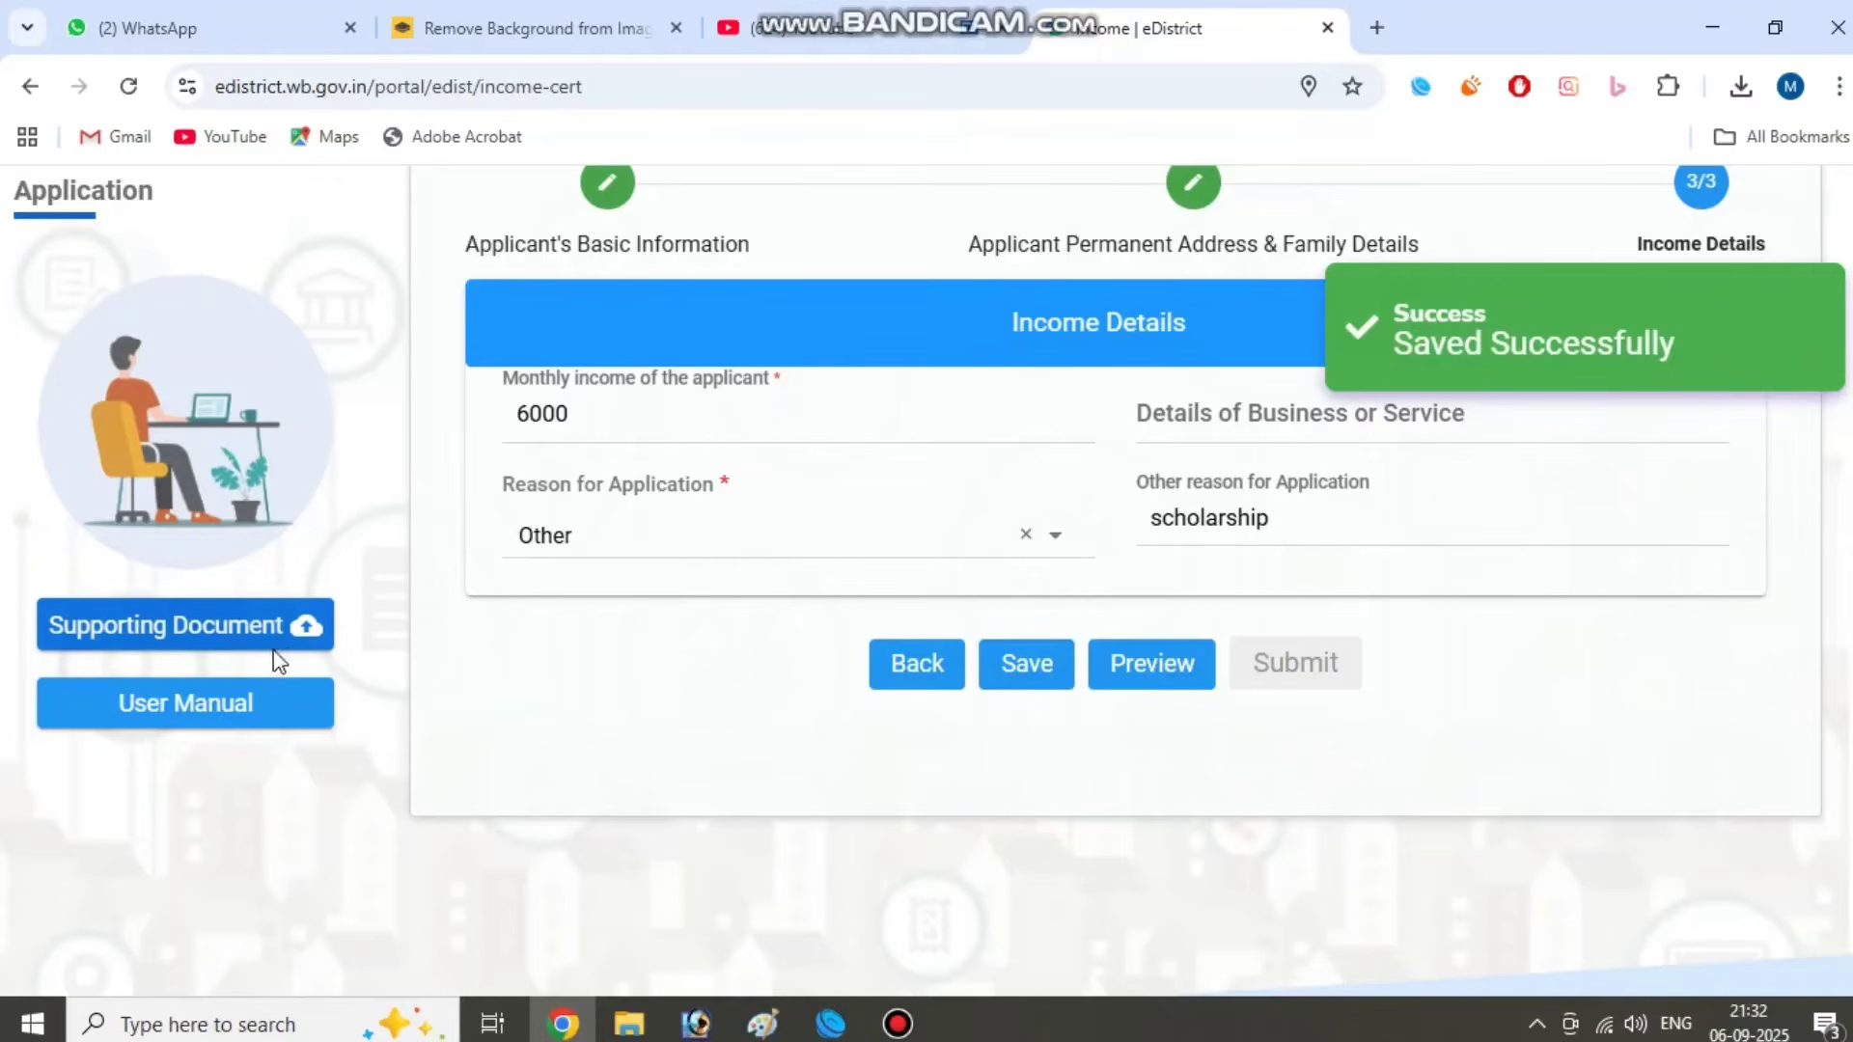
left_click(198, 619)
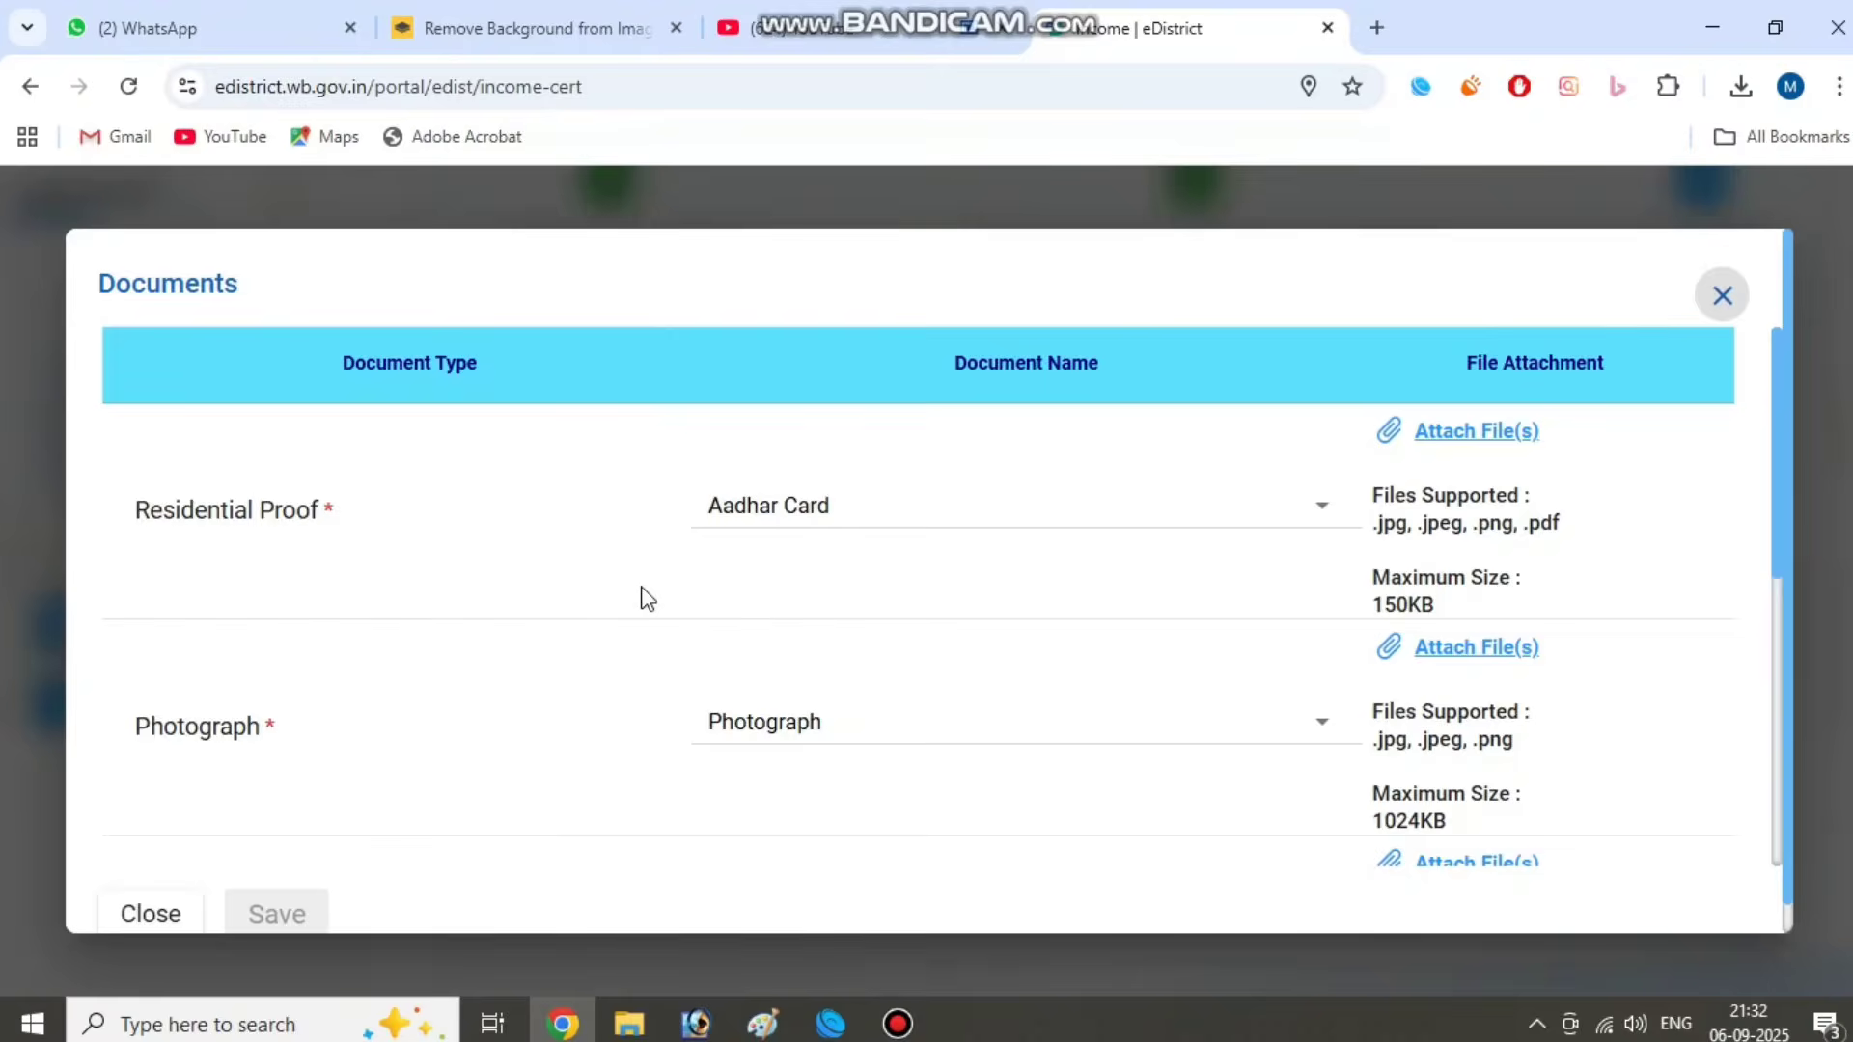
- Keep Aadhar Card as the residential proof, noting its 150KB size limit
left_click_drag(133, 521, 297, 511)
left_click(310, 512)
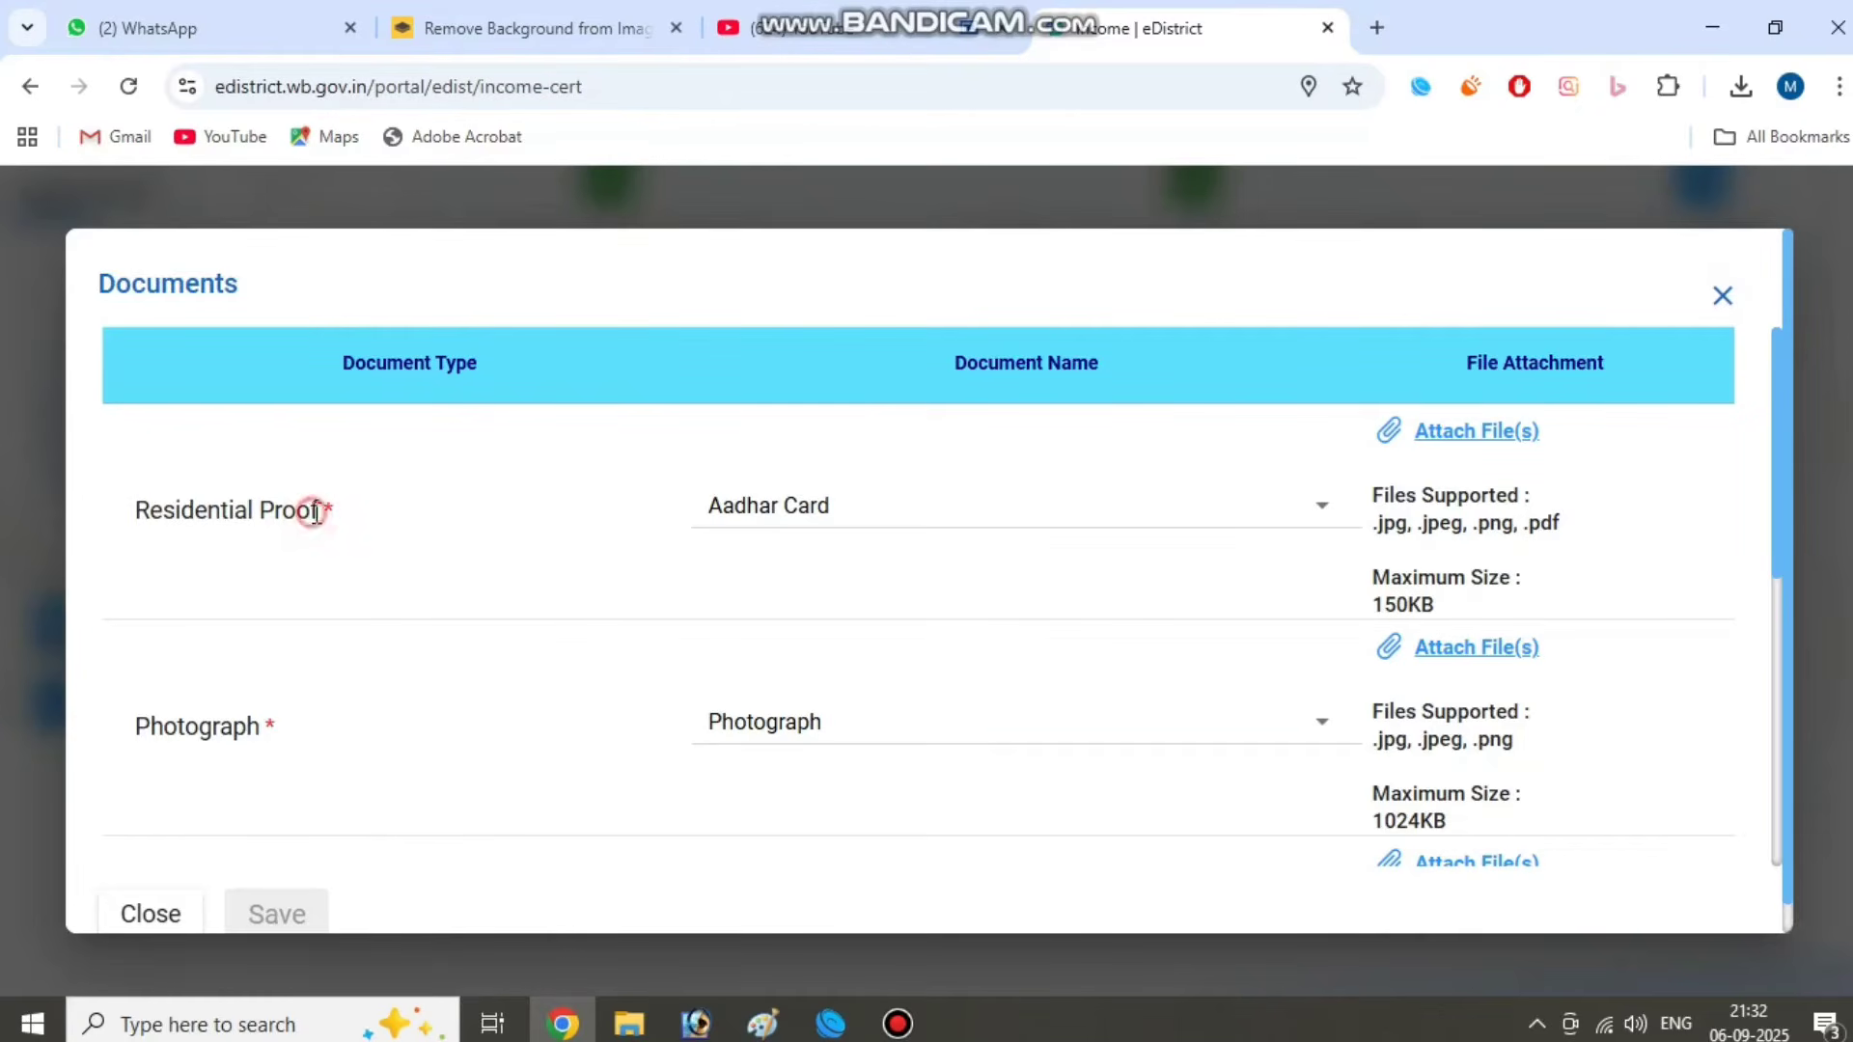
left_click(839, 510)
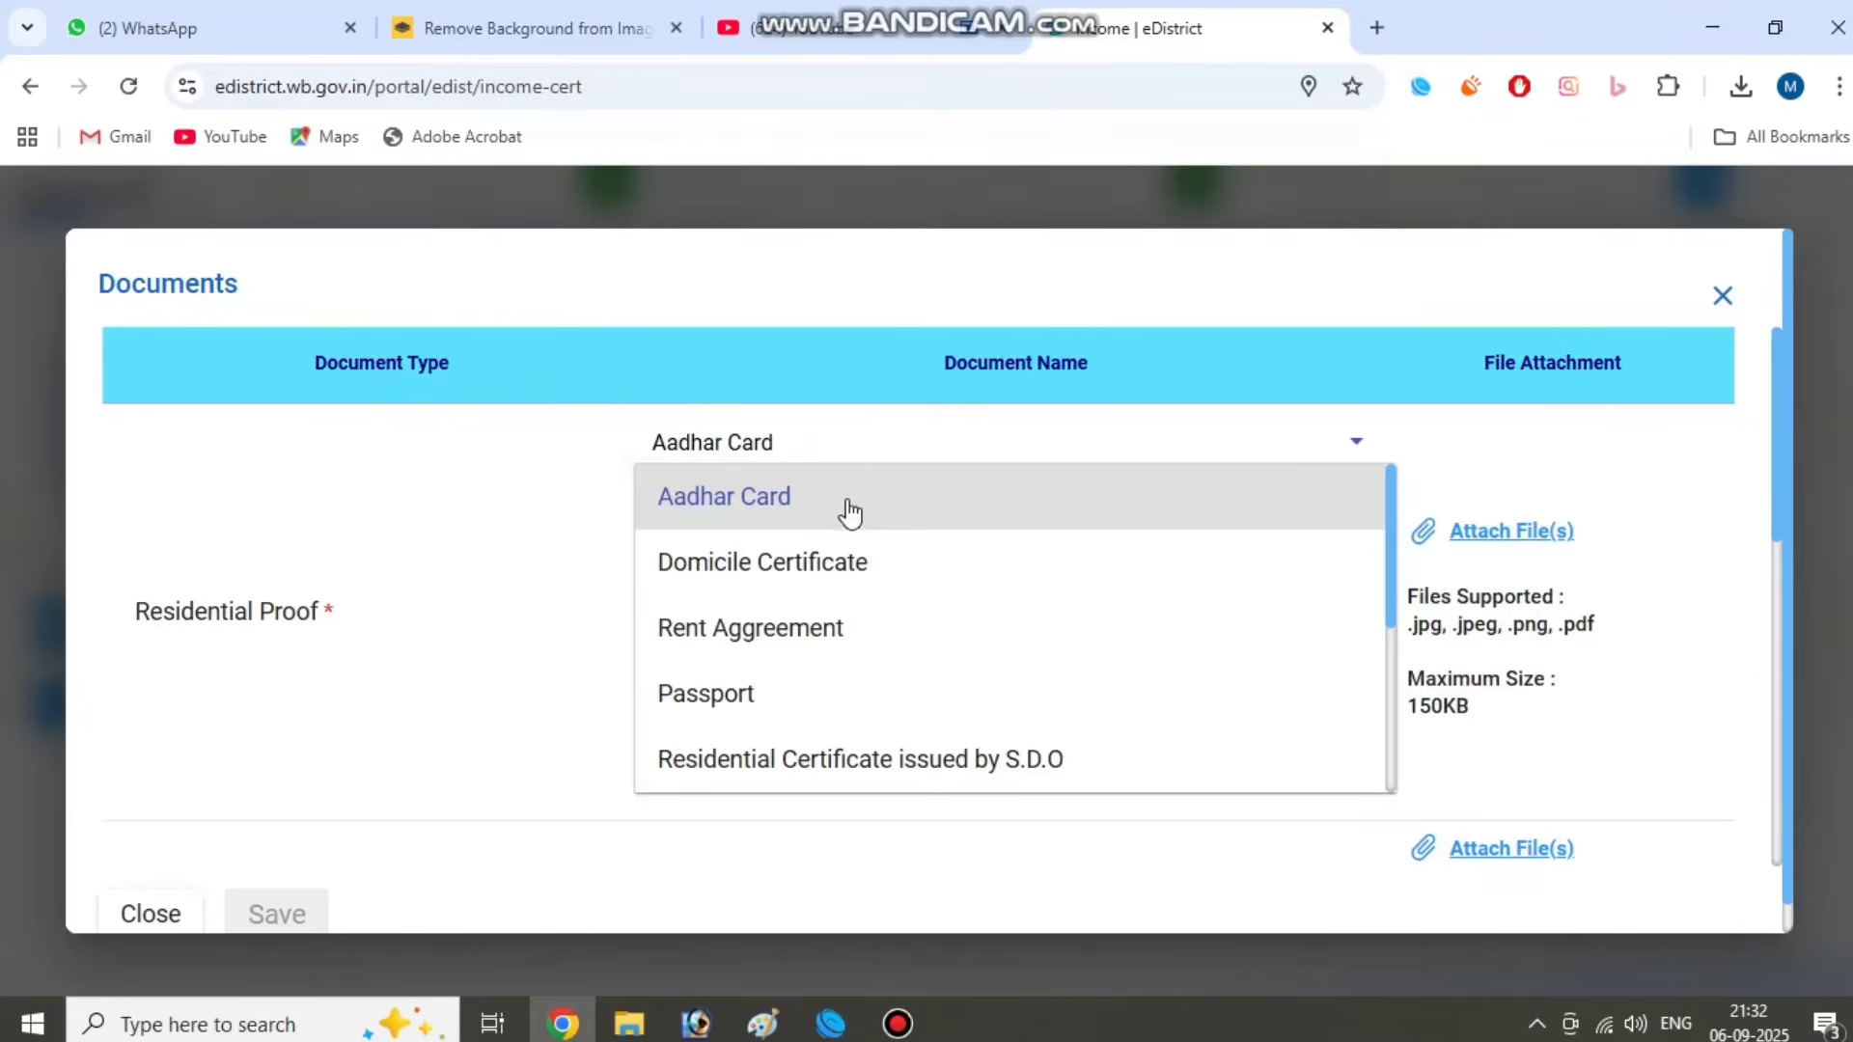
left_click(844, 507)
left_click_drag(1438, 608, 1380, 587)
left_click(1393, 592)
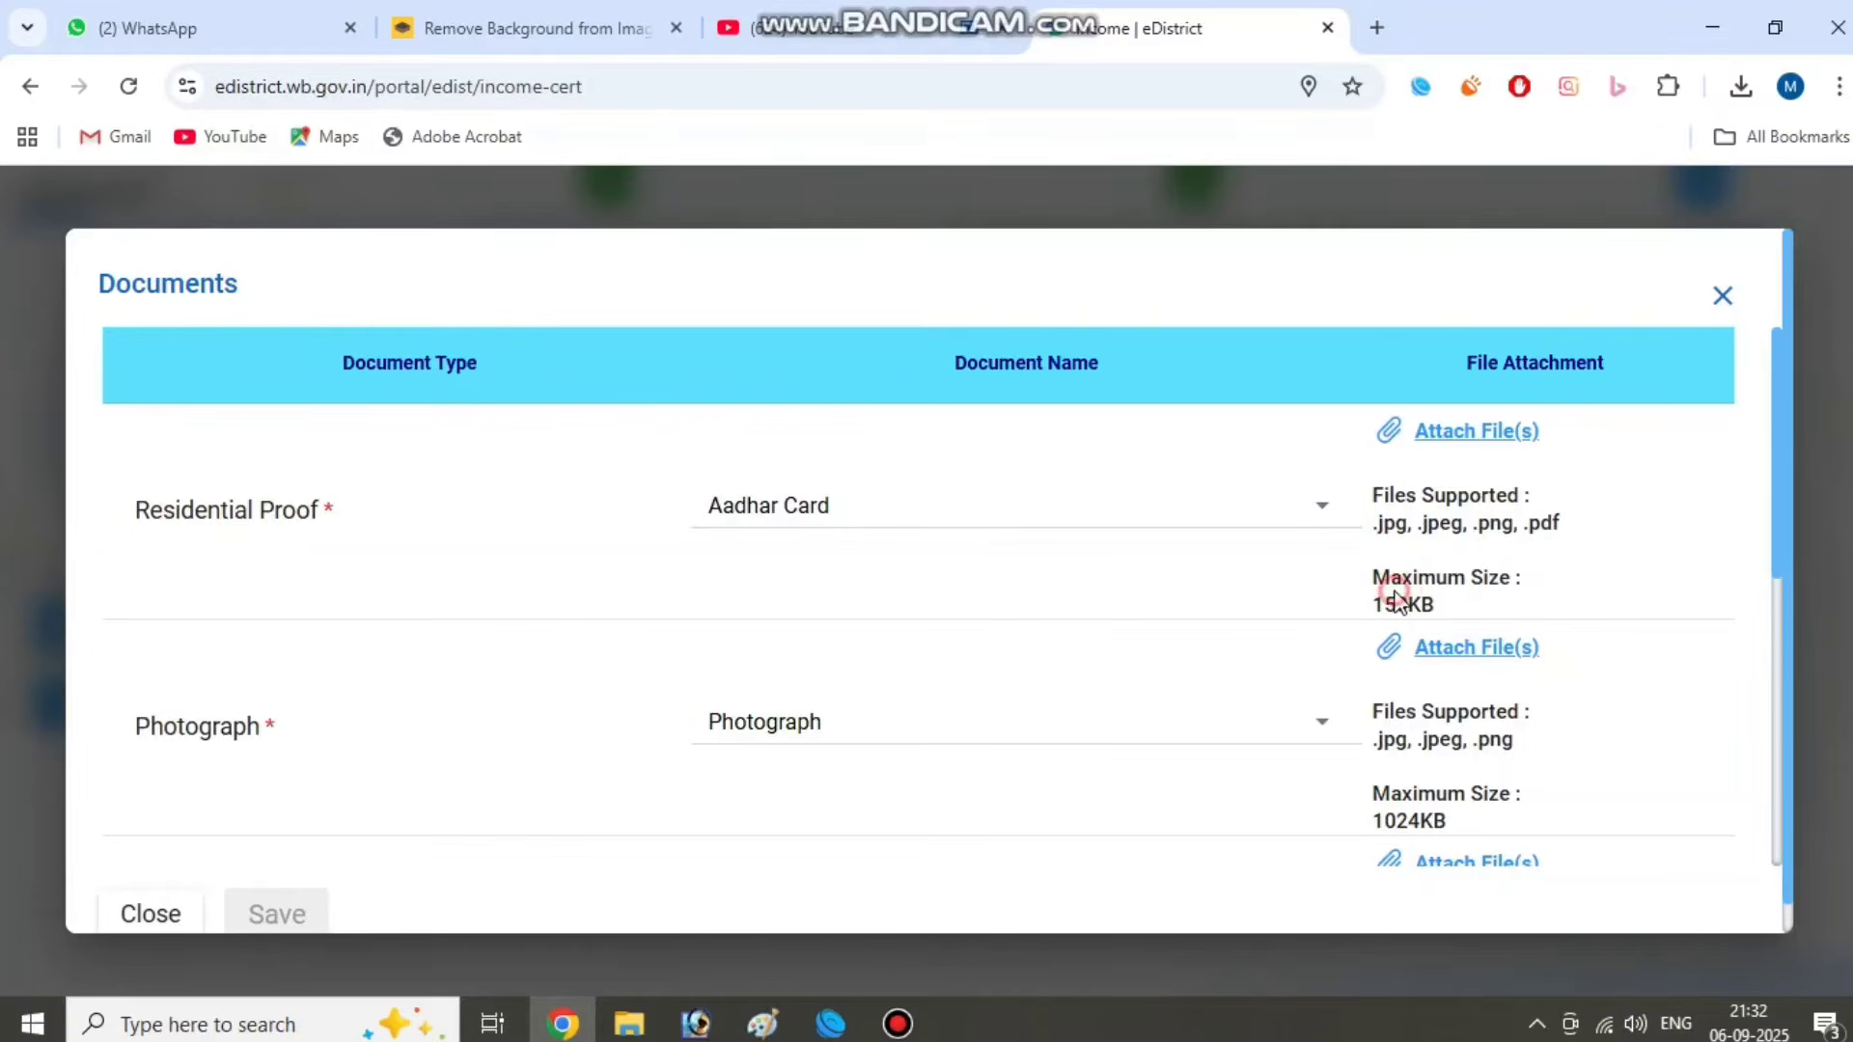
- Choose Income proof from Gram Pradhan/Municipality Councilor as the income proof document
scroll(1223, 600, "down", 1)
left_click_drag(136, 590, 331, 606)
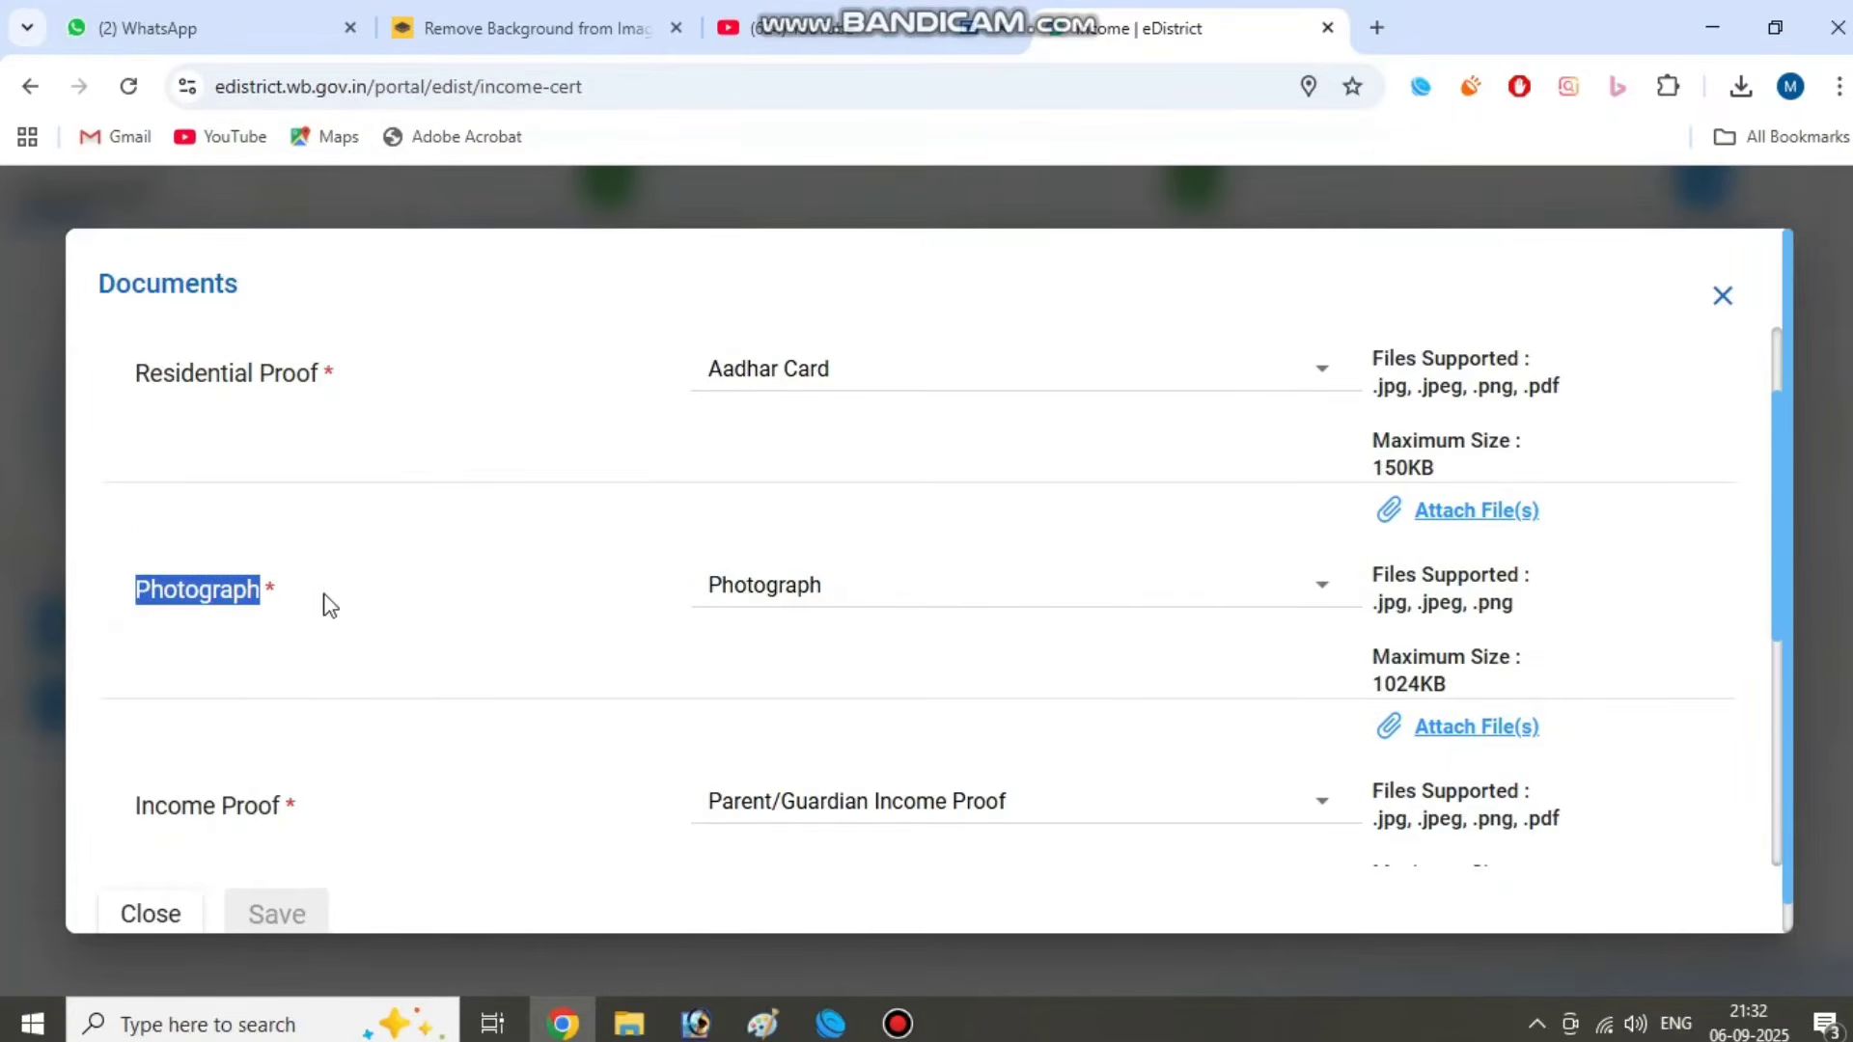
left_click_drag(1448, 683, 1370, 685)
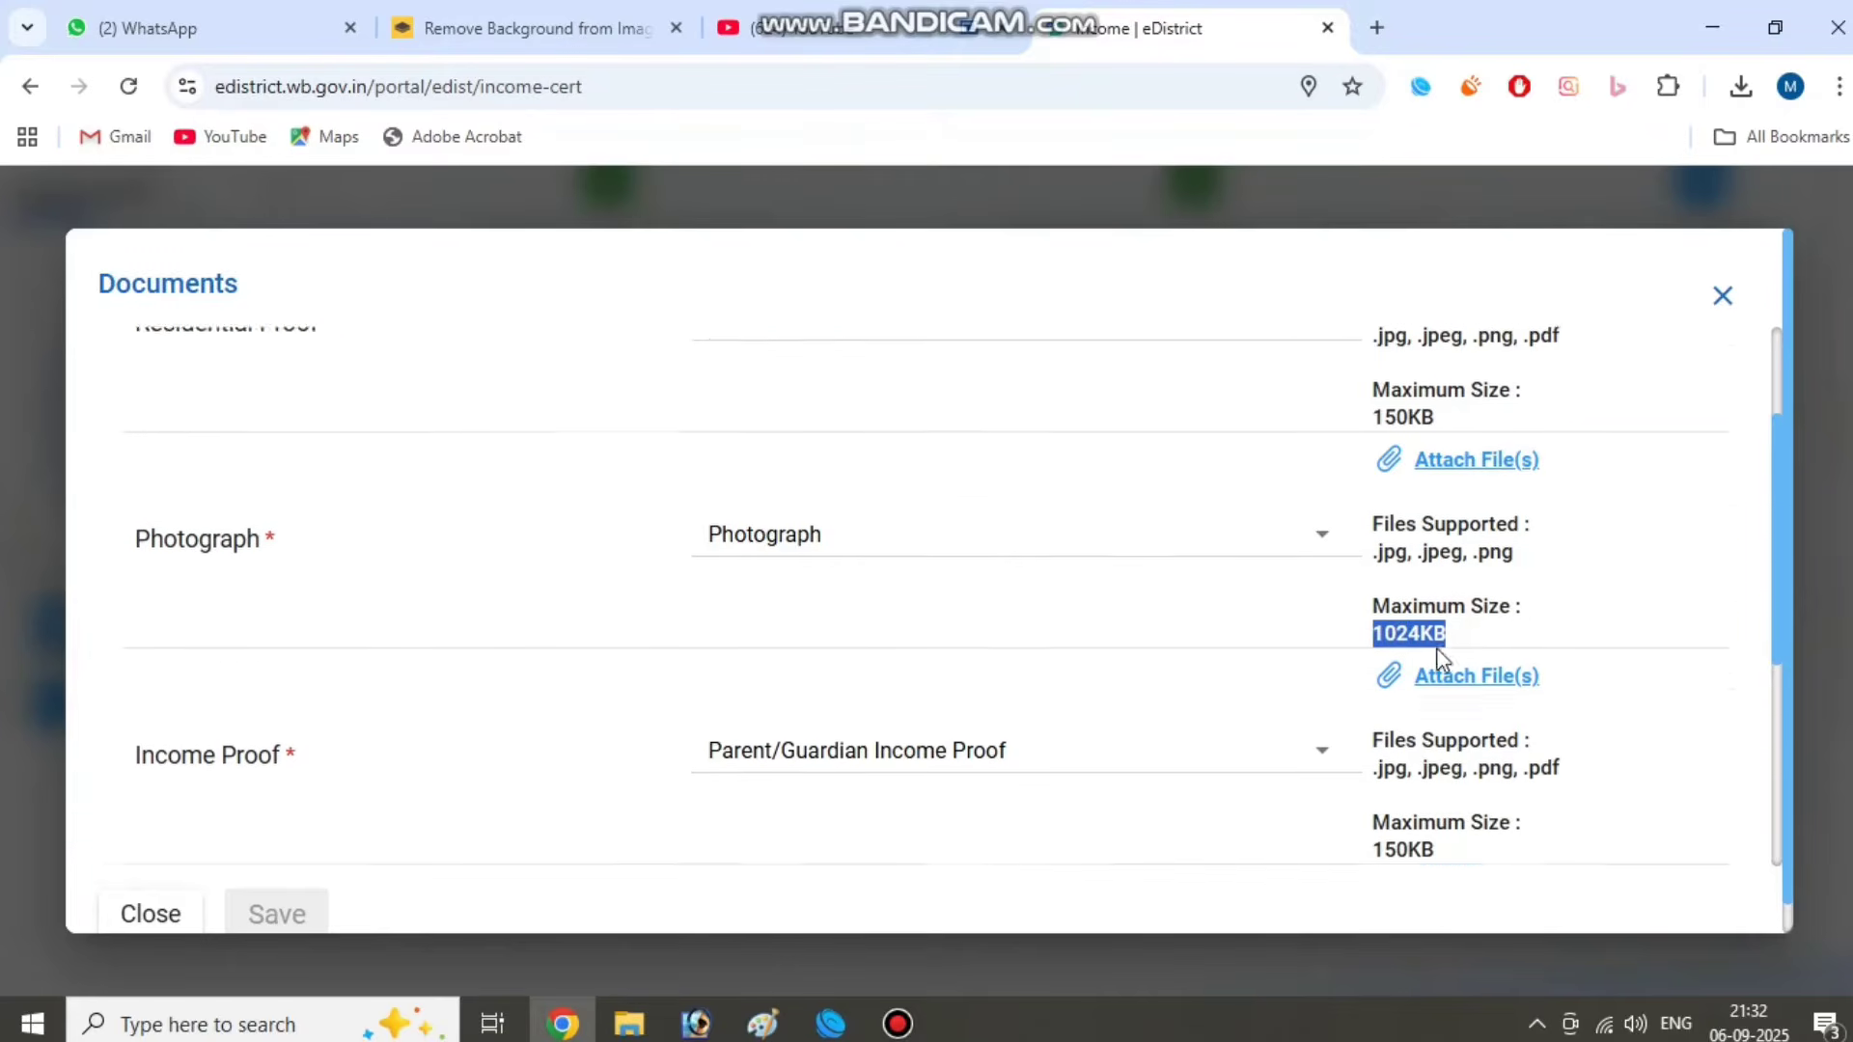
scroll(1436, 646, "down", 1)
left_click_drag(136, 690, 327, 686)
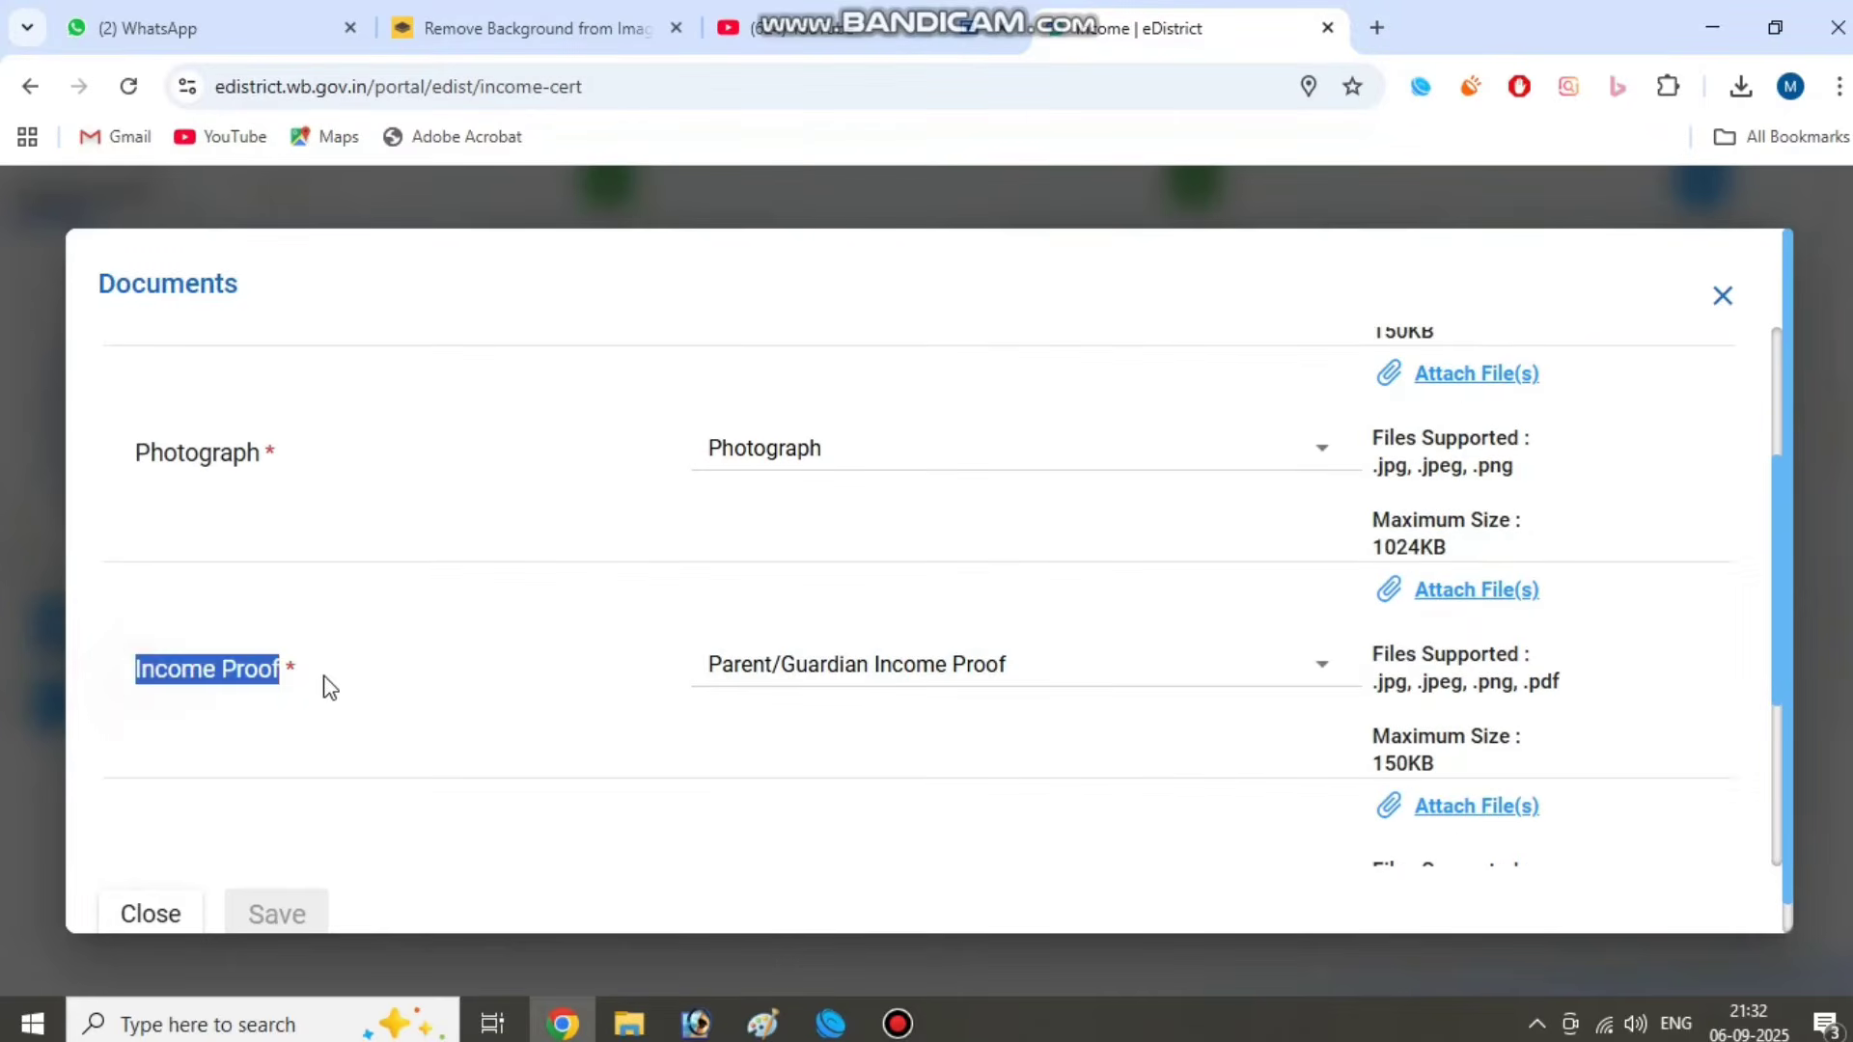
left_click(849, 666)
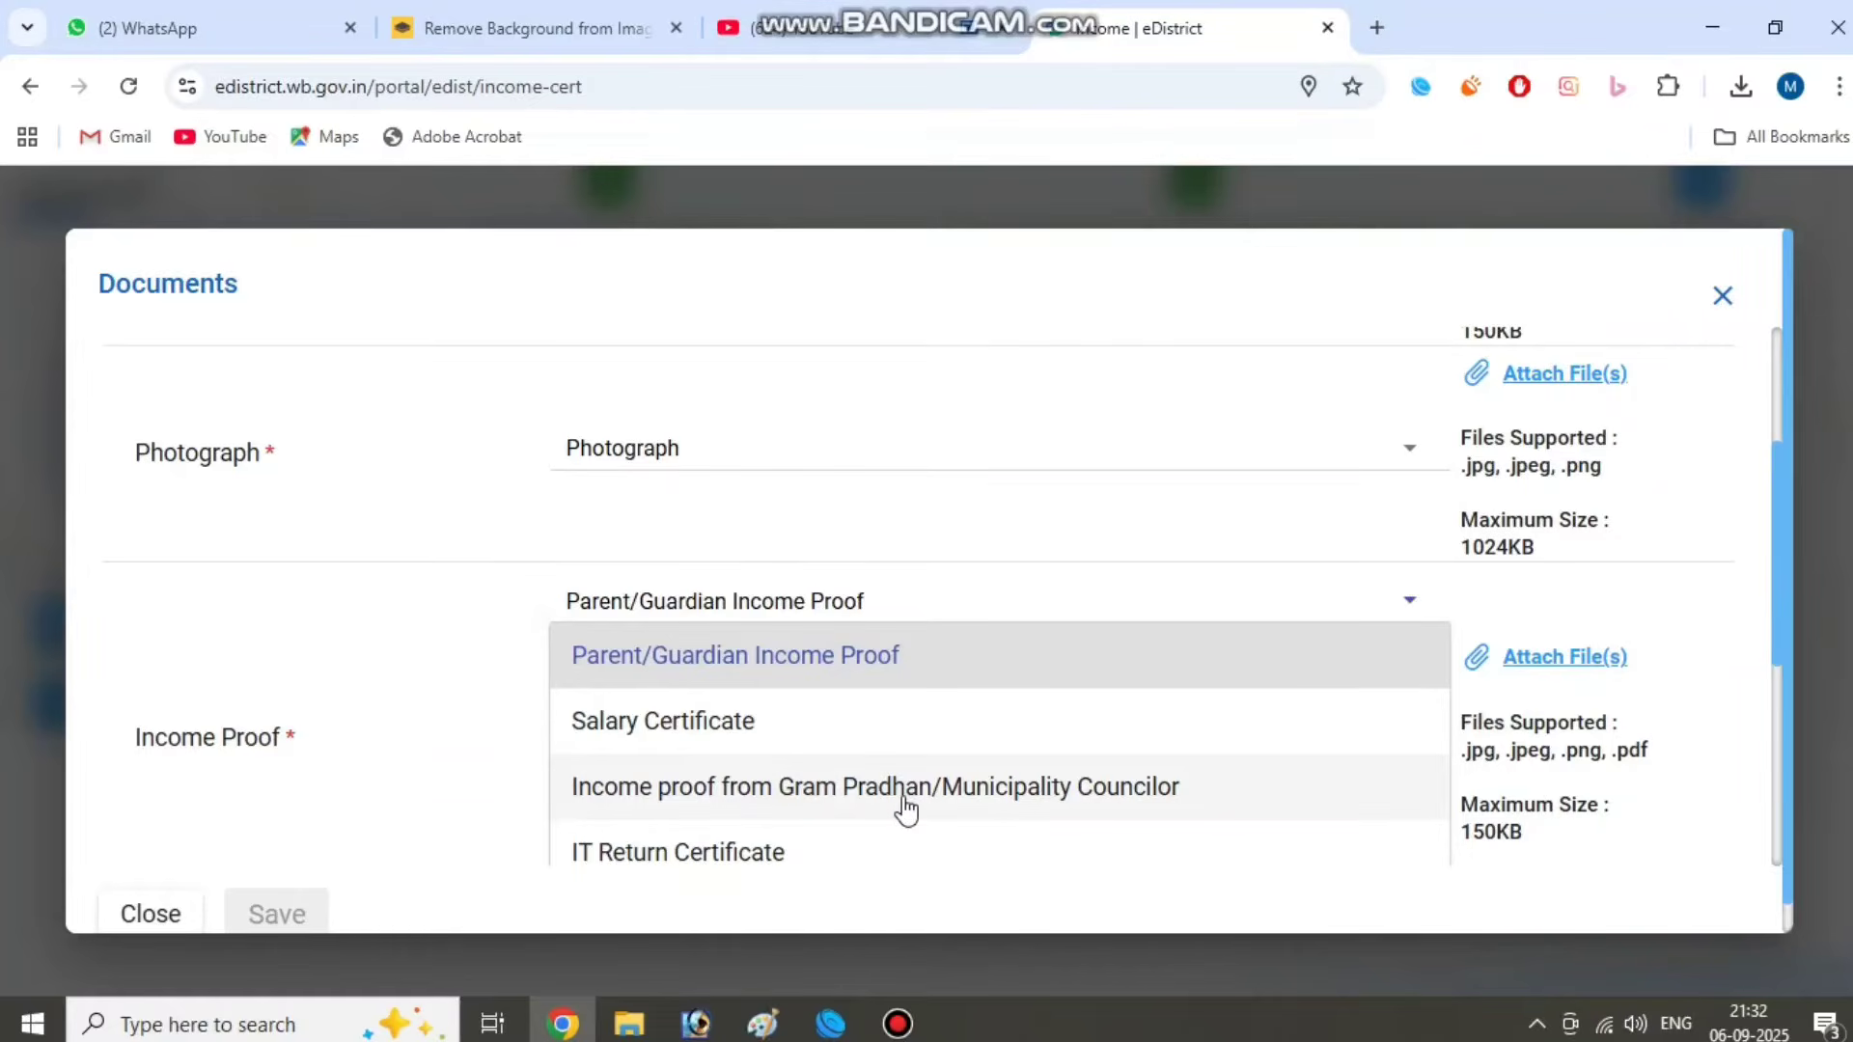
left_click(970, 786)
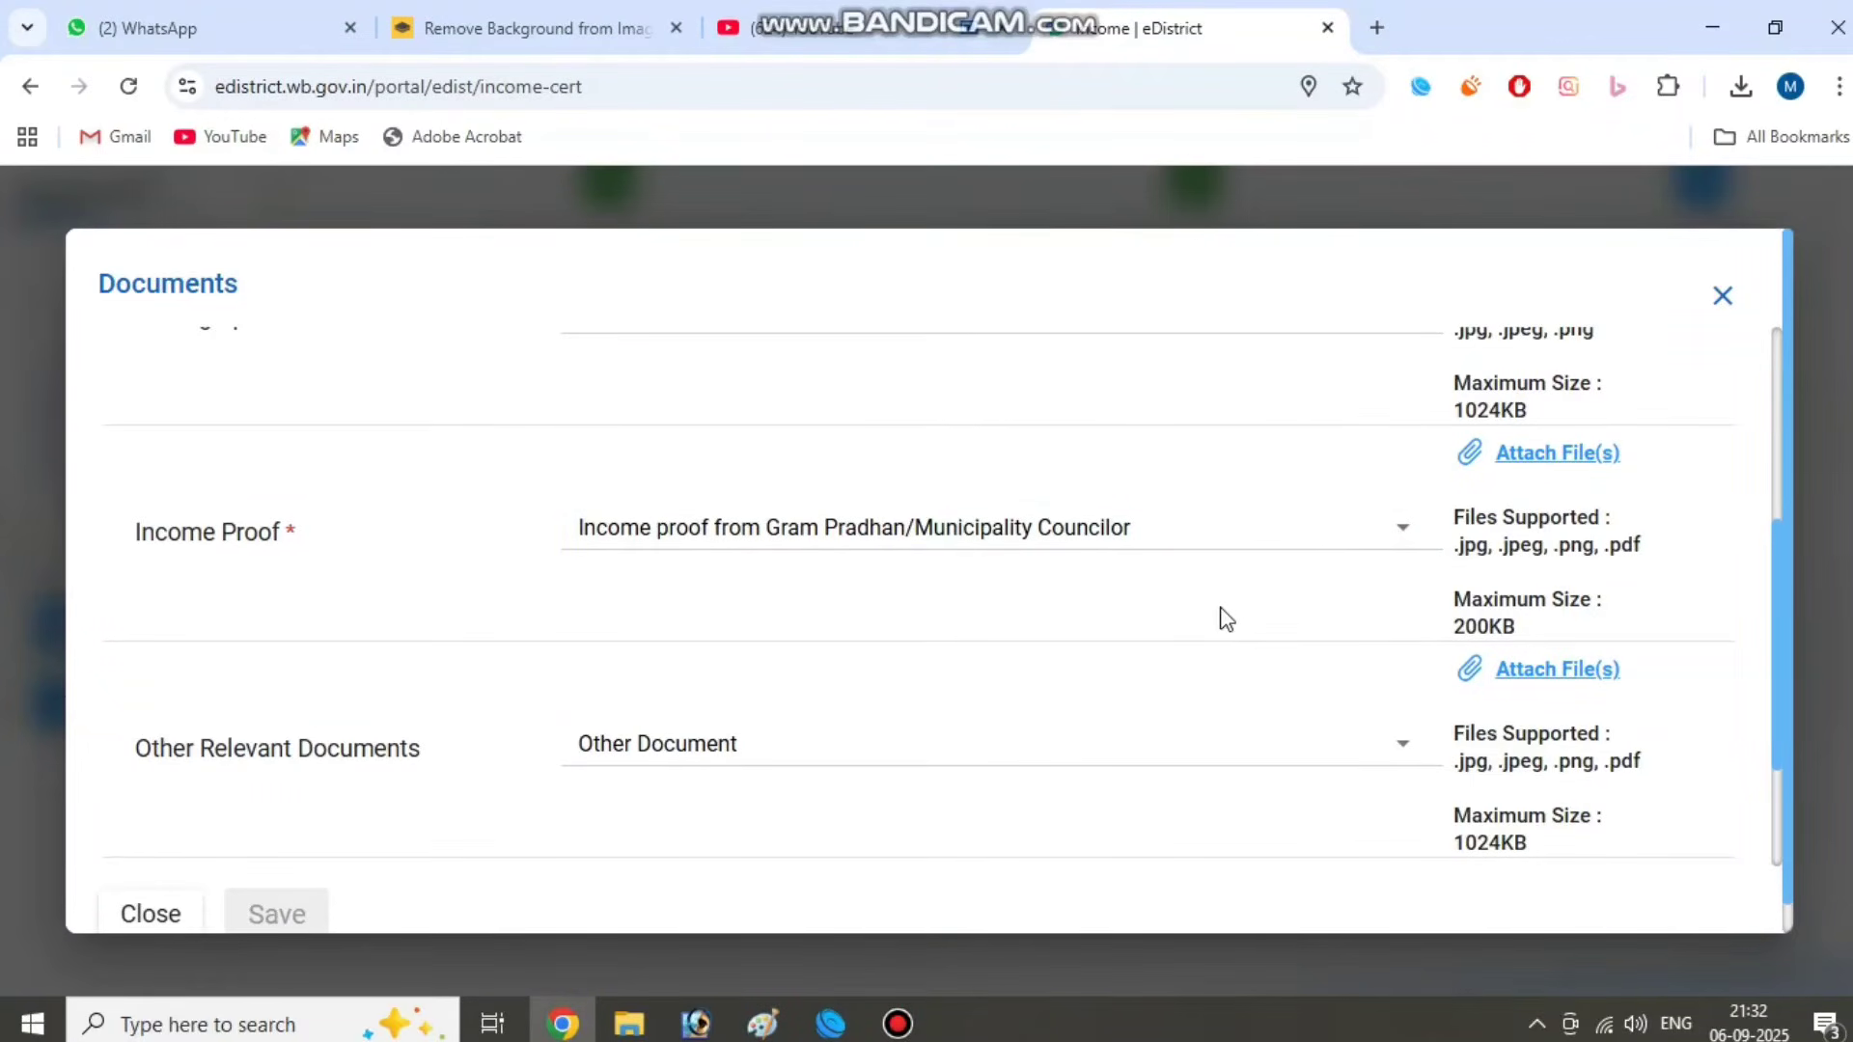
left_click(897, 1021)
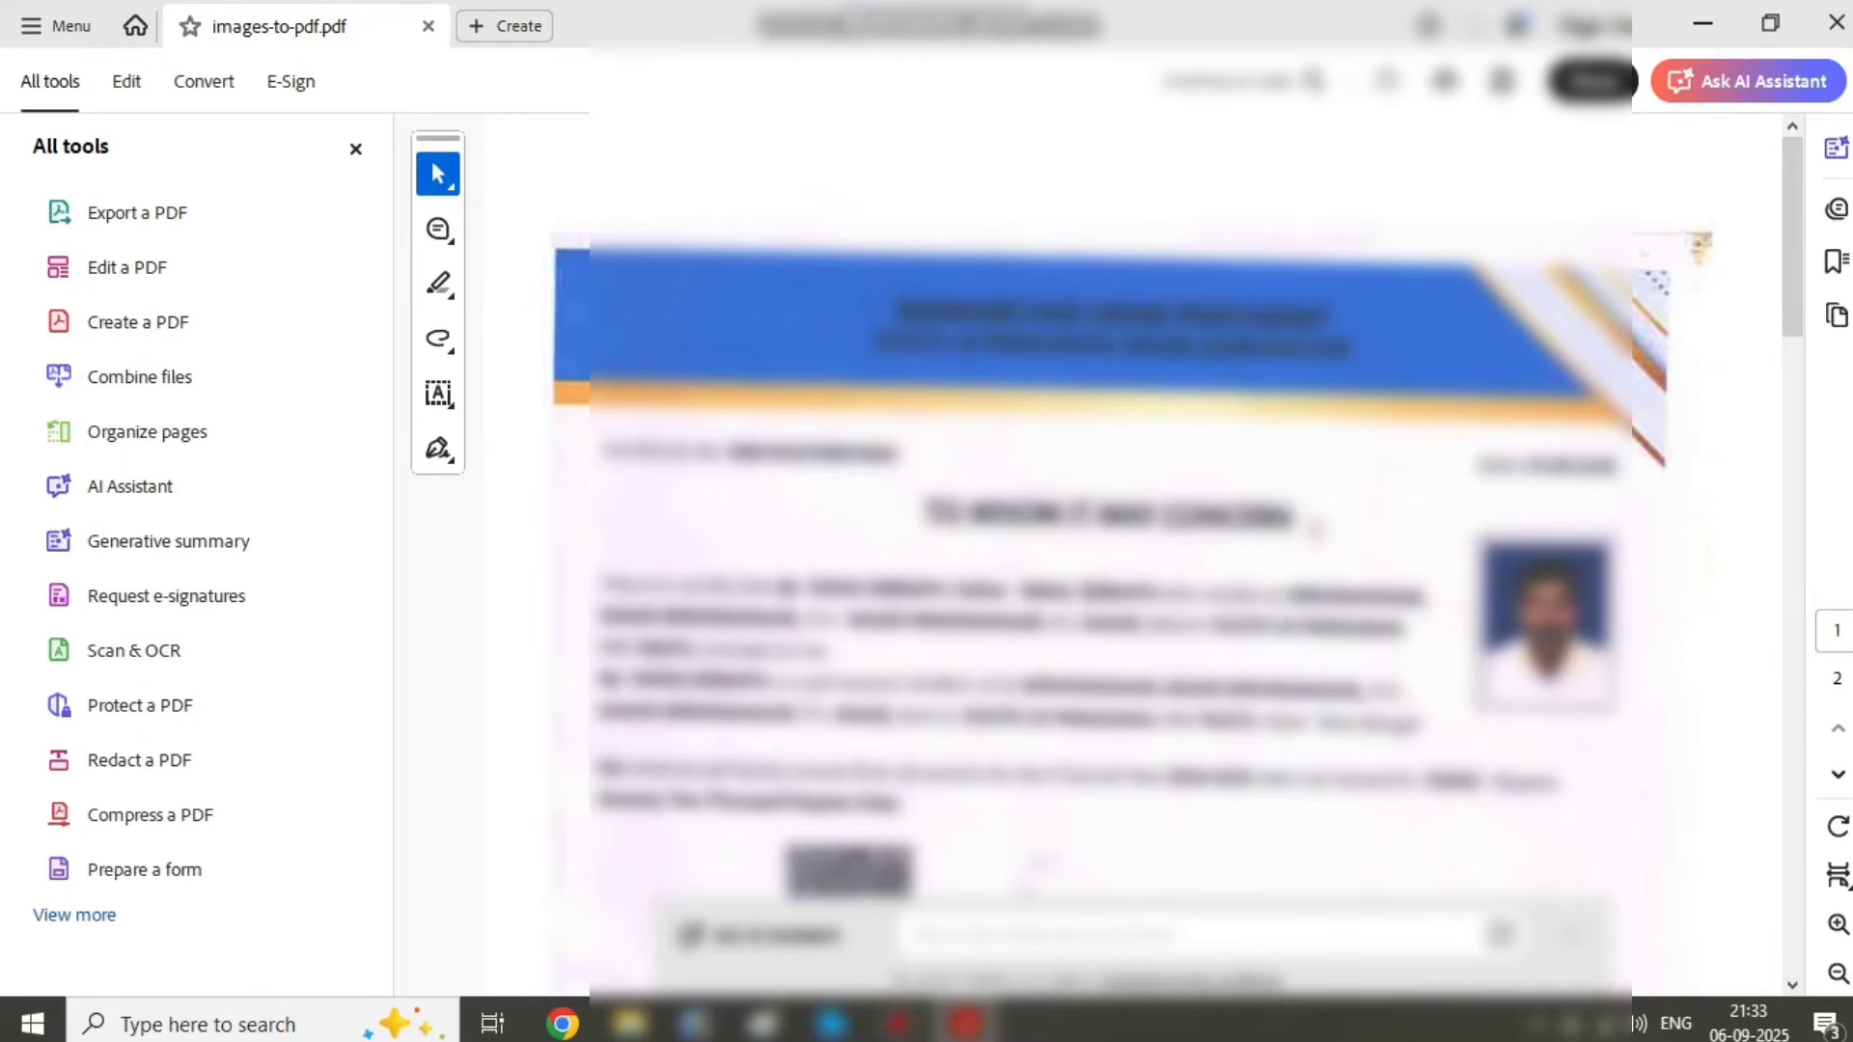
- Scroll through both pages of images-to-pdf.pdf to review the Gram Panchayat income certificate
scroll(1803, 325, "down", 3)
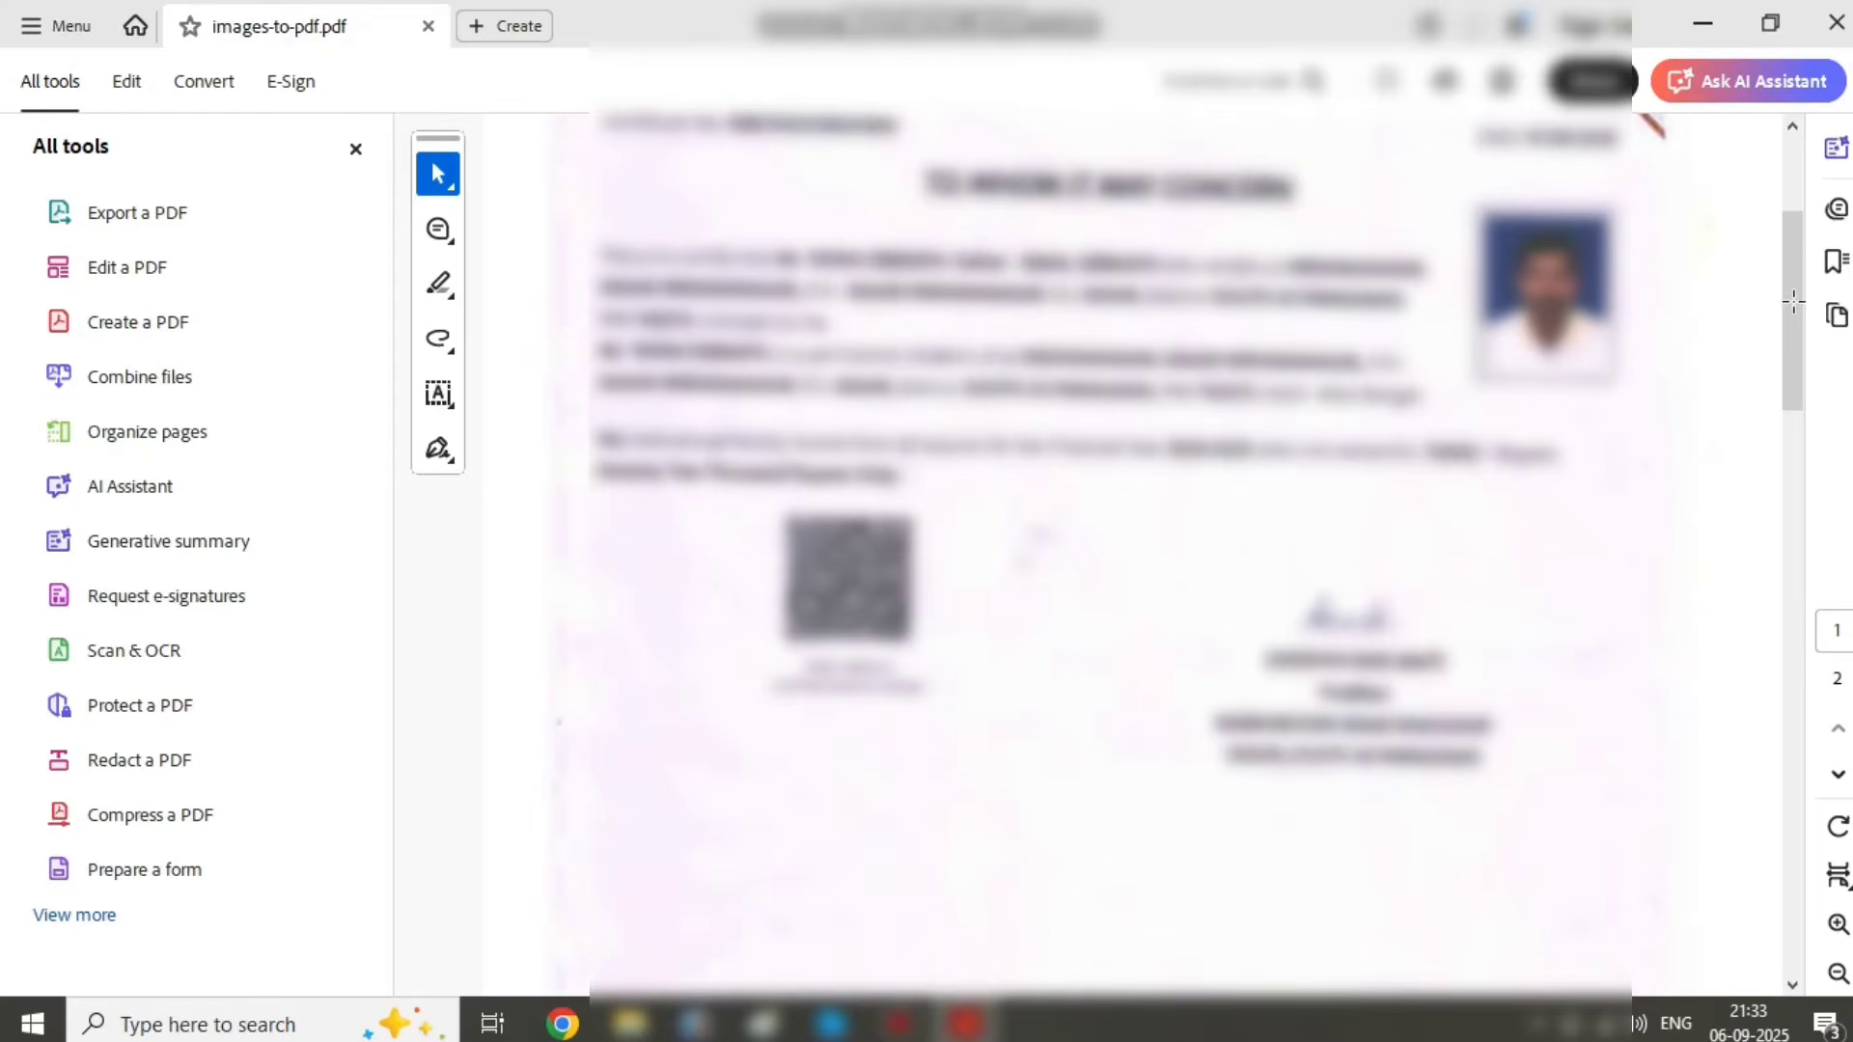
scroll(1637, 355, "down", 5)
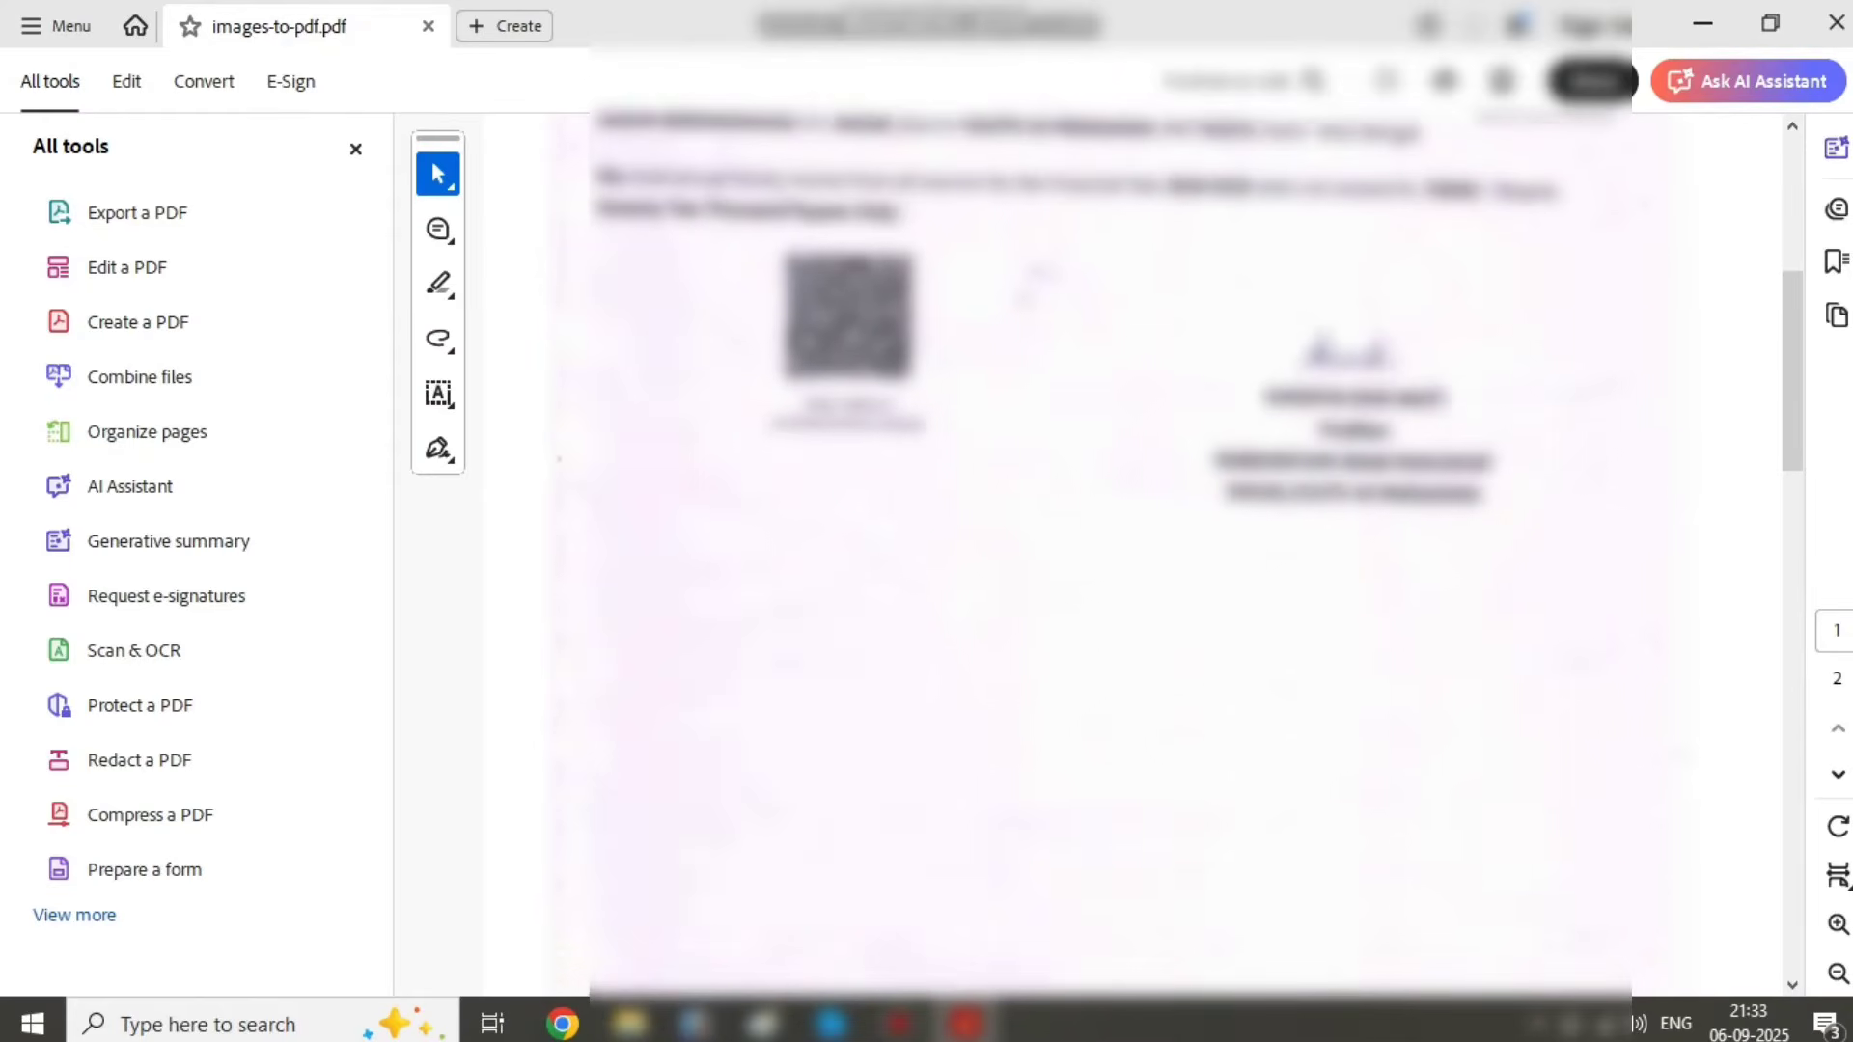
scroll(1579, 493, "down", 7)
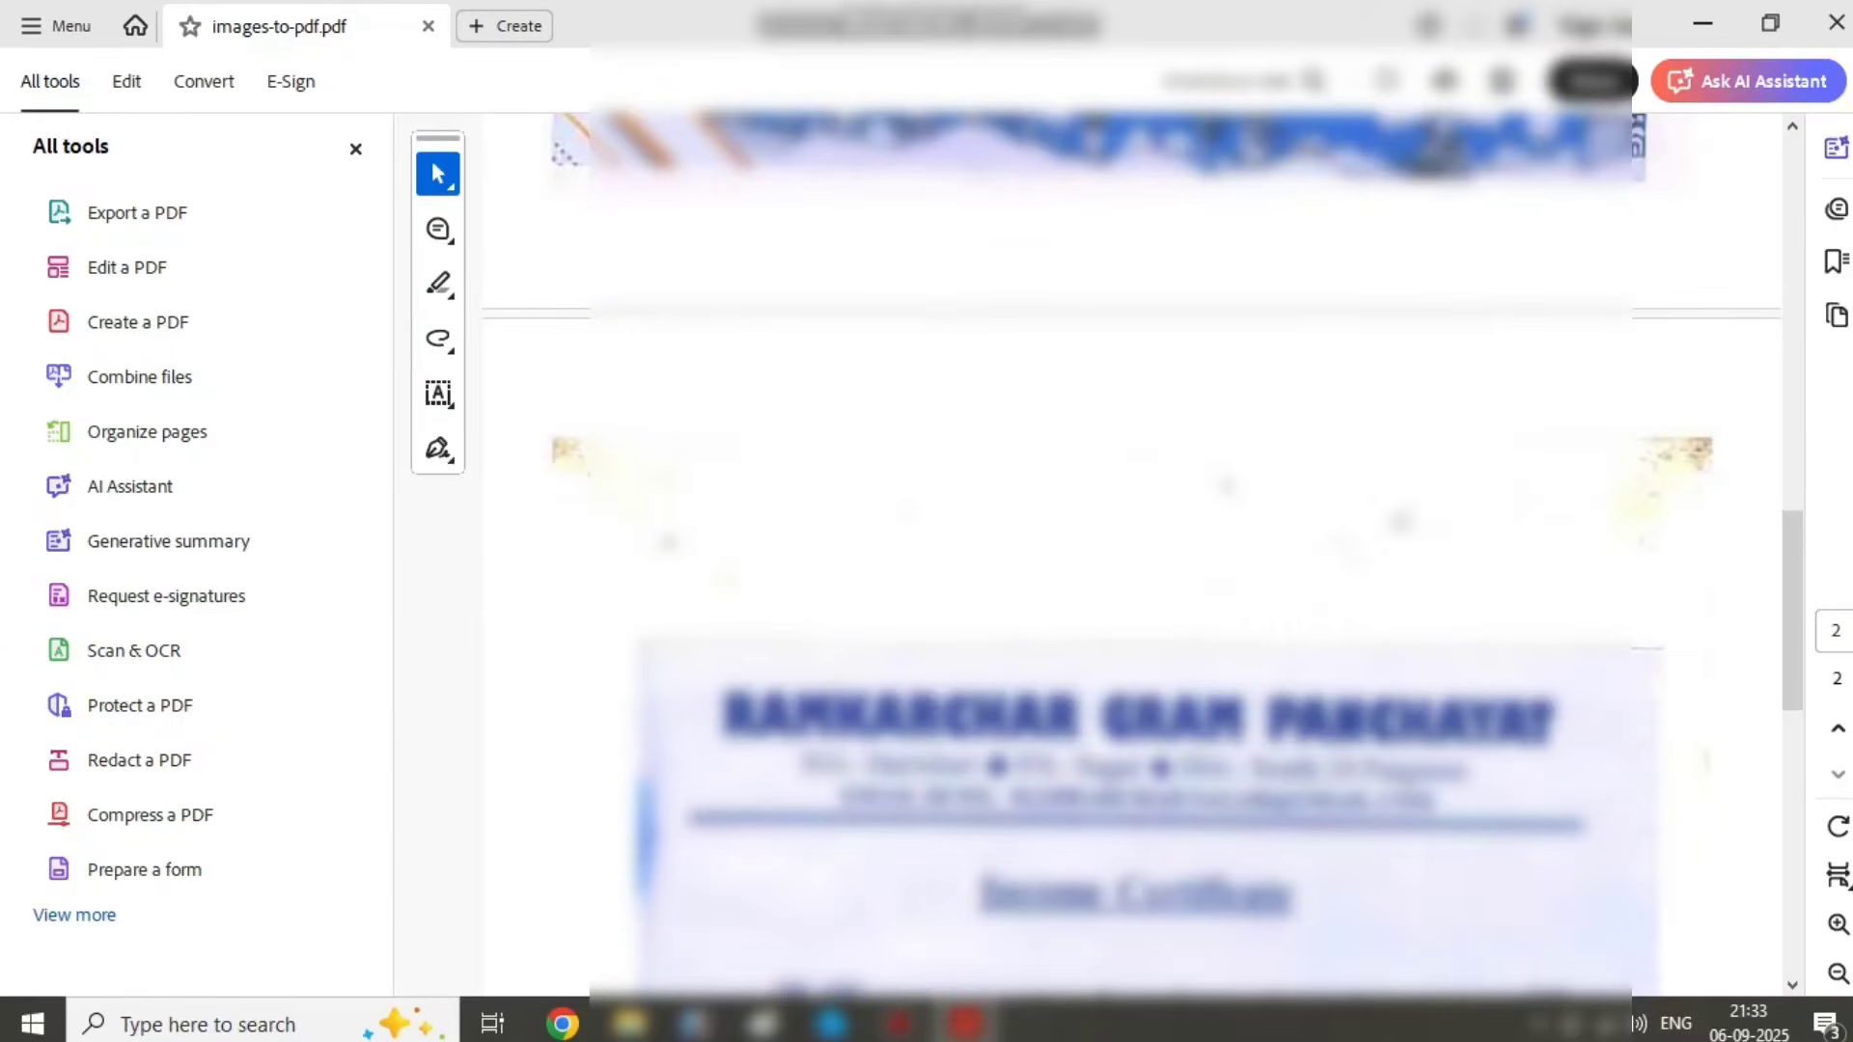
scroll(1317, 632, "down", 3)
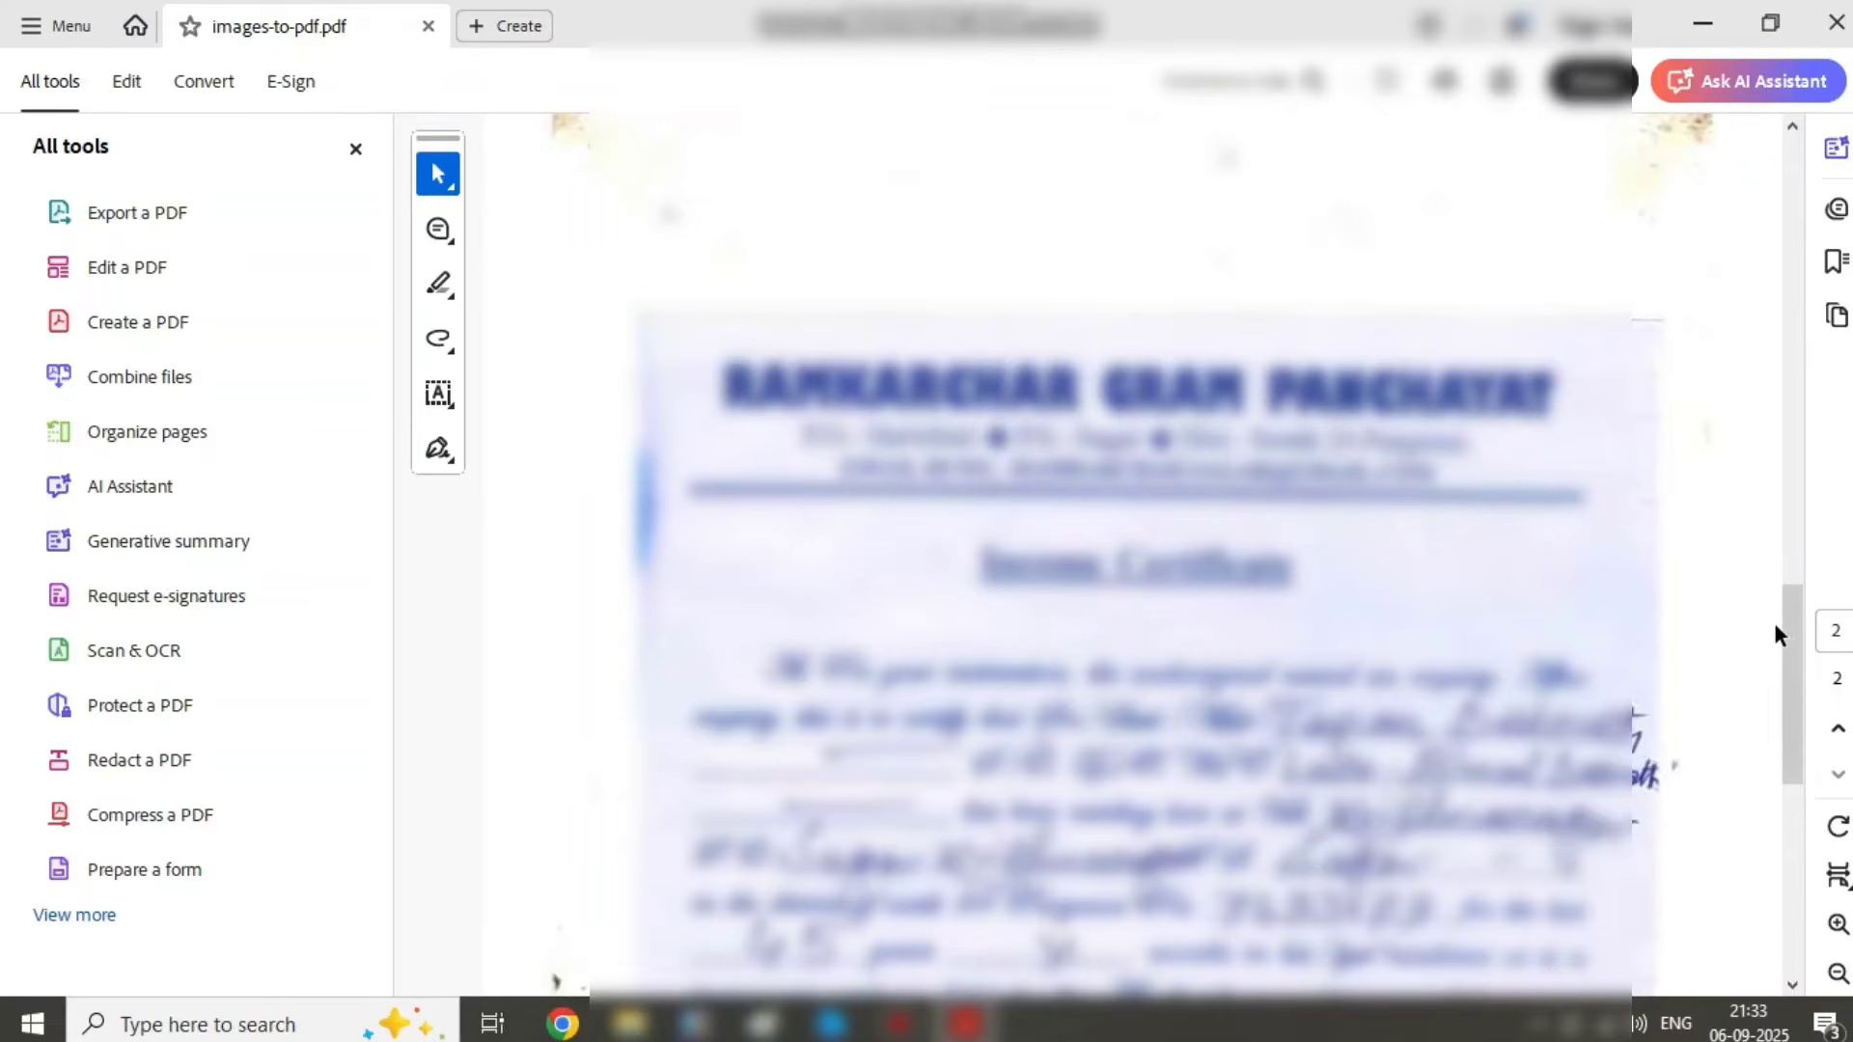
left_click_drag(1785, 623, 1790, 807)
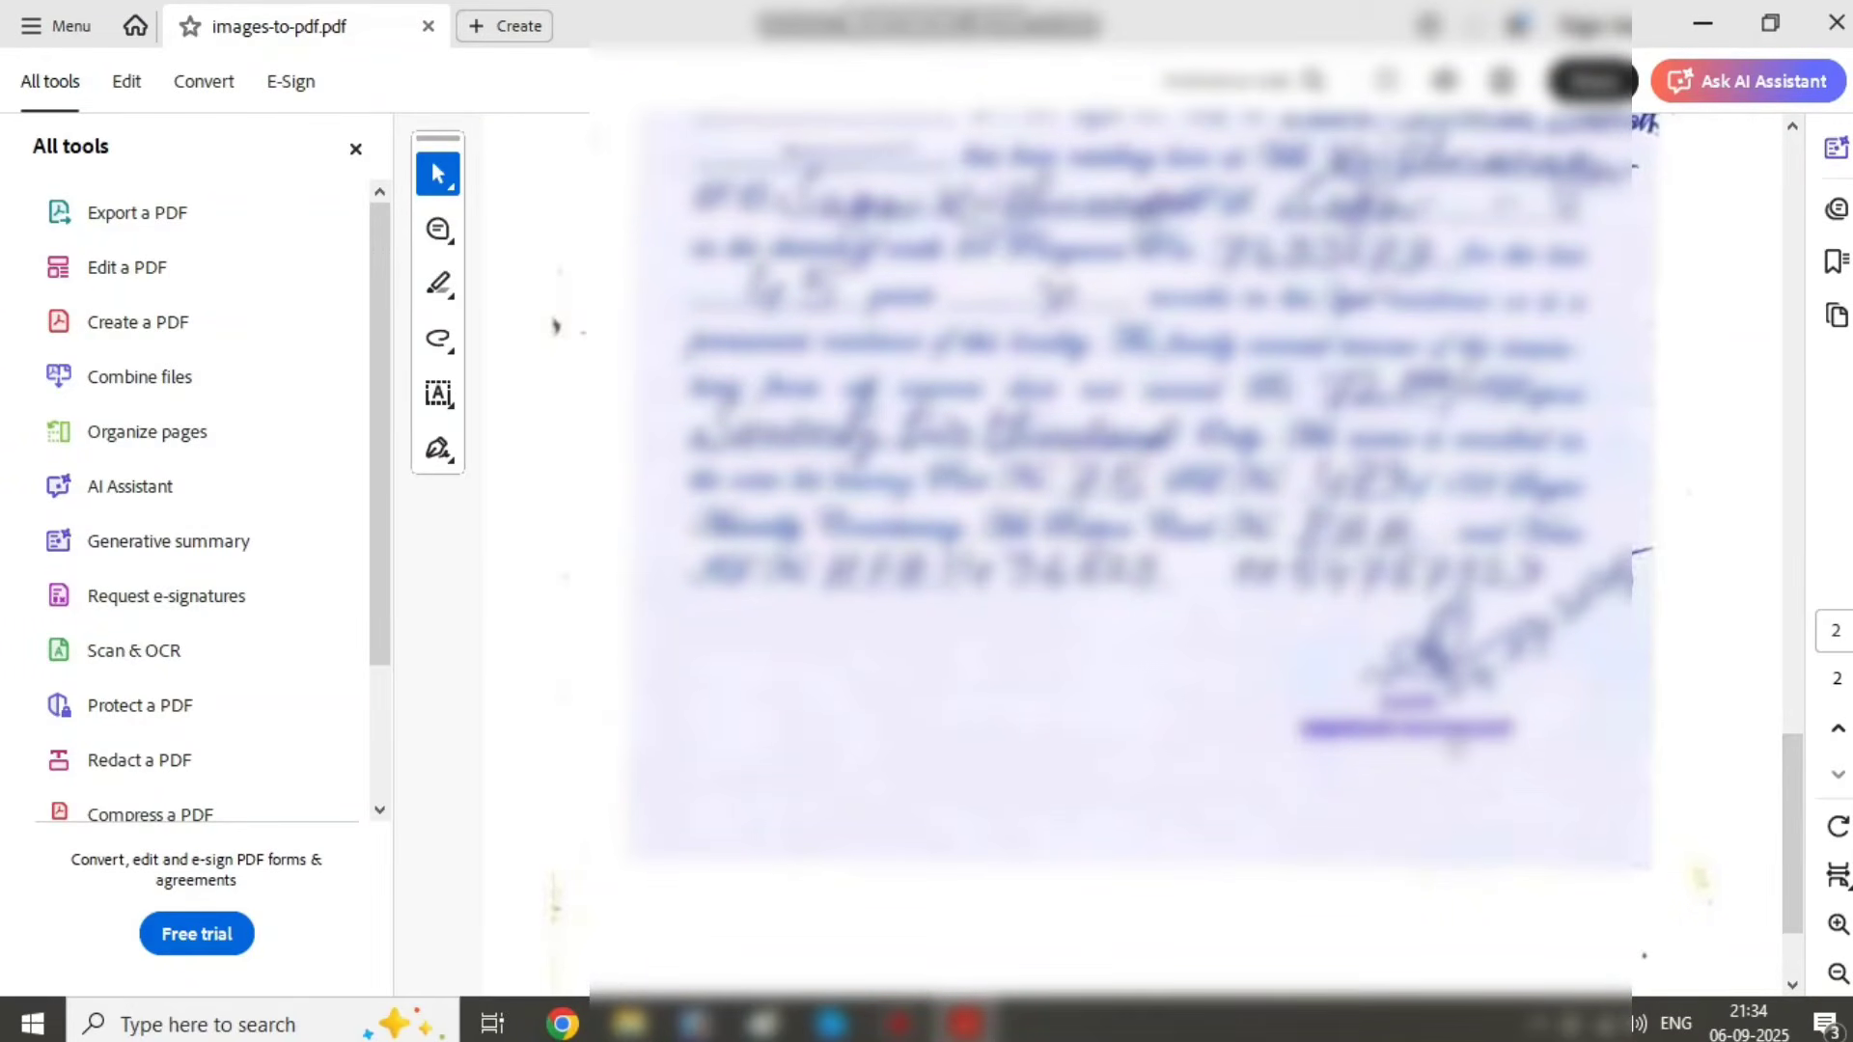
scroll(557, 386, "up", 3)
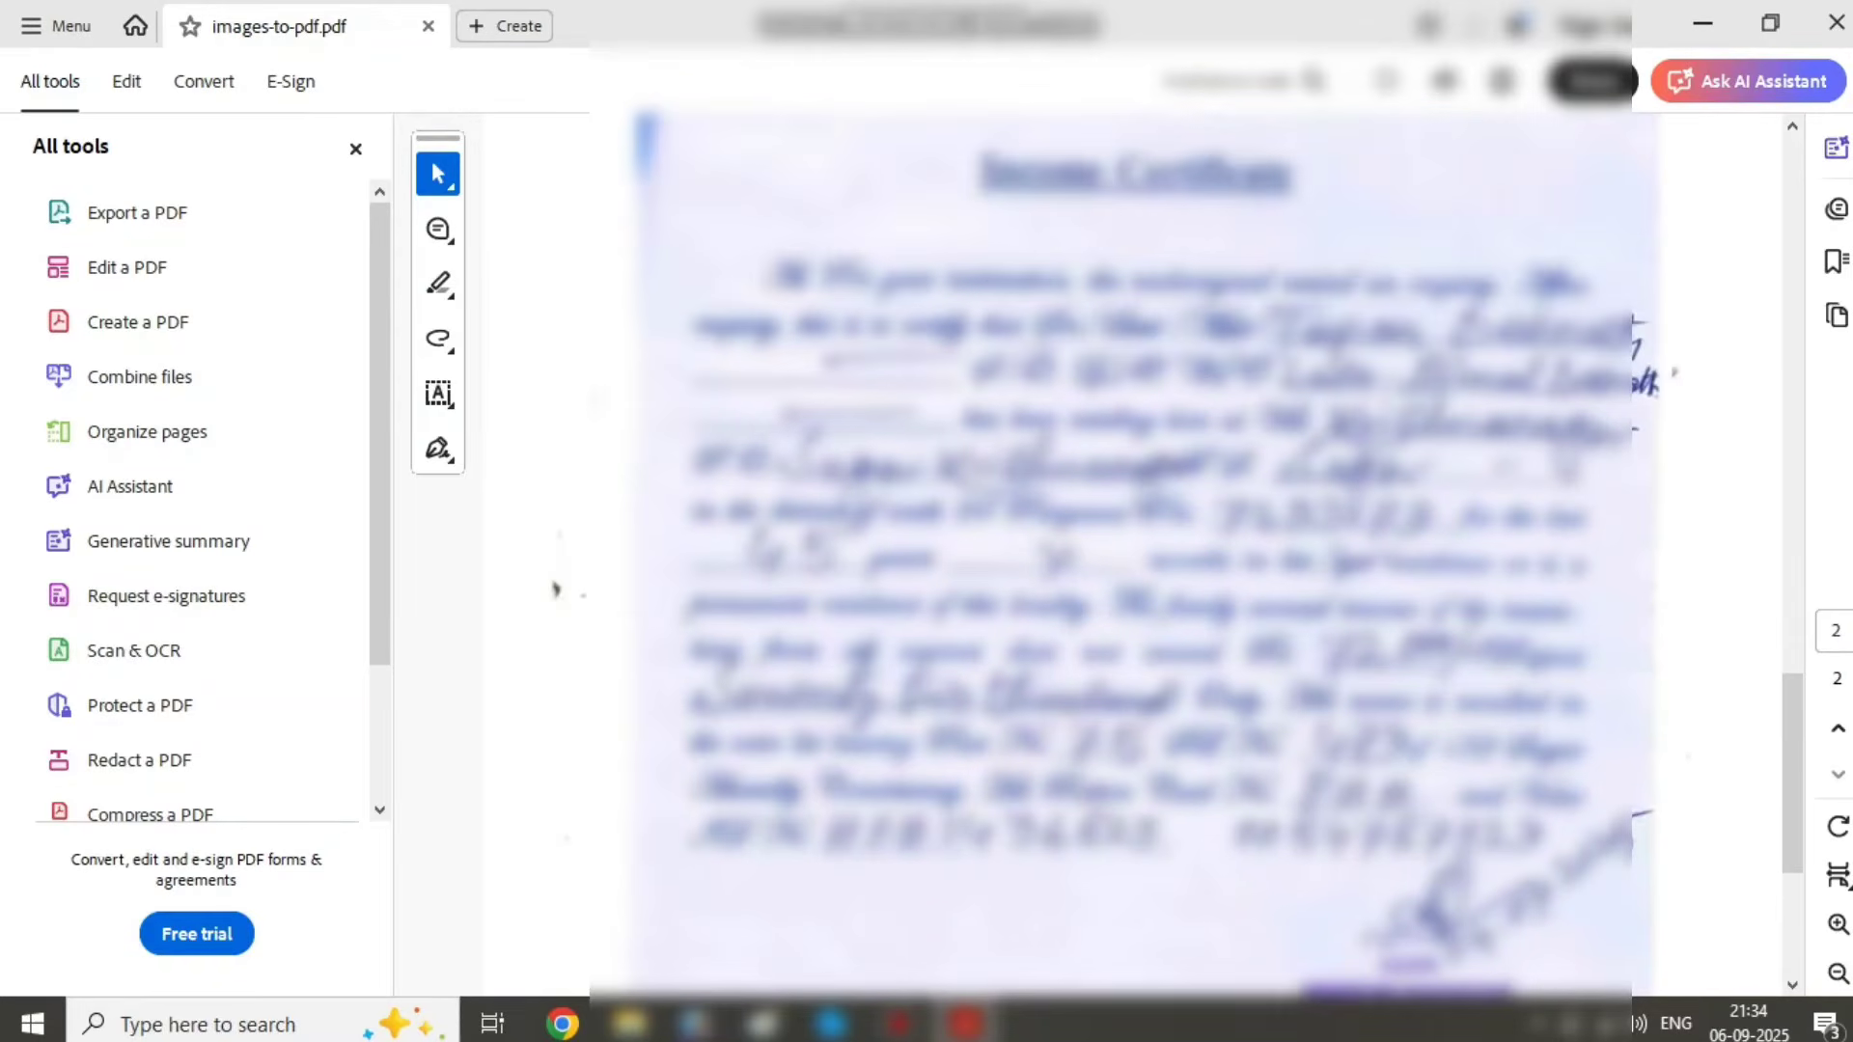
scroll(555, 589, "up", 5)
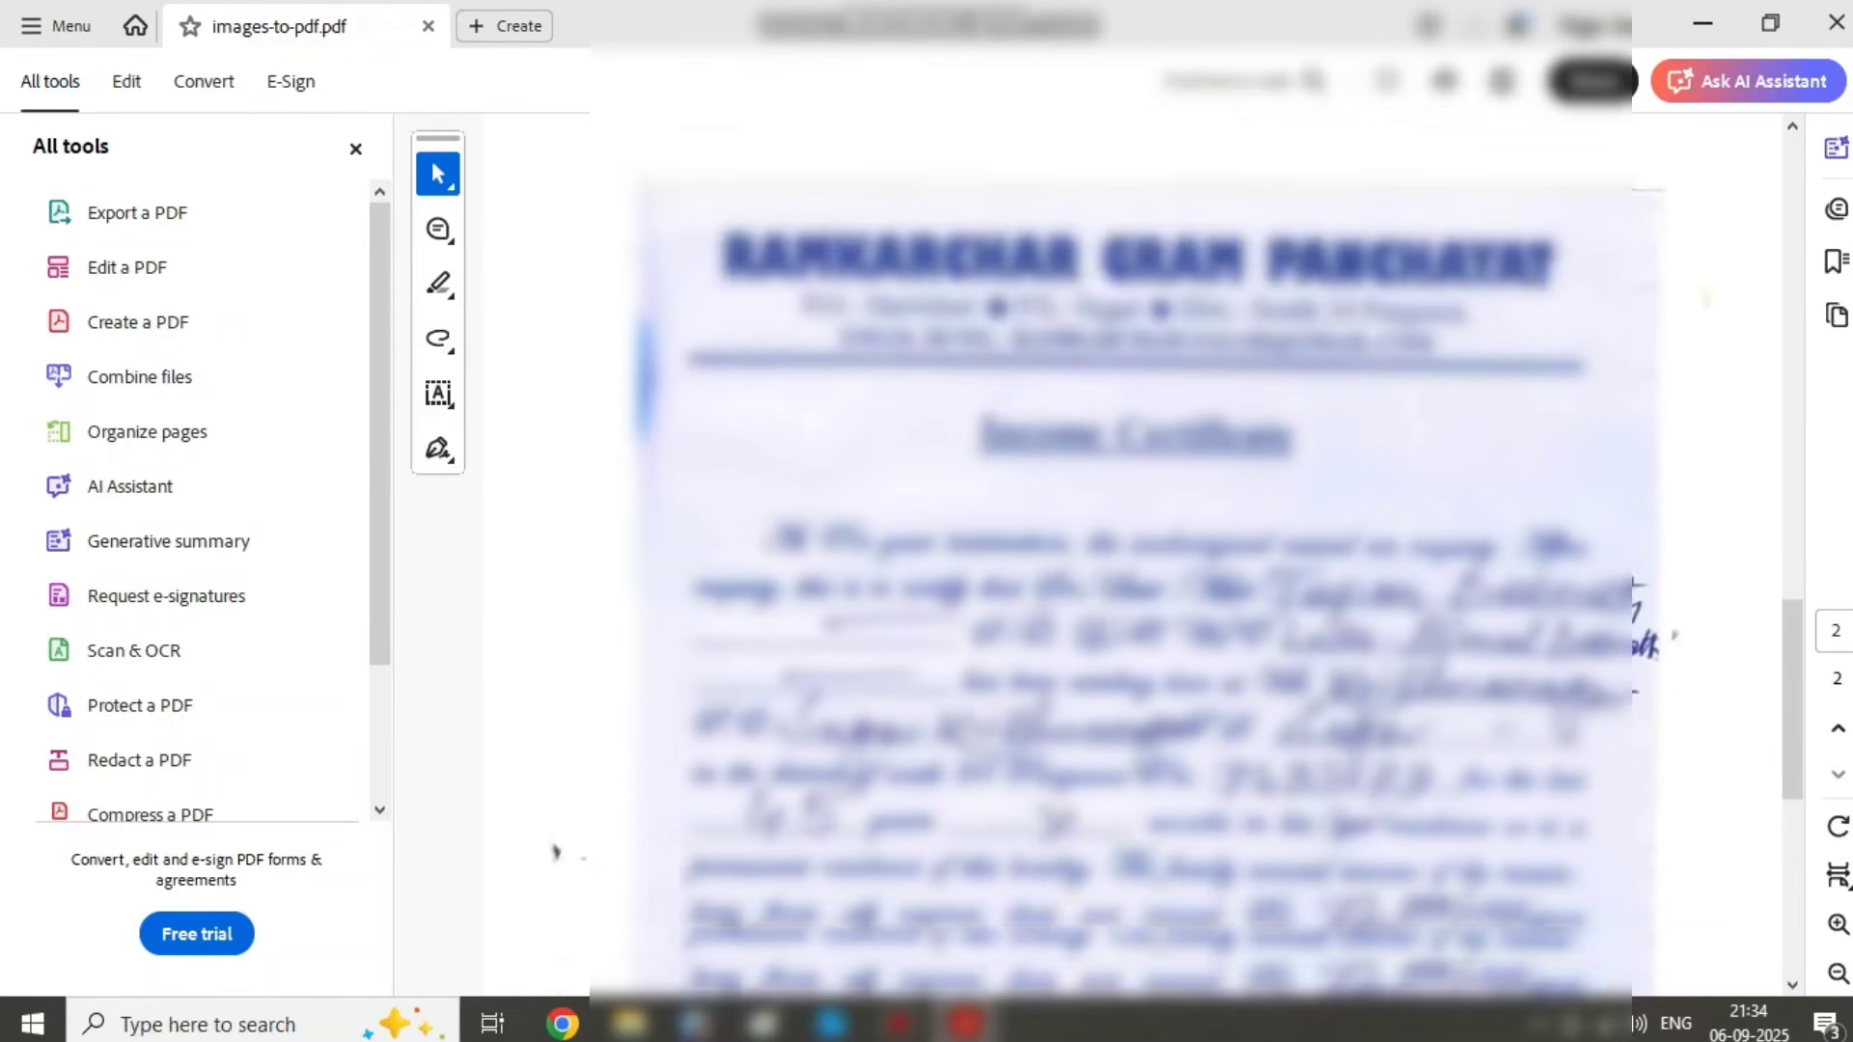
left_click(568, 1024)
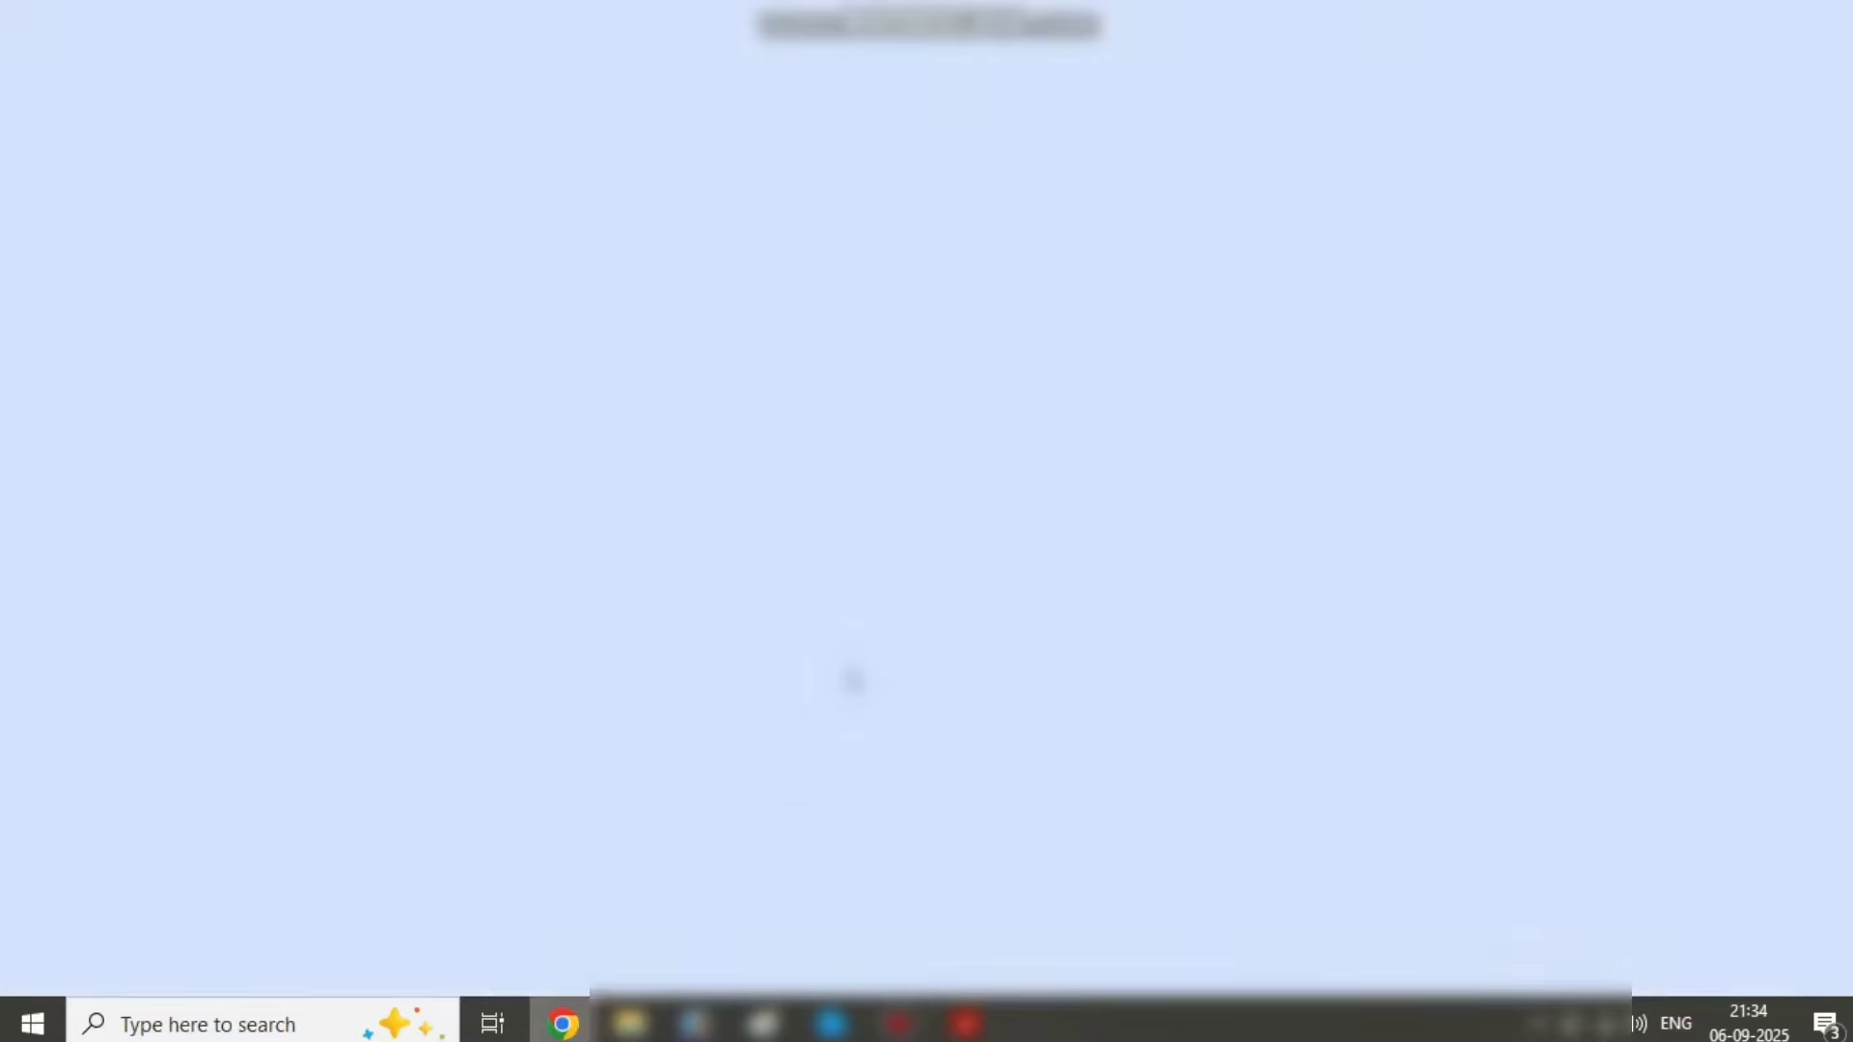
scroll(1069, 622, "down", 1)
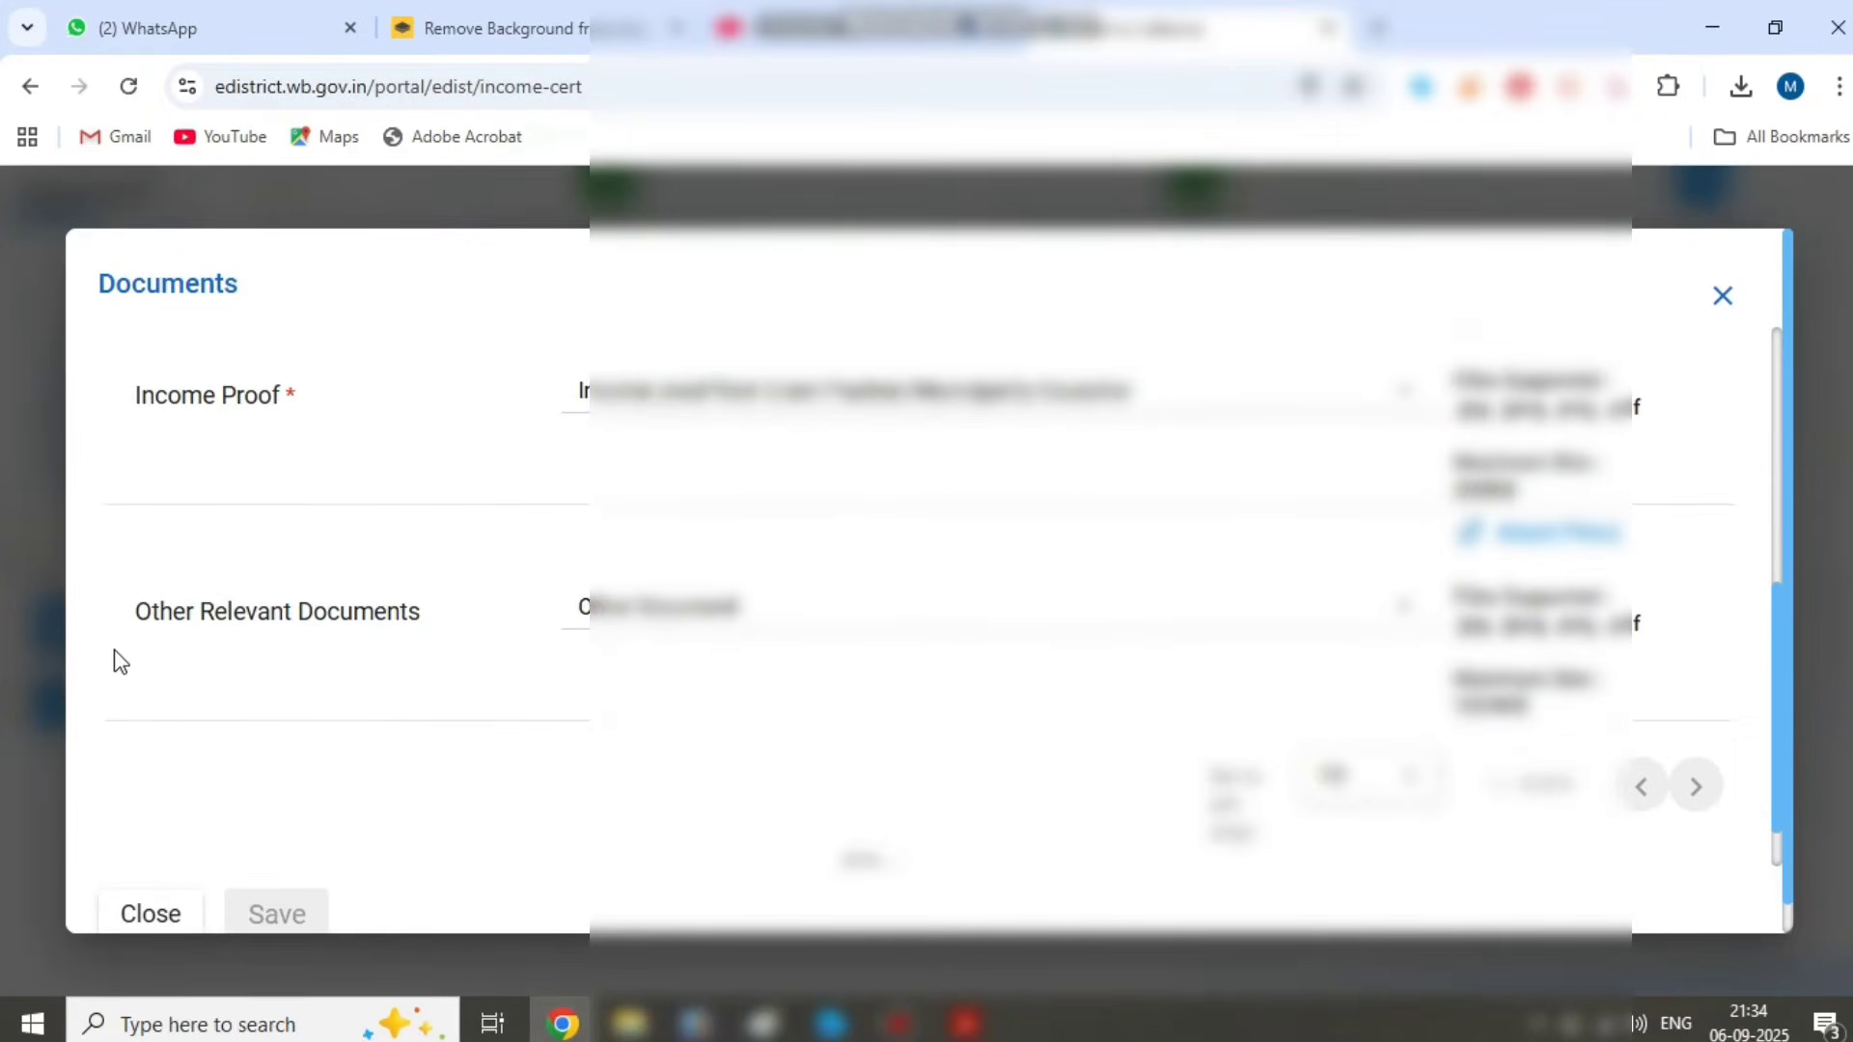
left_click_drag(117, 627, 430, 626)
left_click(431, 626)
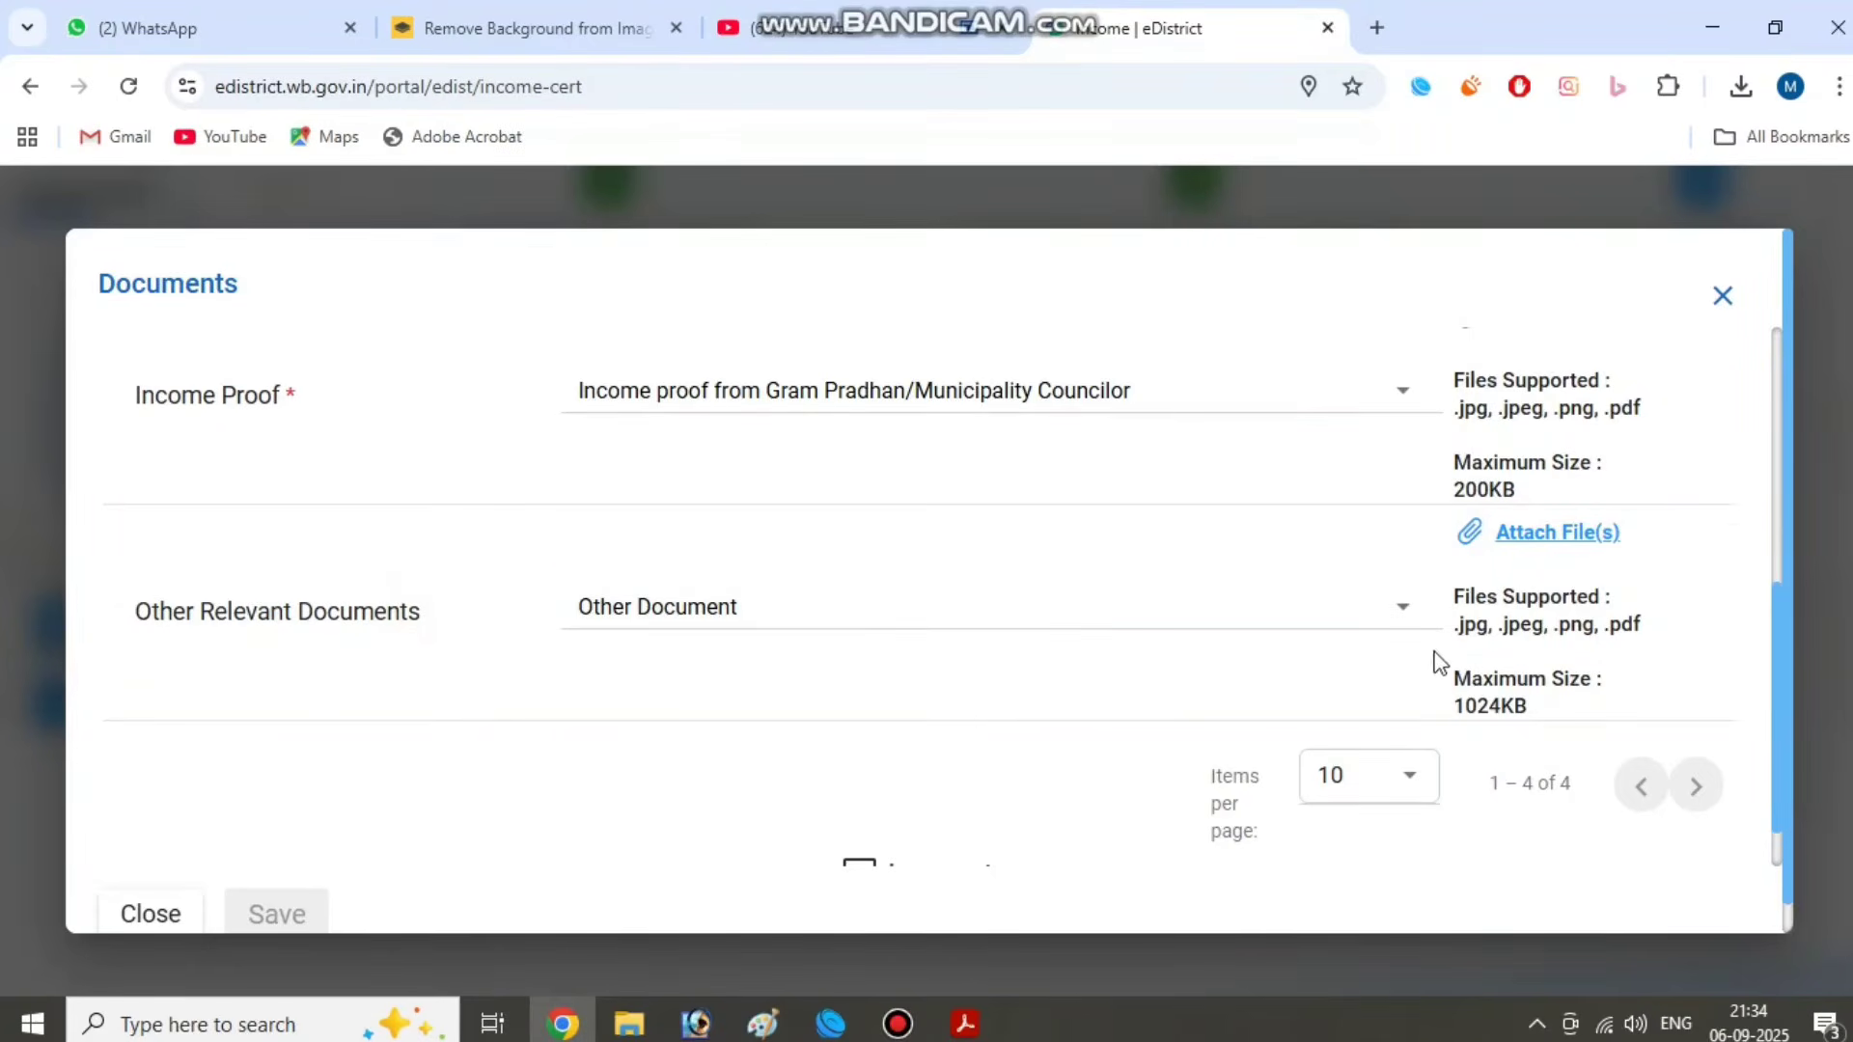
left_click_drag(1452, 704, 1566, 692)
left_click(1566, 692)
scroll(1560, 675, "up", 5)
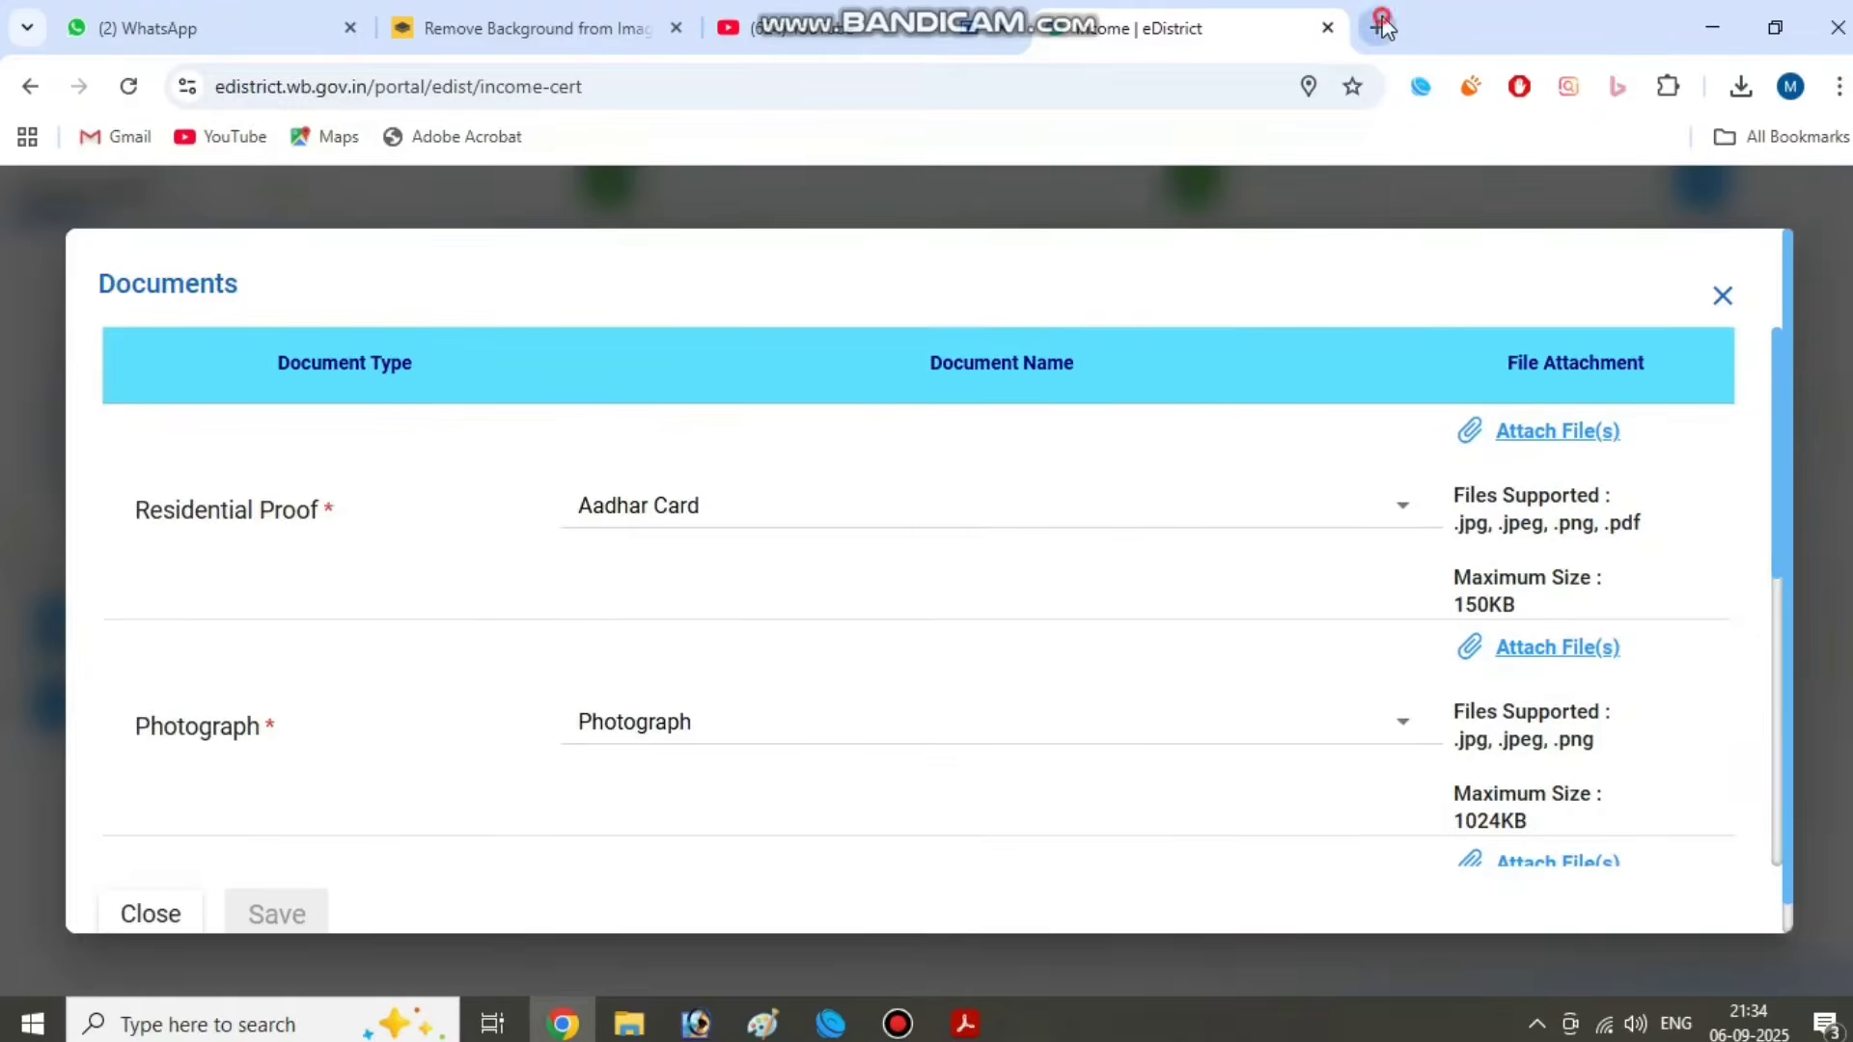
left_click(1382, 27)
- Go to Top Guide's Tools category and scroll down to the Photo & Signature Resize post
type("t")
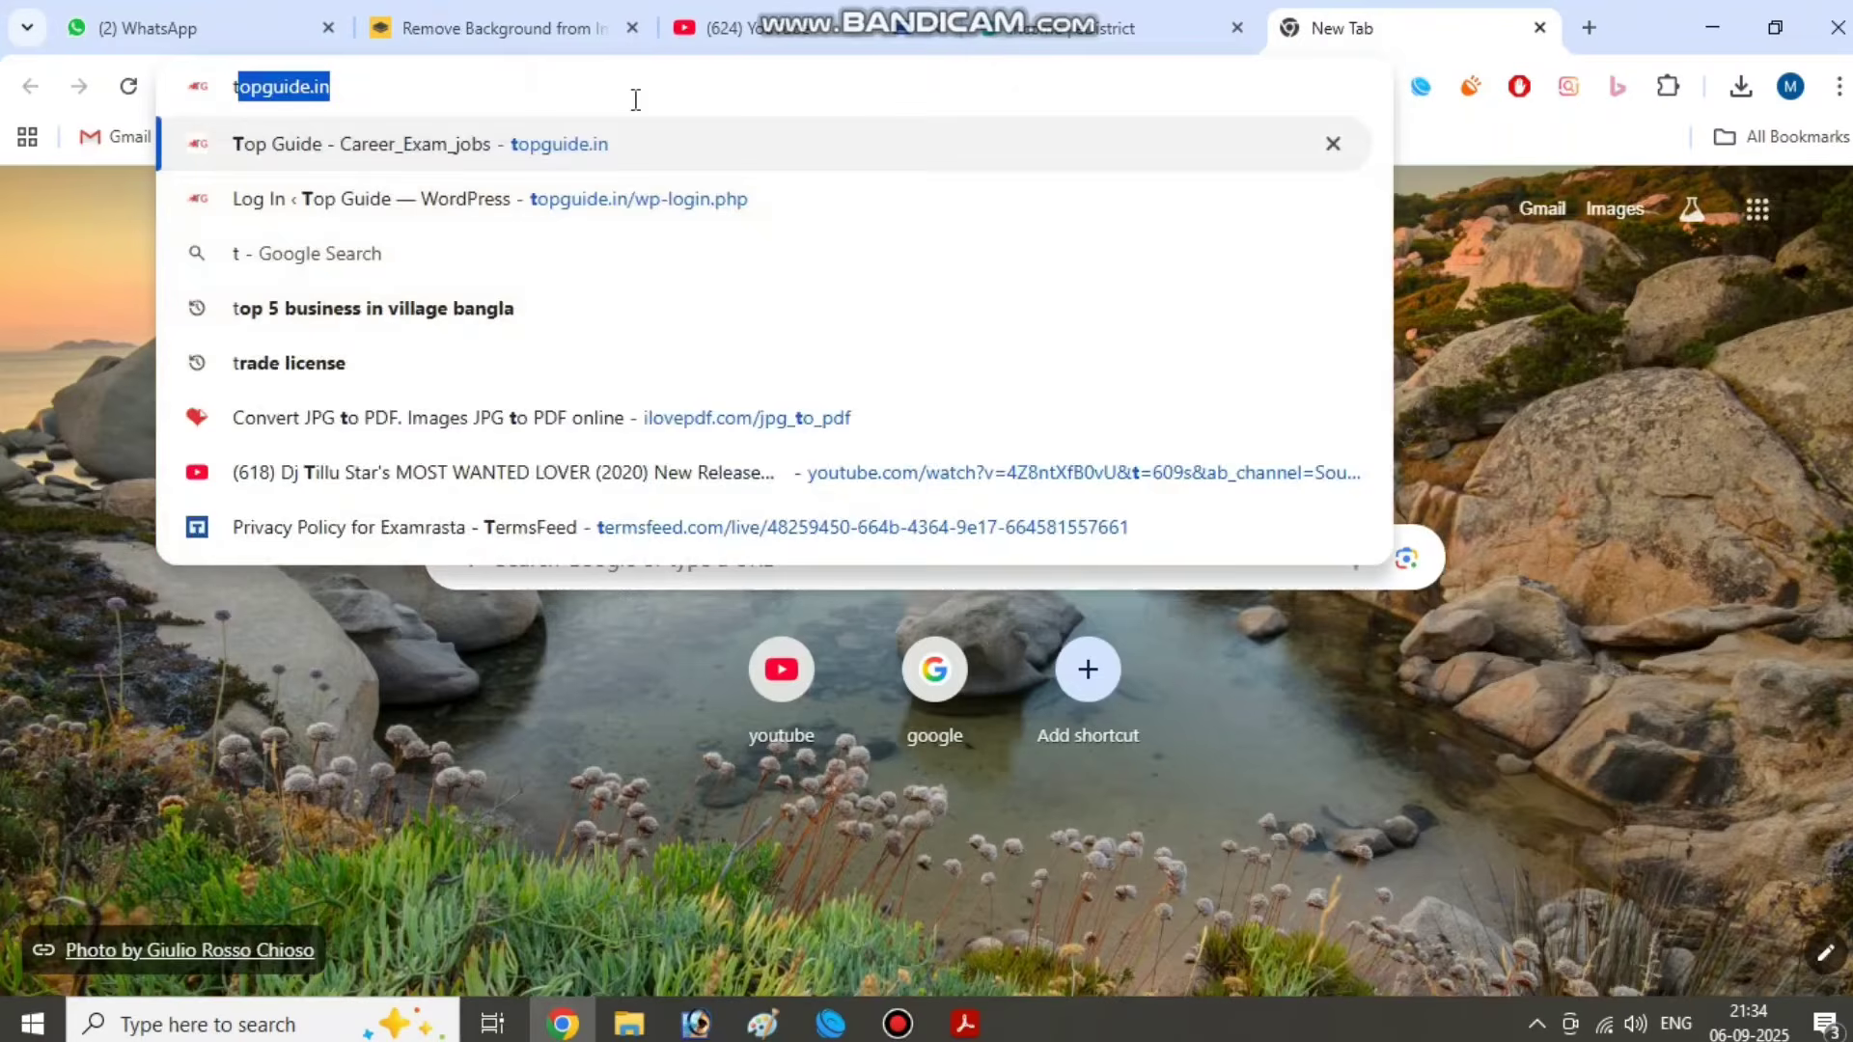
left_click(666, 150)
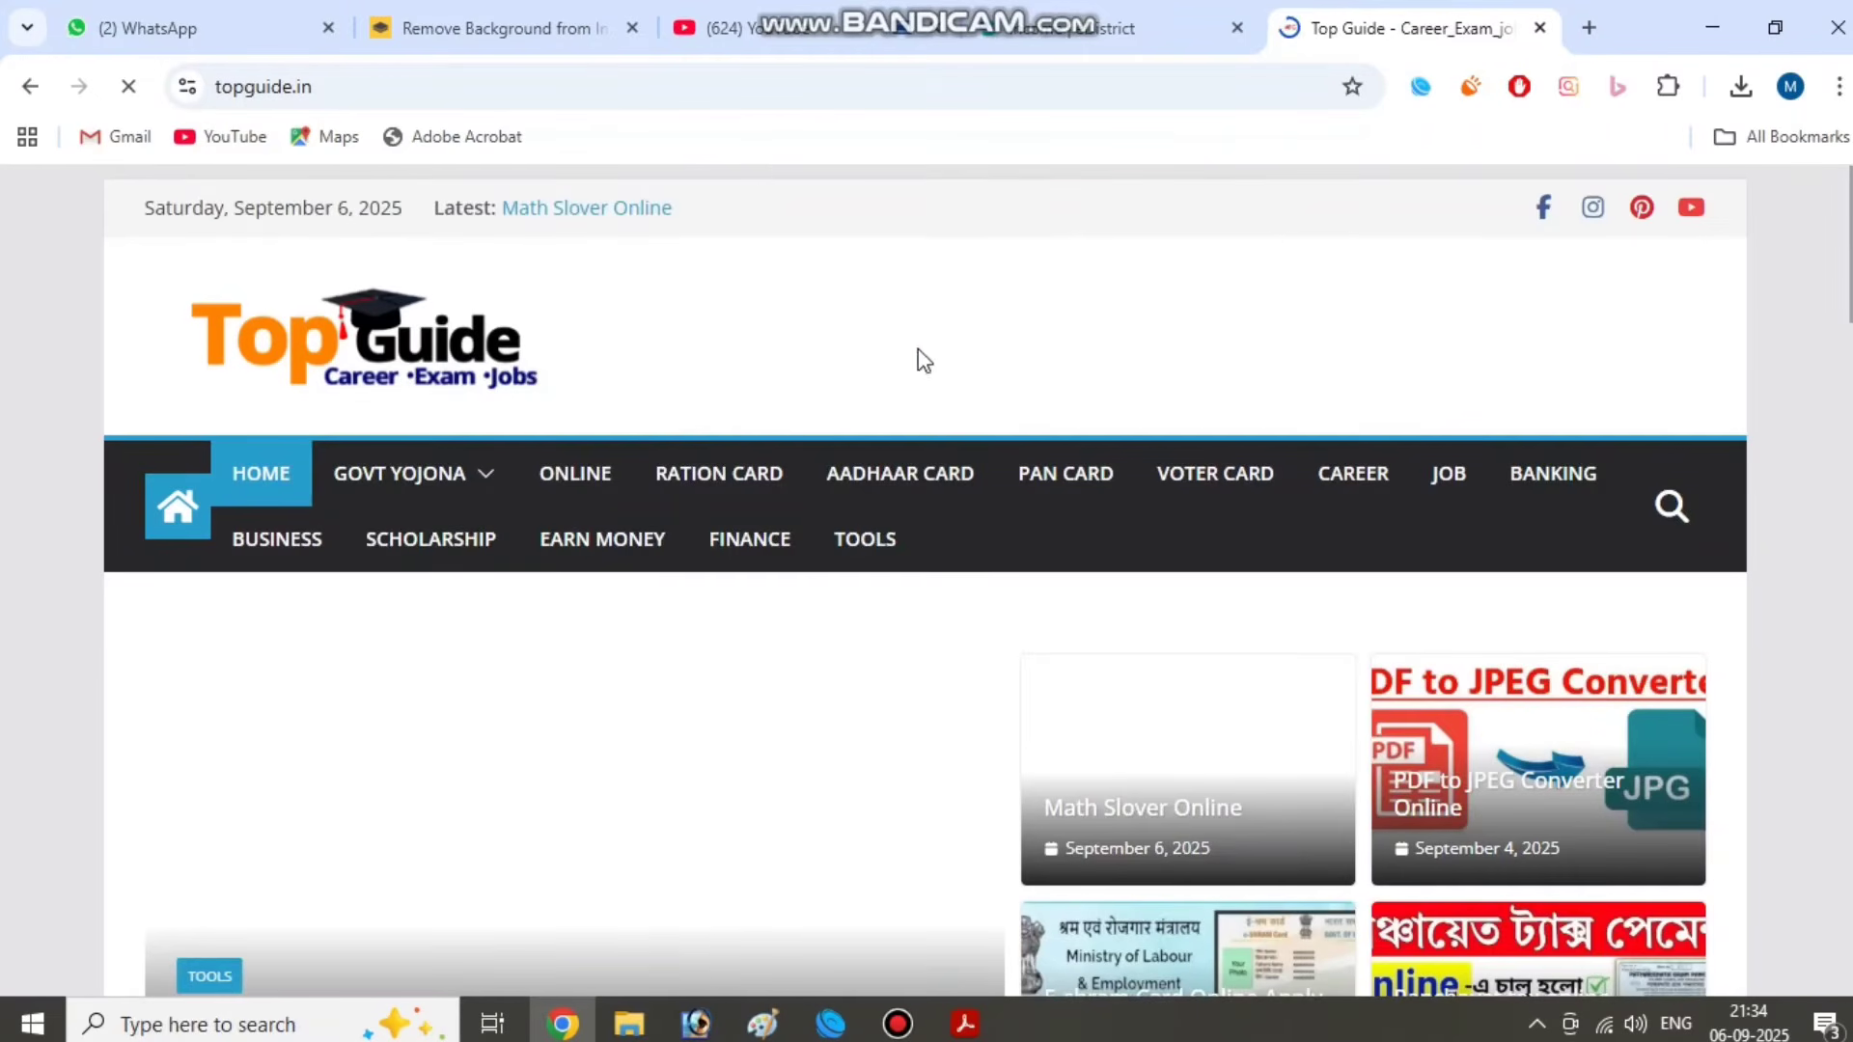
left_click(873, 558)
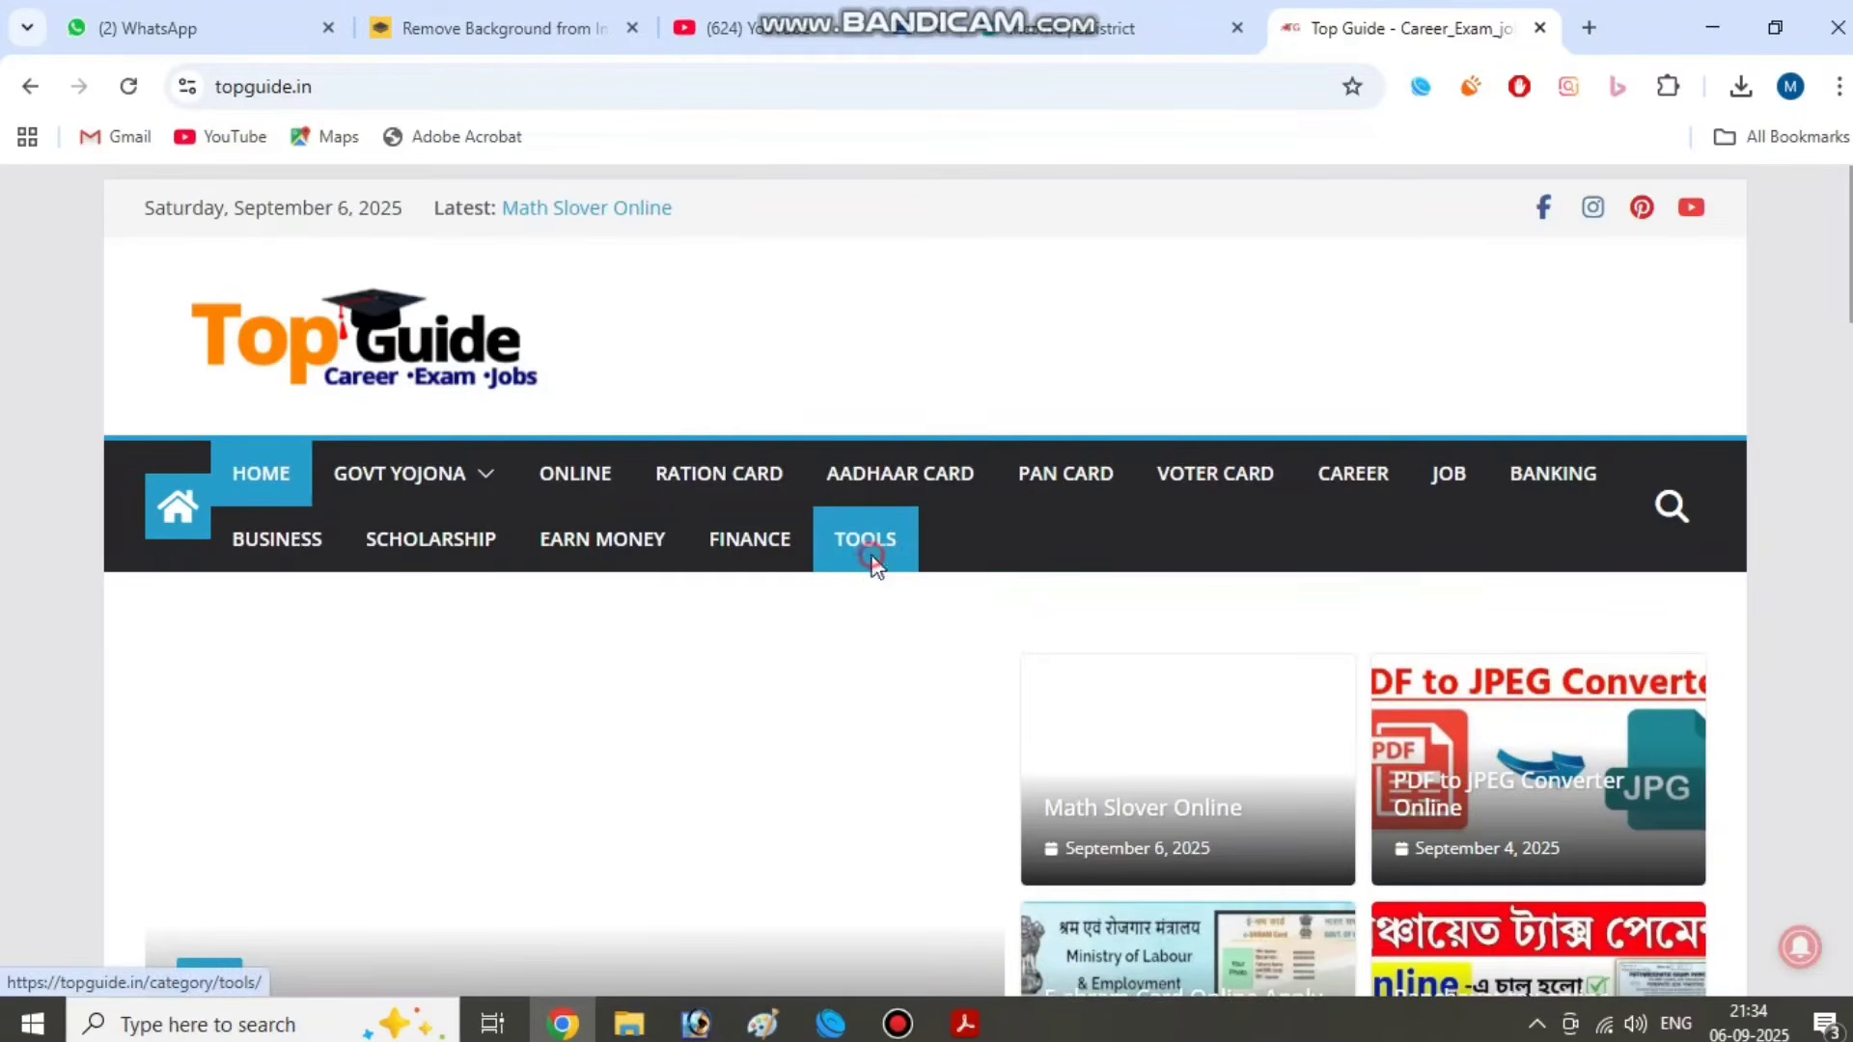
scroll(873, 567, "down", 7)
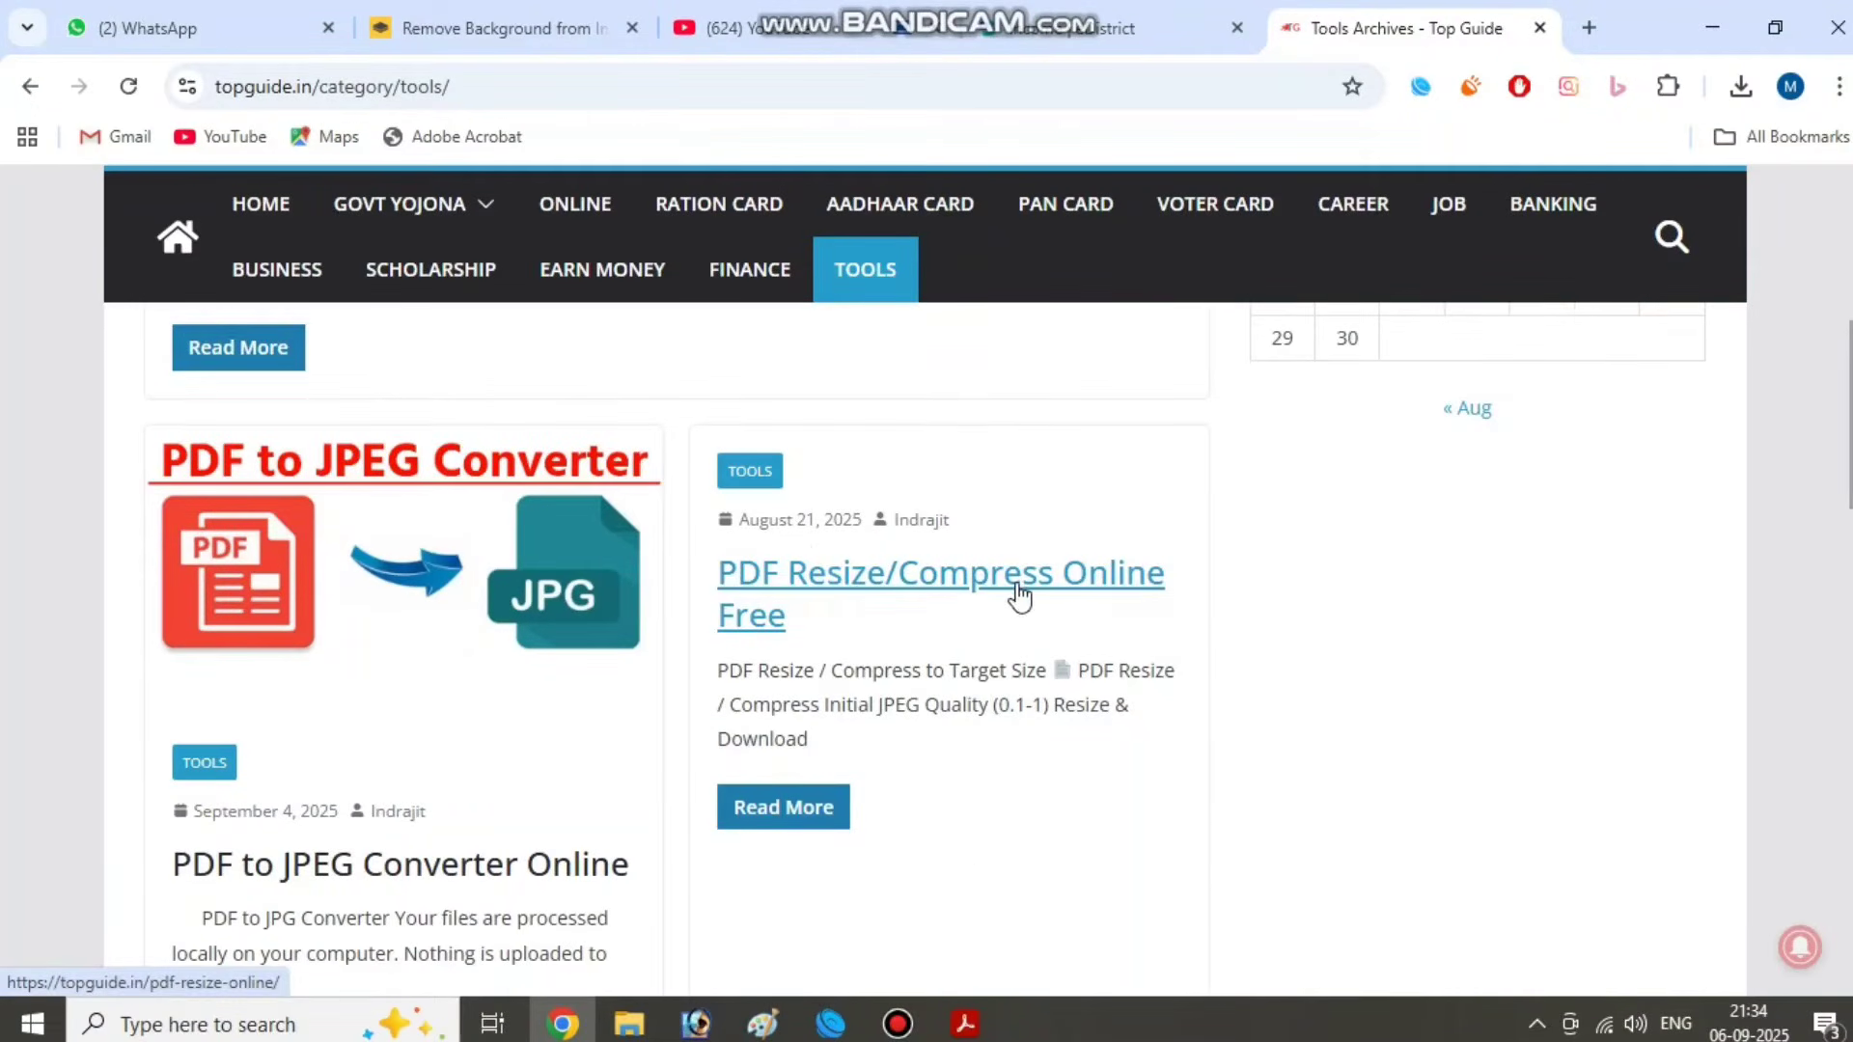
scroll(718, 681, "down", 3)
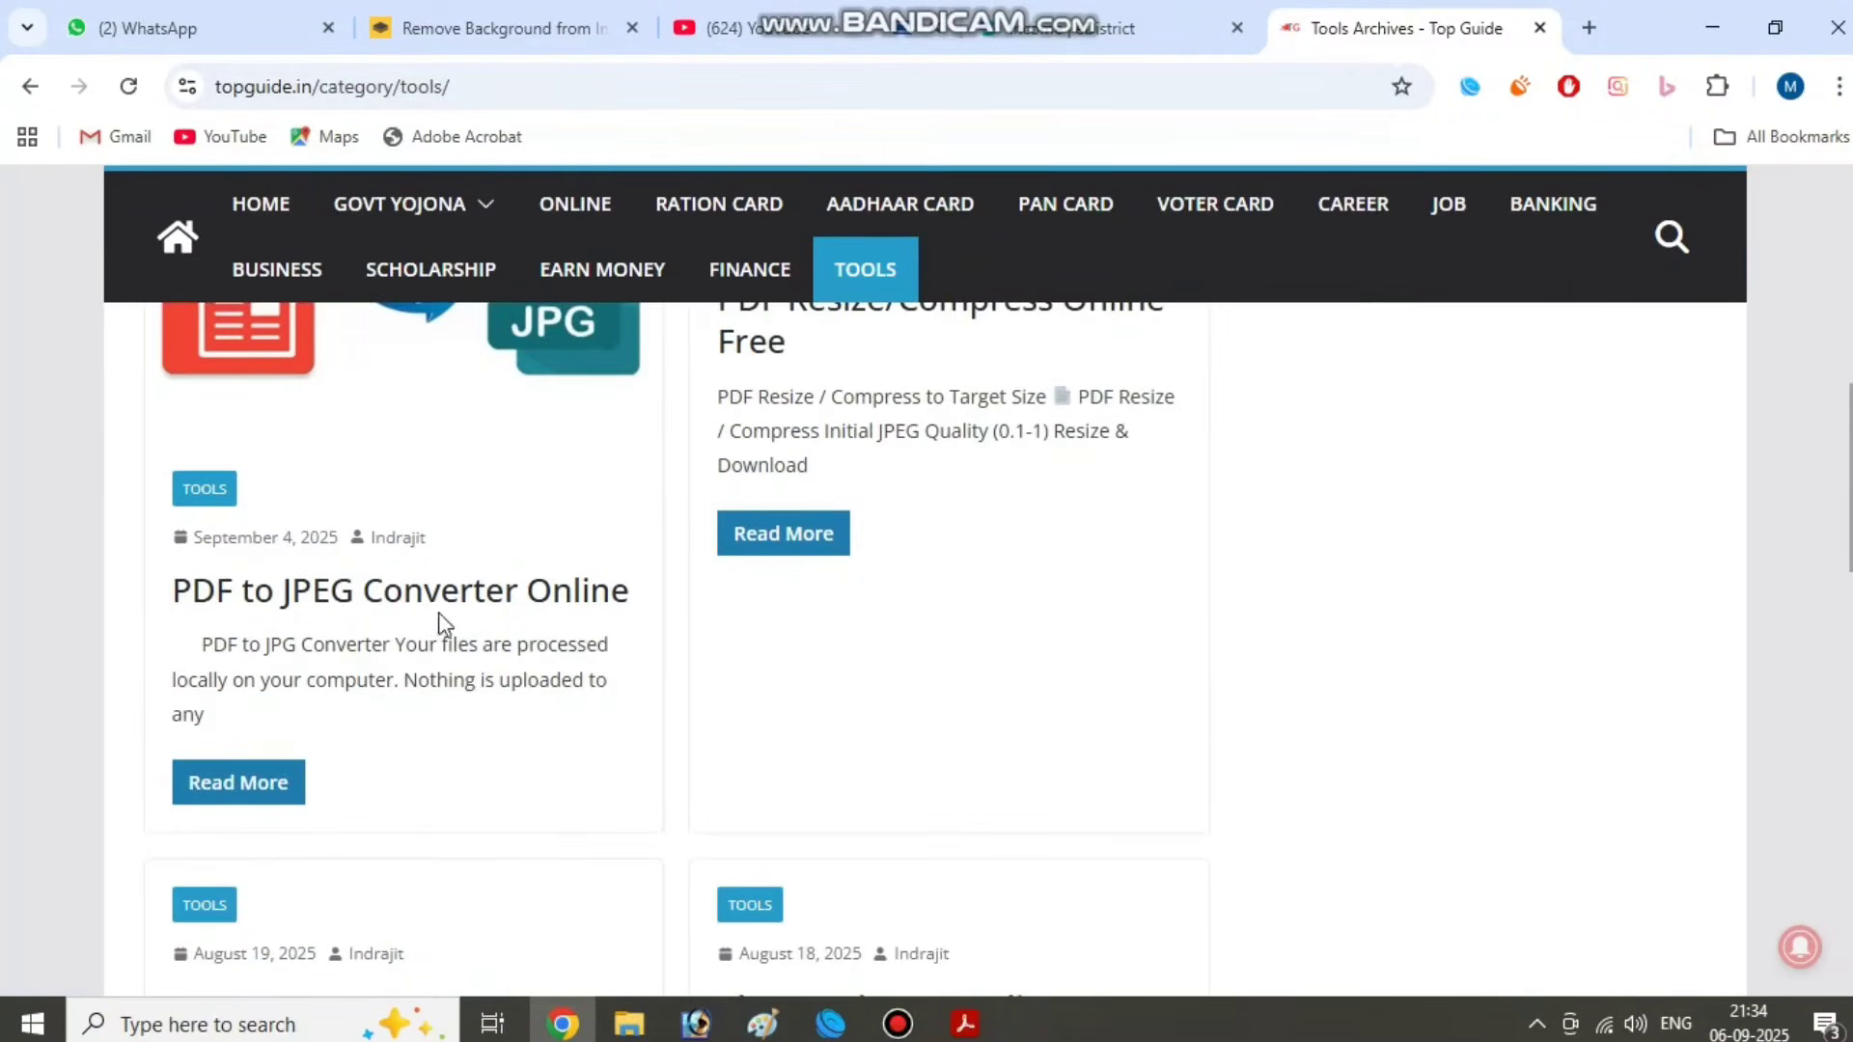
scroll(637, 656, "down", 3)
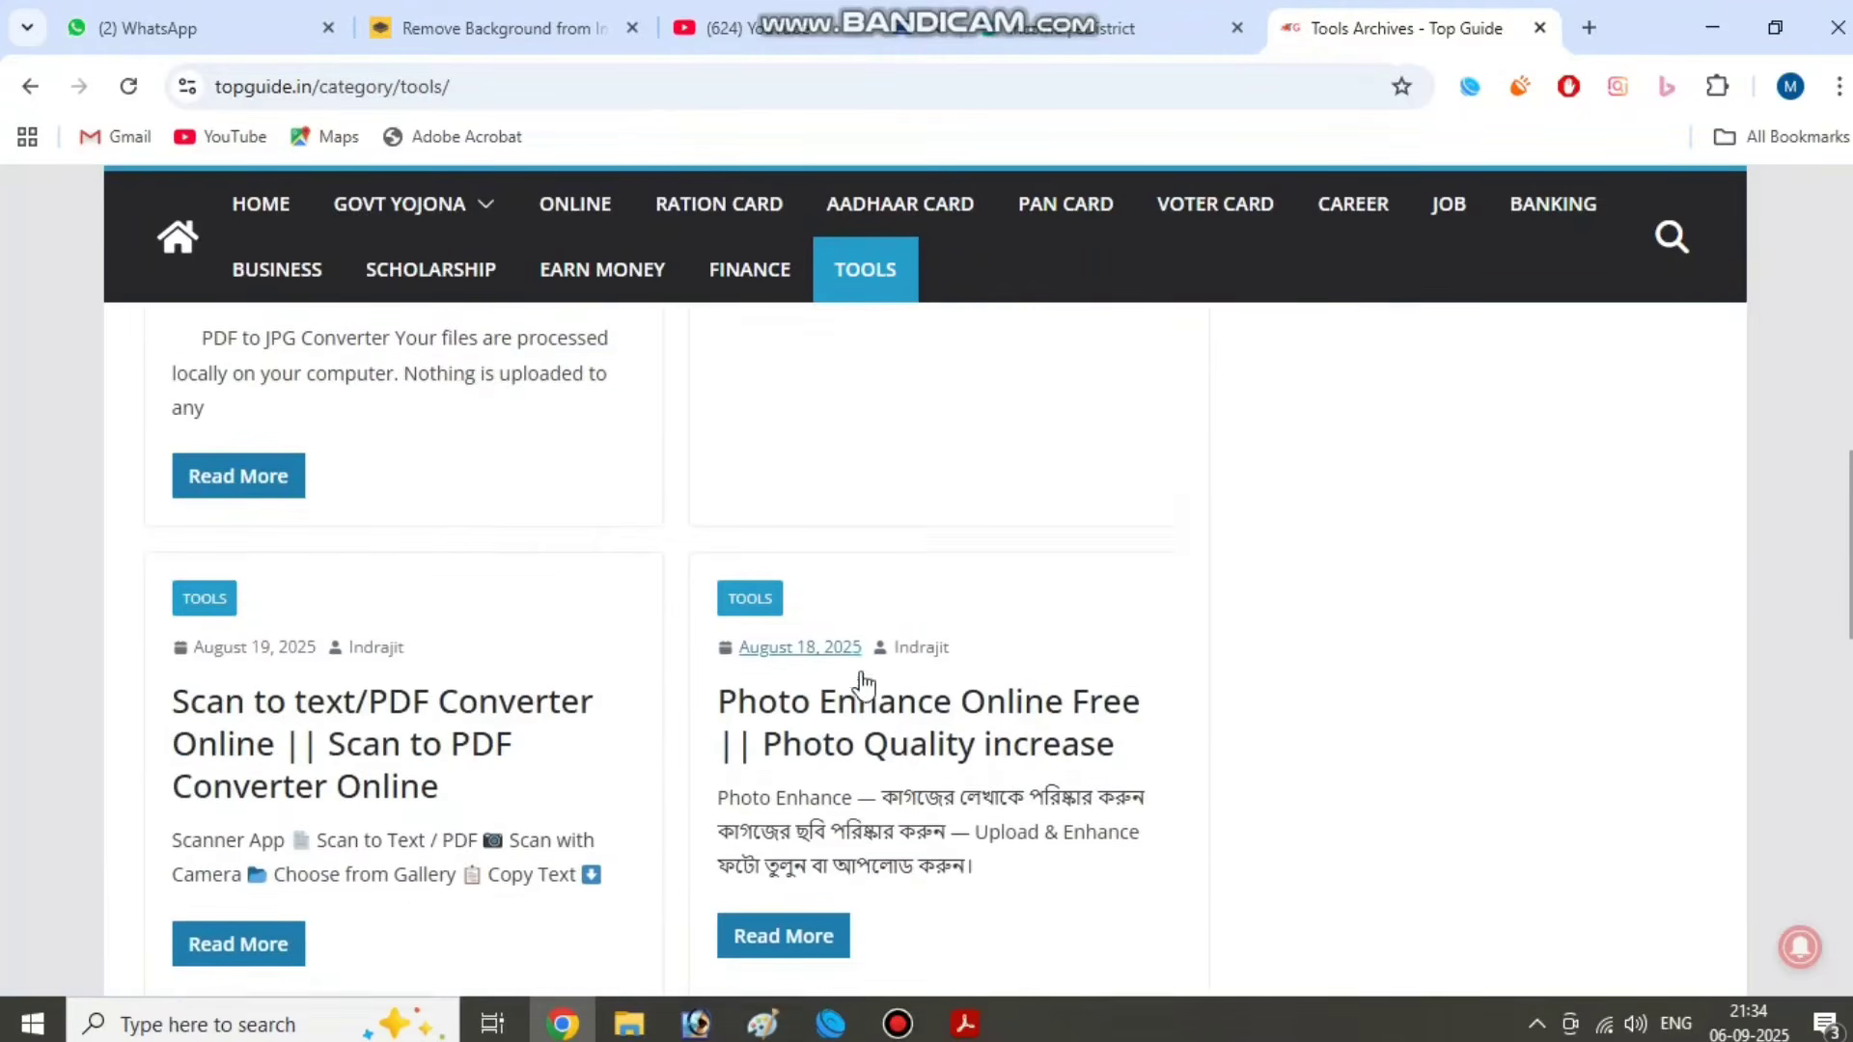
scroll(861, 683, "down", 3)
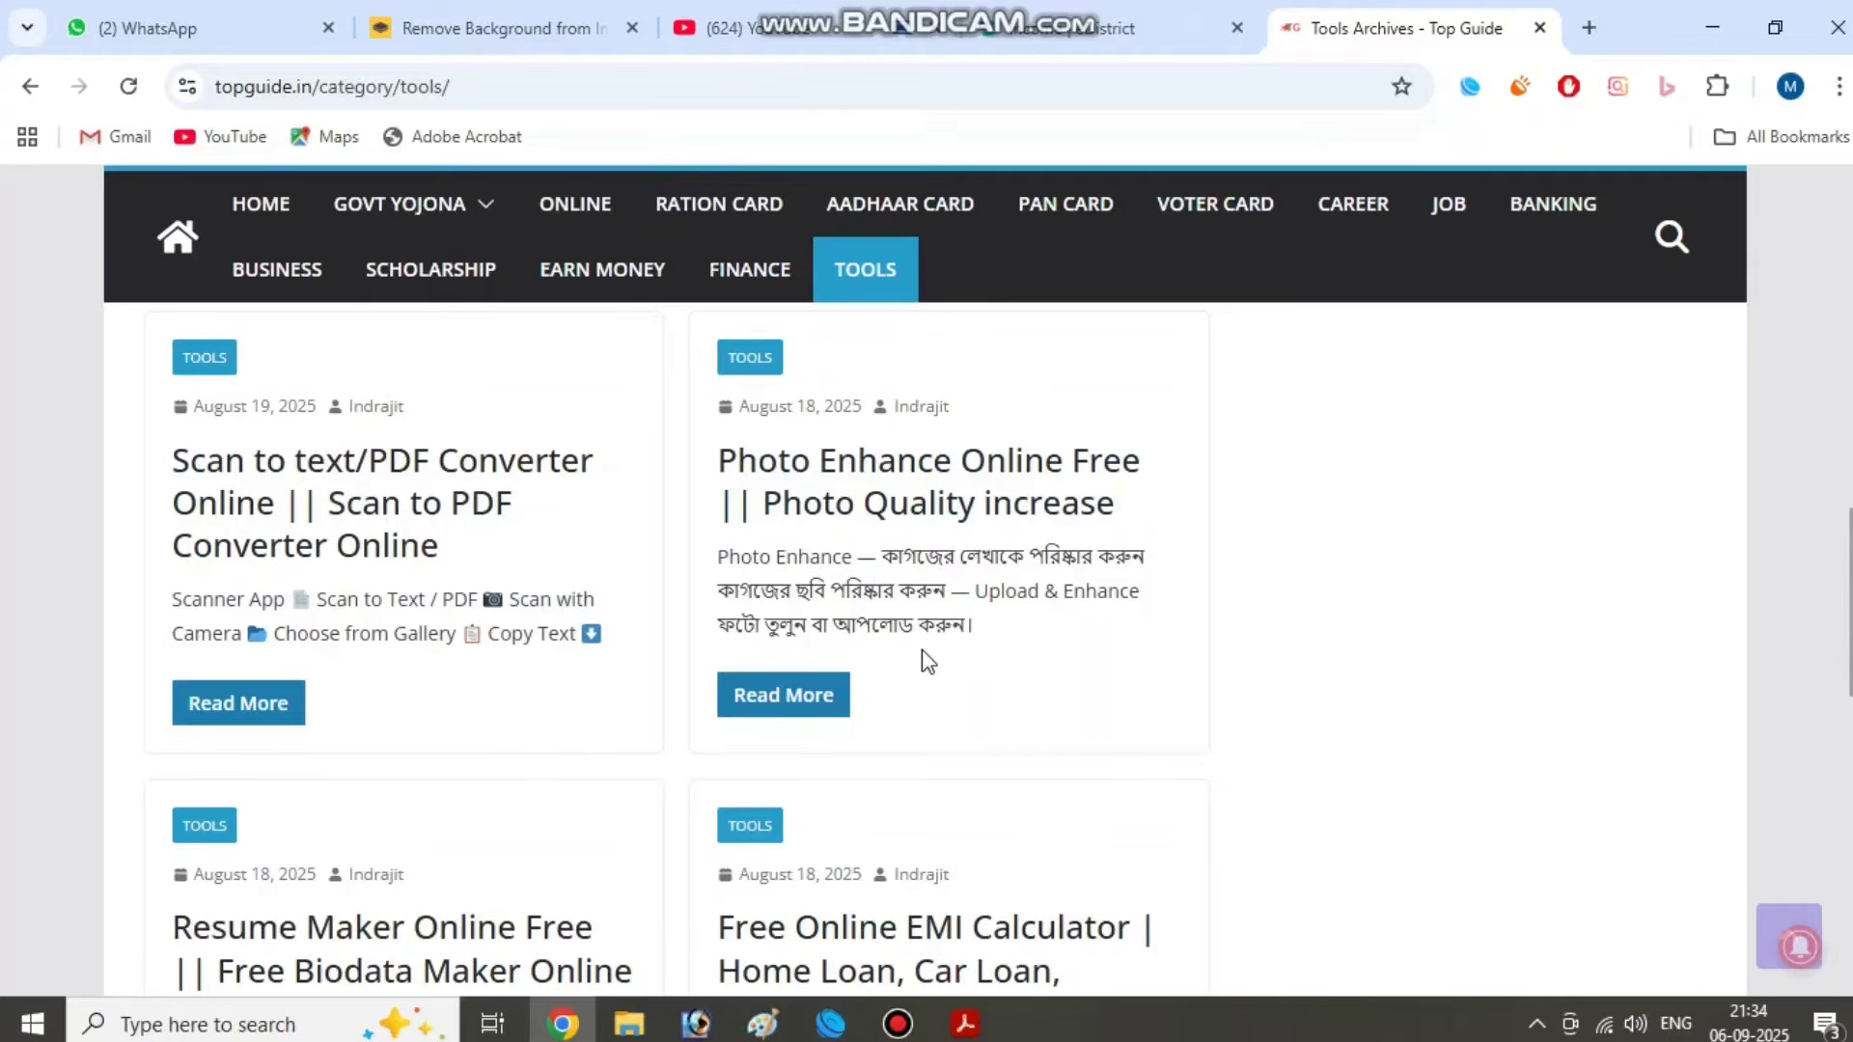
scroll(965, 676, "down", 3)
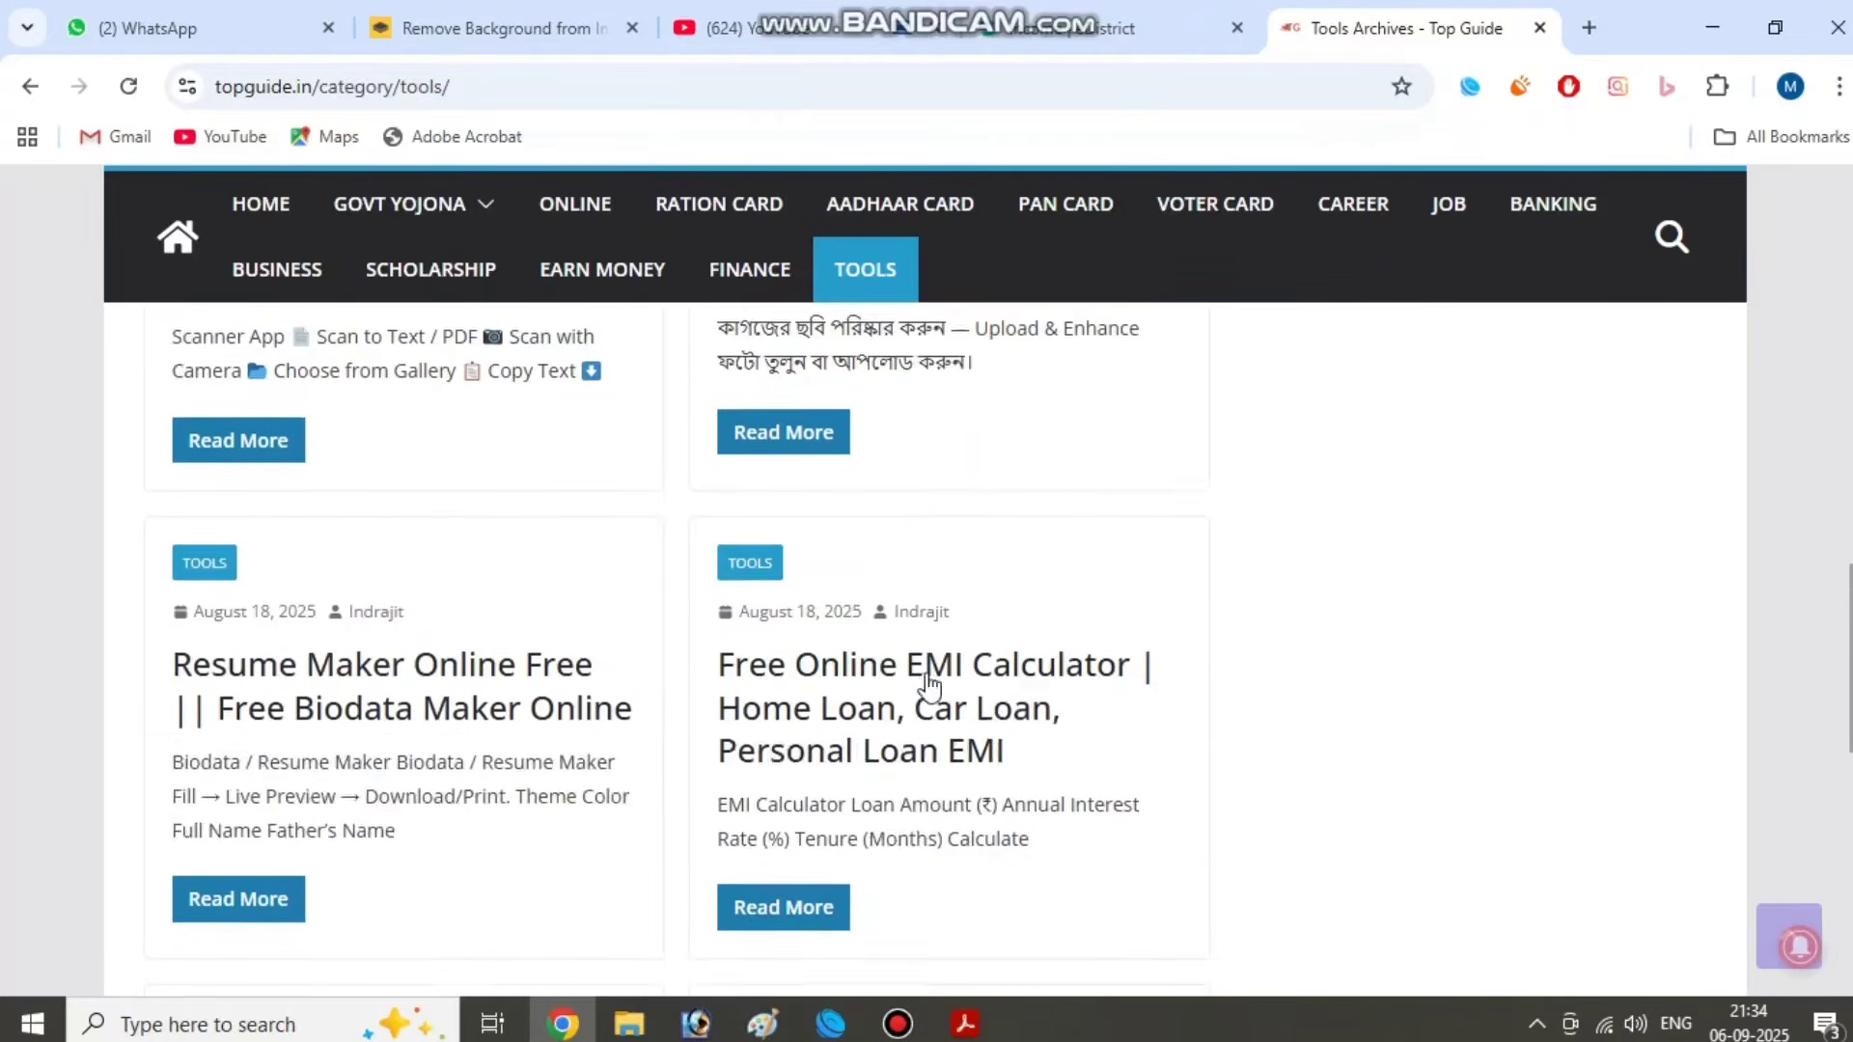
scroll(930, 685, "down", 8)
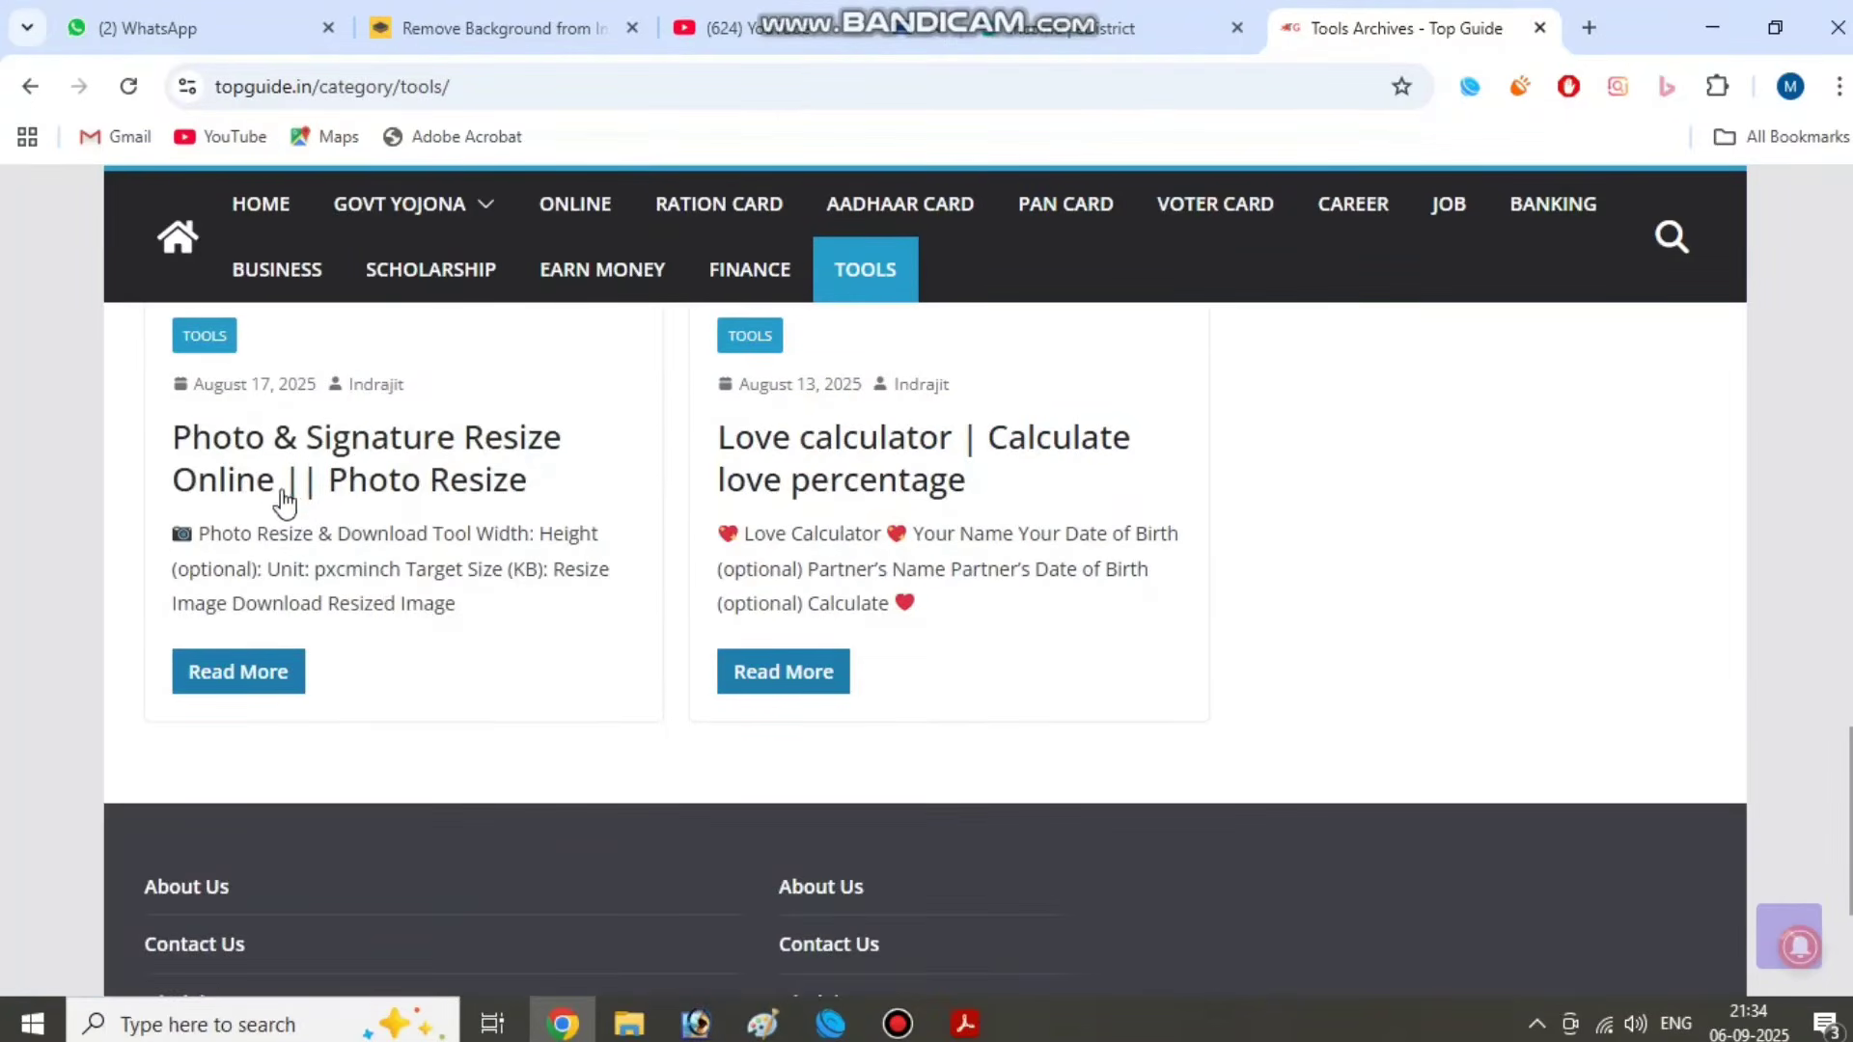
- Open the Photo & Signature Resize Online post and run its tool at 300 px width, 100 KB
left_click(381, 479)
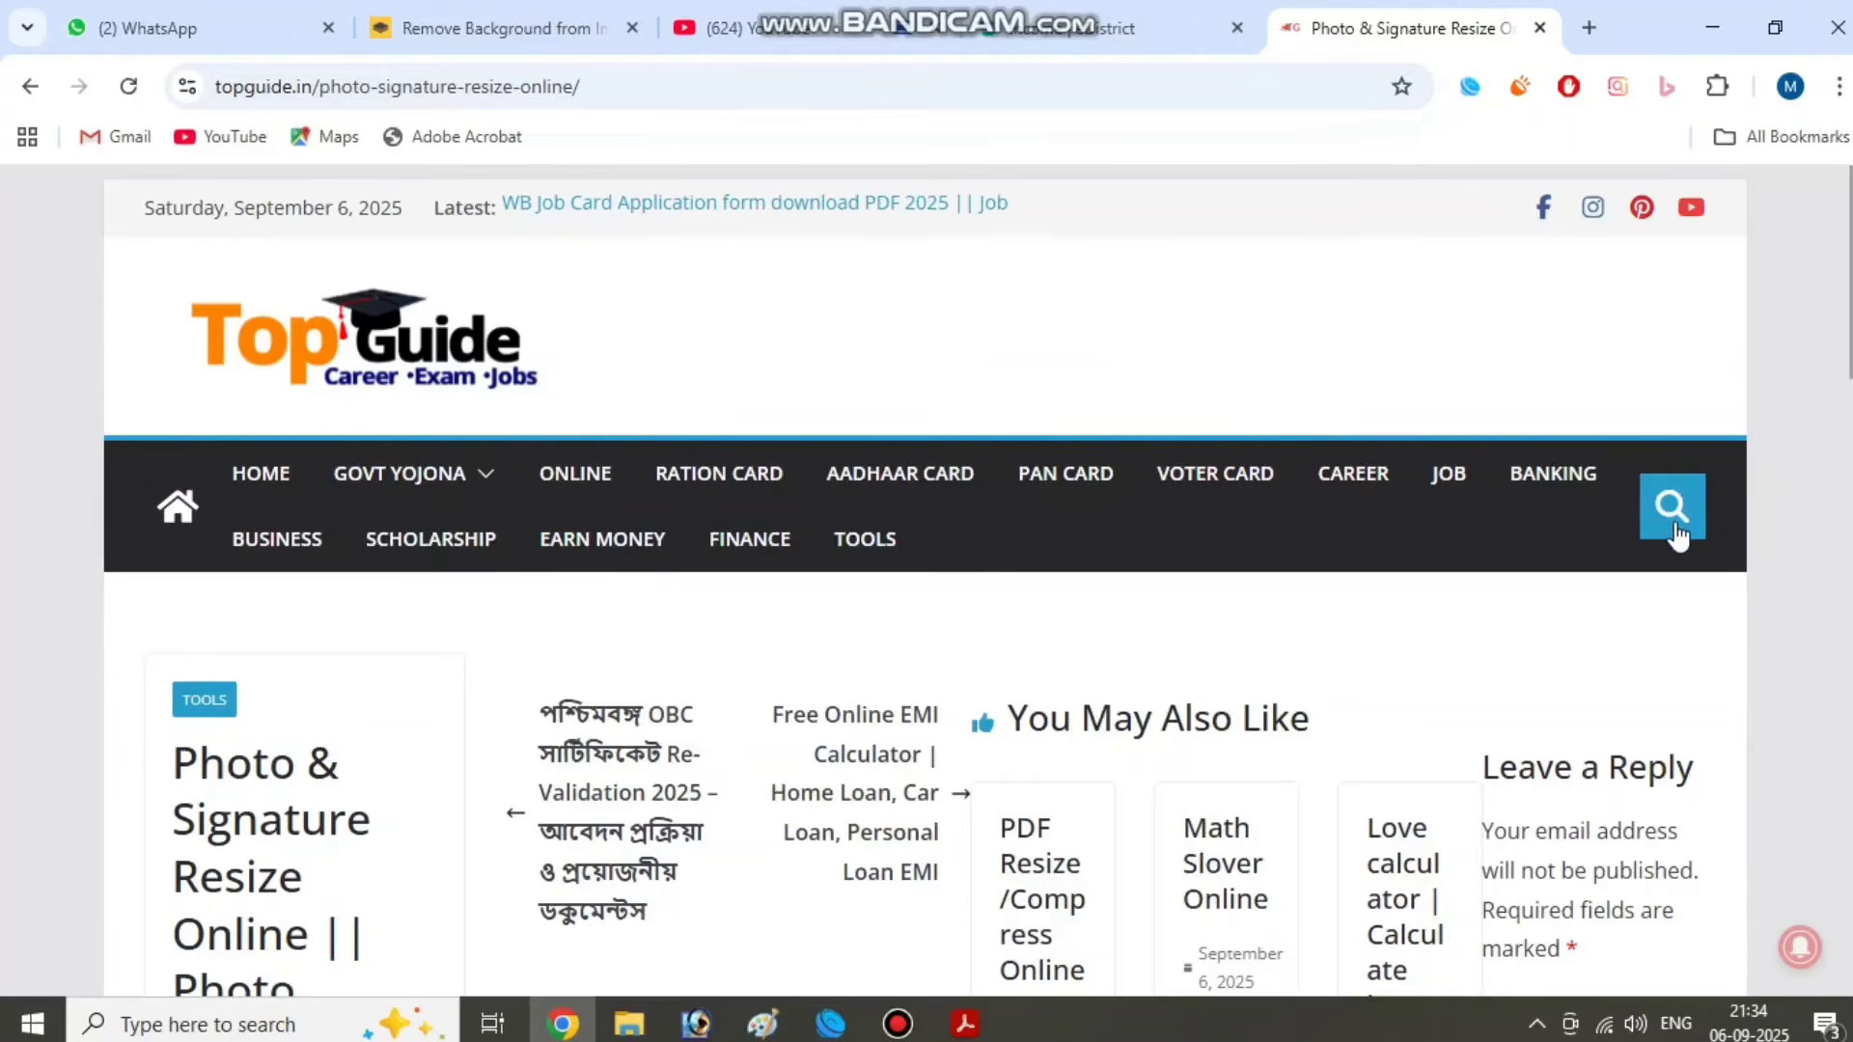
scroll(799, 398, "down", 4)
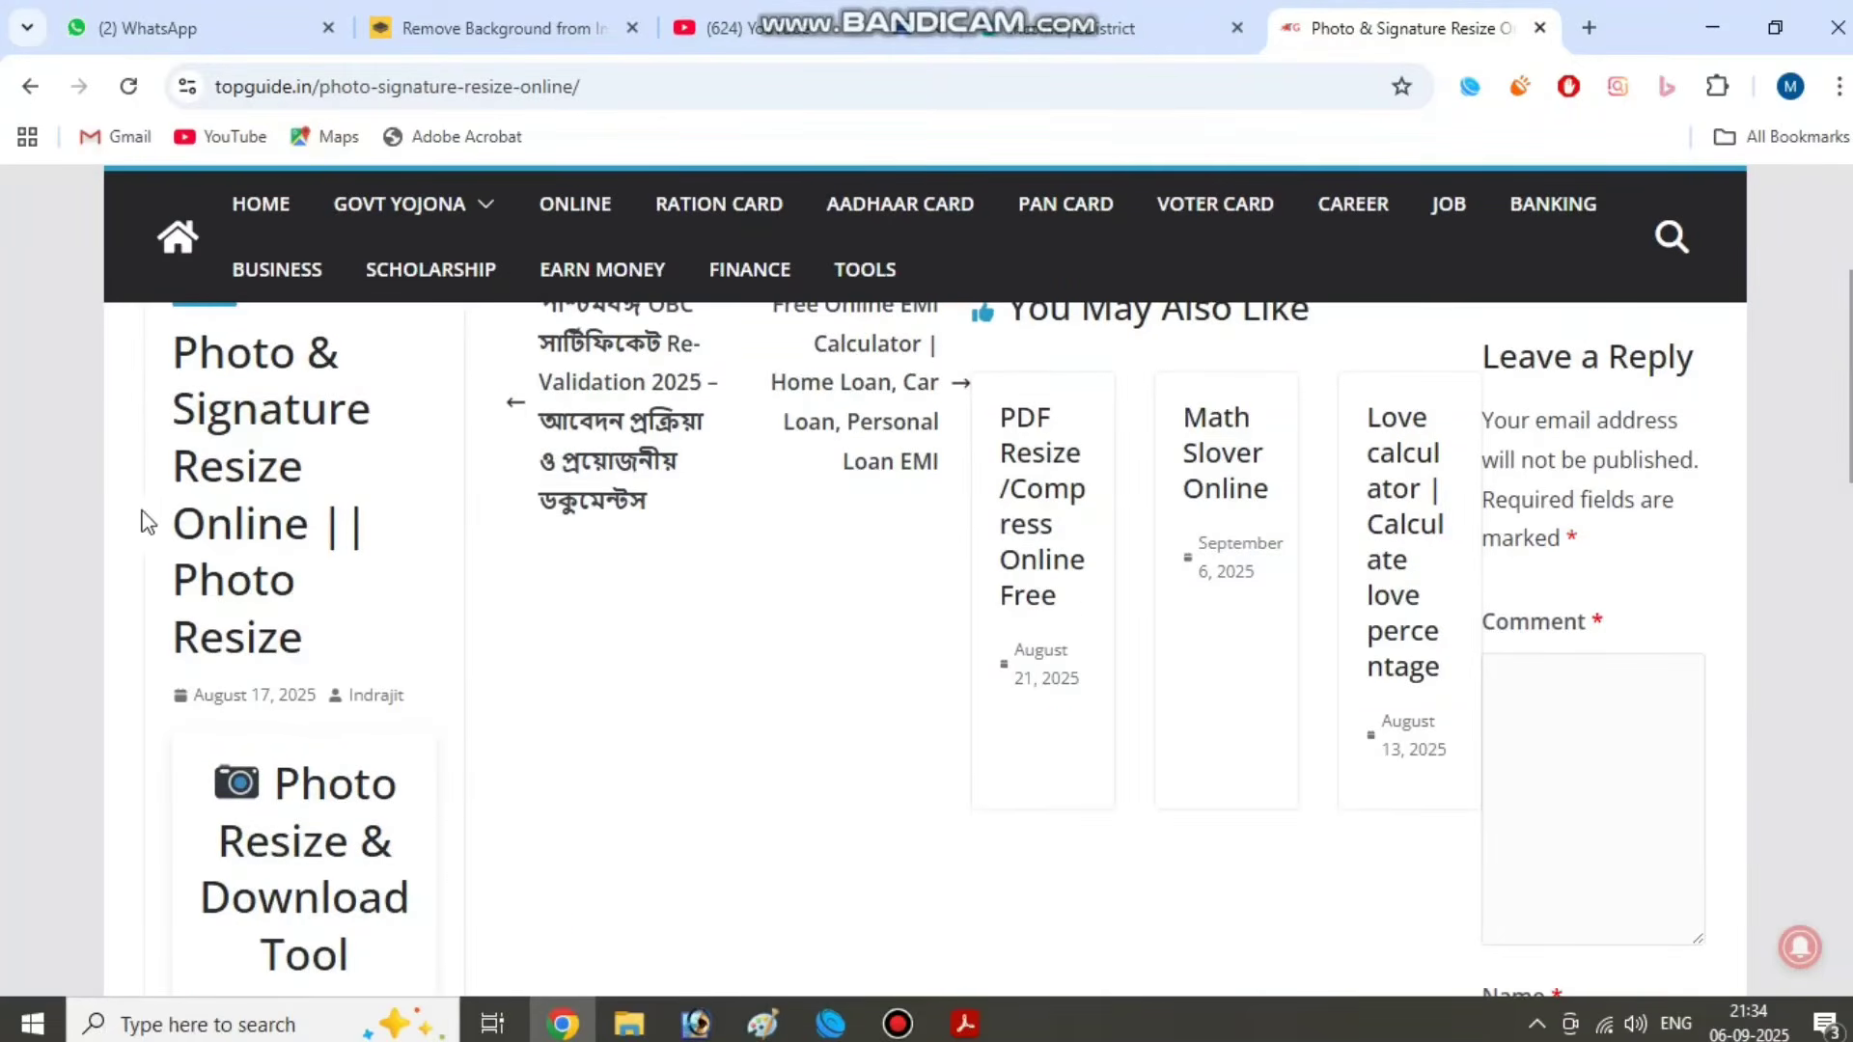
scroll(293, 725, "down", 4)
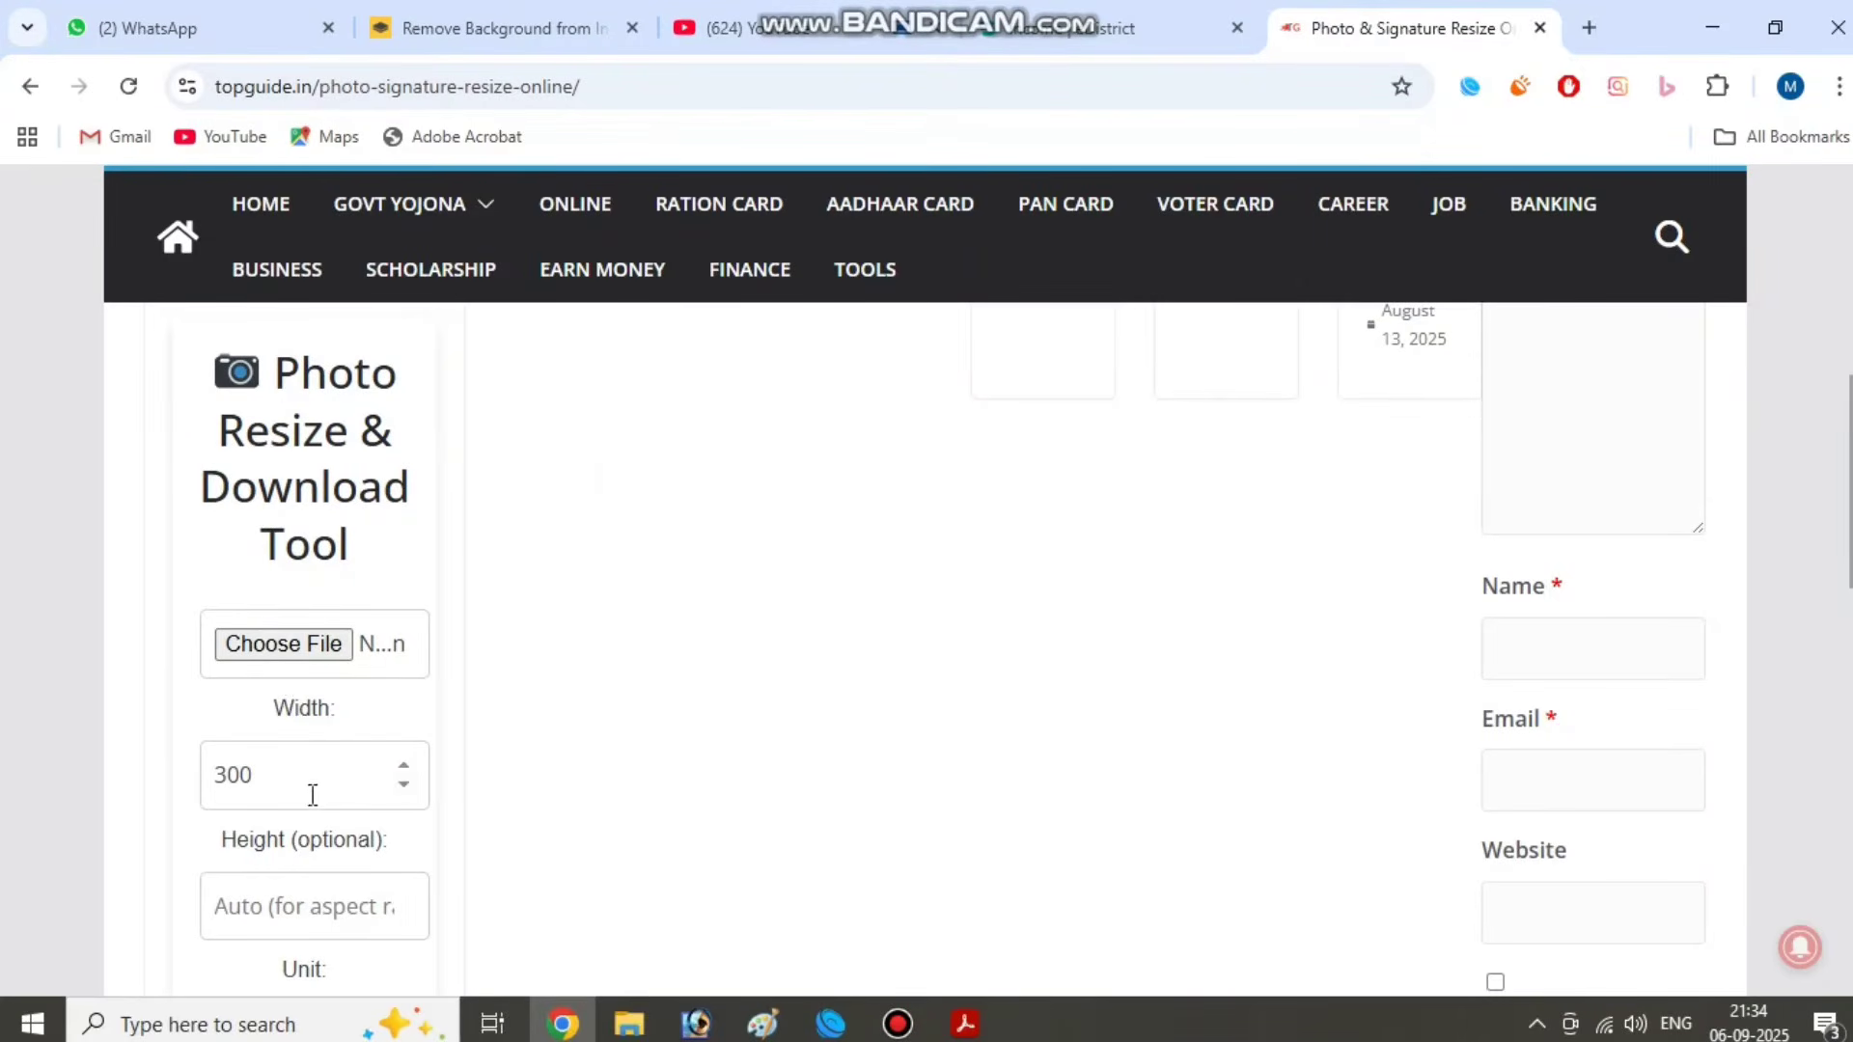
scroll(312, 794, "down", 3)
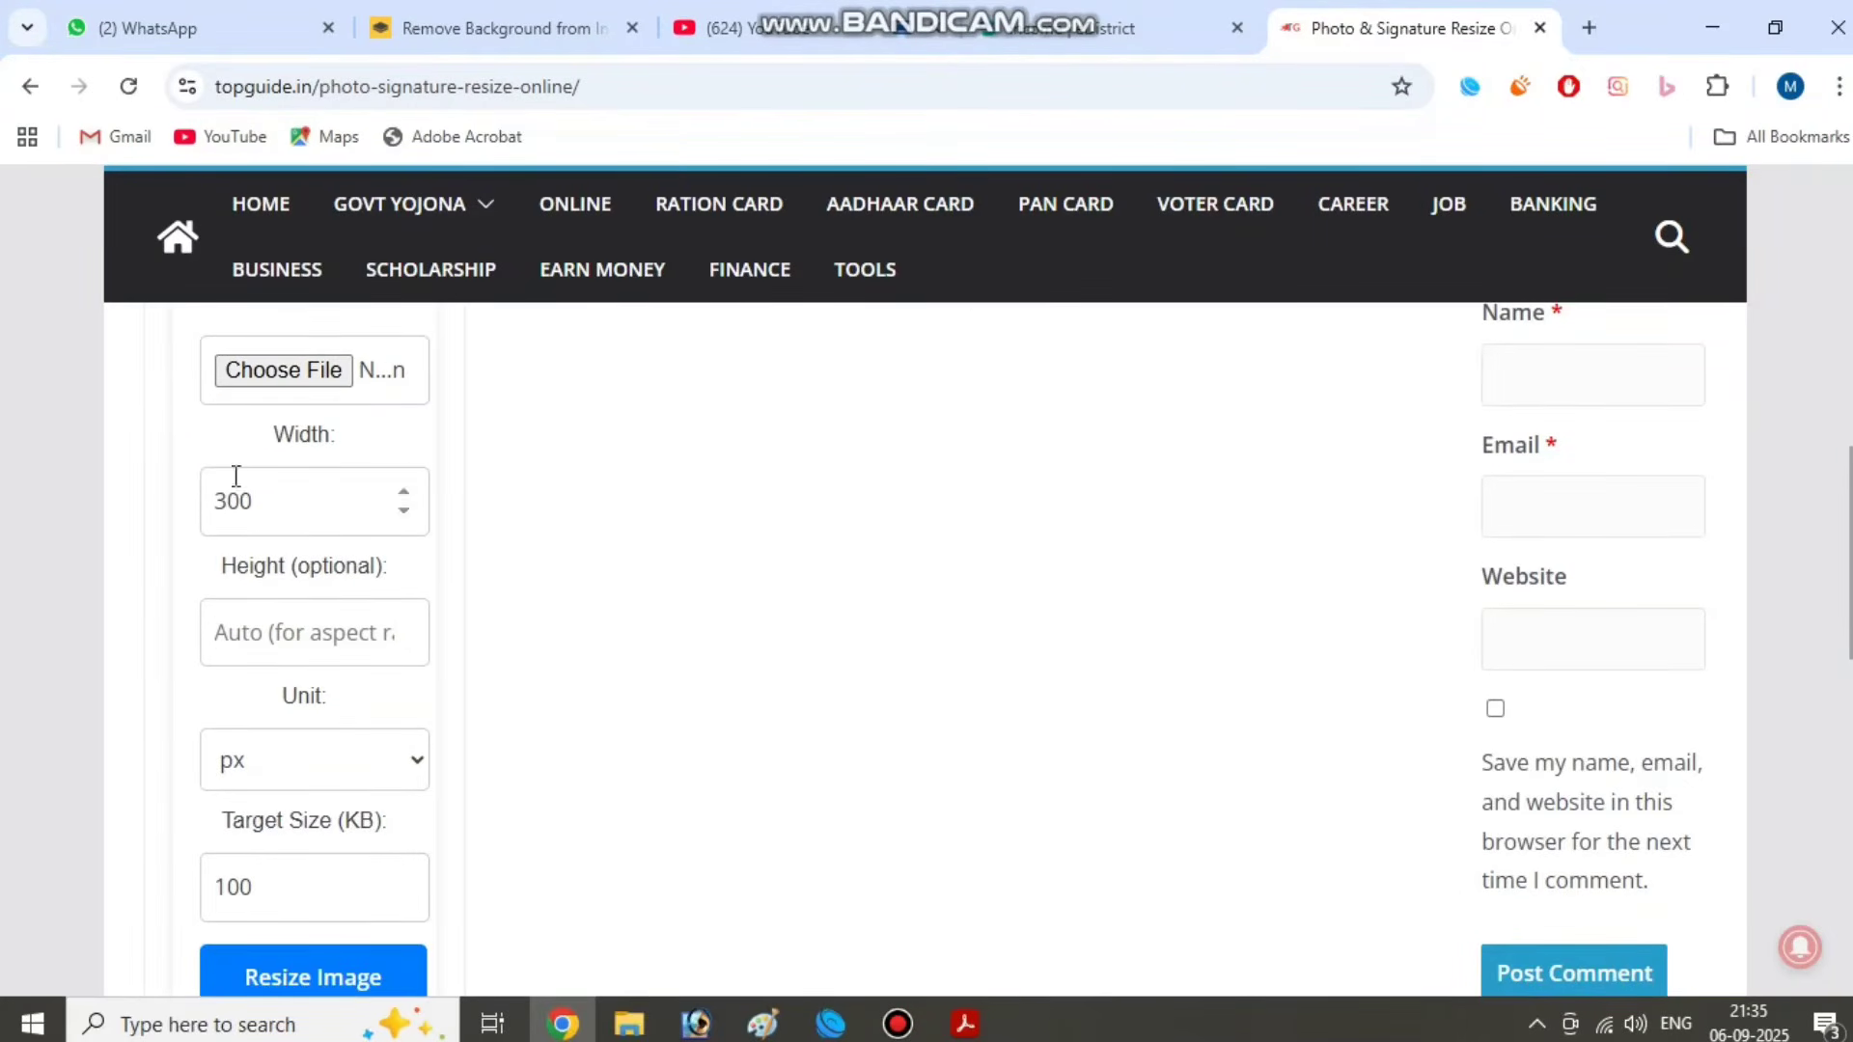
scroll(319, 794, "down", 2)
left_click(298, 845)
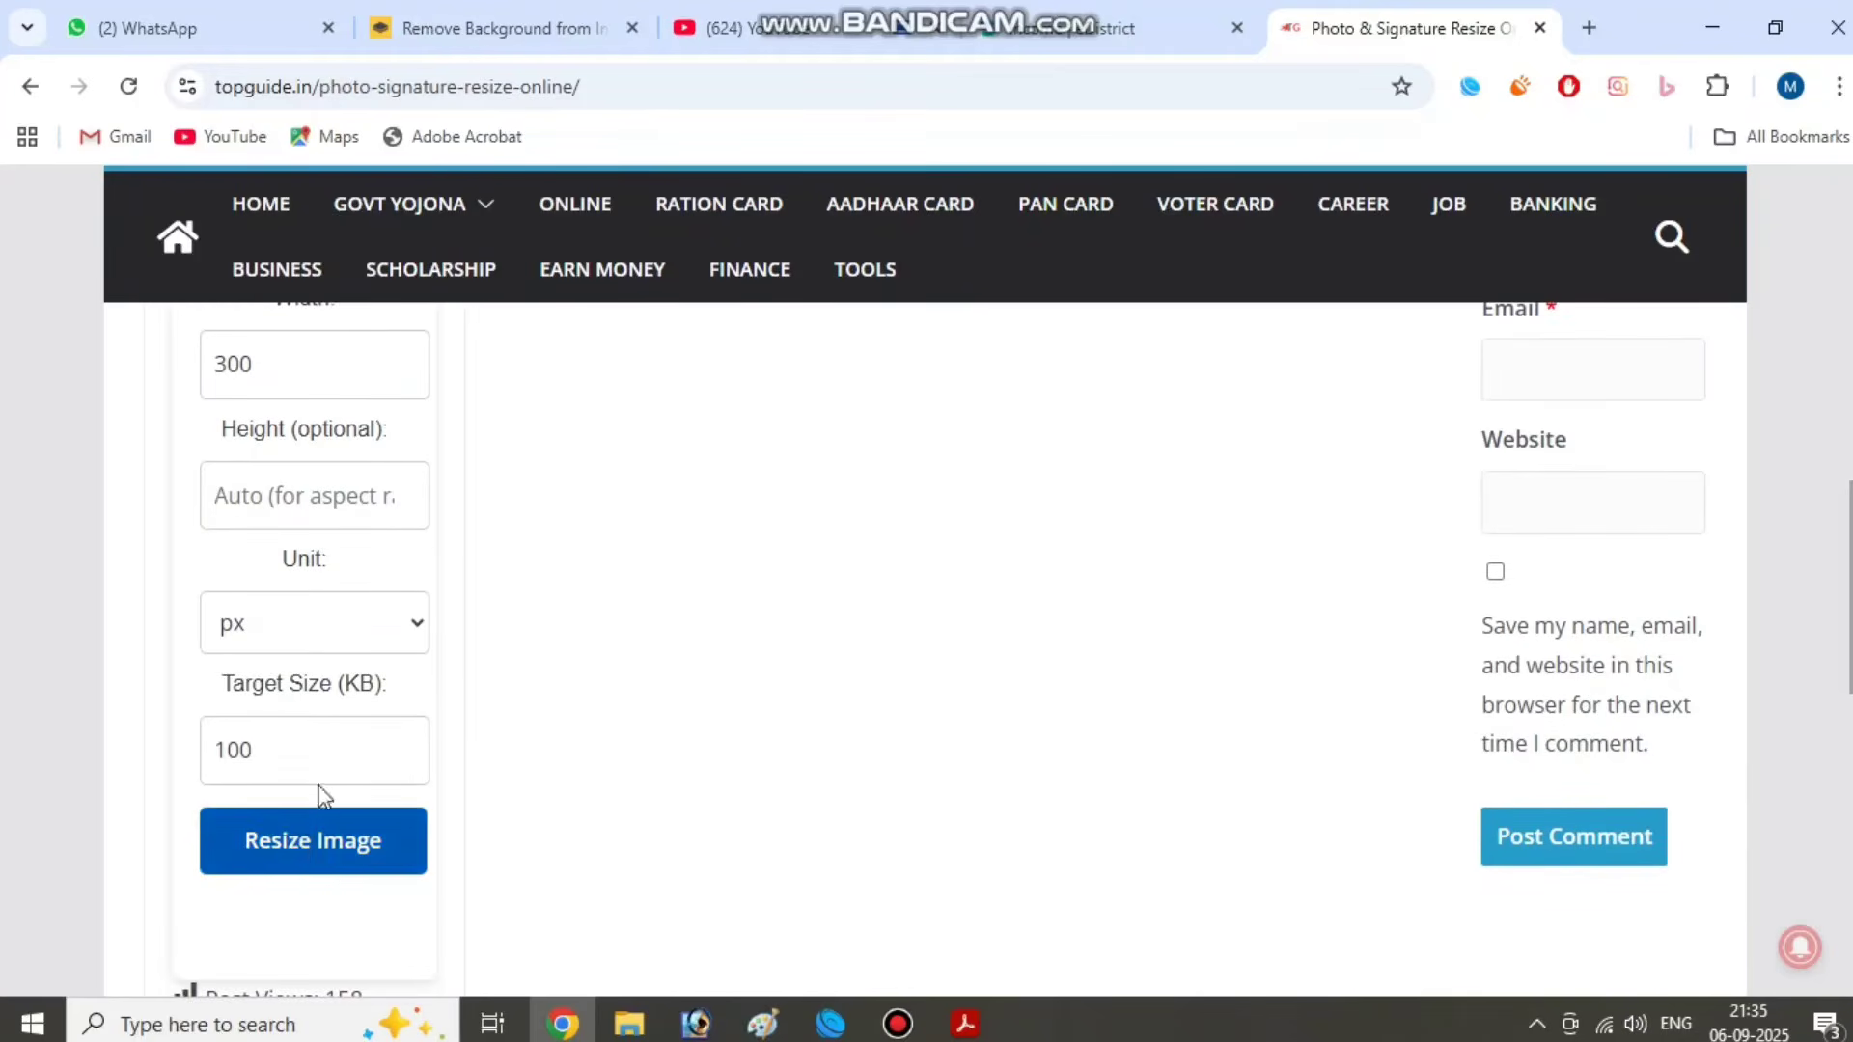
left_click_drag(287, 693, 359, 691)
- Check in the eDistrict Documents dialog that Income Proof accepts files up to 200KB
left_click(1090, 25)
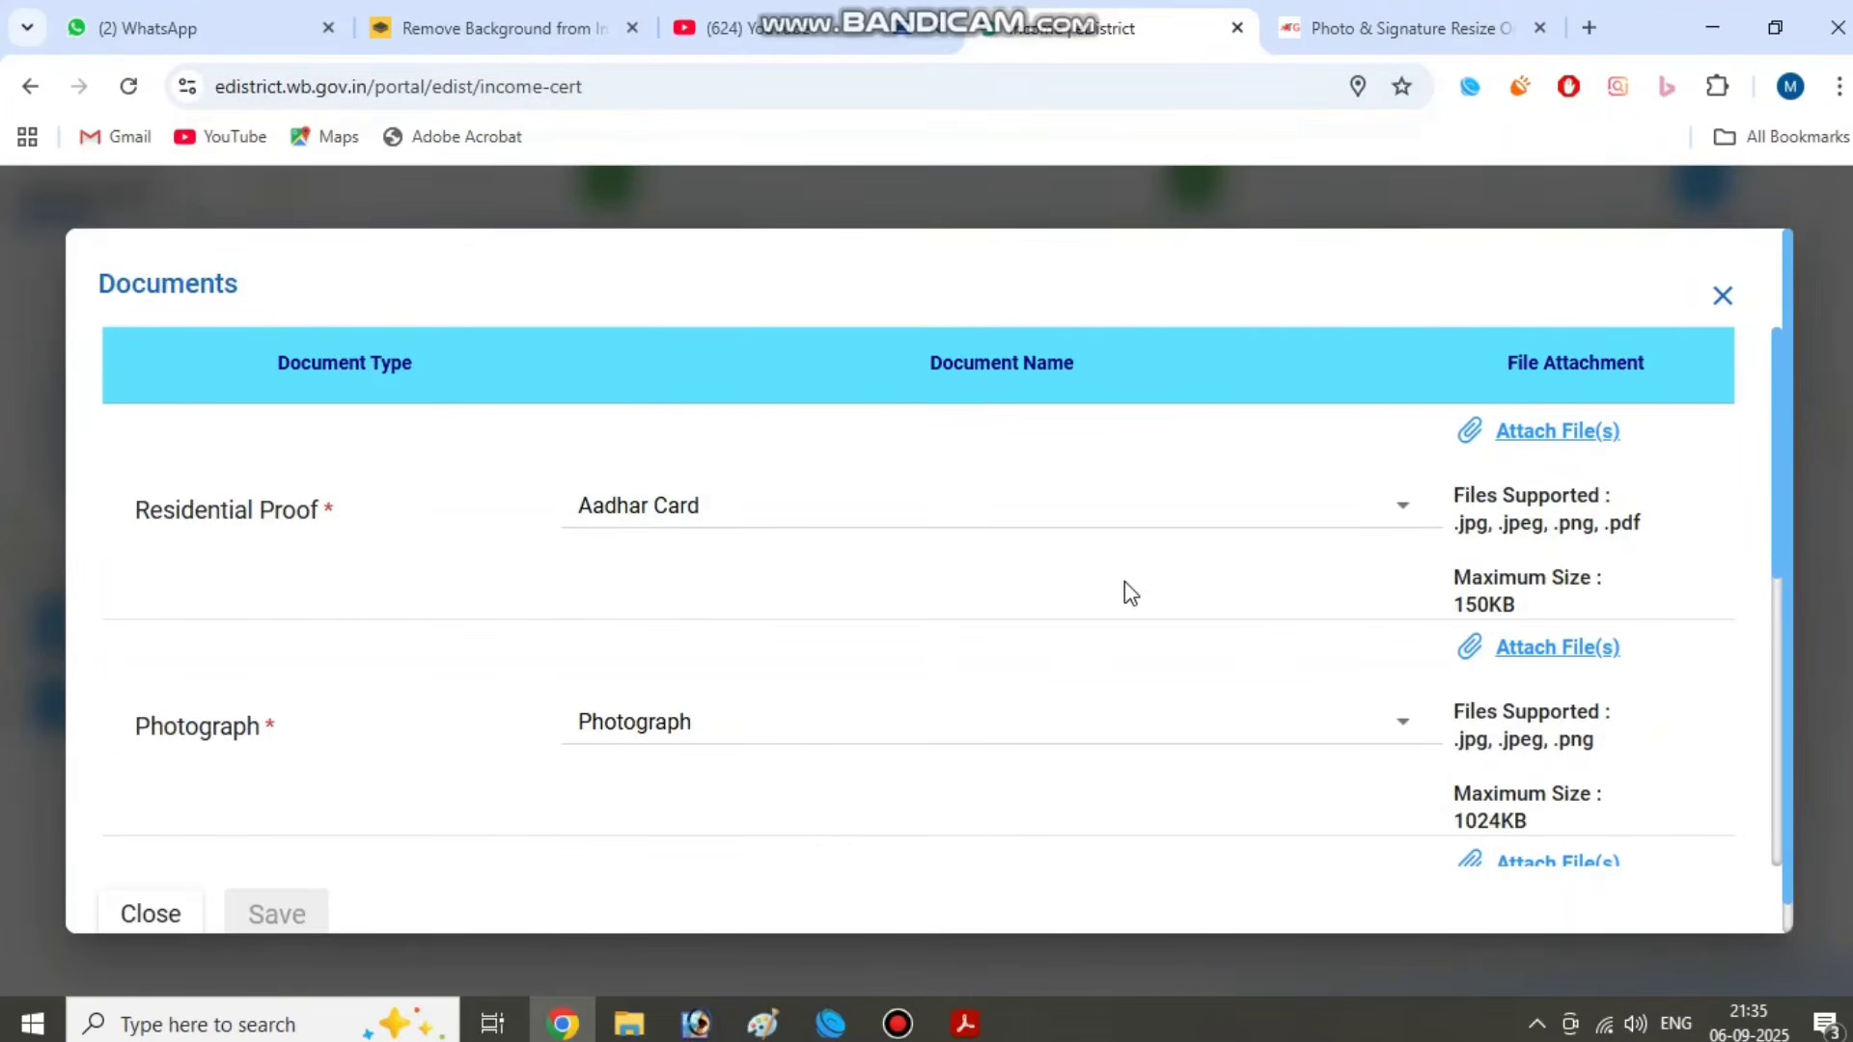
scroll(1125, 584, "down", 4)
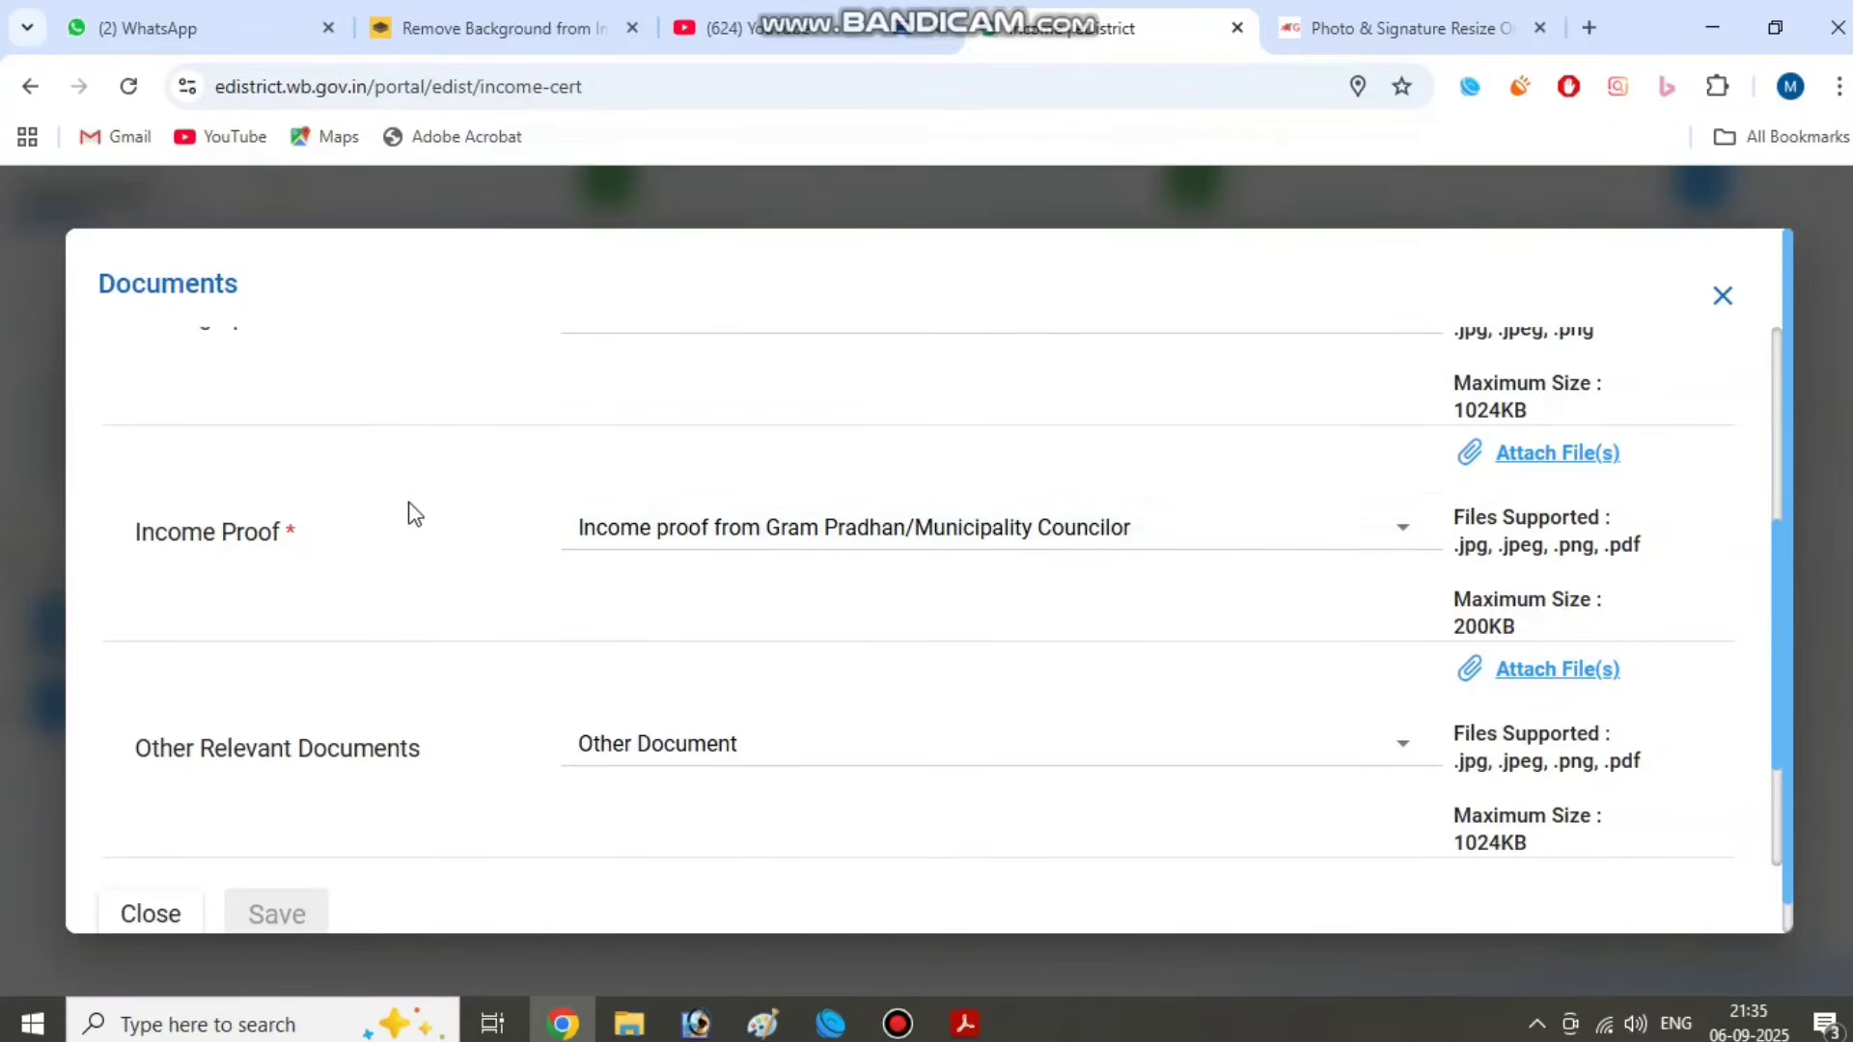
left_click_drag(125, 532, 310, 537)
left_click(311, 537)
left_click(1359, 4)
- From Top Guide's Tools page, search the site for 'jpeg to pdf'
scroll(521, 574, "up", 6)
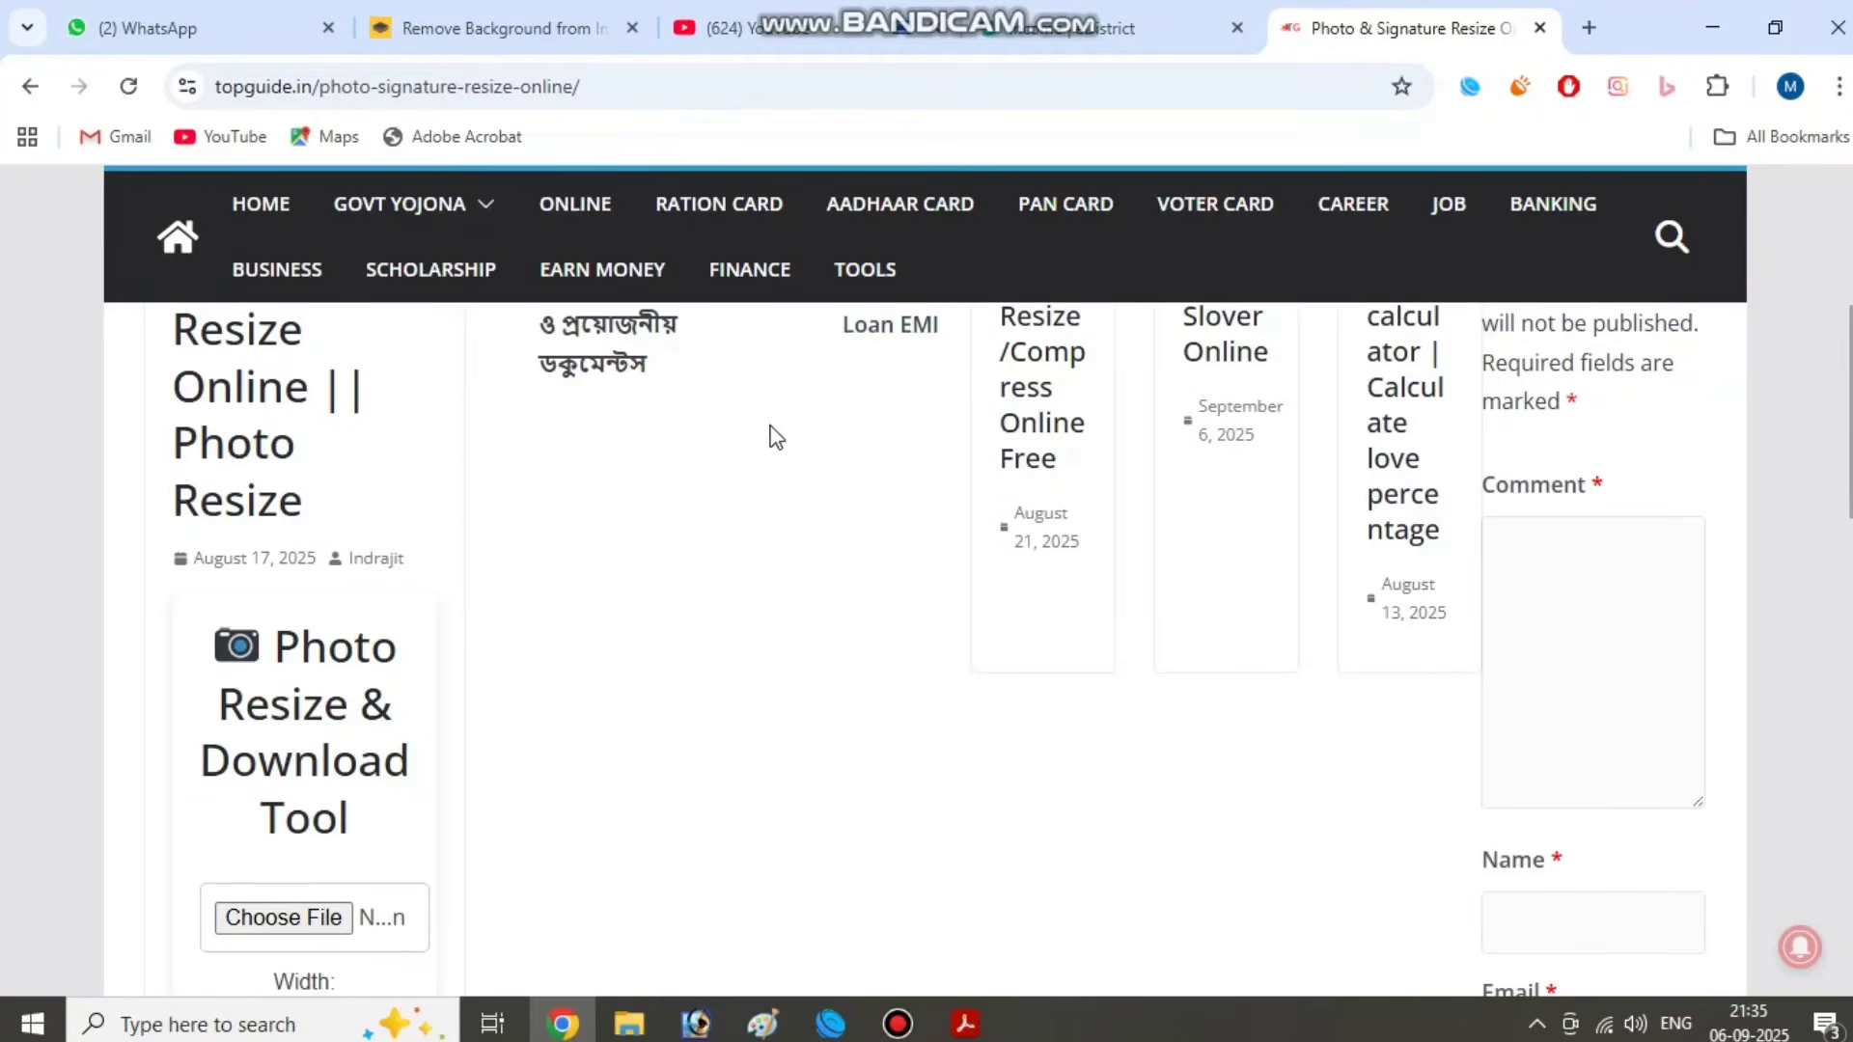
left_click(882, 296)
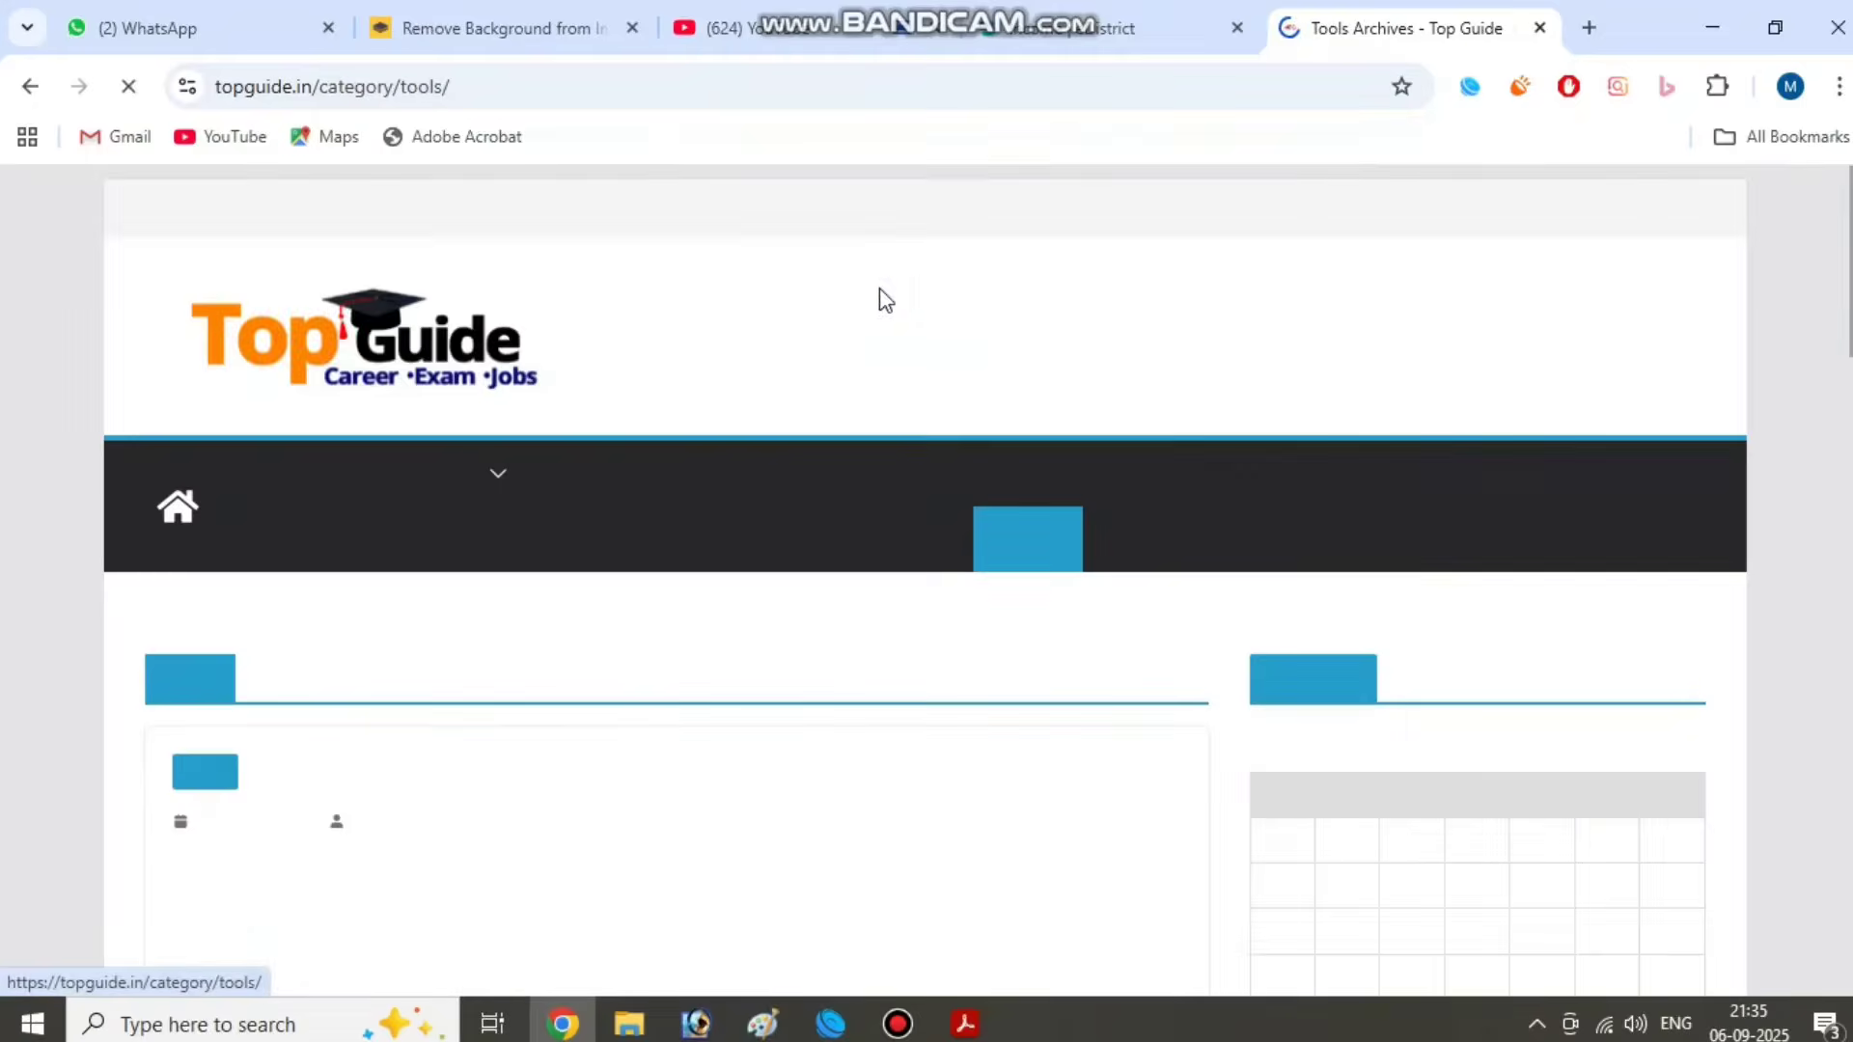
scroll(1093, 723, "down", 10)
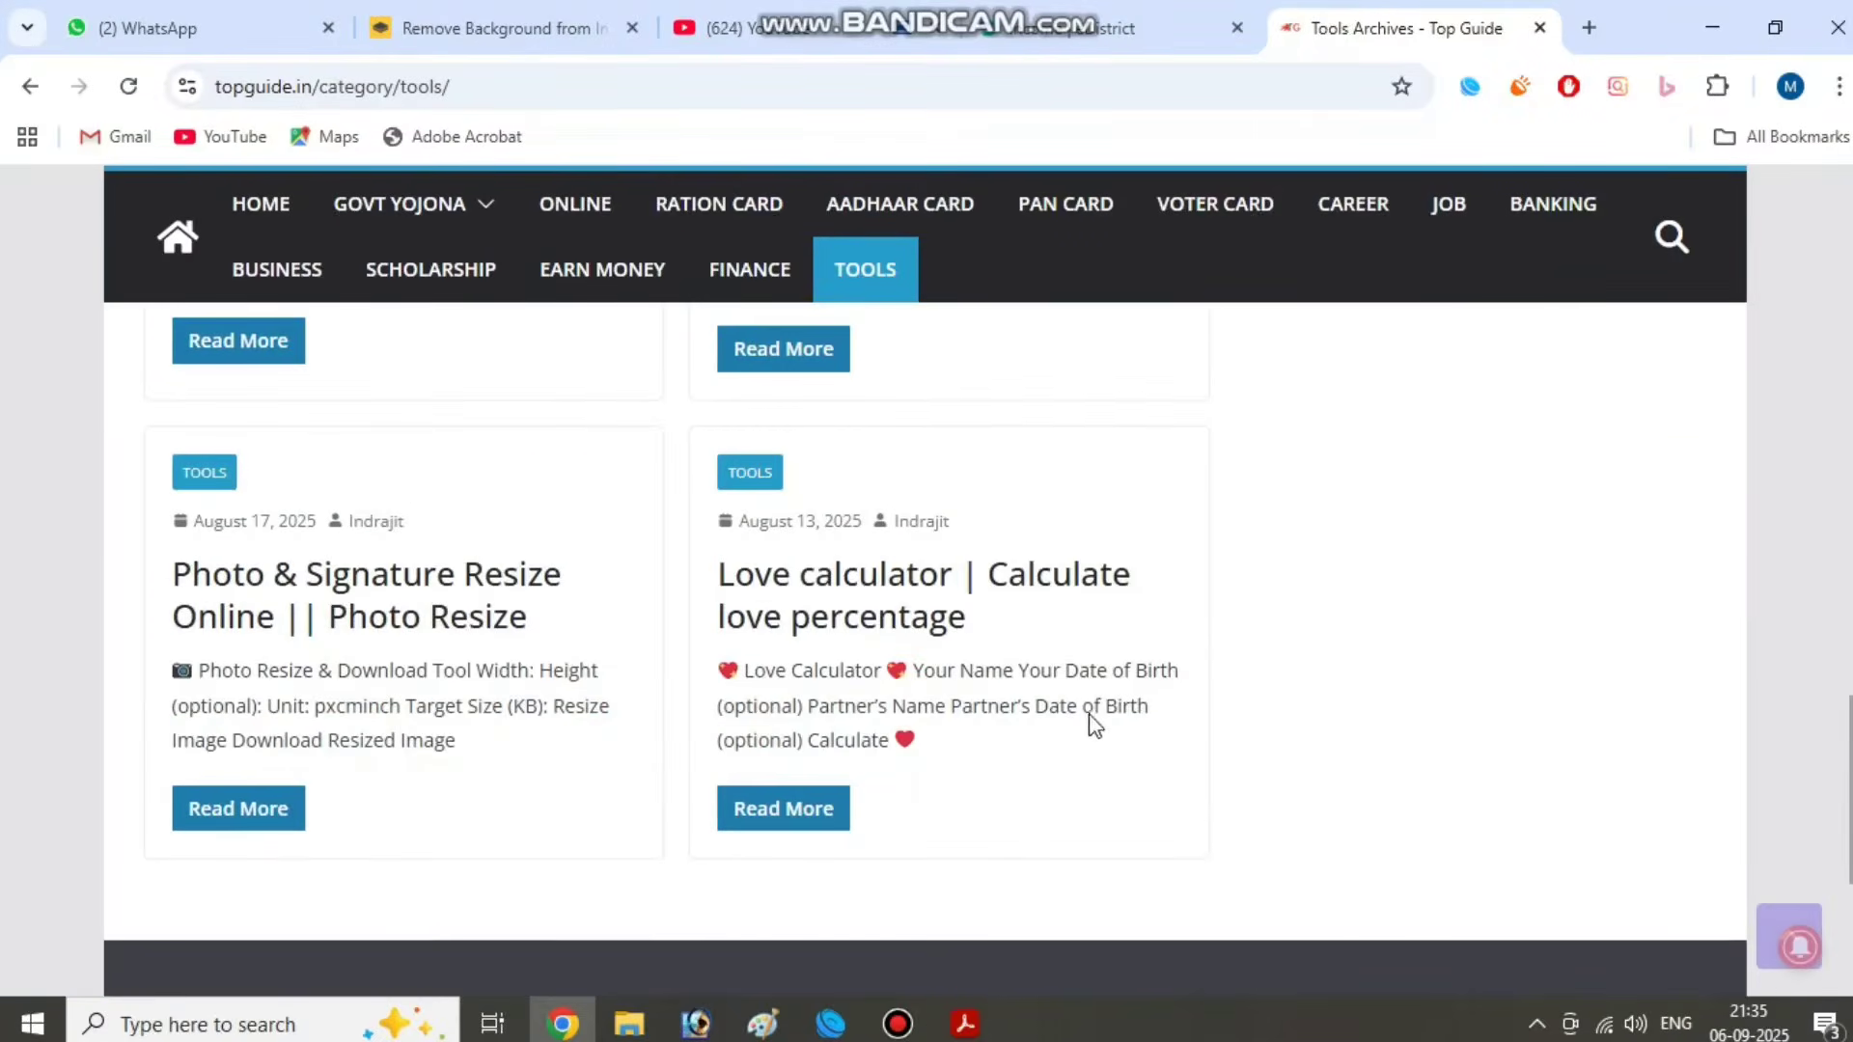
left_click(897, 1023)
left_click(1238, 263)
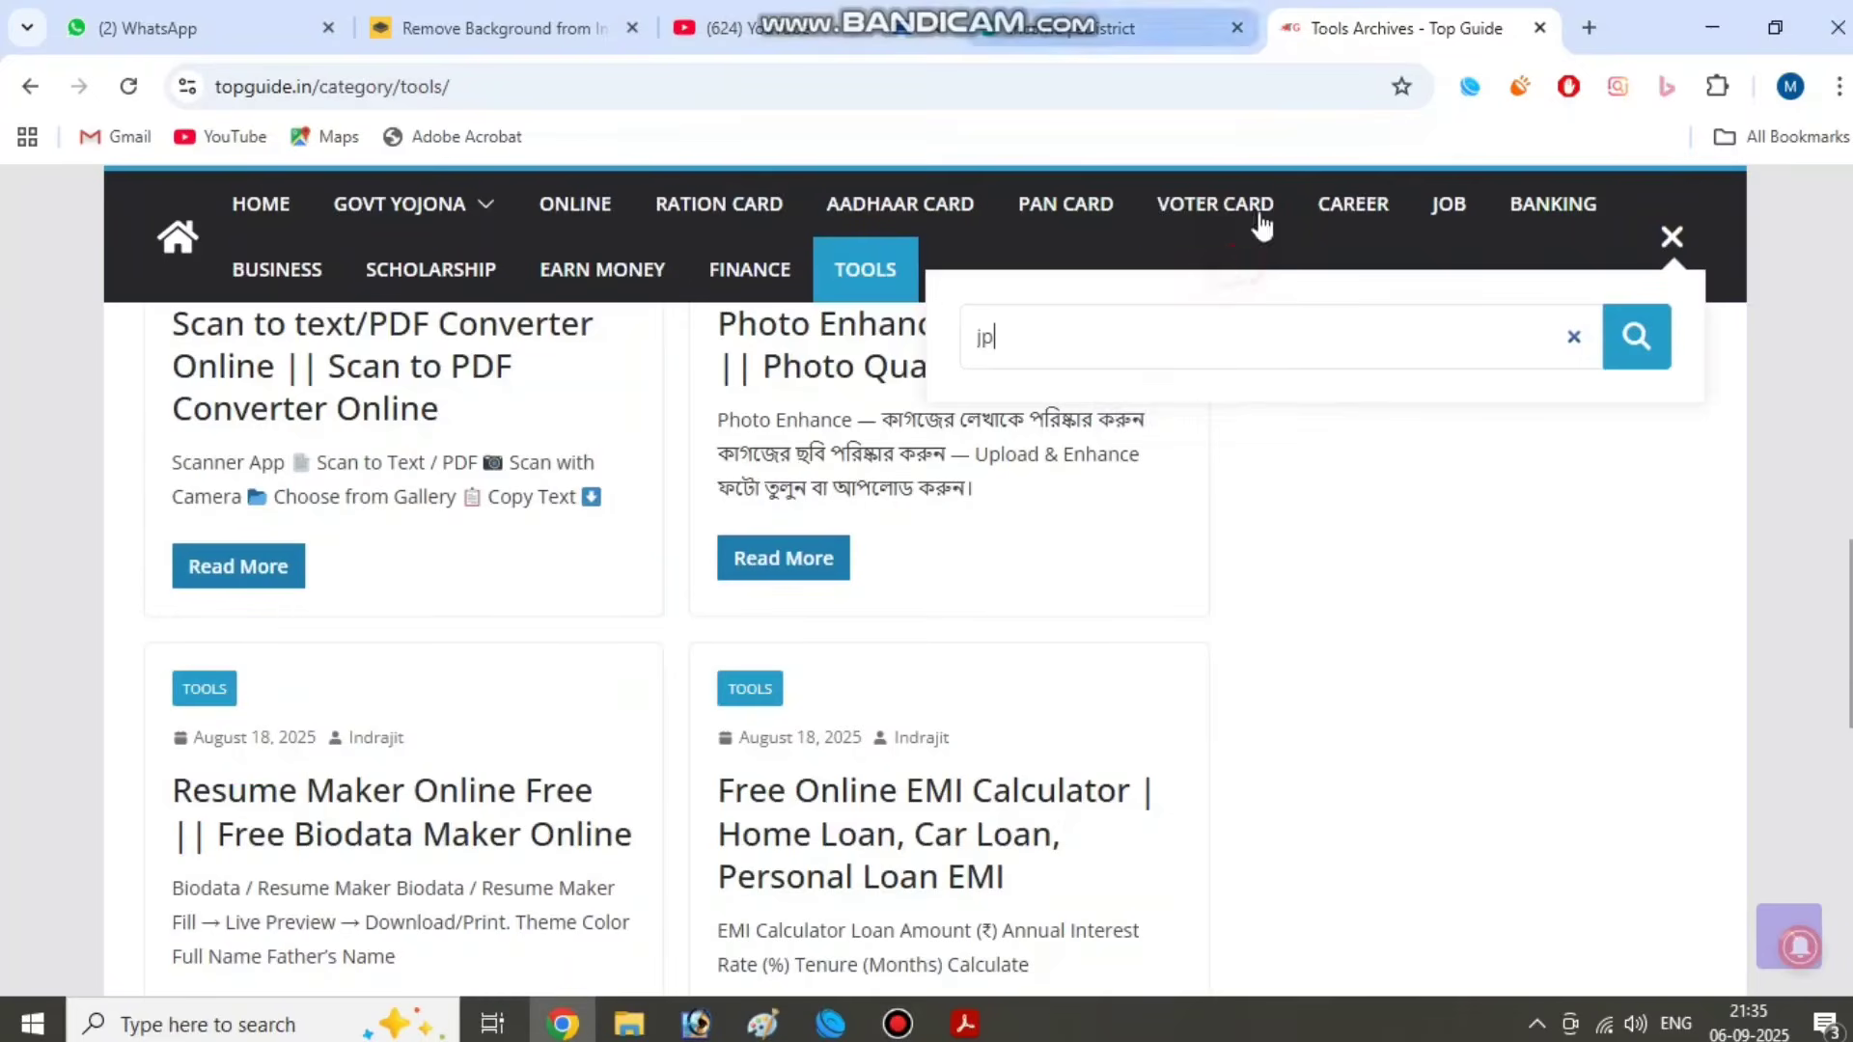
left_click(1282, 335)
left_click(1183, 415)
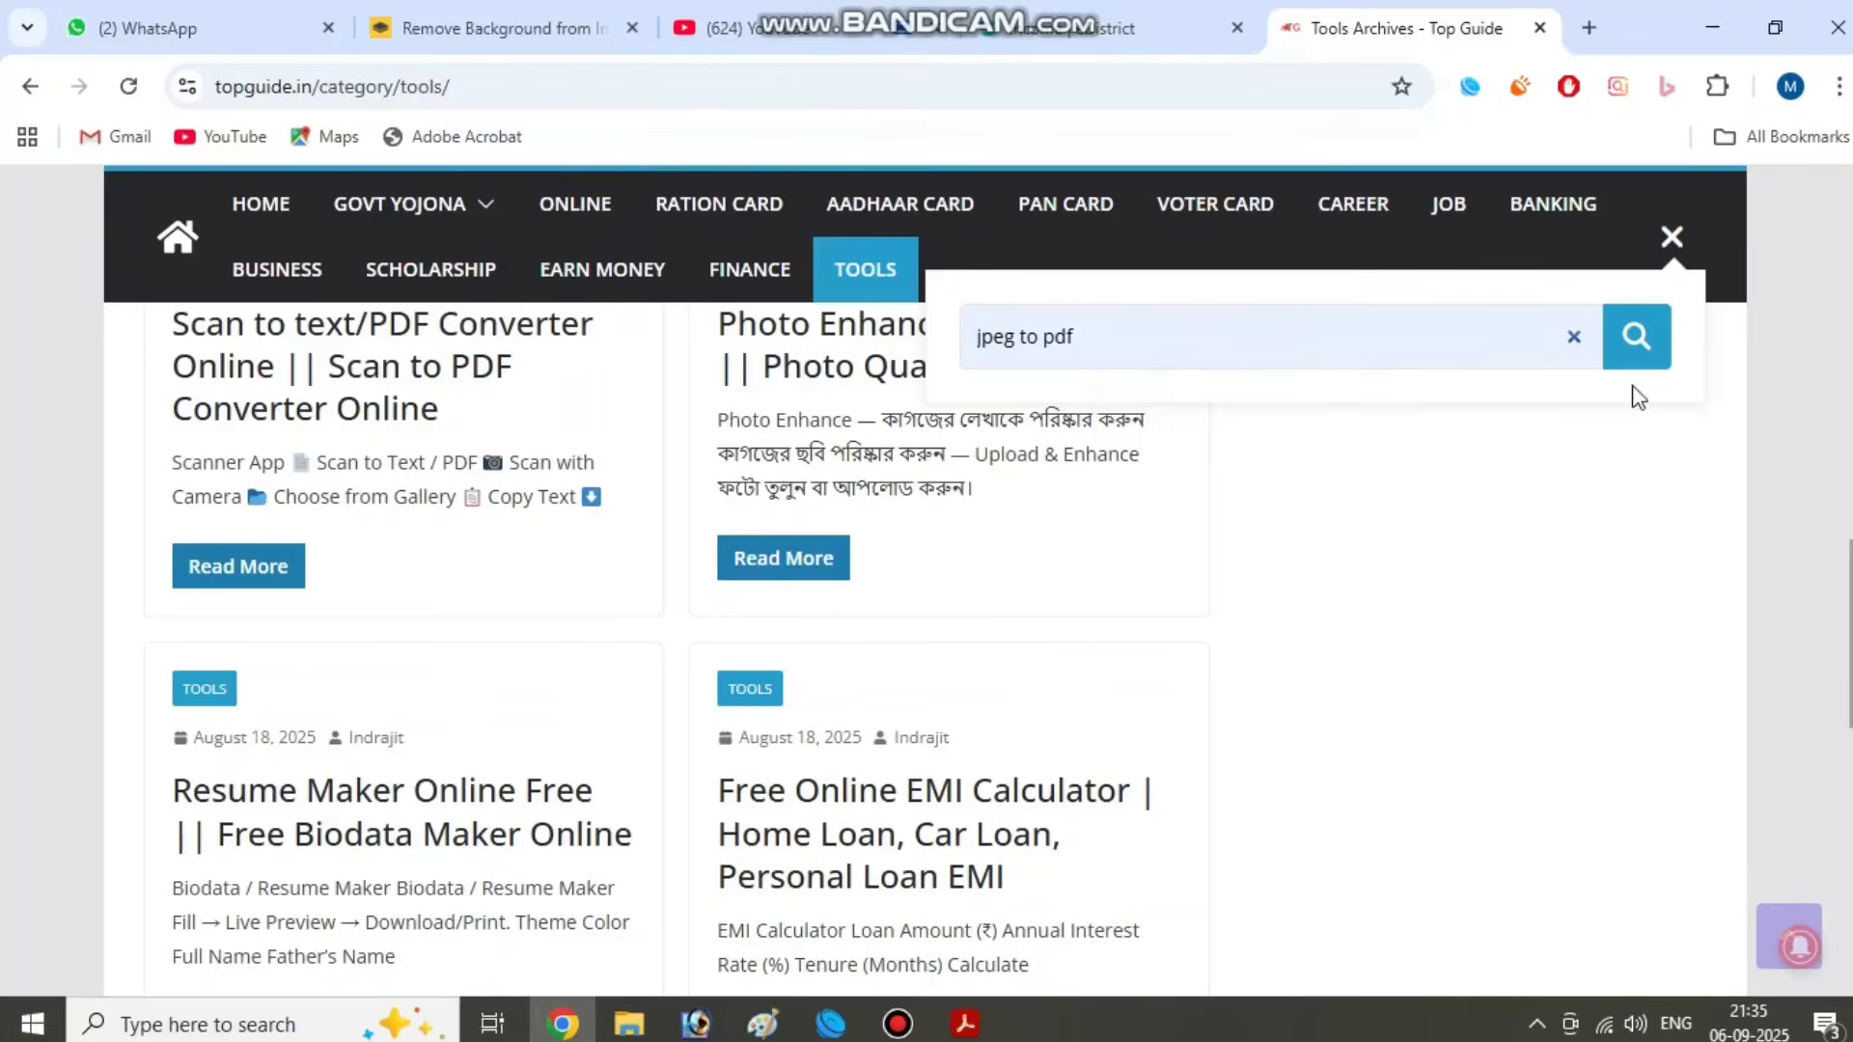
left_click(1651, 347)
scroll(704, 724, "down", 3)
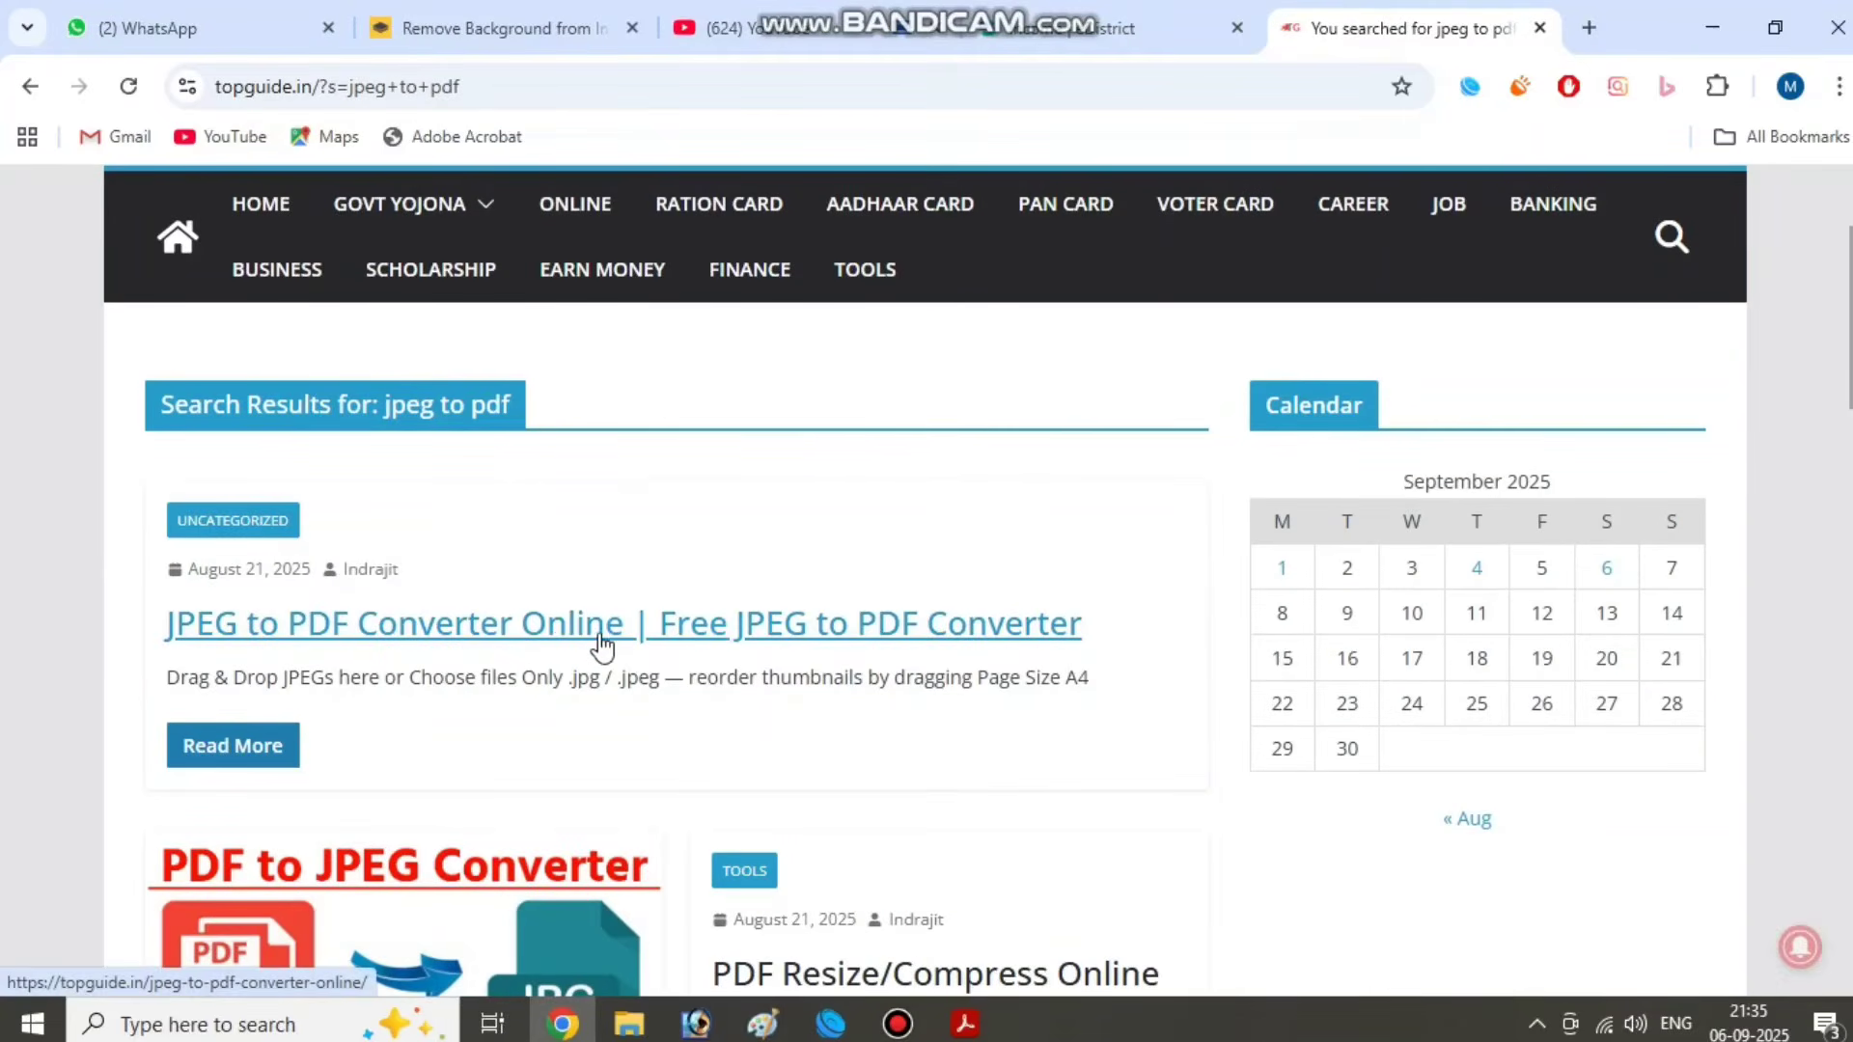
- Open the JPEG to PDF Converter Online post and review its A4 portrait, 10 mm margin settings
left_click(611, 632)
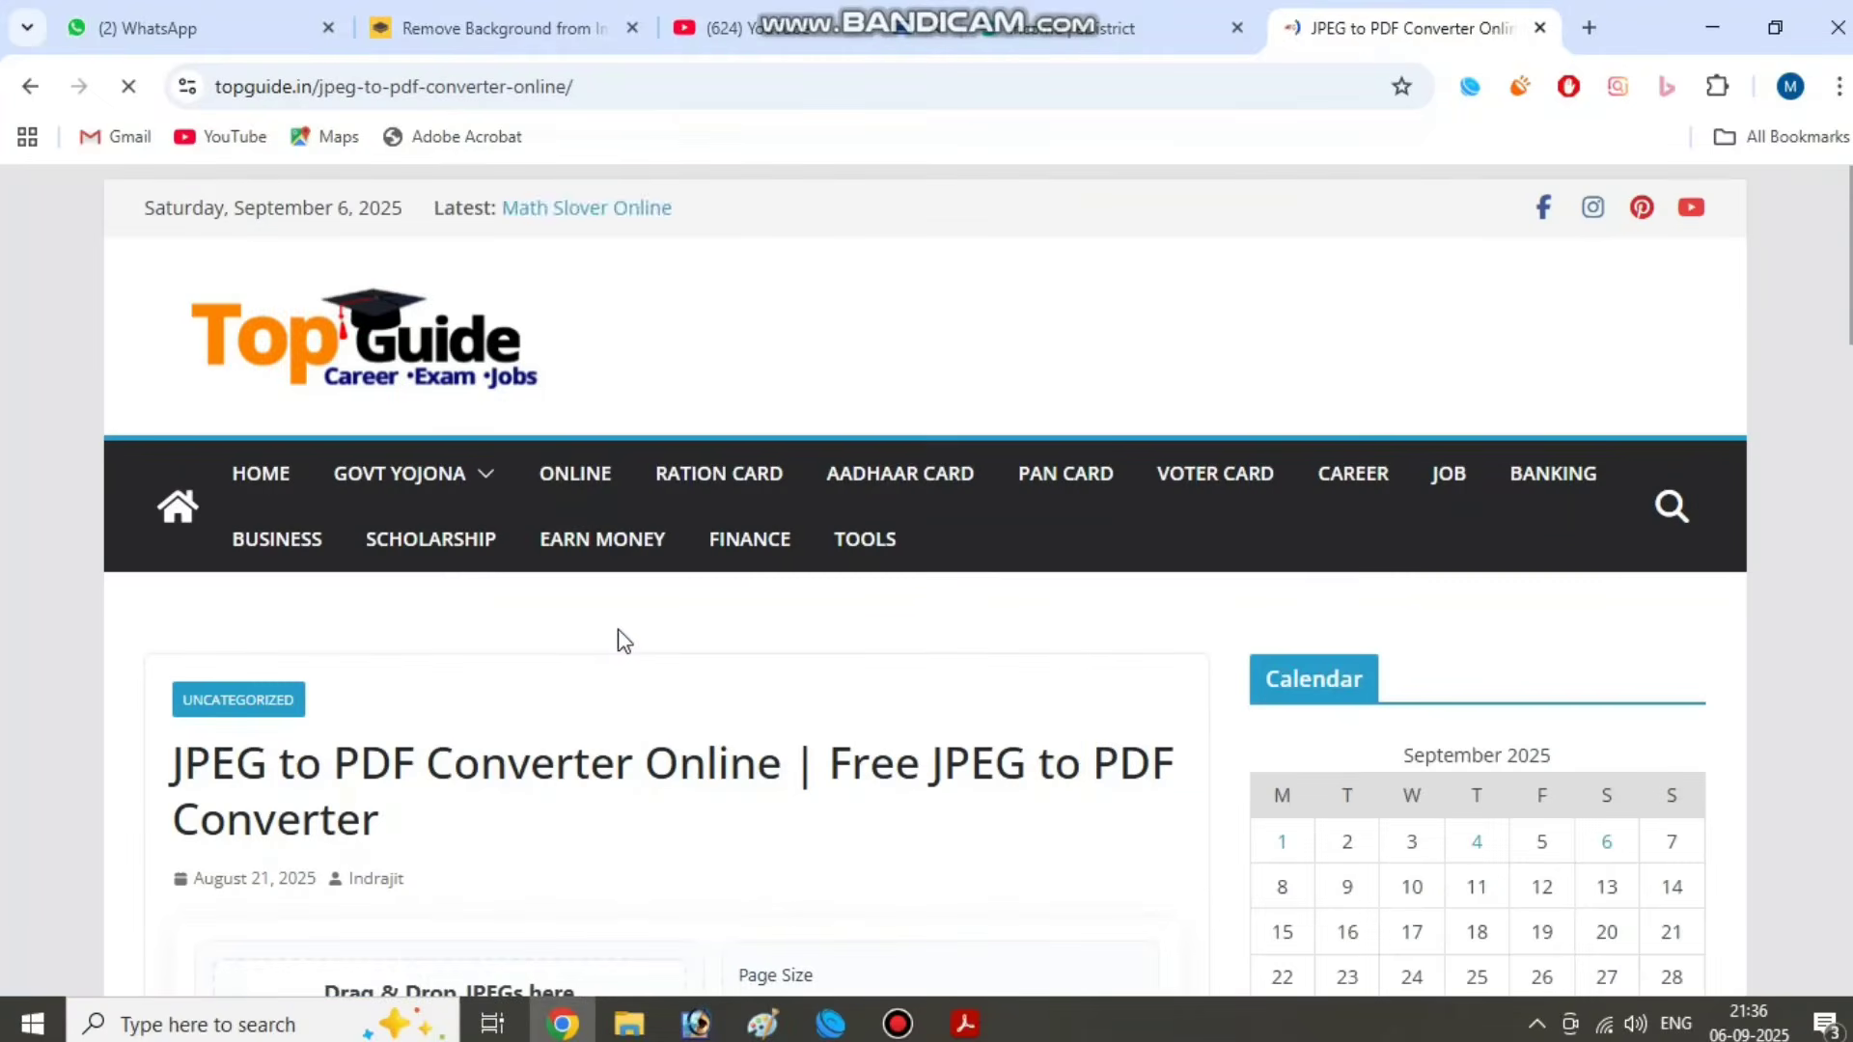
scroll(703, 676, "down", 2)
scroll(702, 676, "down", 4)
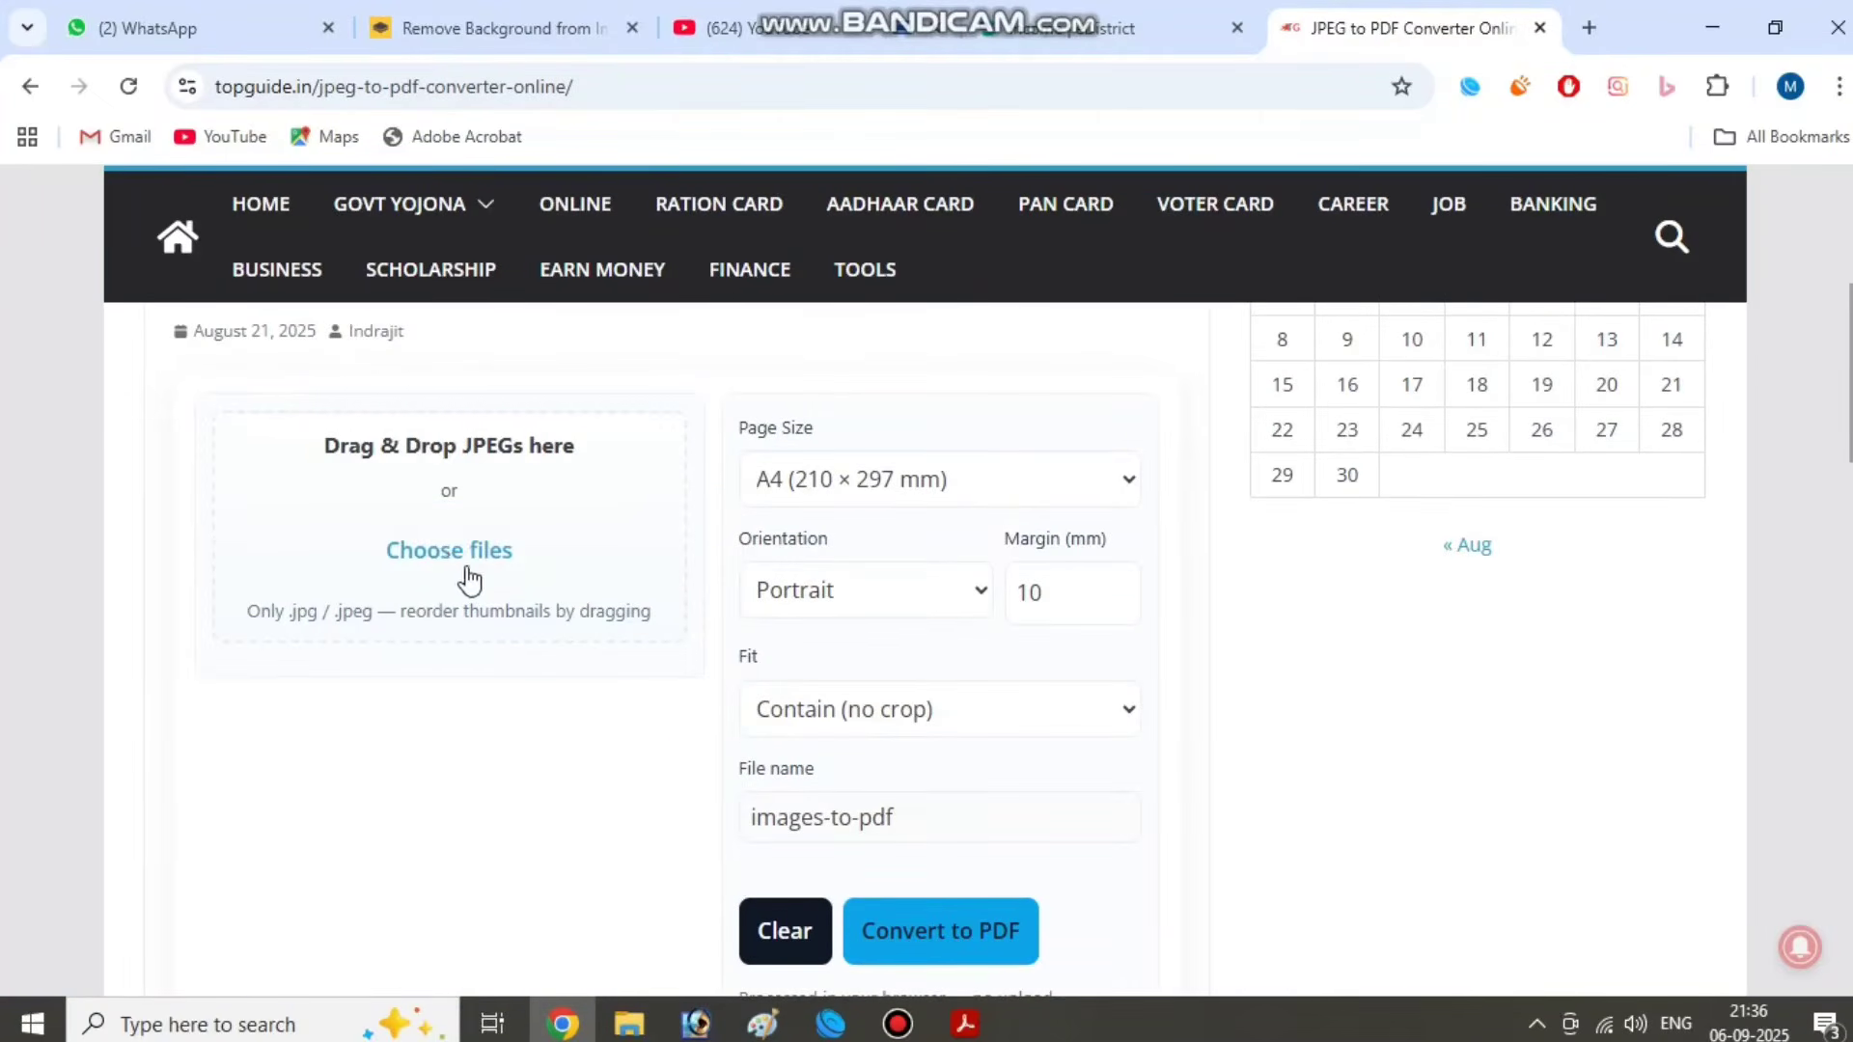
scroll(473, 728, "up", 1)
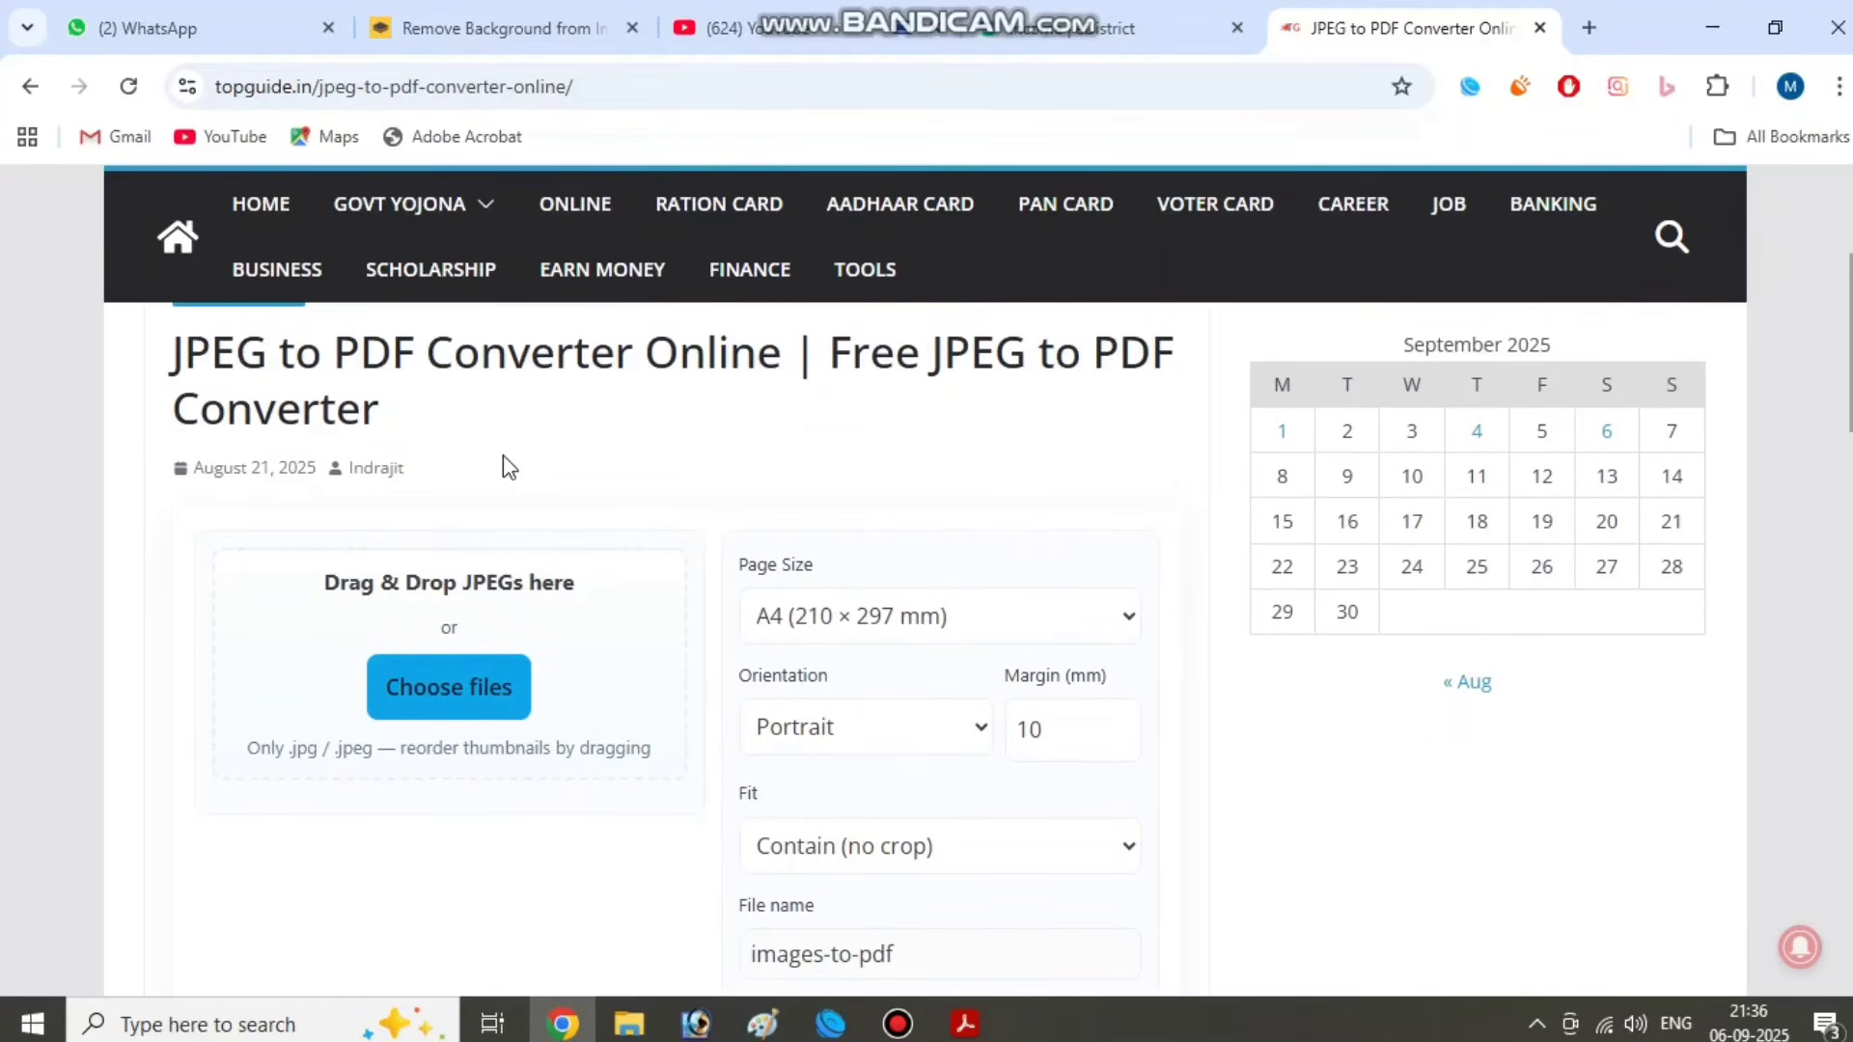
scroll(802, 632, "down", 4)
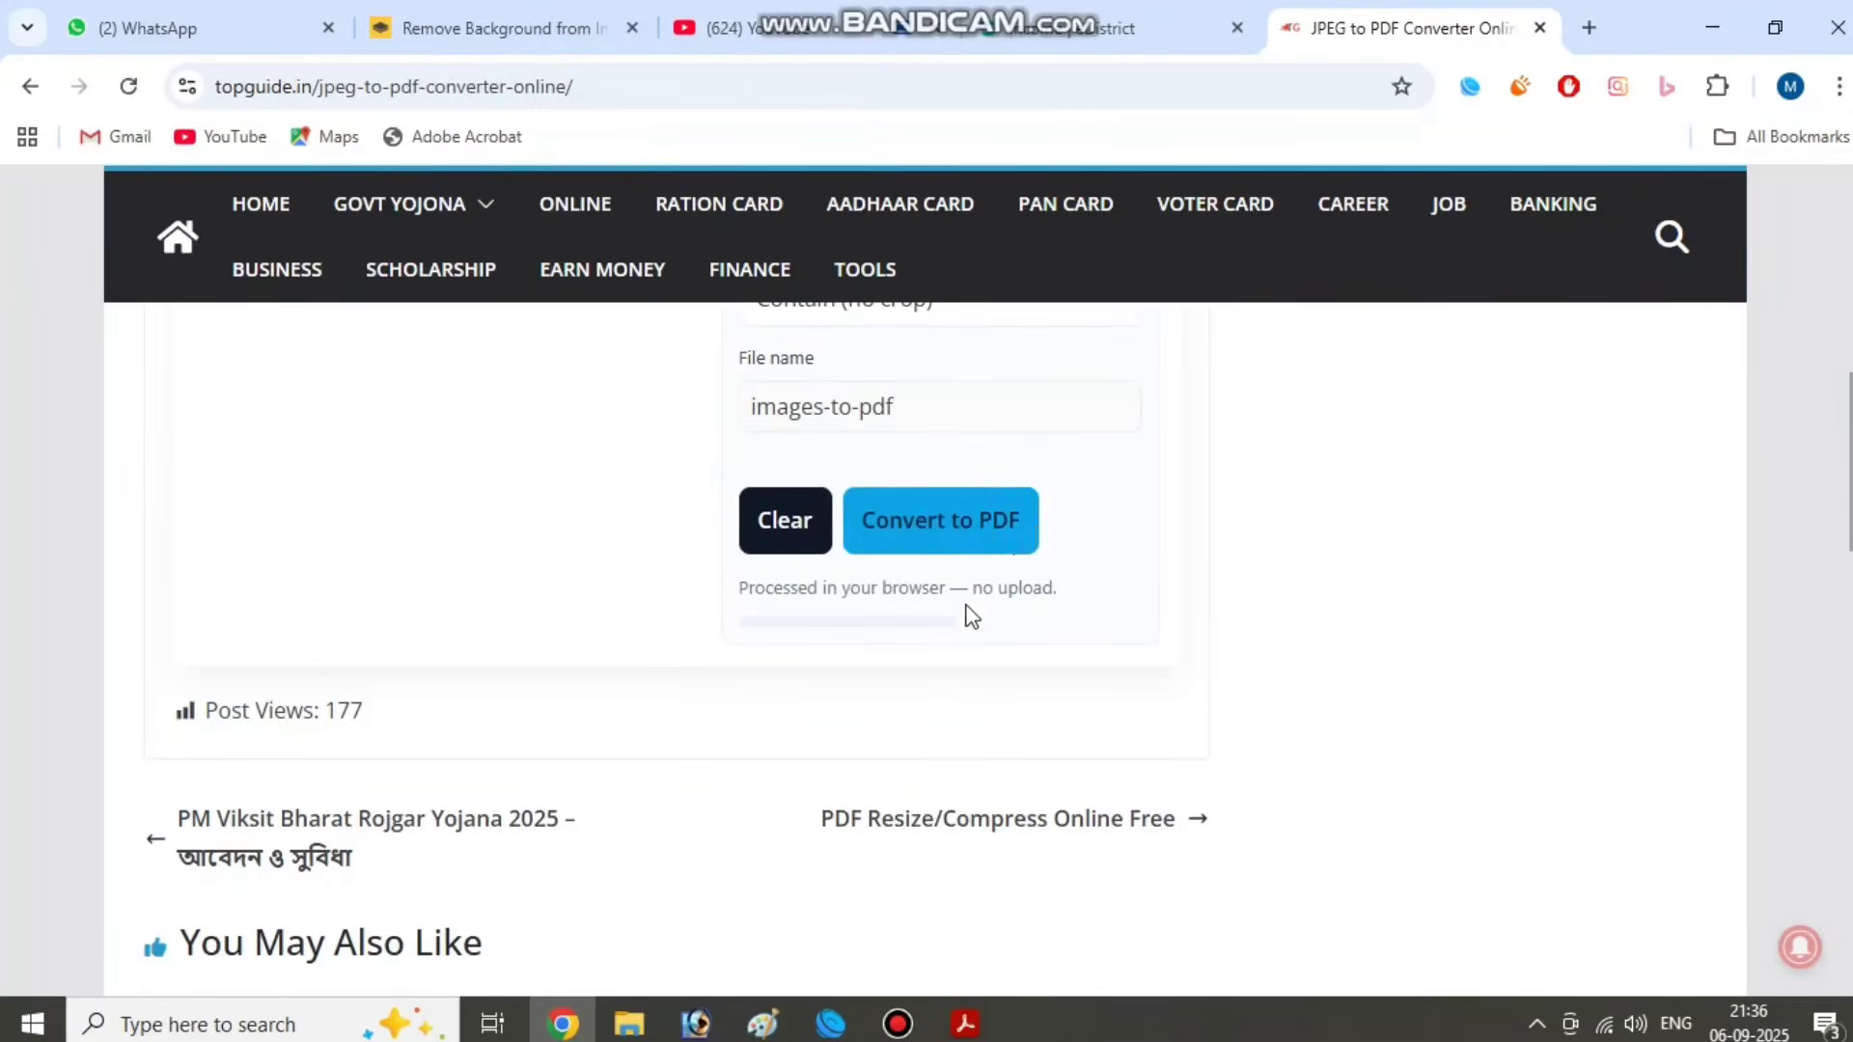
- Convert the images into images-to-pdf.pdf, check it in Acrobat, then return to the converter page
left_click(985, 537)
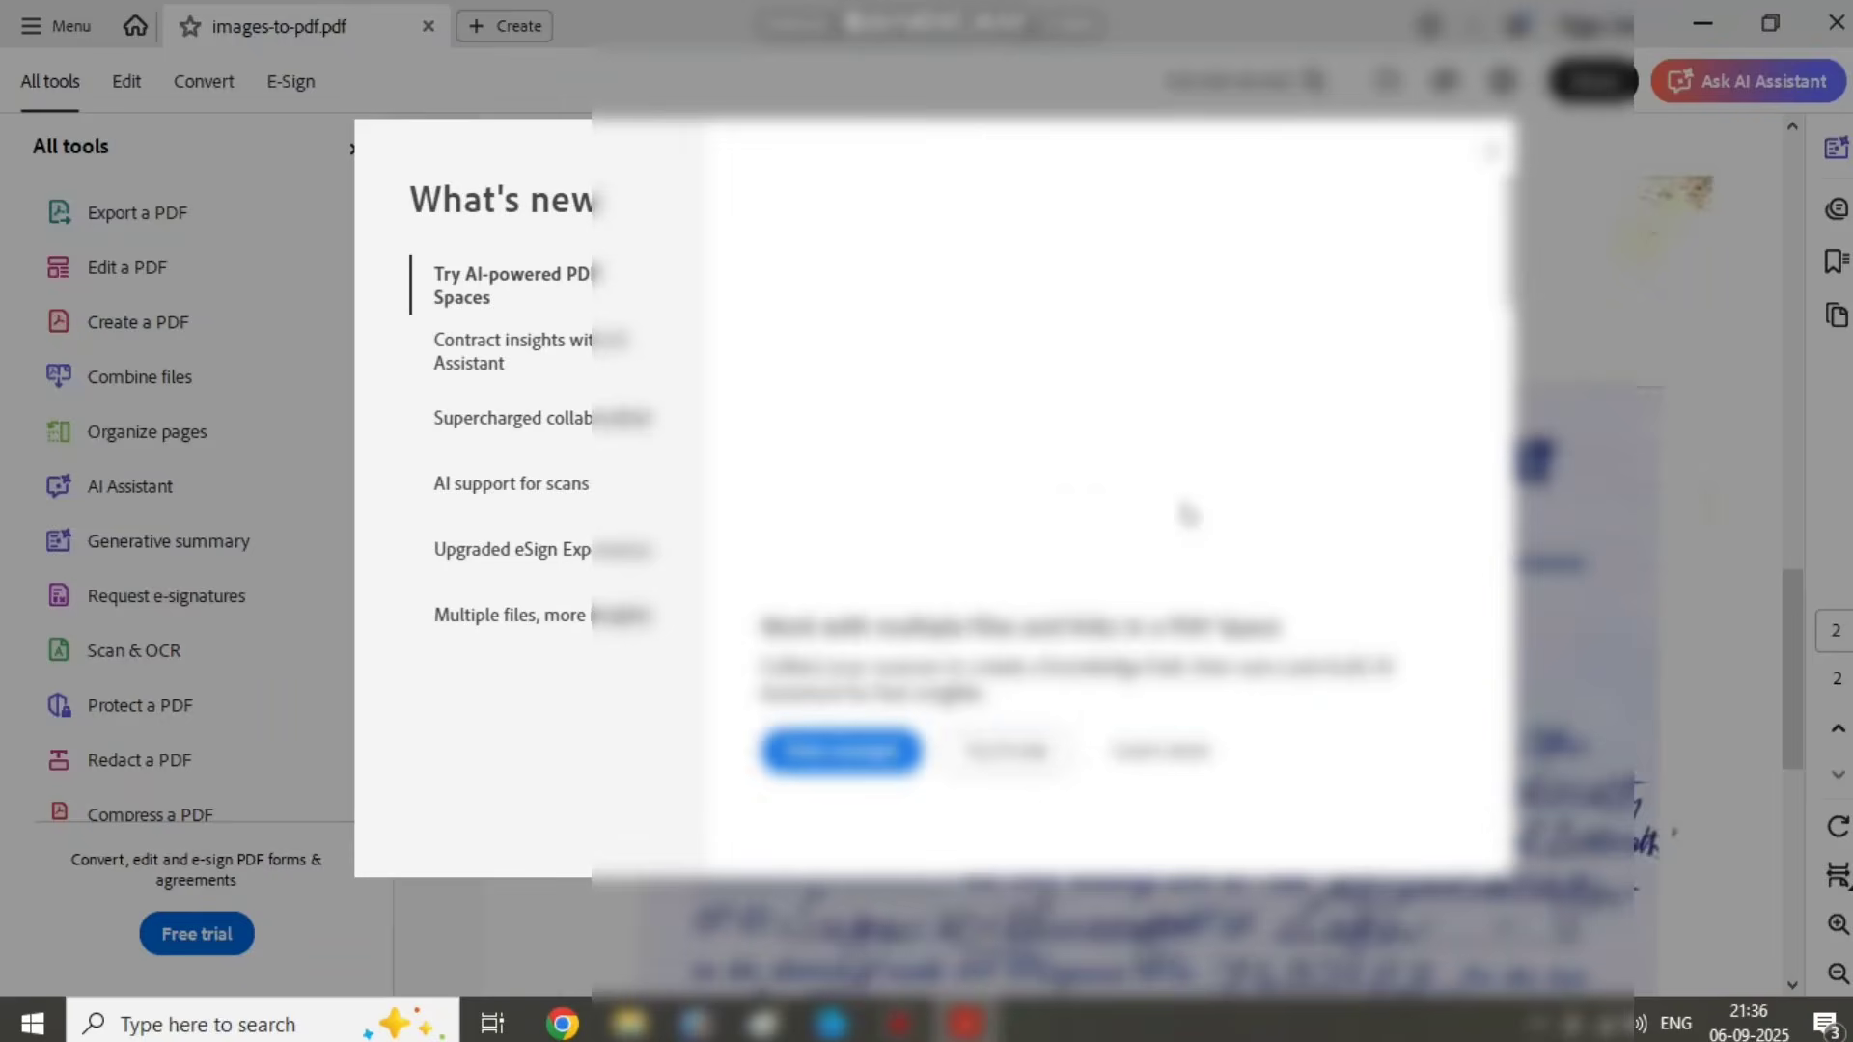
left_click(1491, 152)
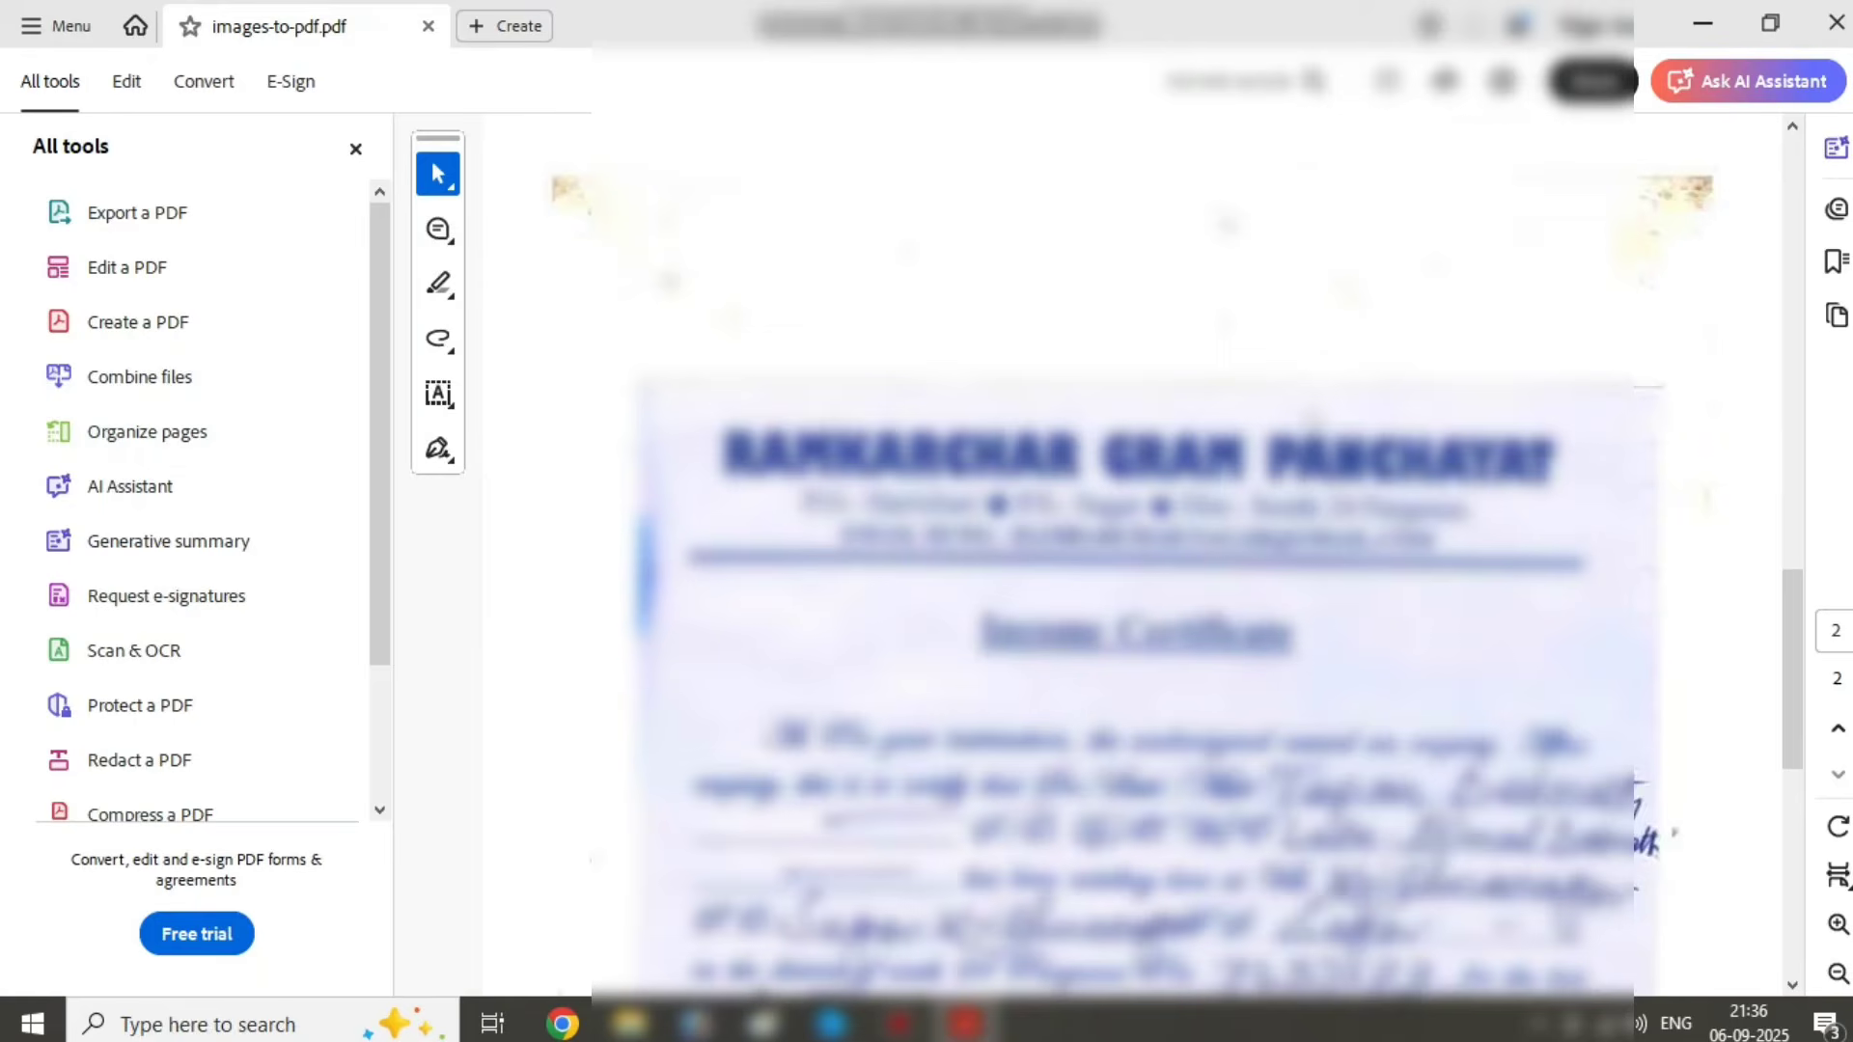
scroll(1100, 550, "up", 15)
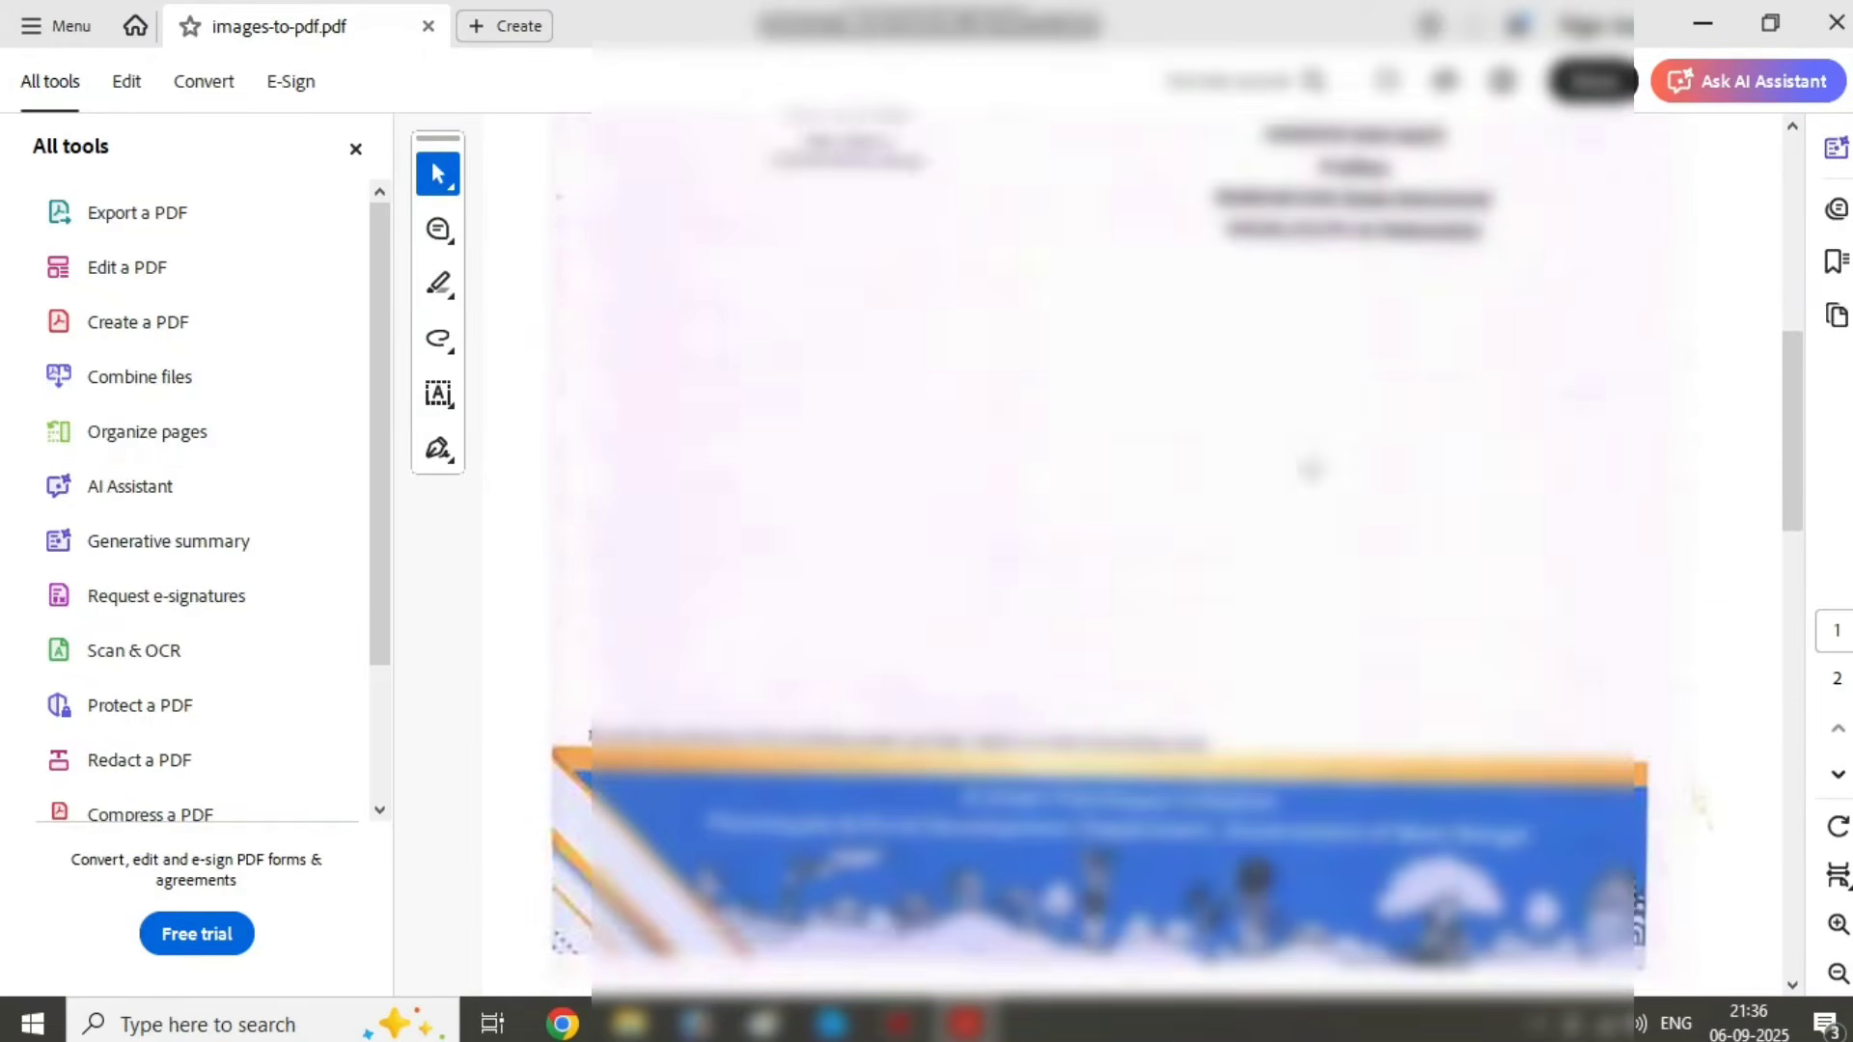
scroll(1309, 467, "down", 20)
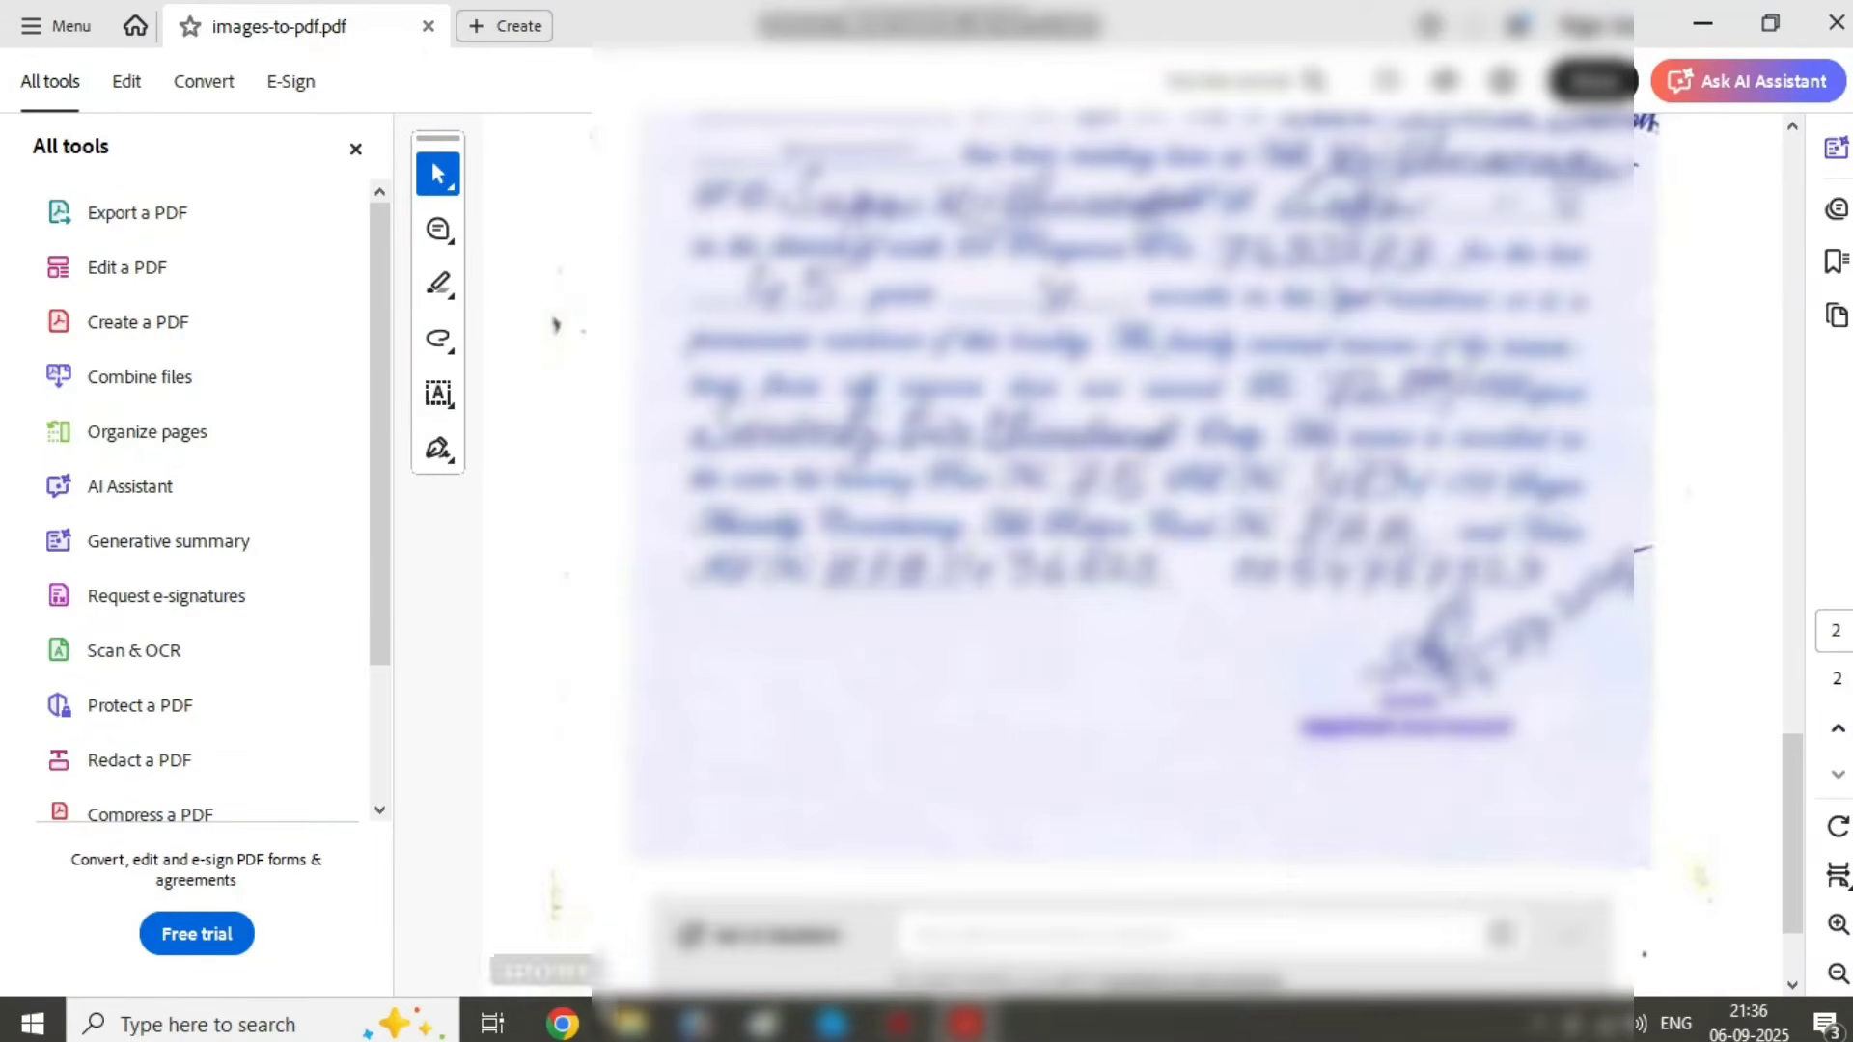
left_click(564, 1023)
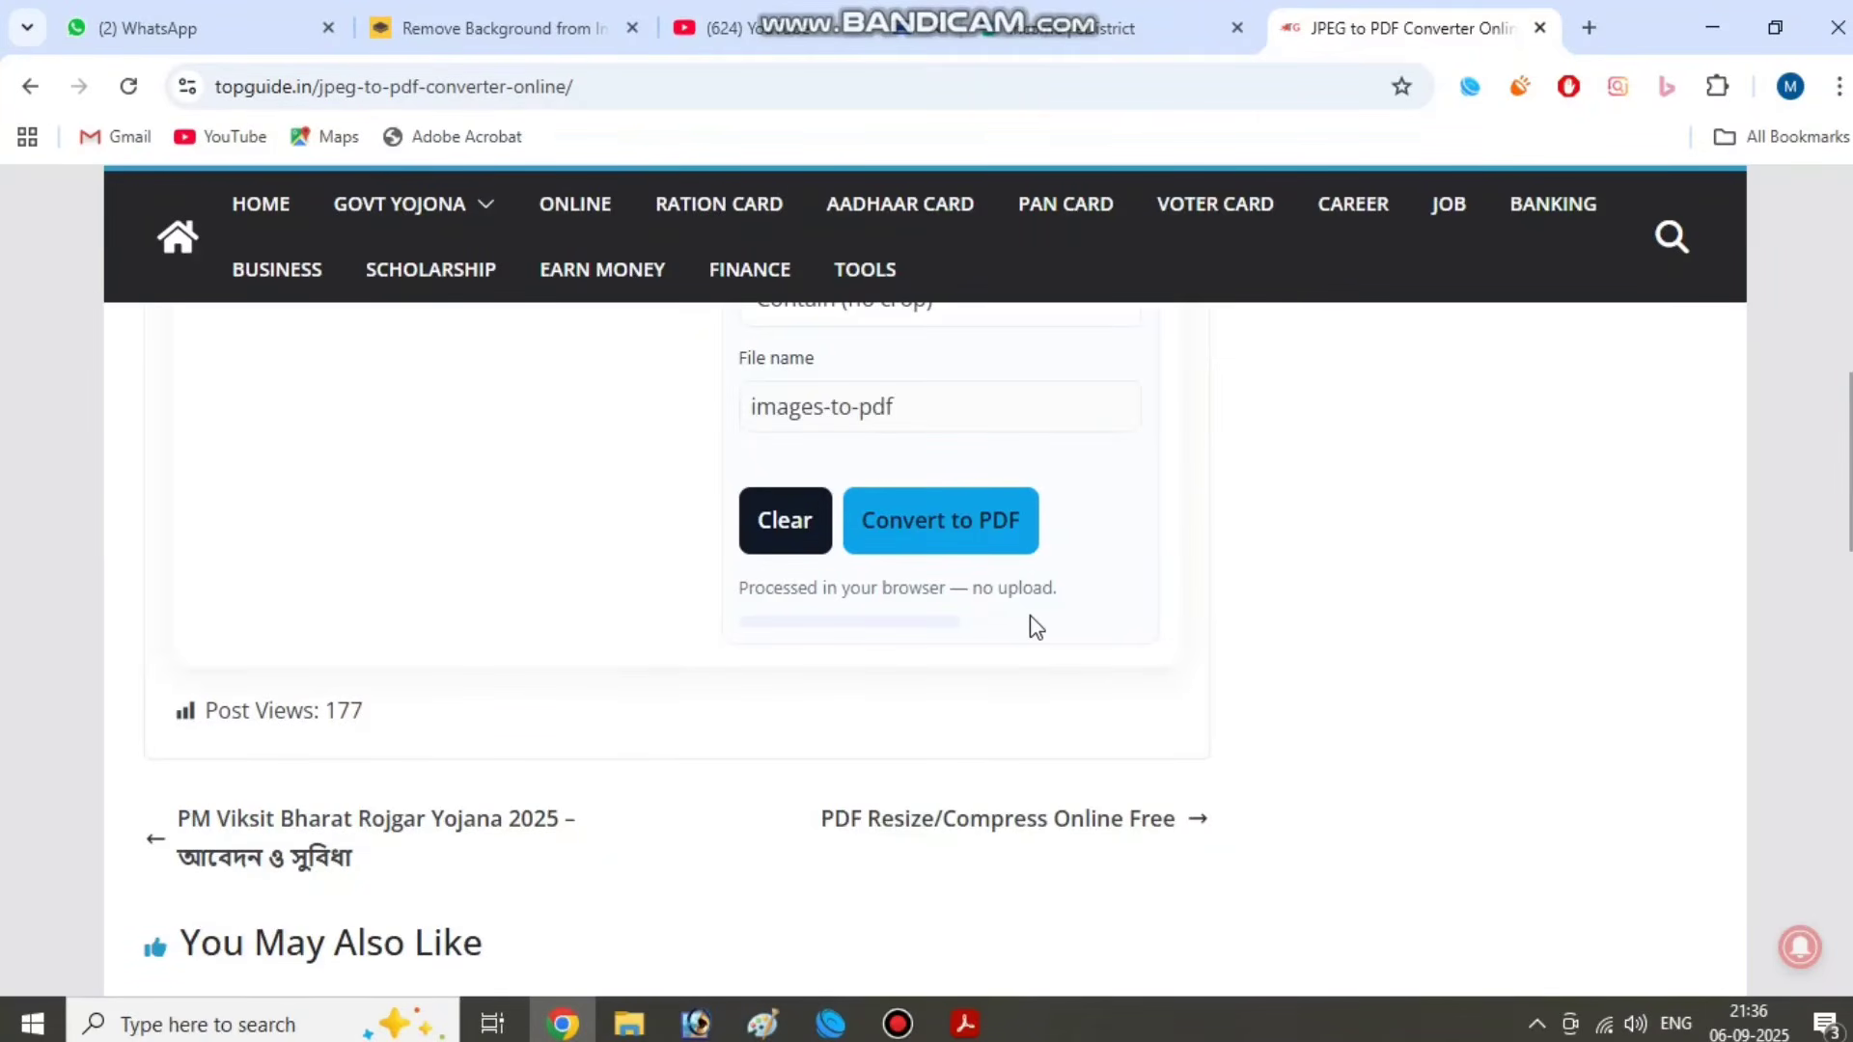
- Back in the eDistrict tab, tick the 'I accept' document declaration and close the Documents dialog
left_click(1061, 27)
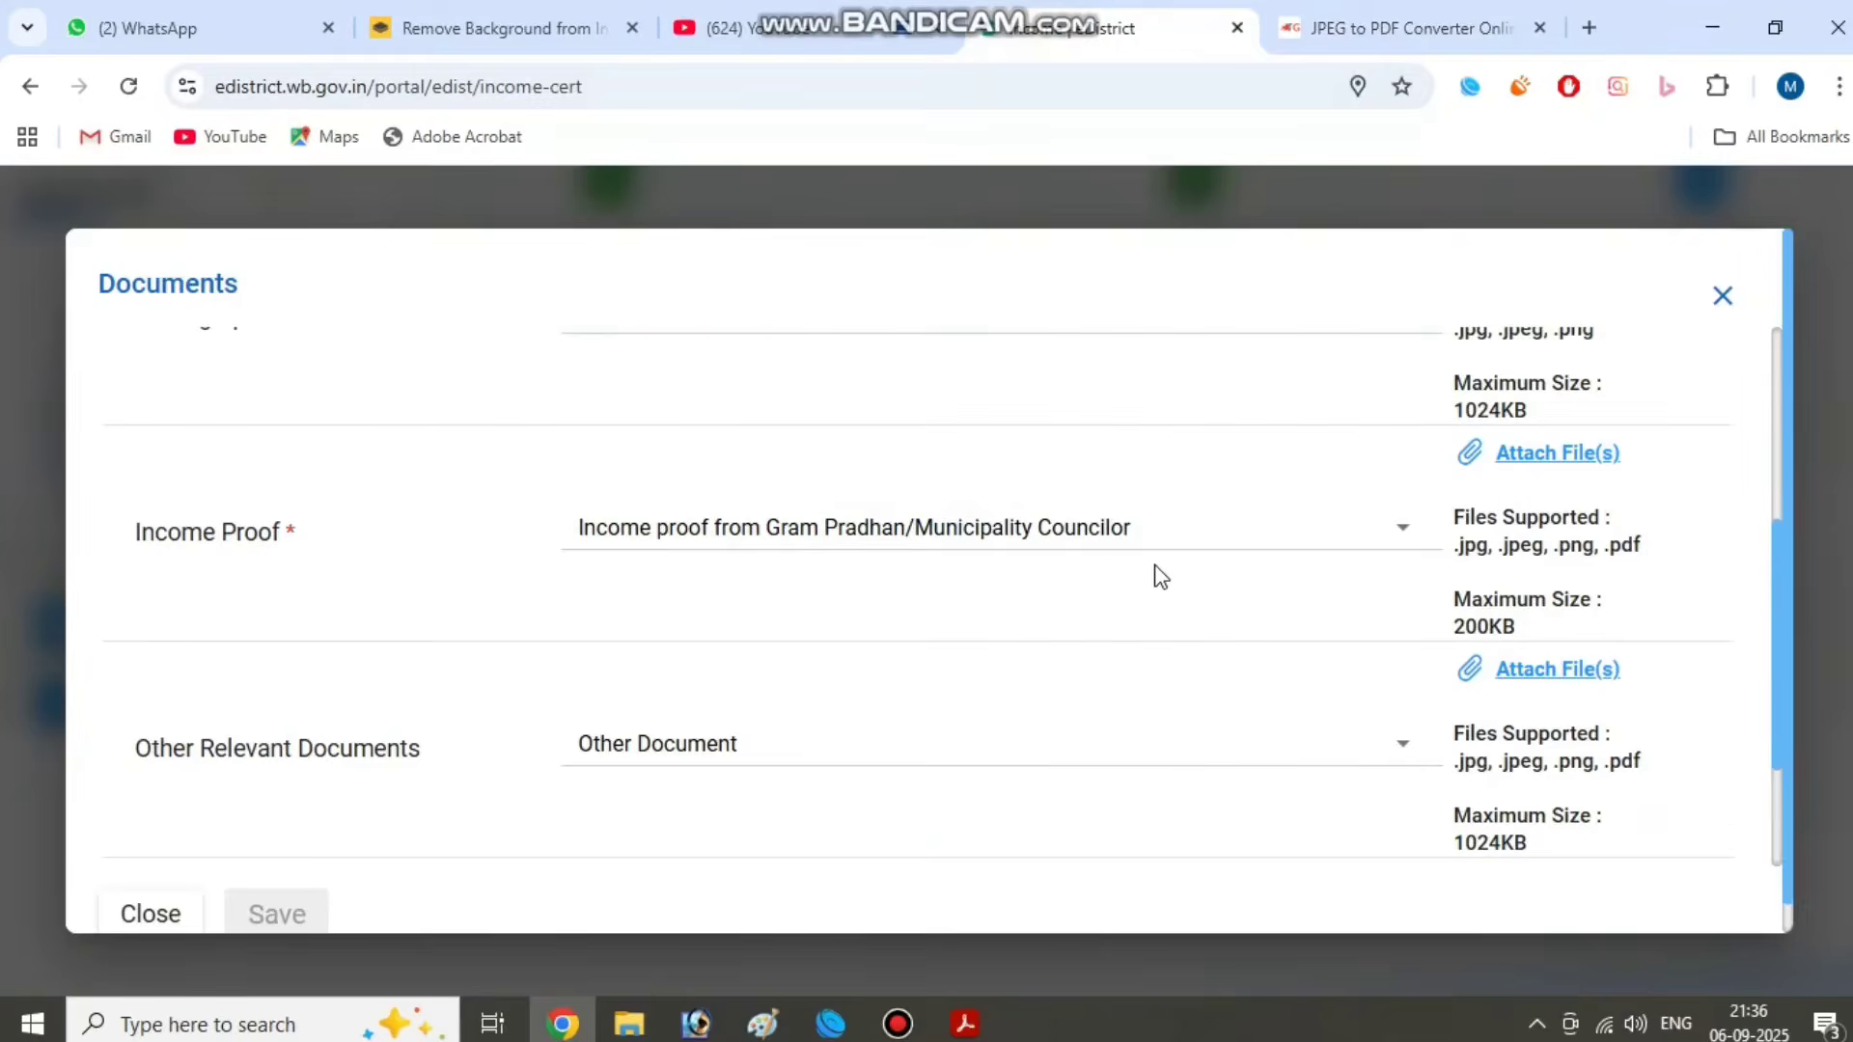
scroll(1161, 577, "down", 2)
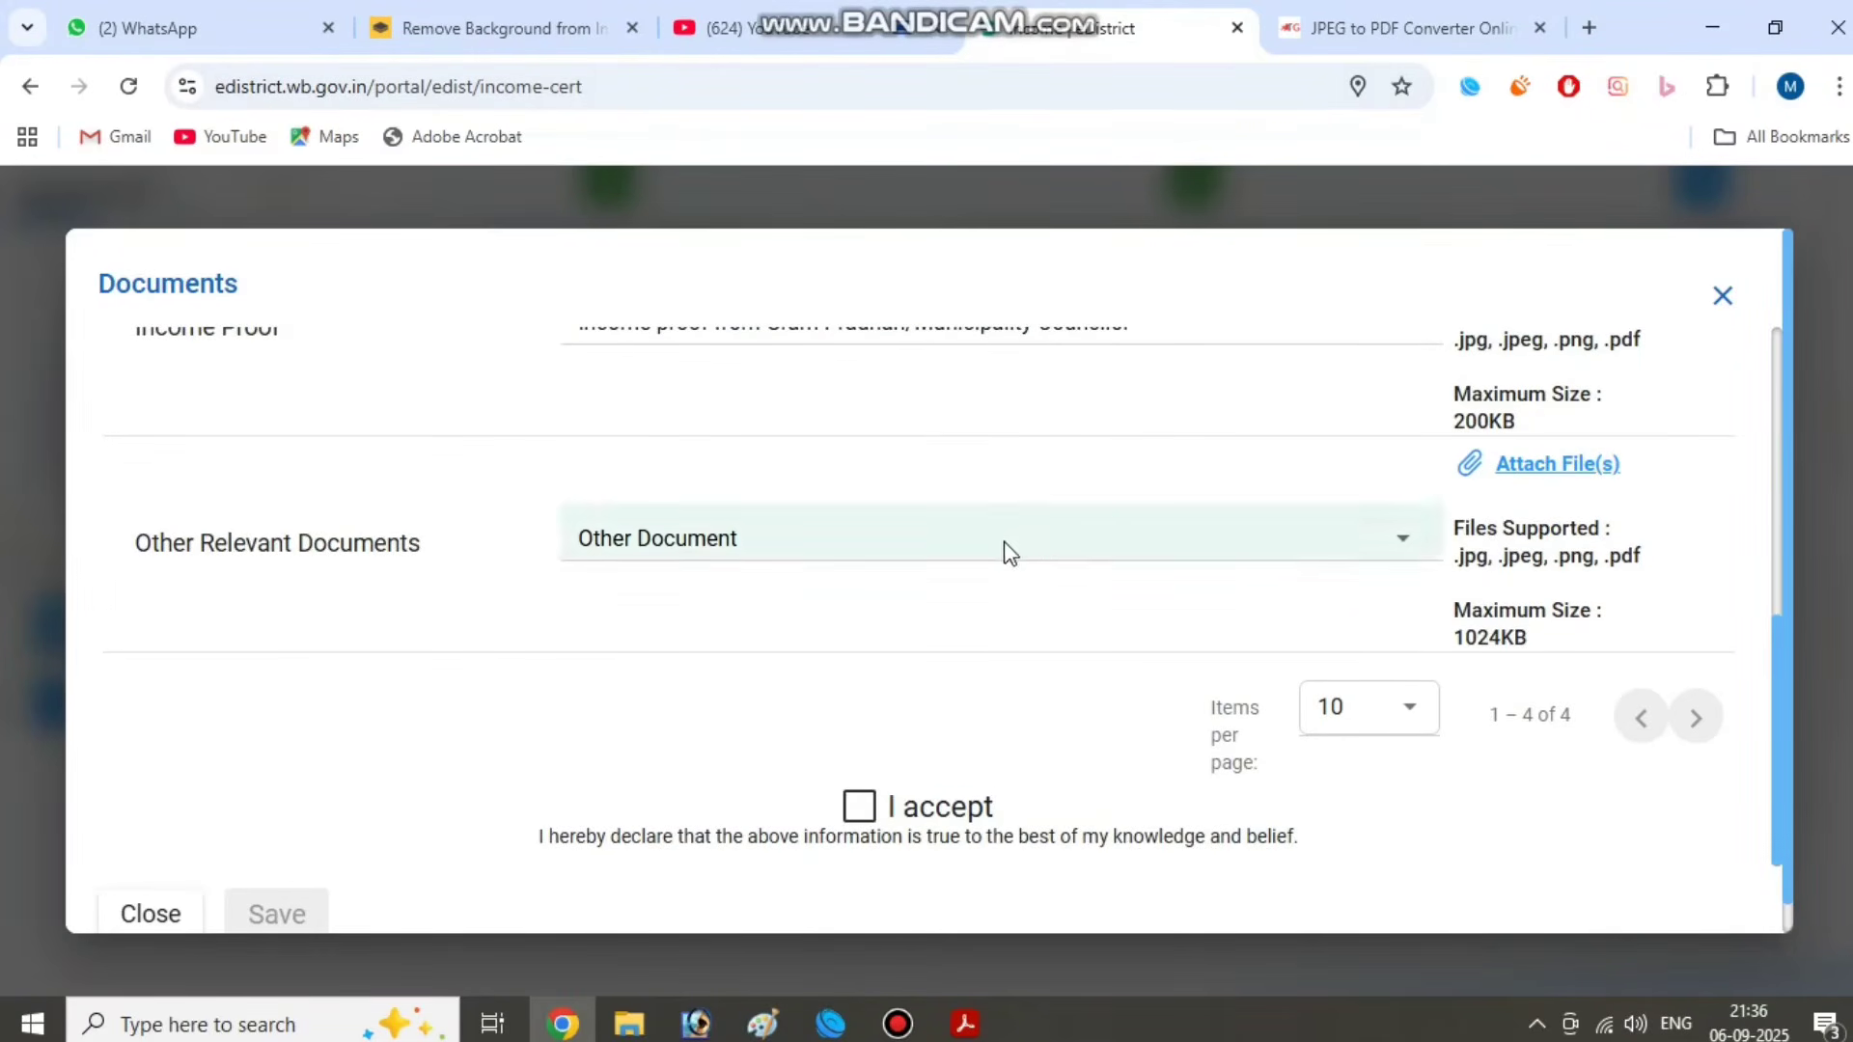
left_click(867, 816)
scroll(1135, 648, "down", 2)
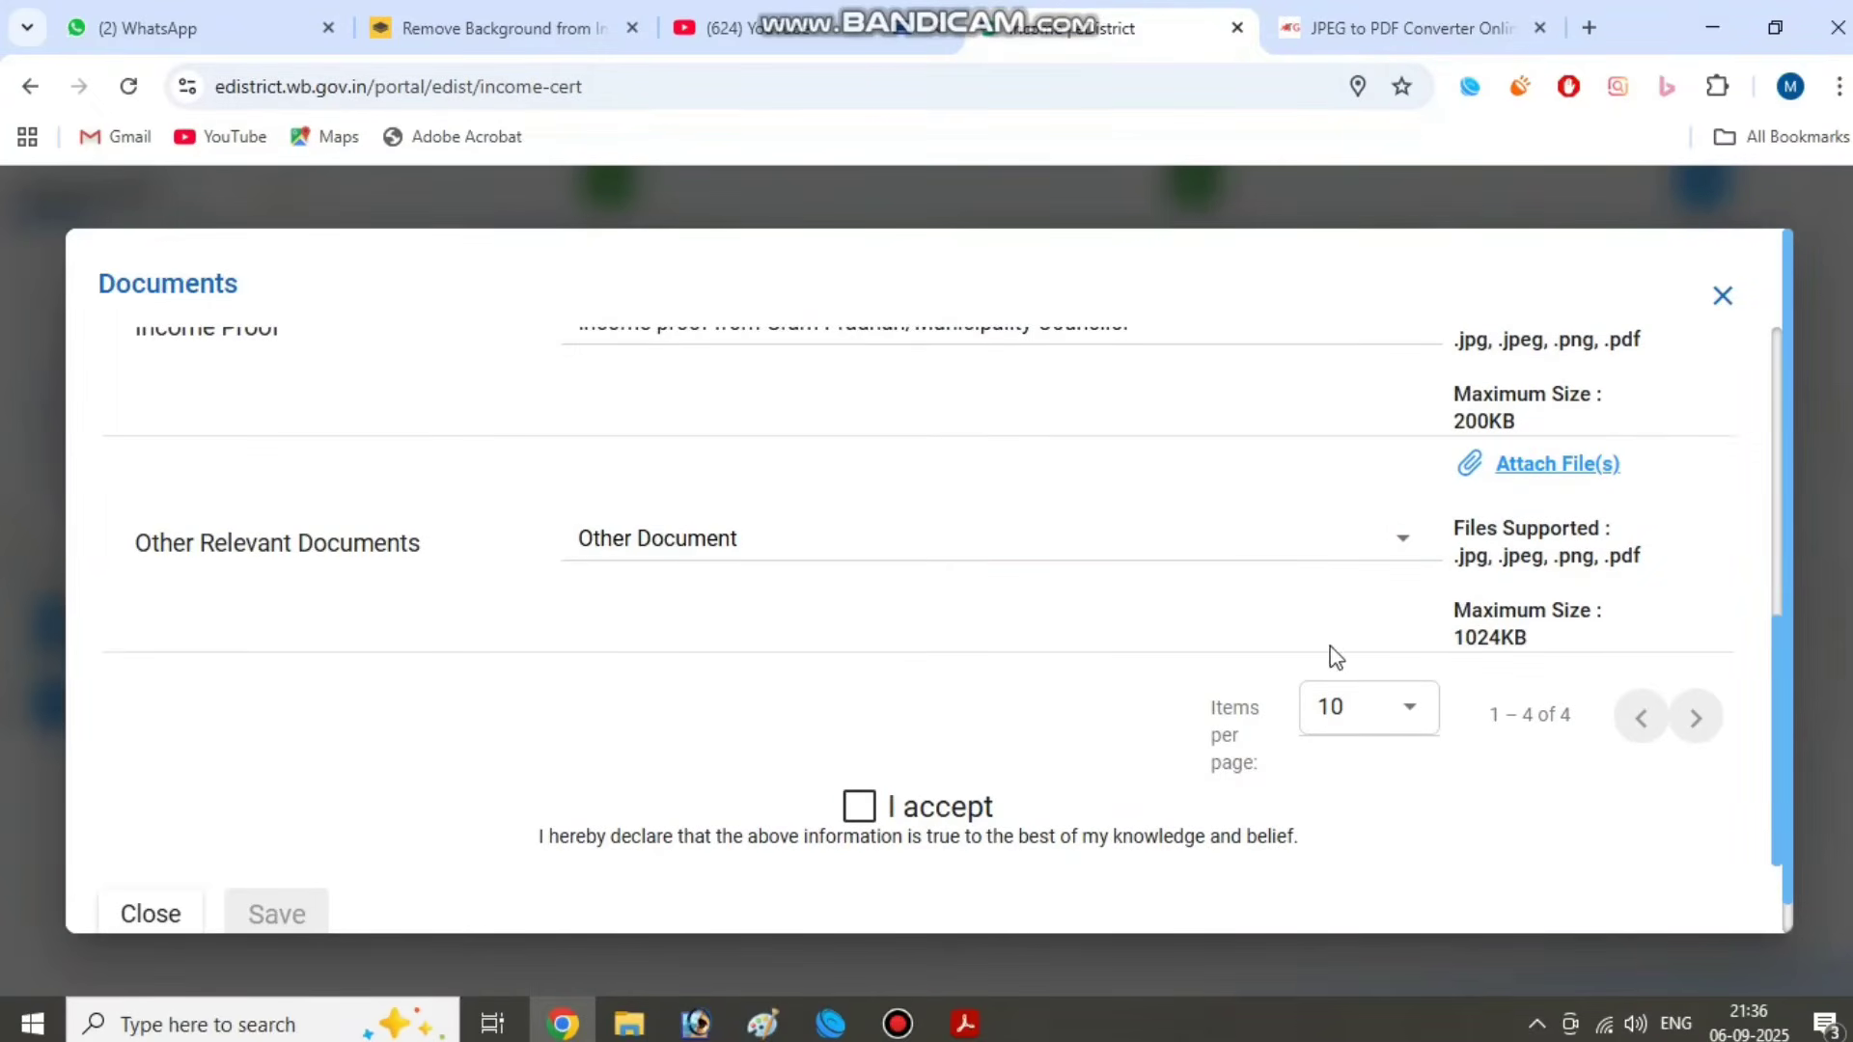
left_click(859, 804)
left_click(1722, 298)
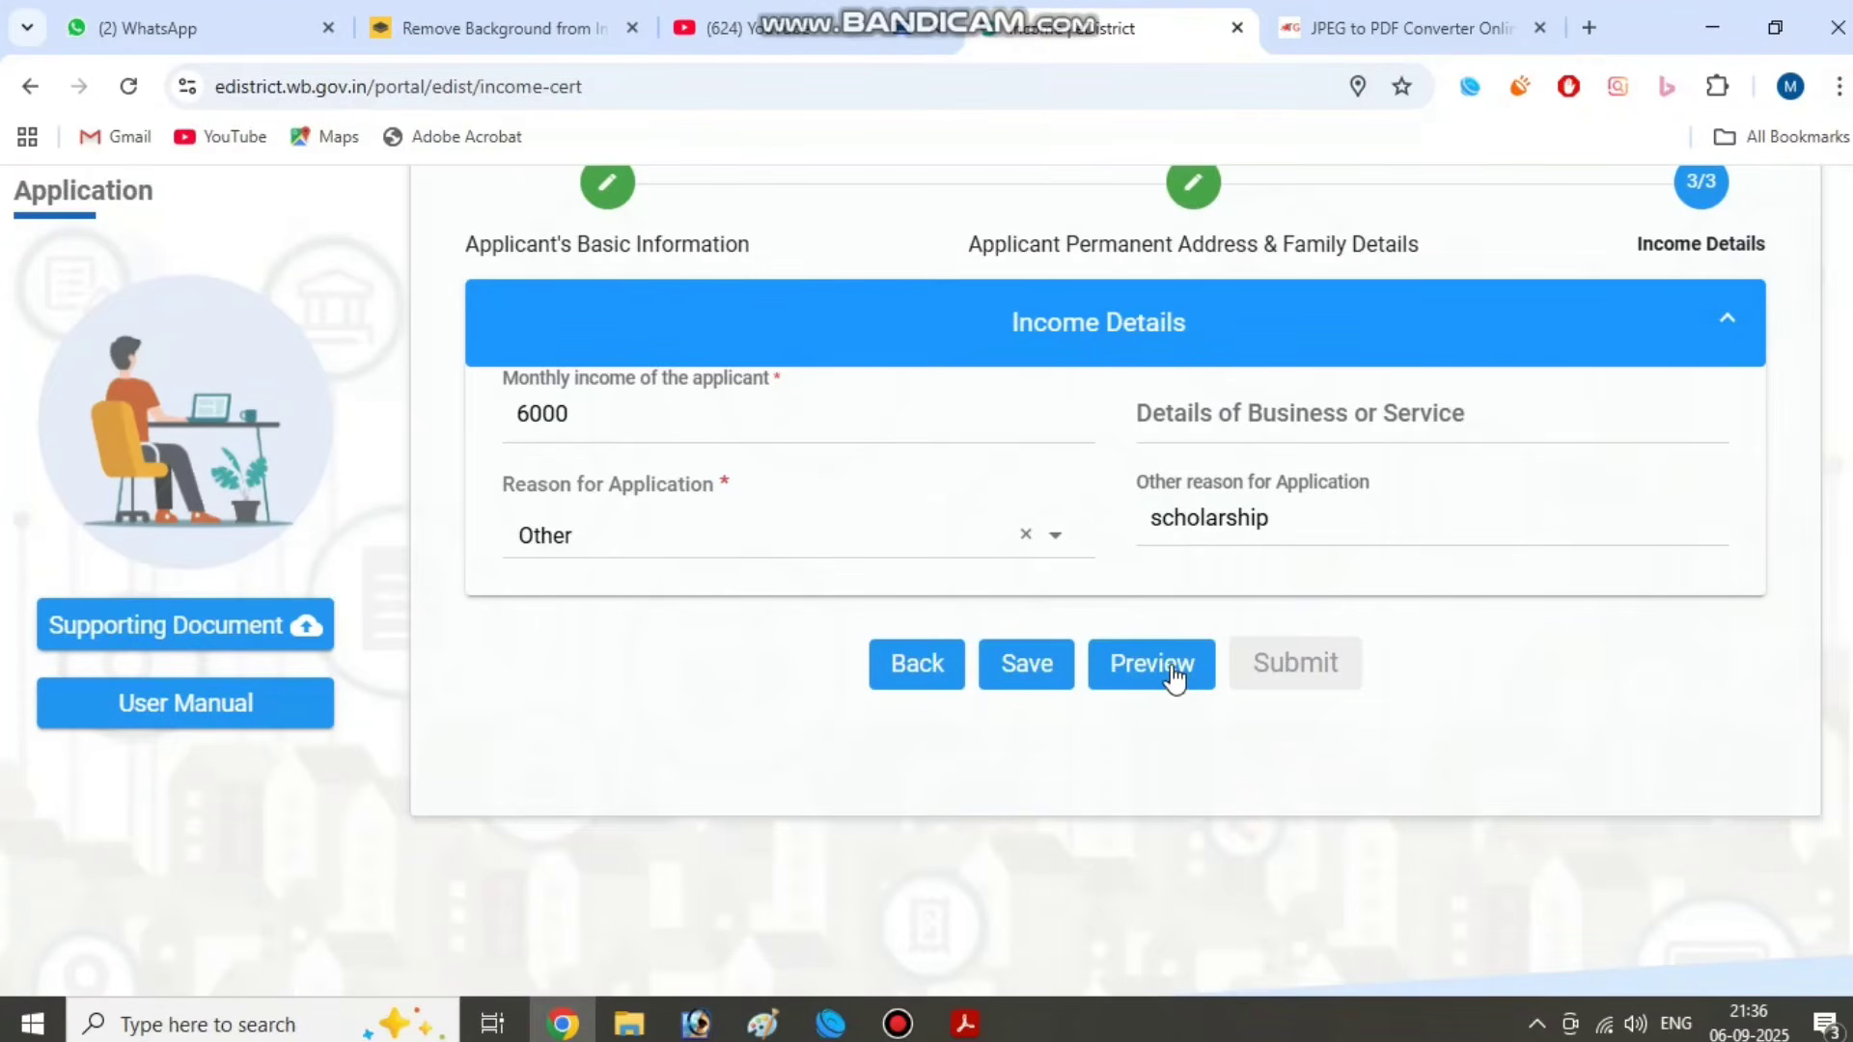
- Review the Income Certificate application's PDF preview, then close it and scroll back up the form
left_click(1171, 666)
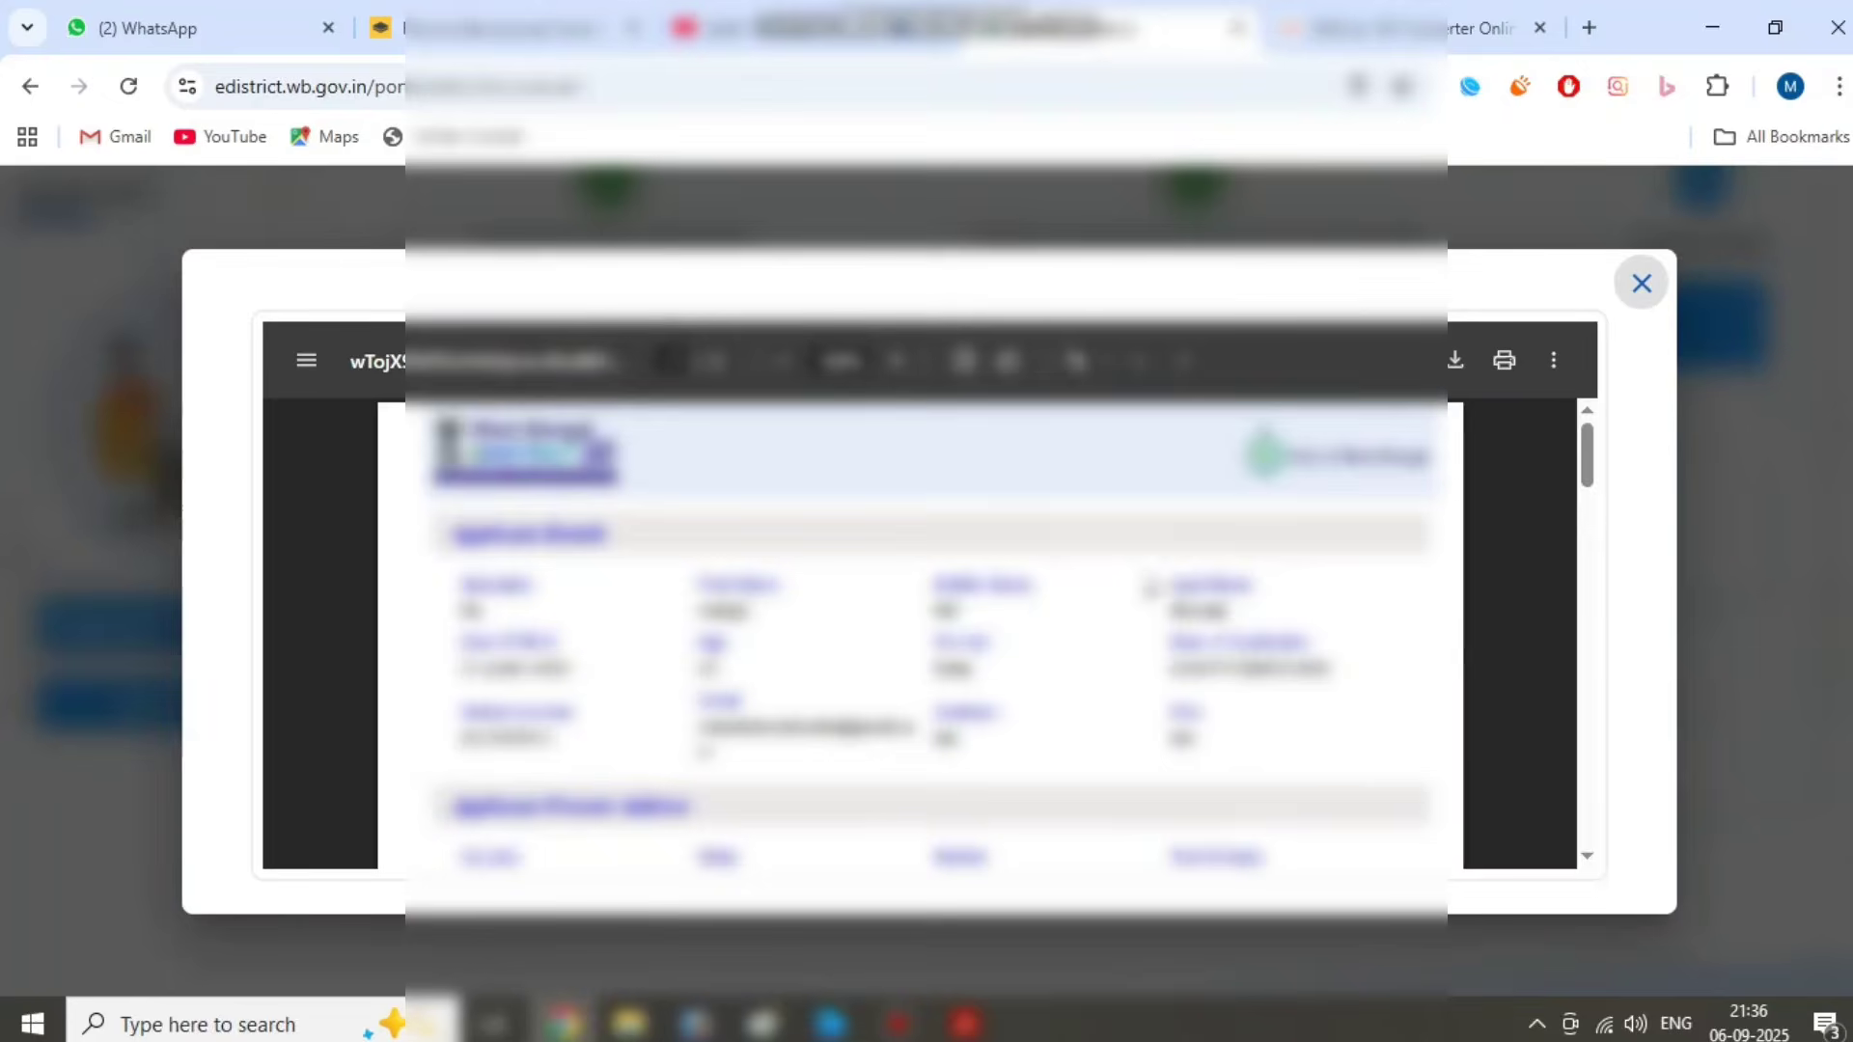
scroll(1148, 579, "down", 10)
scroll(1155, 590, "up", 5)
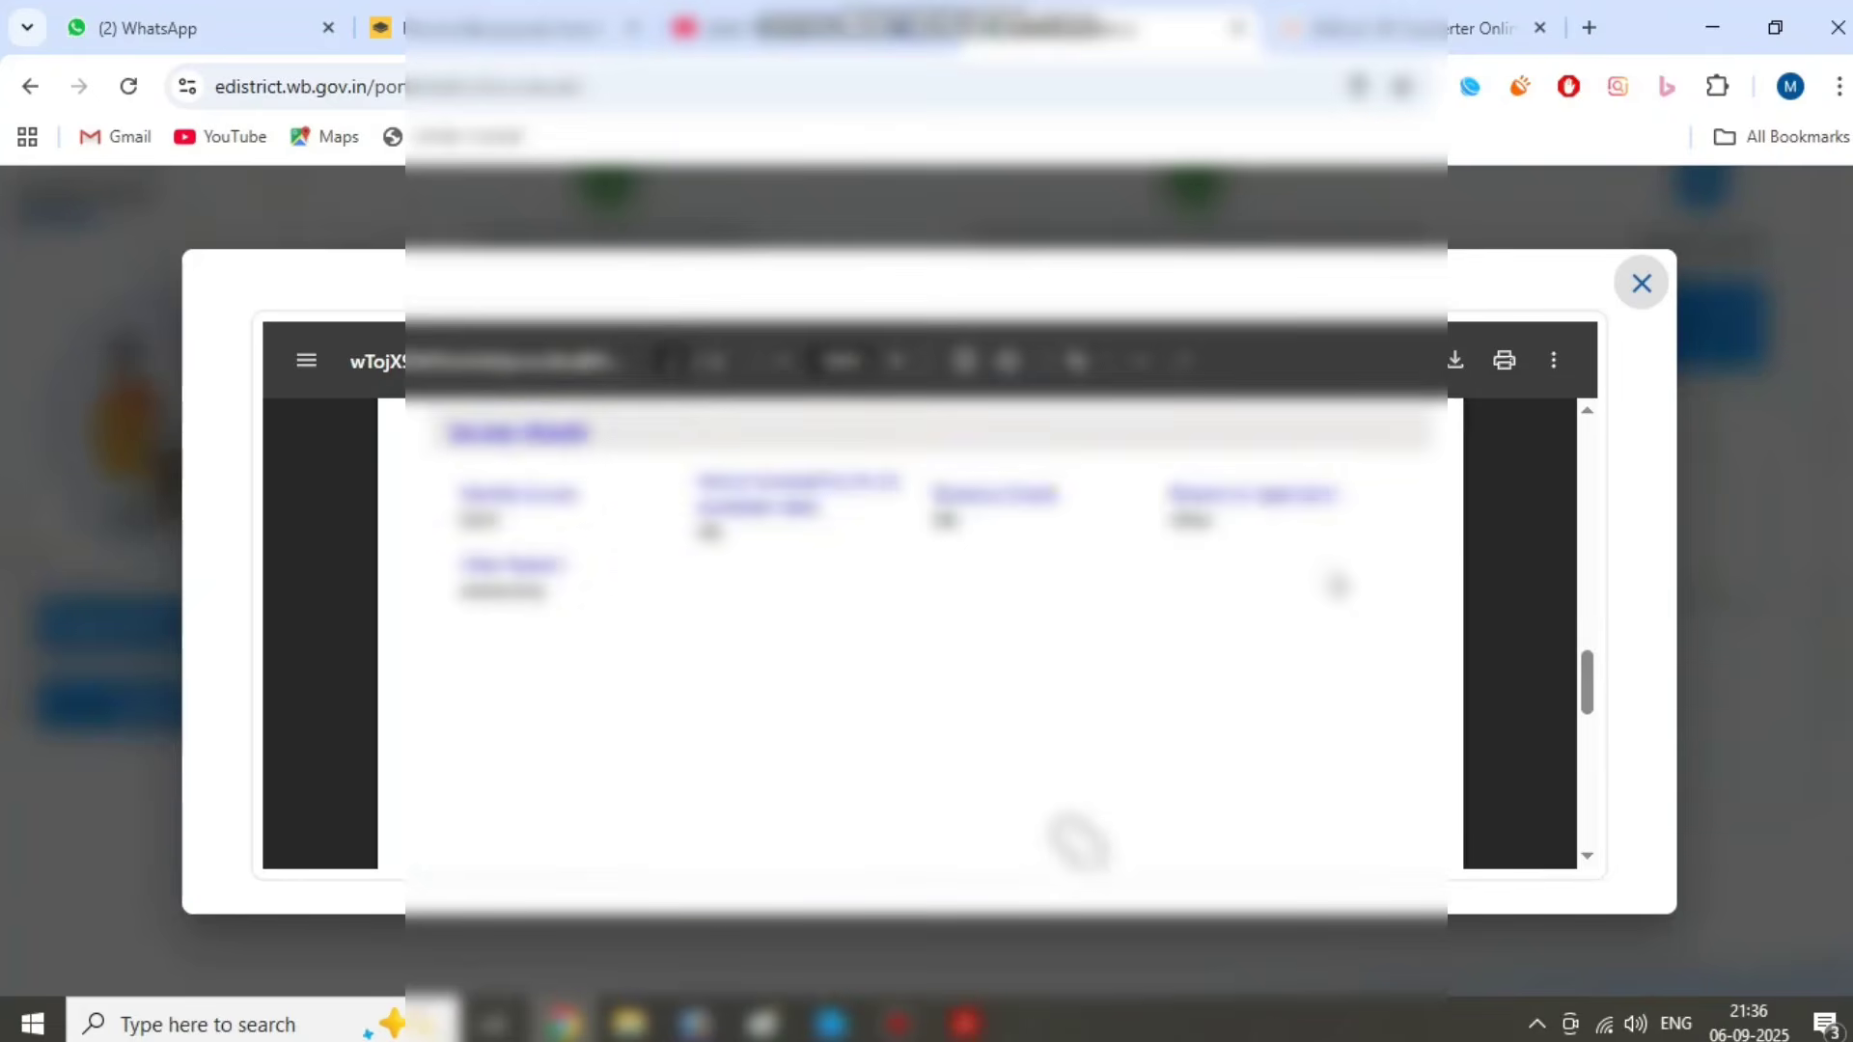
left_click(1640, 282)
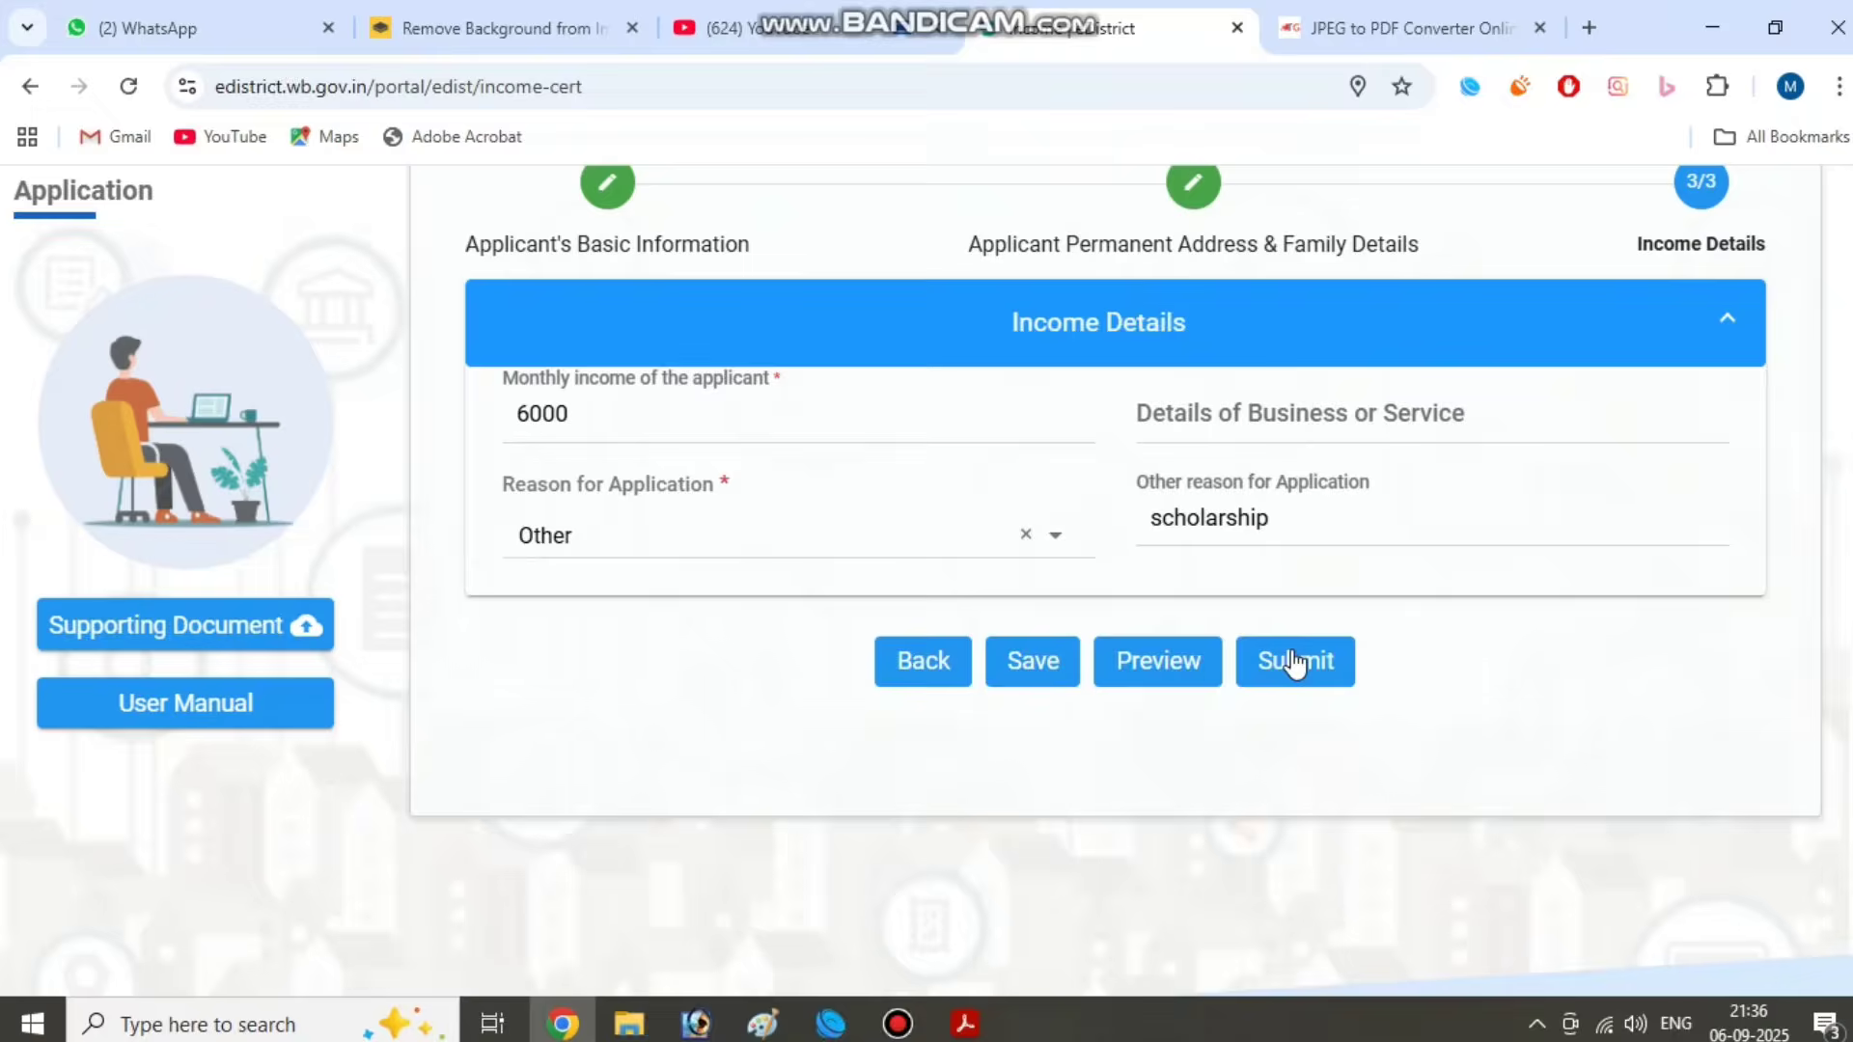
scroll(1451, 652, "up", 3)
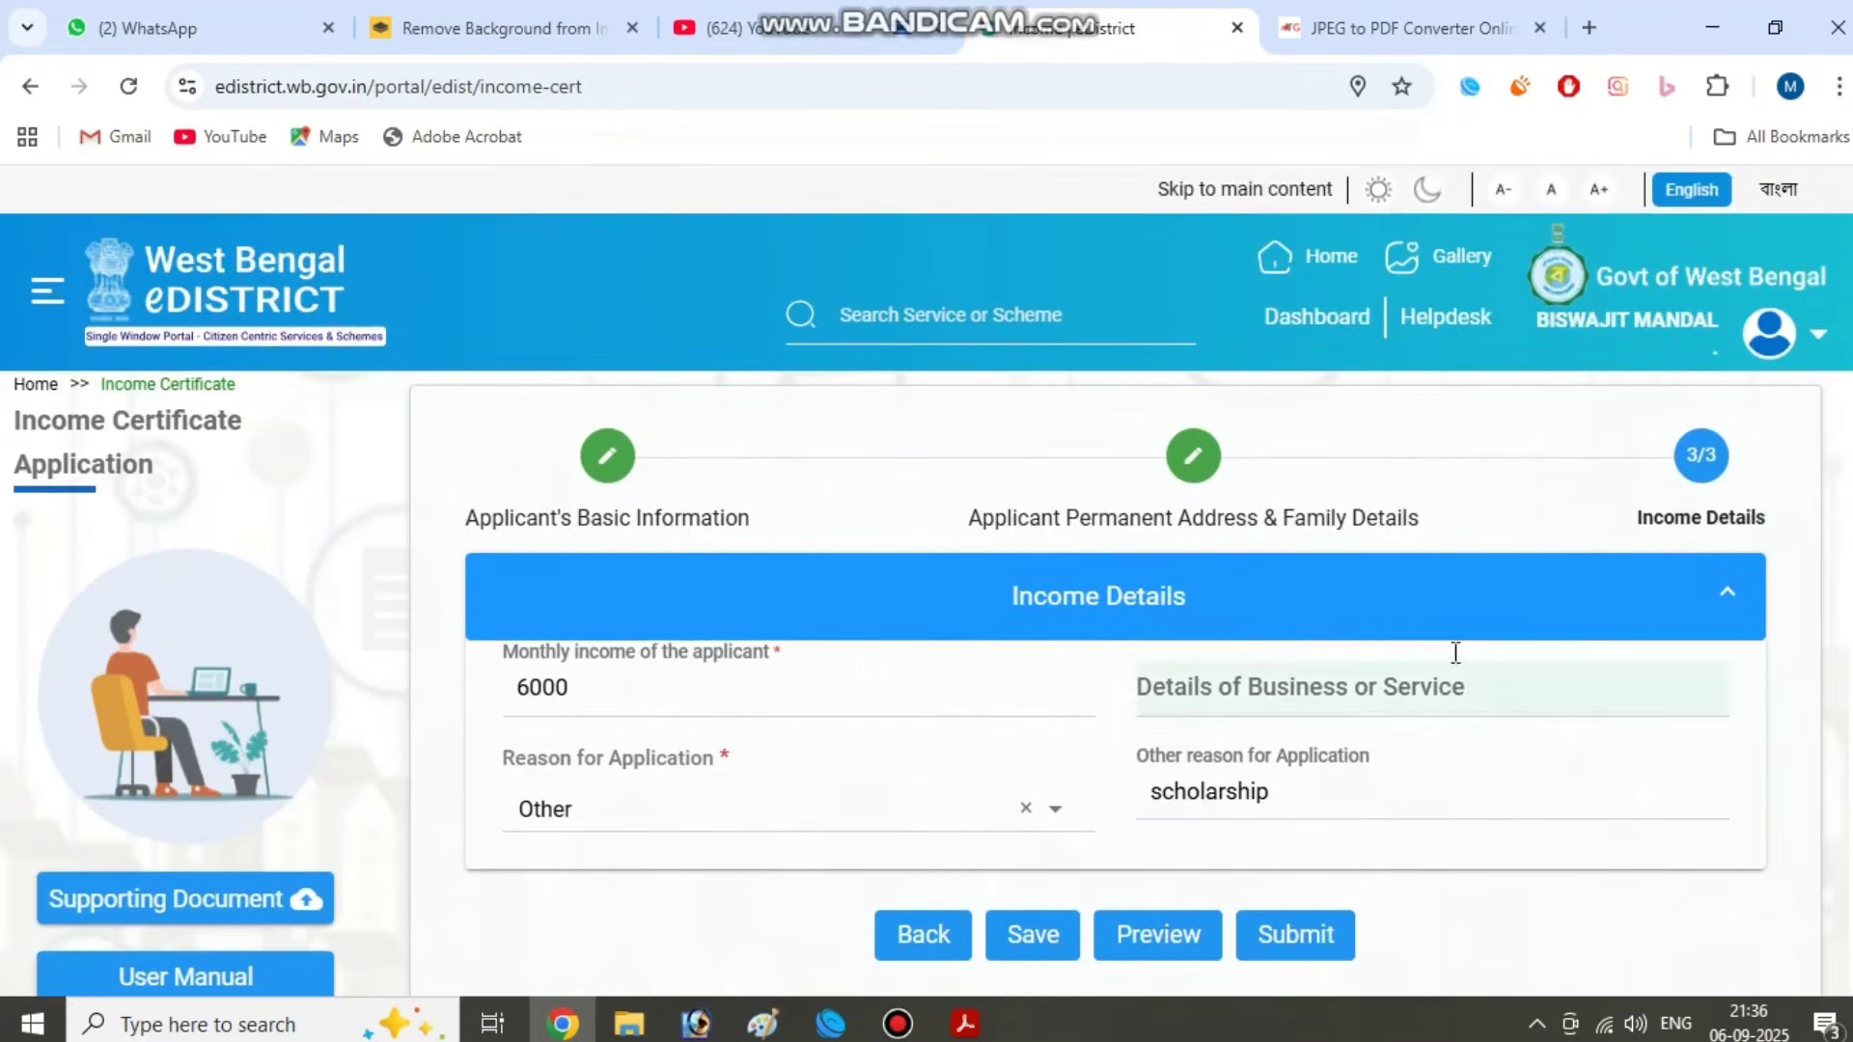
- Go to the eDistrict home page and open the Dashboard applications list
left_click(266, 280)
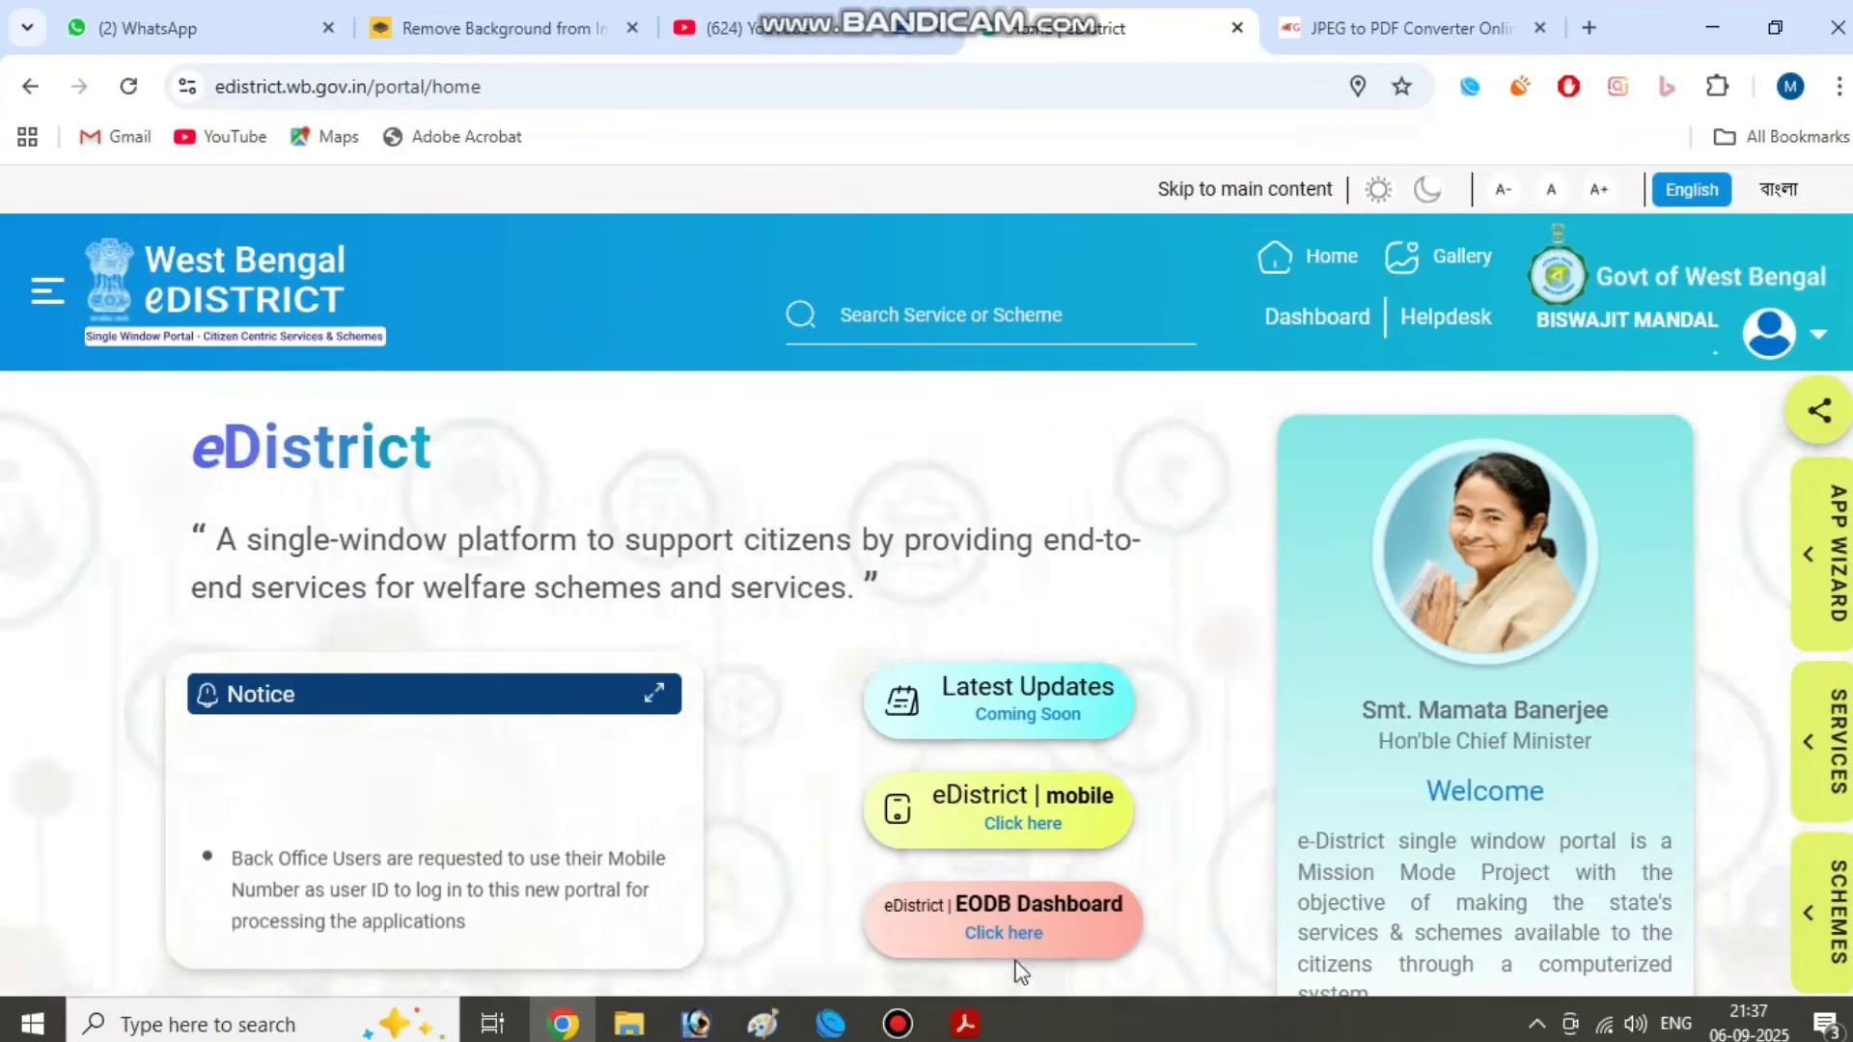
left_click(902, 1027)
left_click(1236, 259)
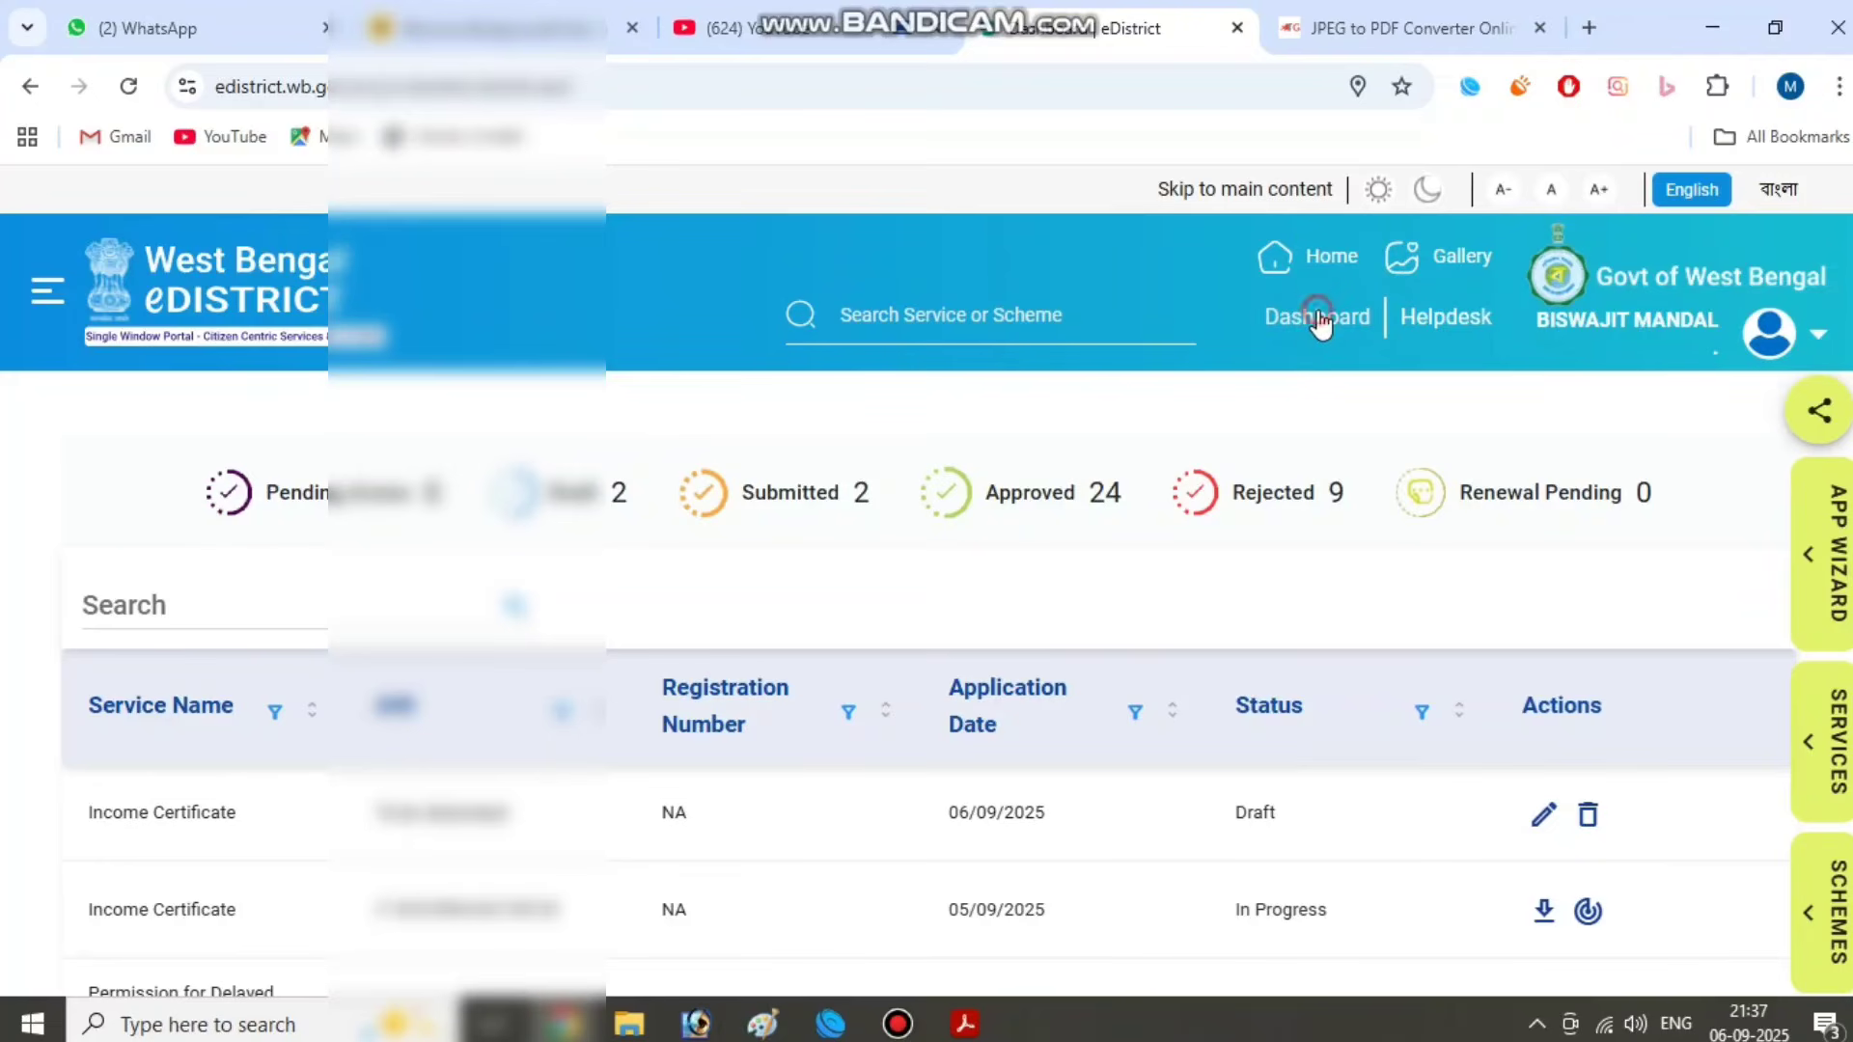
scroll(860, 674, "down", 1)
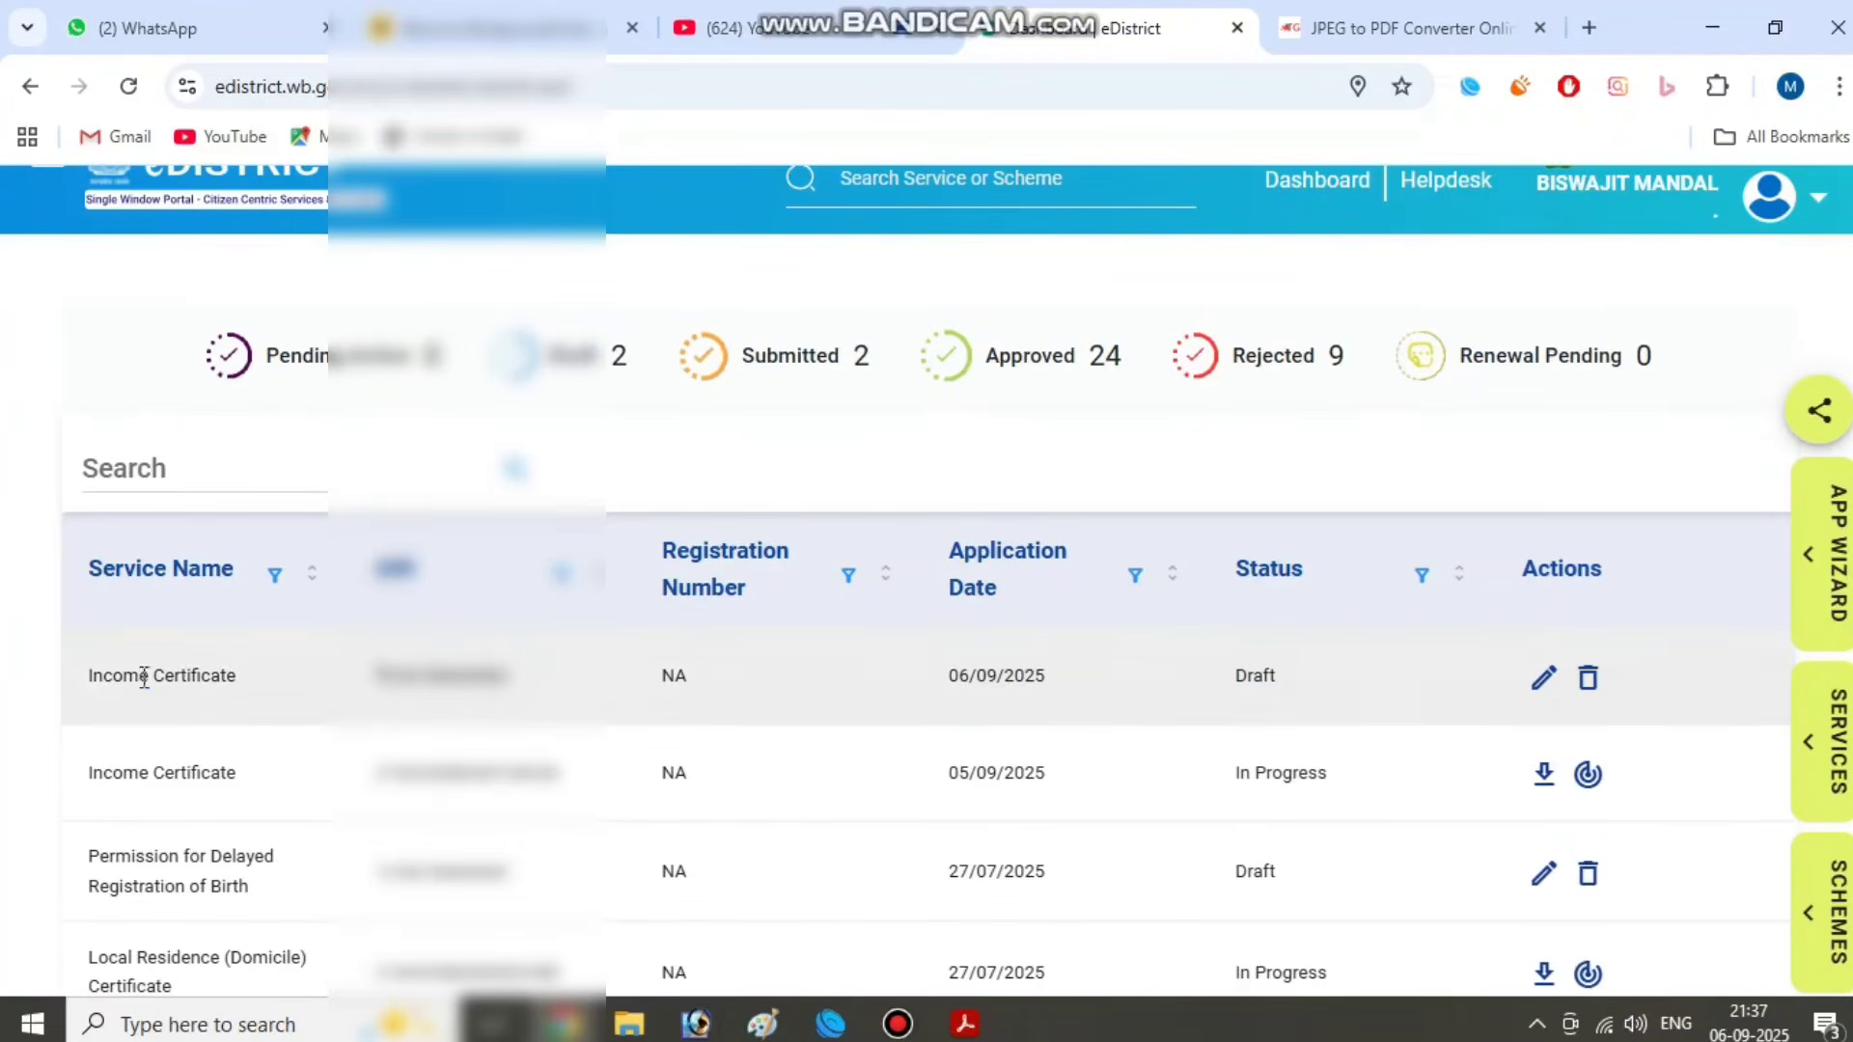
- Highlight the Income Certificate draft, the In Progress row, and the Approved certificate's status in the table
left_click_drag(83, 671, 370, 676)
left_click(370, 671)
scroll(1257, 701, "down", 2)
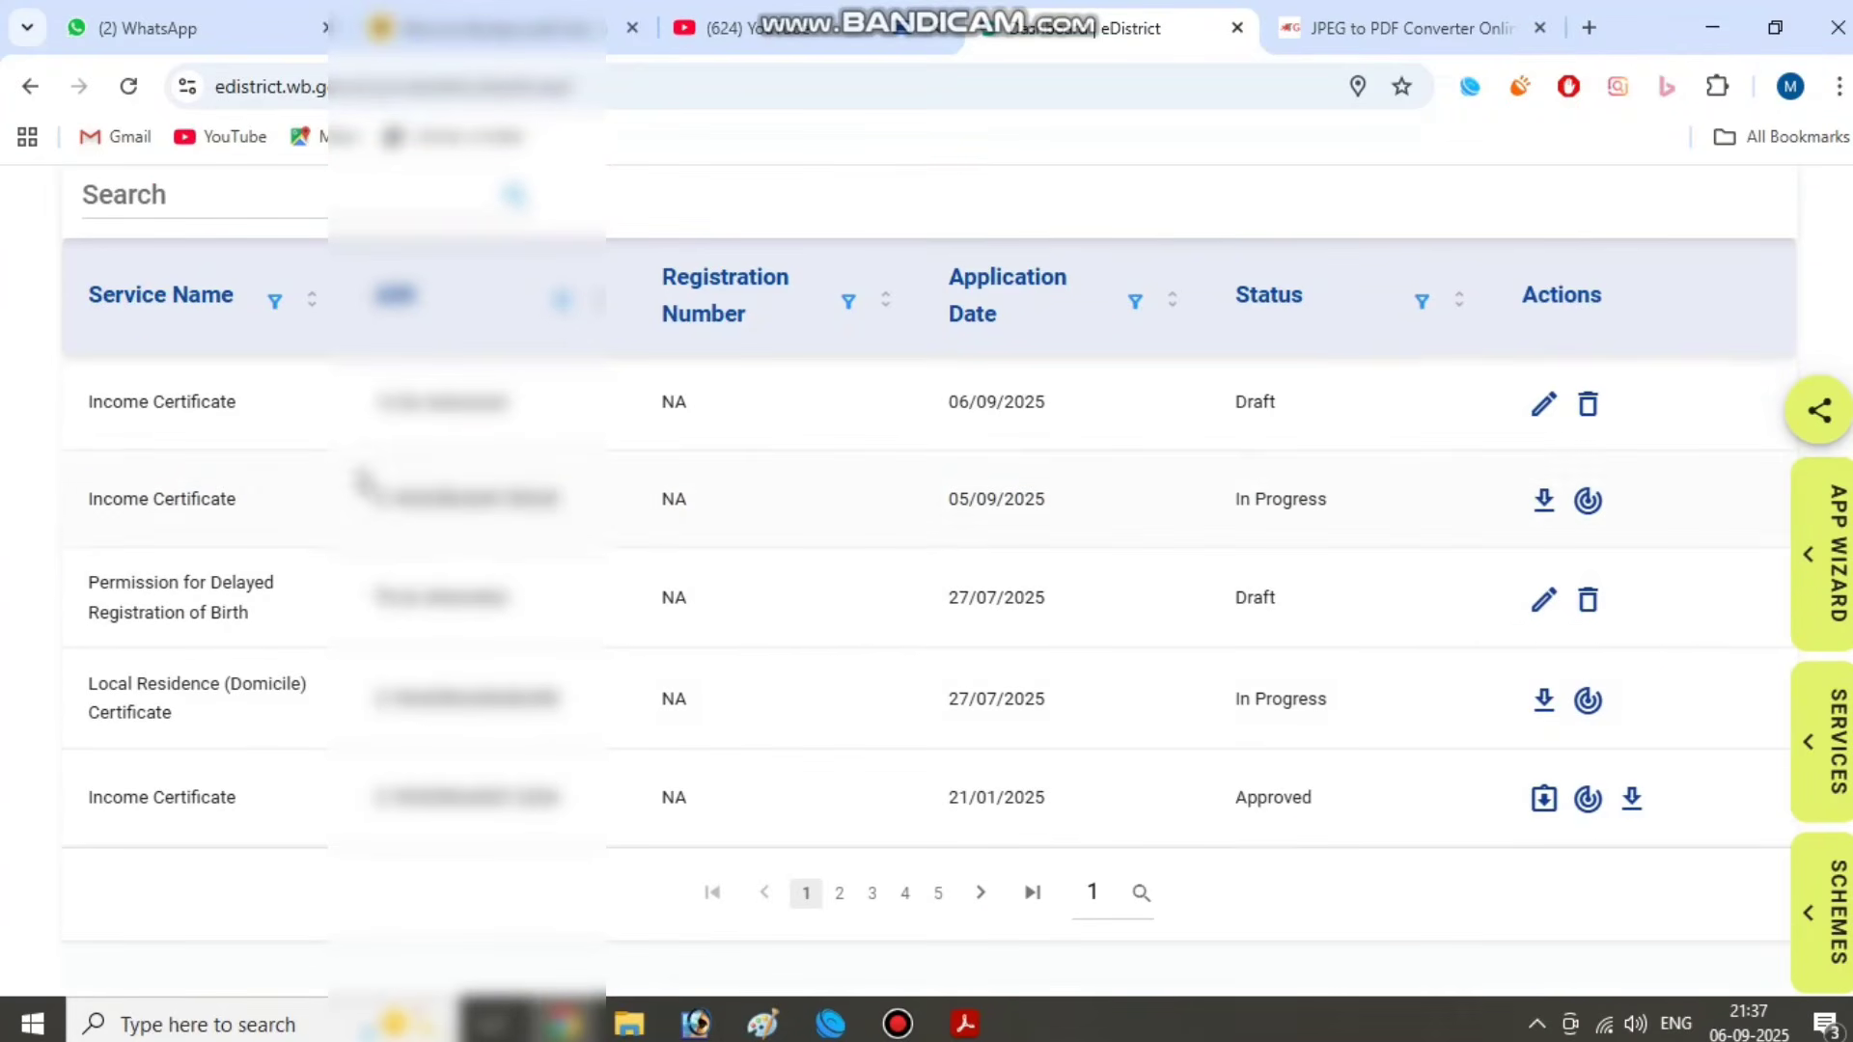
left_click_drag(113, 497, 496, 522)
left_click(496, 522)
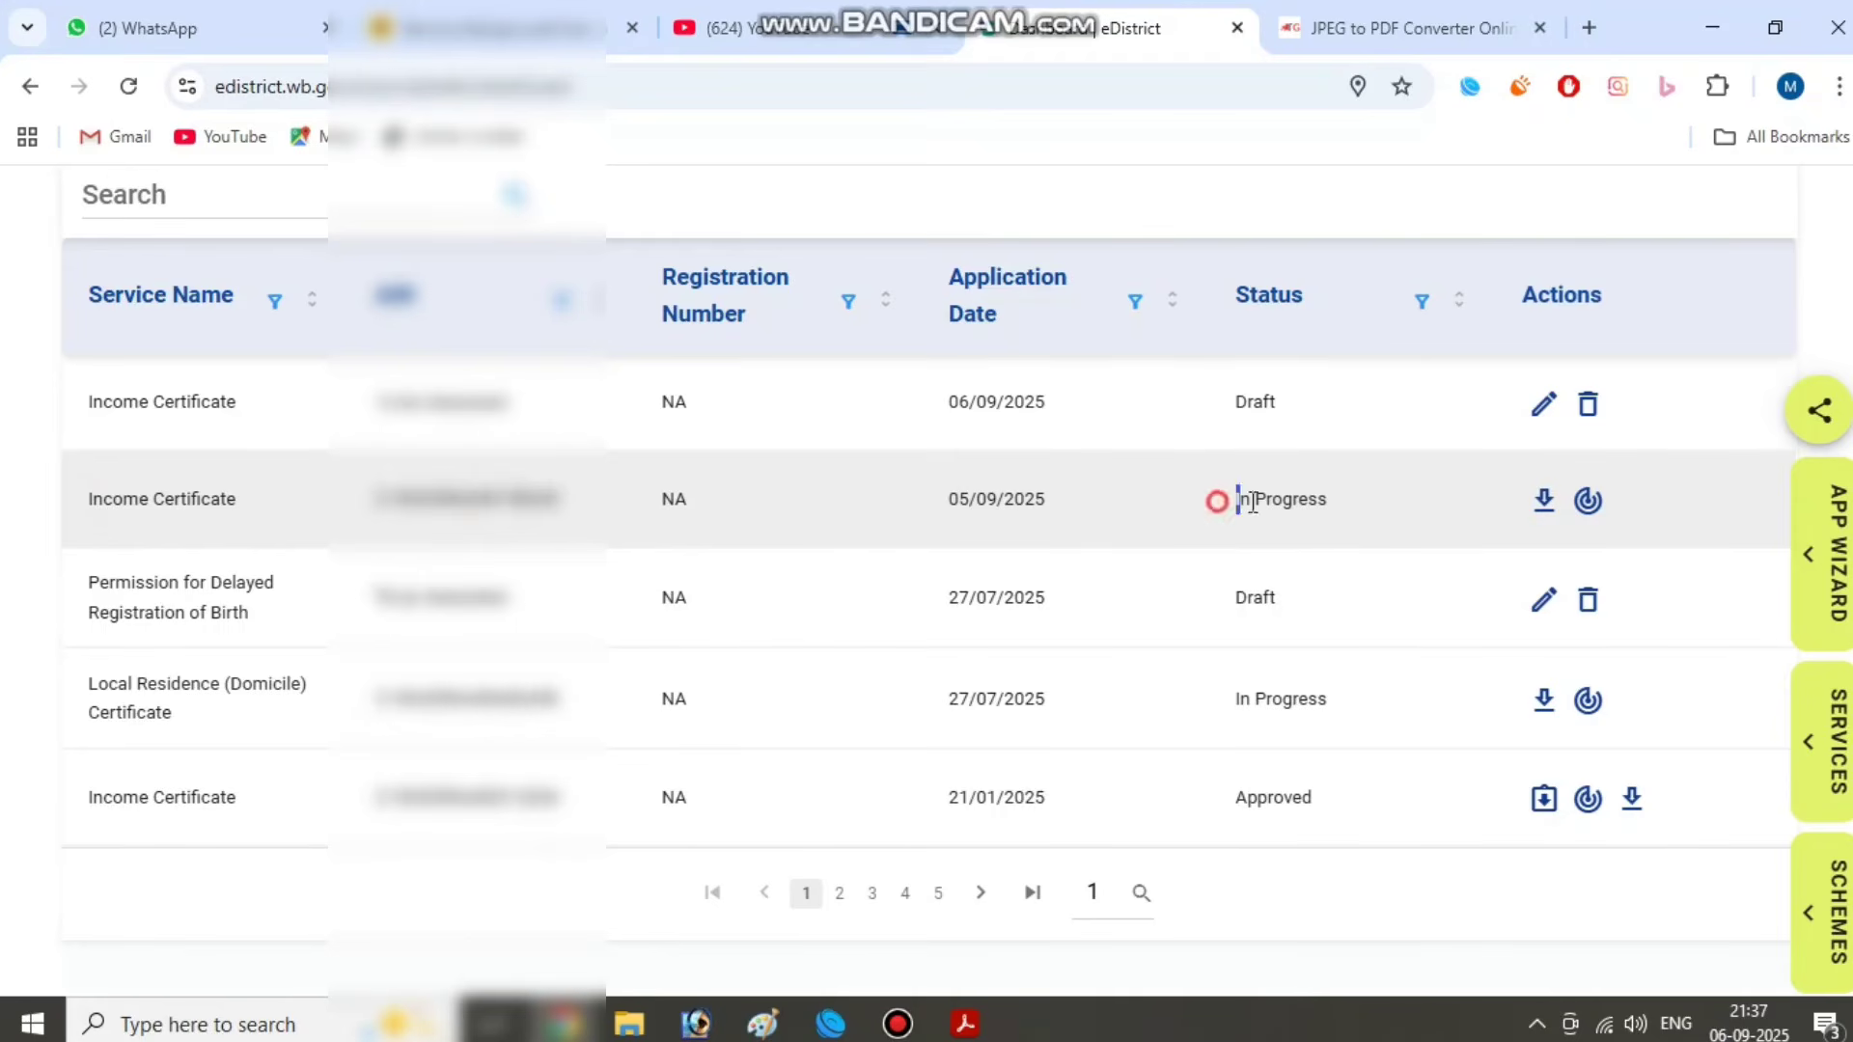
mouse_move(1251, 503)
left_mouse_down()
mouse_move(1351, 496)
mouse_move(1225, 497)
left_mouse_up()
left_click(1351, 496)
left_click(1294, 497)
scroll(1266, 508, "down", 3)
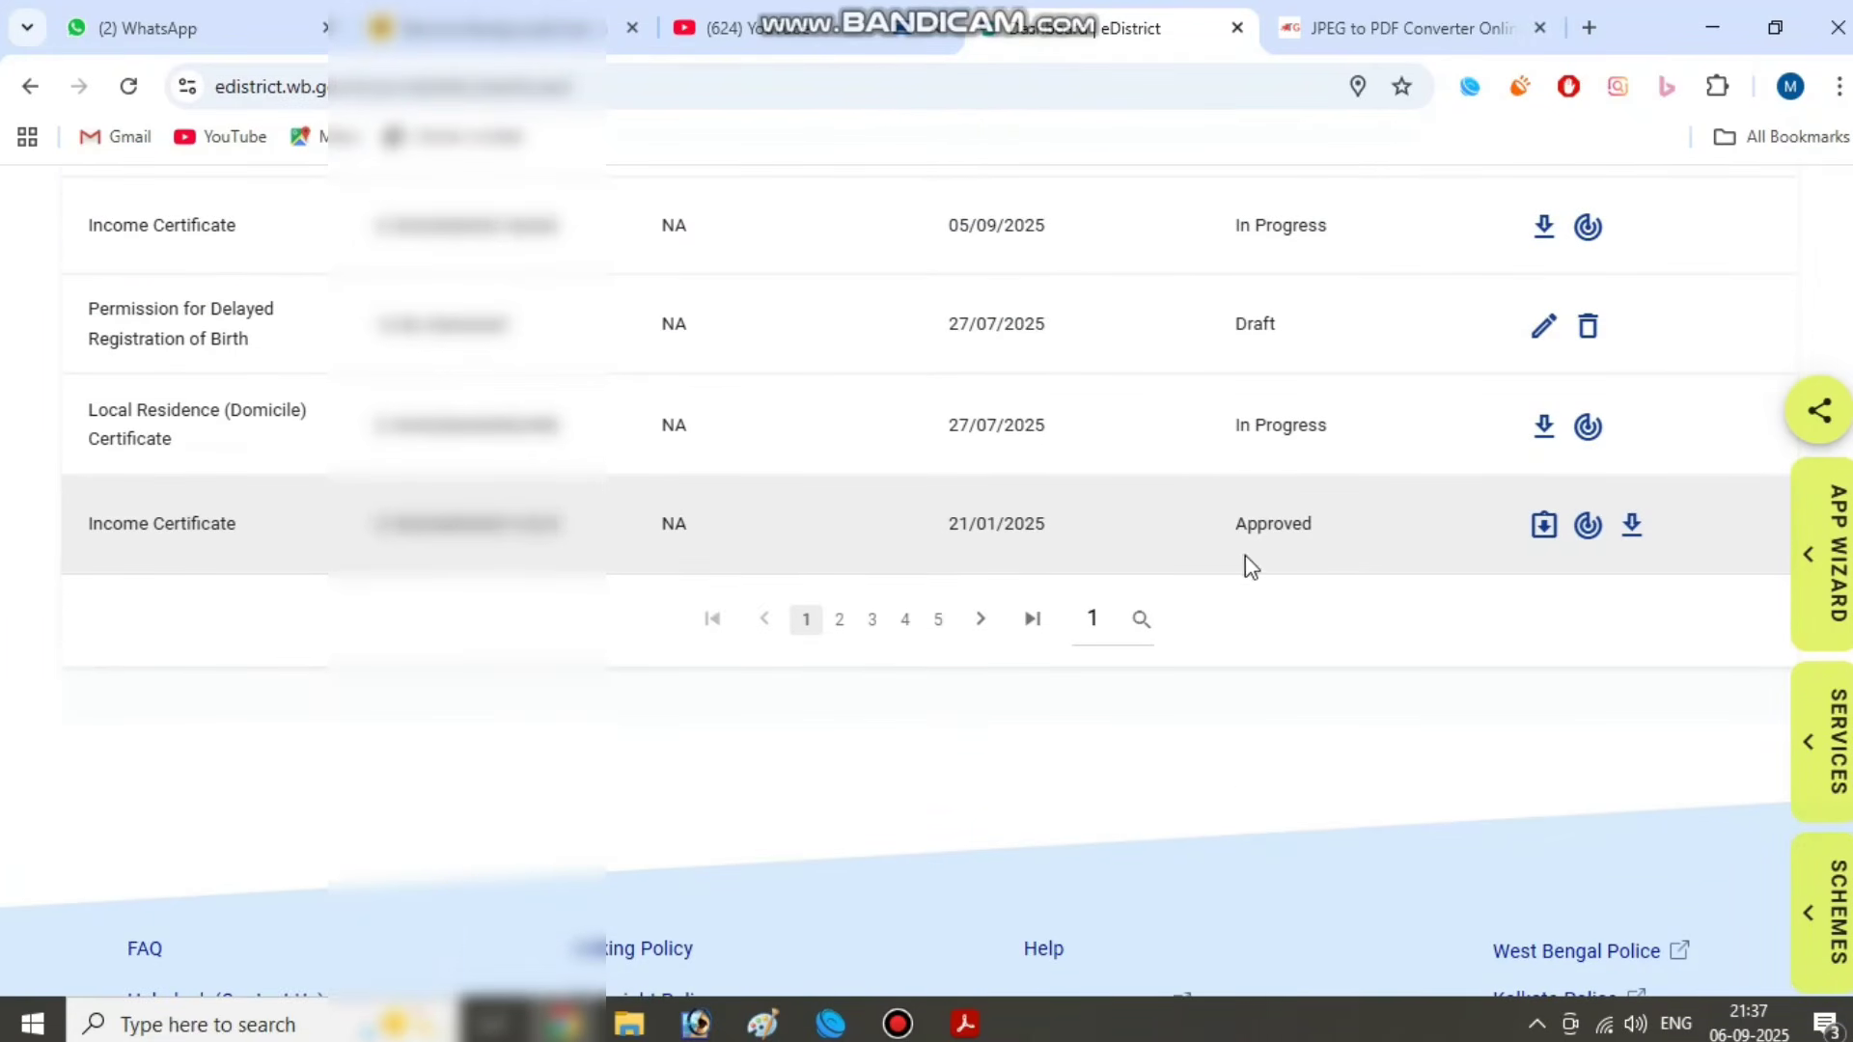
mouse_move(1237, 523)
left_mouse_down()
mouse_move(1335, 534)
mouse_move(1260, 526)
left_mouse_up()
left_click(1339, 536)
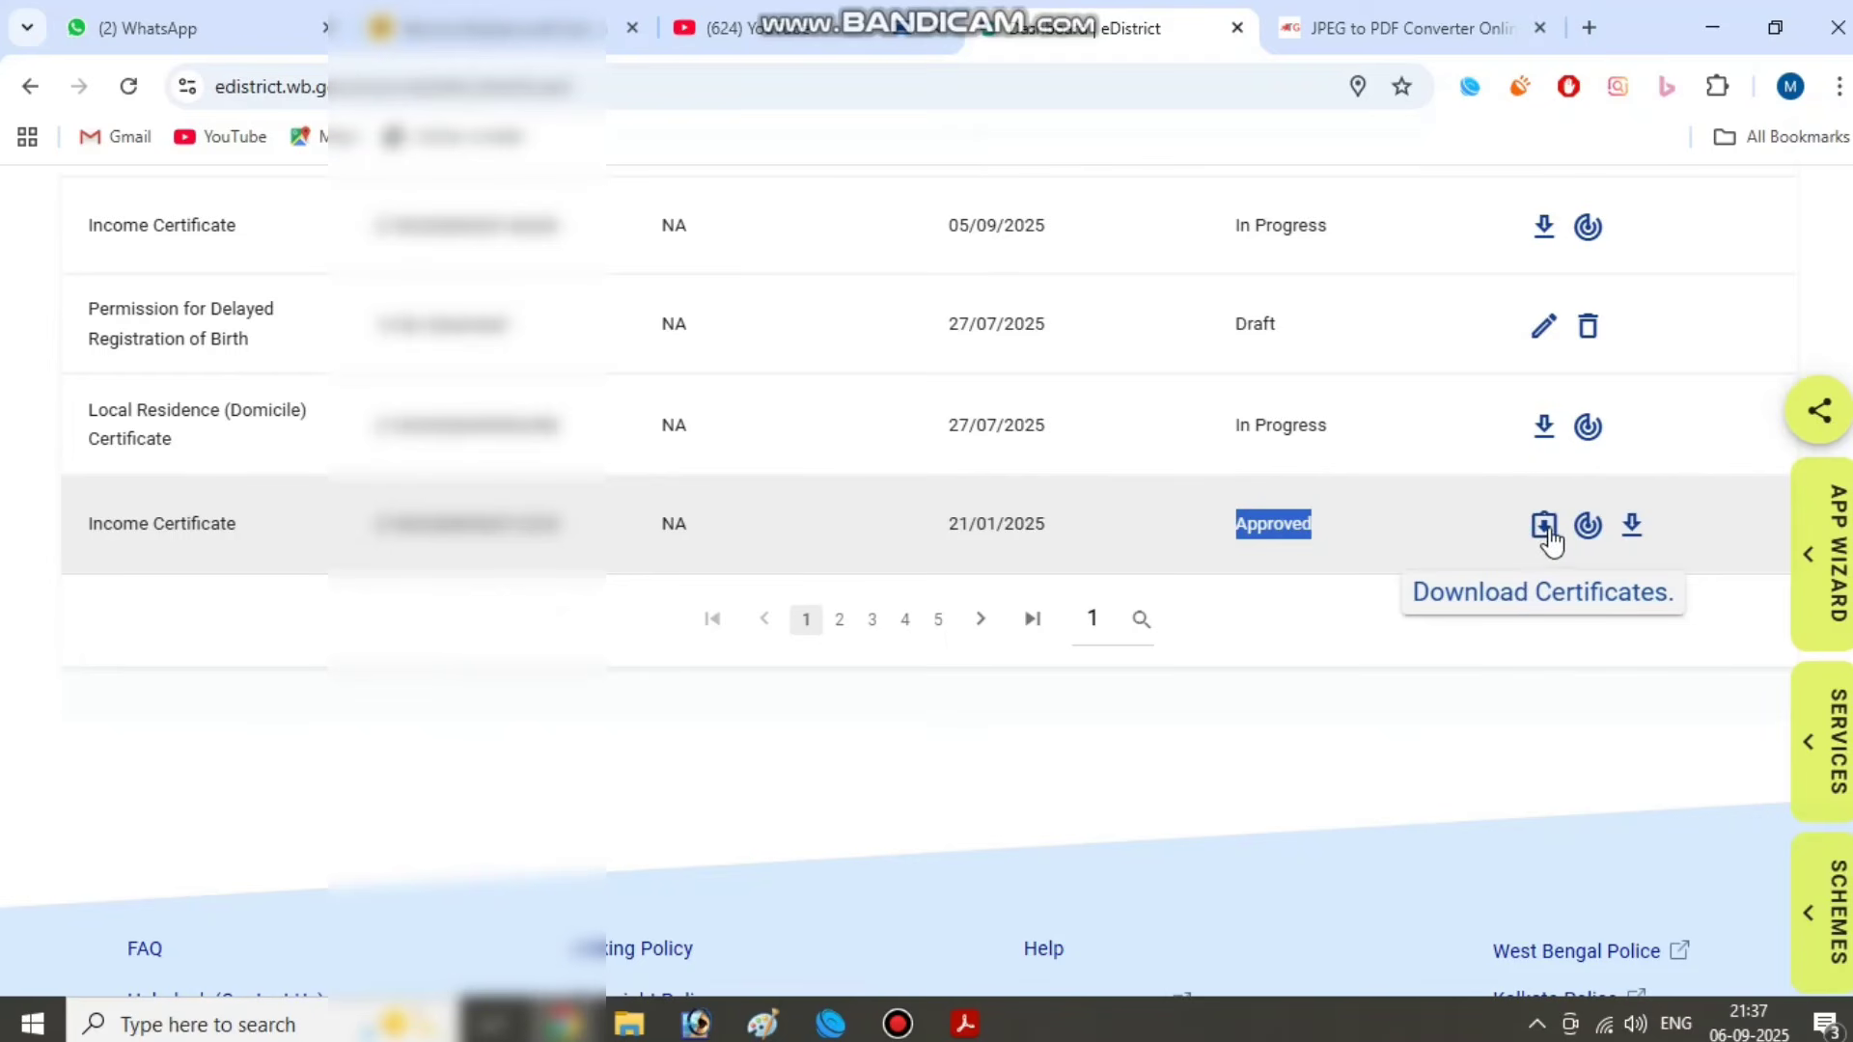
- Open the approved Income Certificate PDF from the Certificate List and scroll through it
left_click(1544, 526)
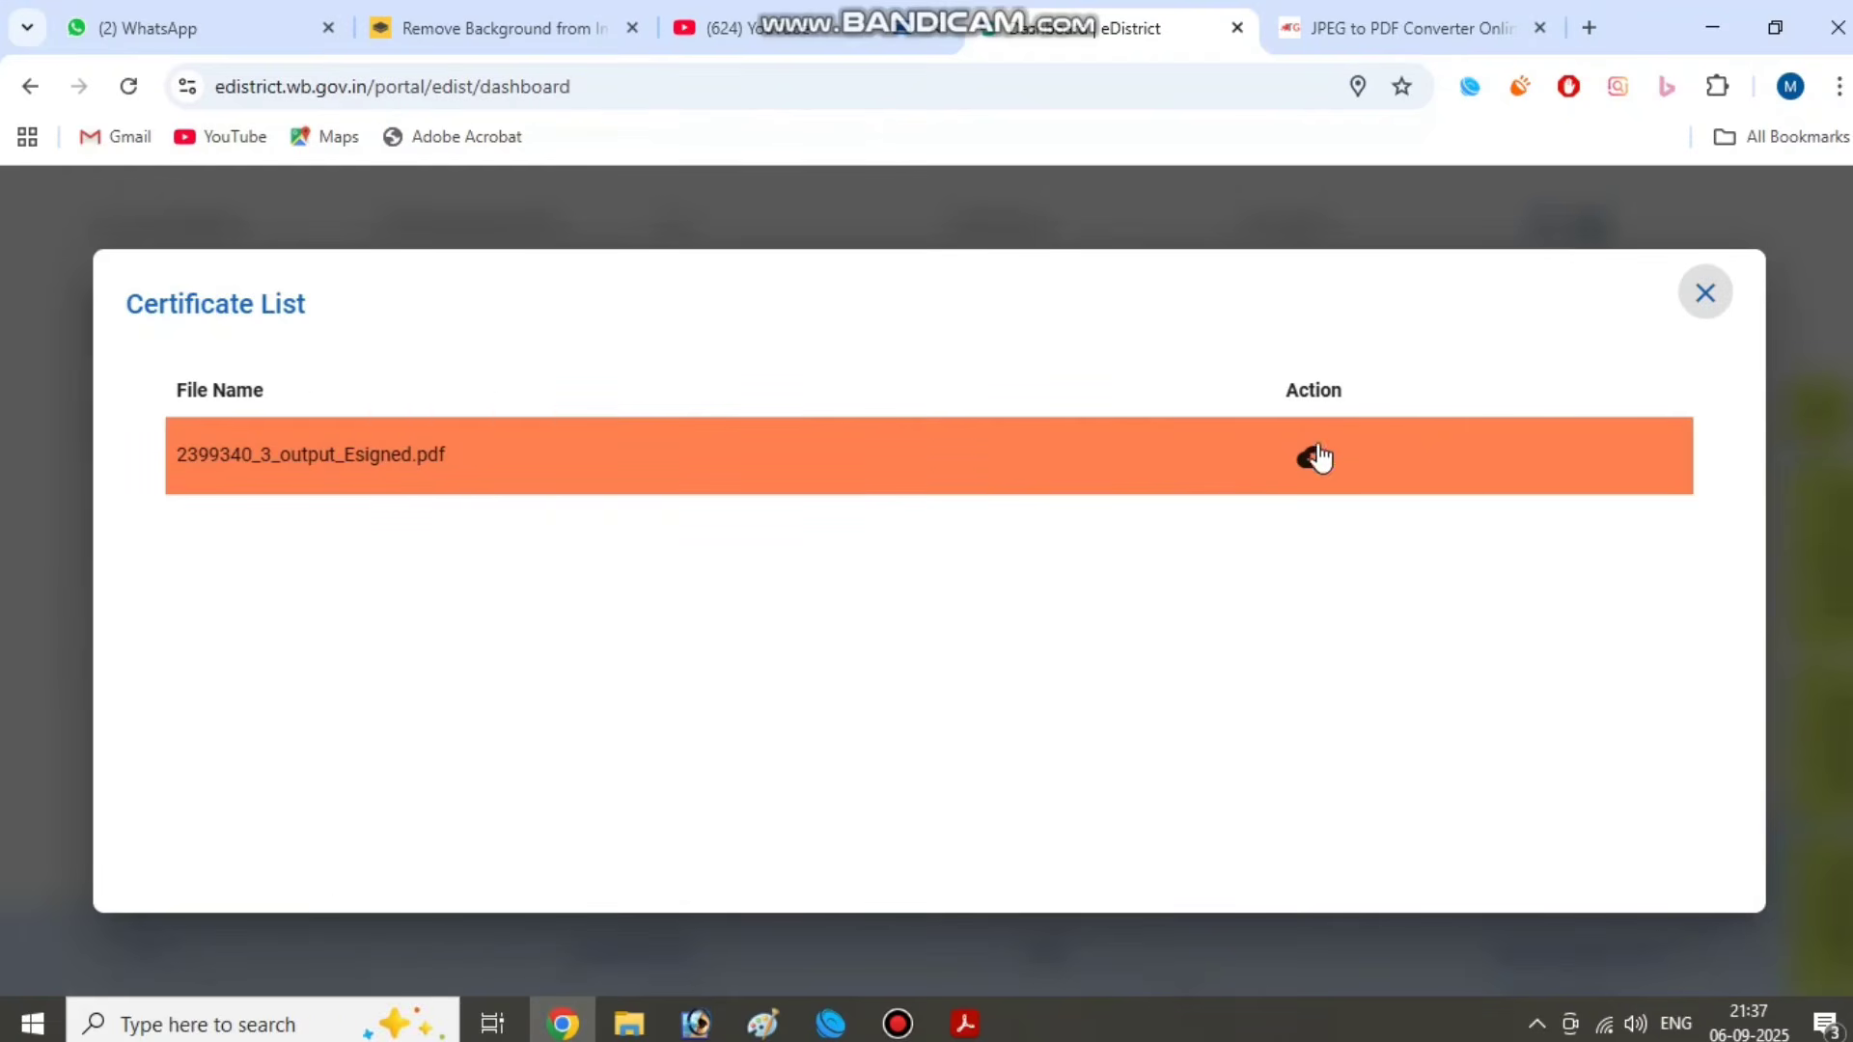
left_click(1313, 460)
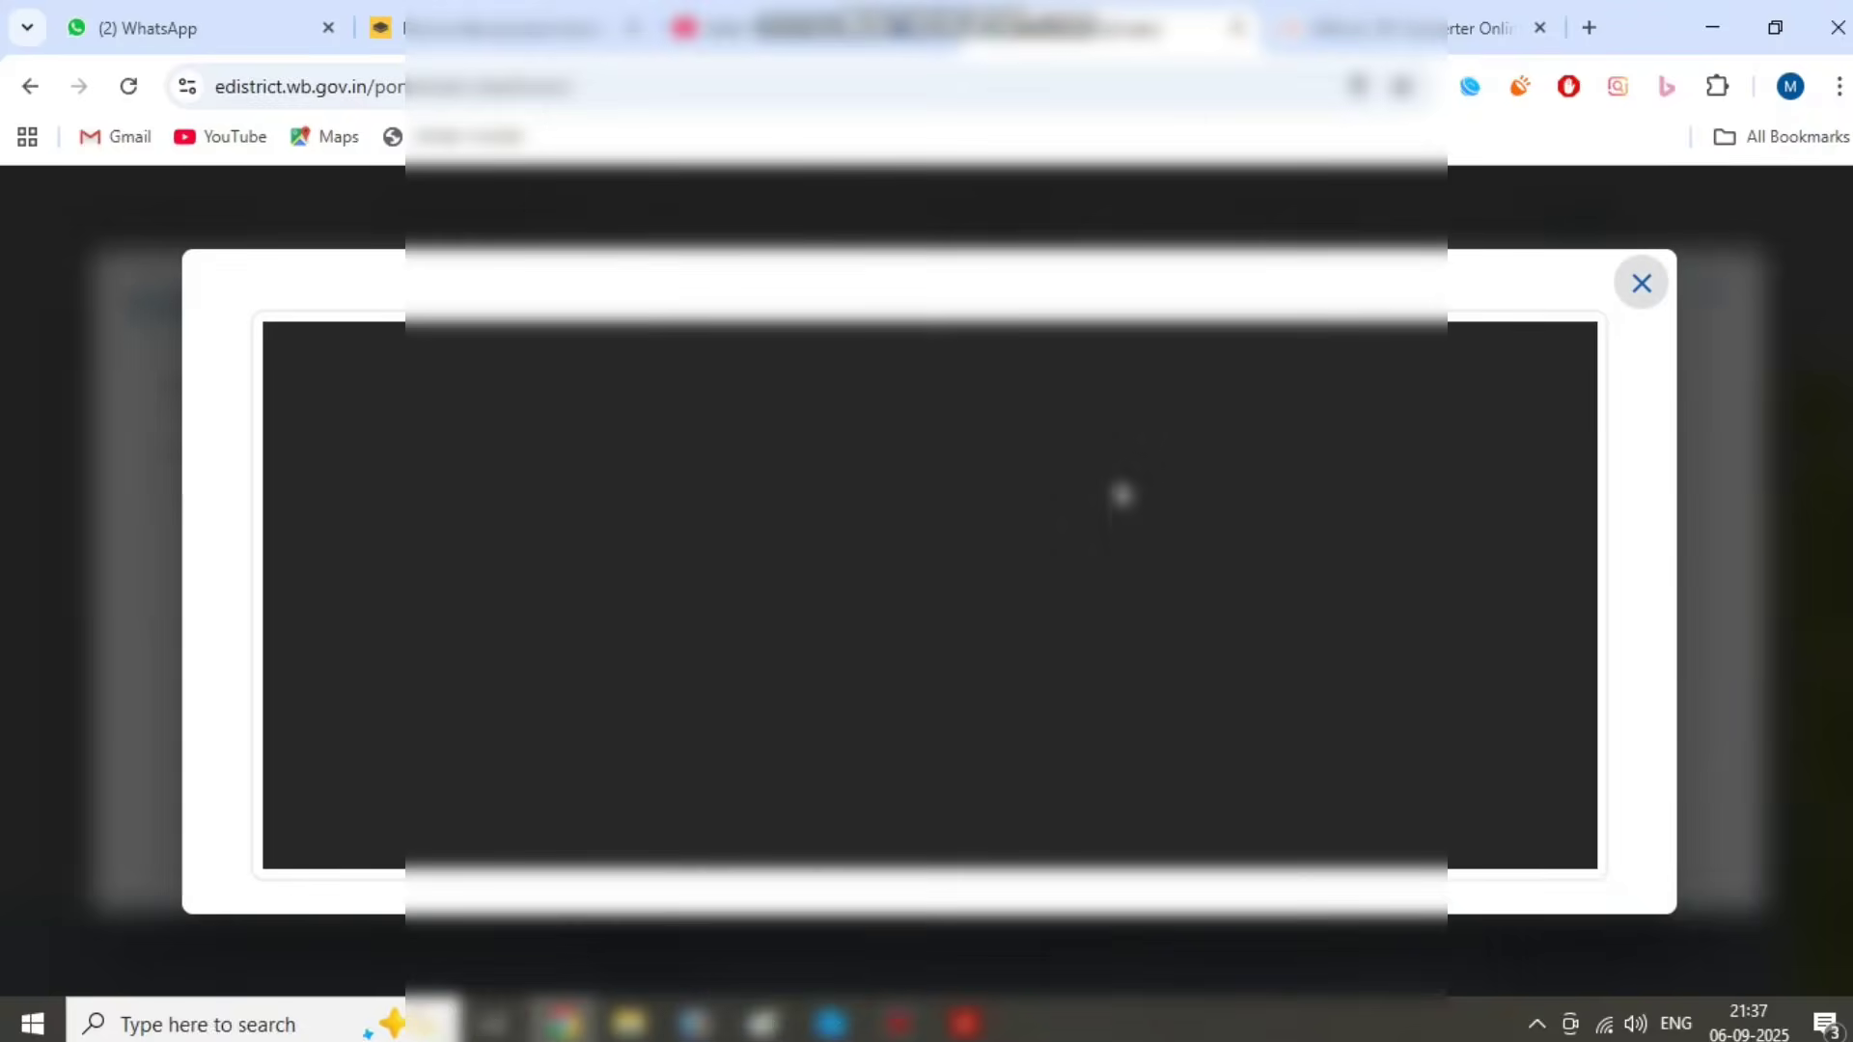
scroll(1370, 592, "down", 3)
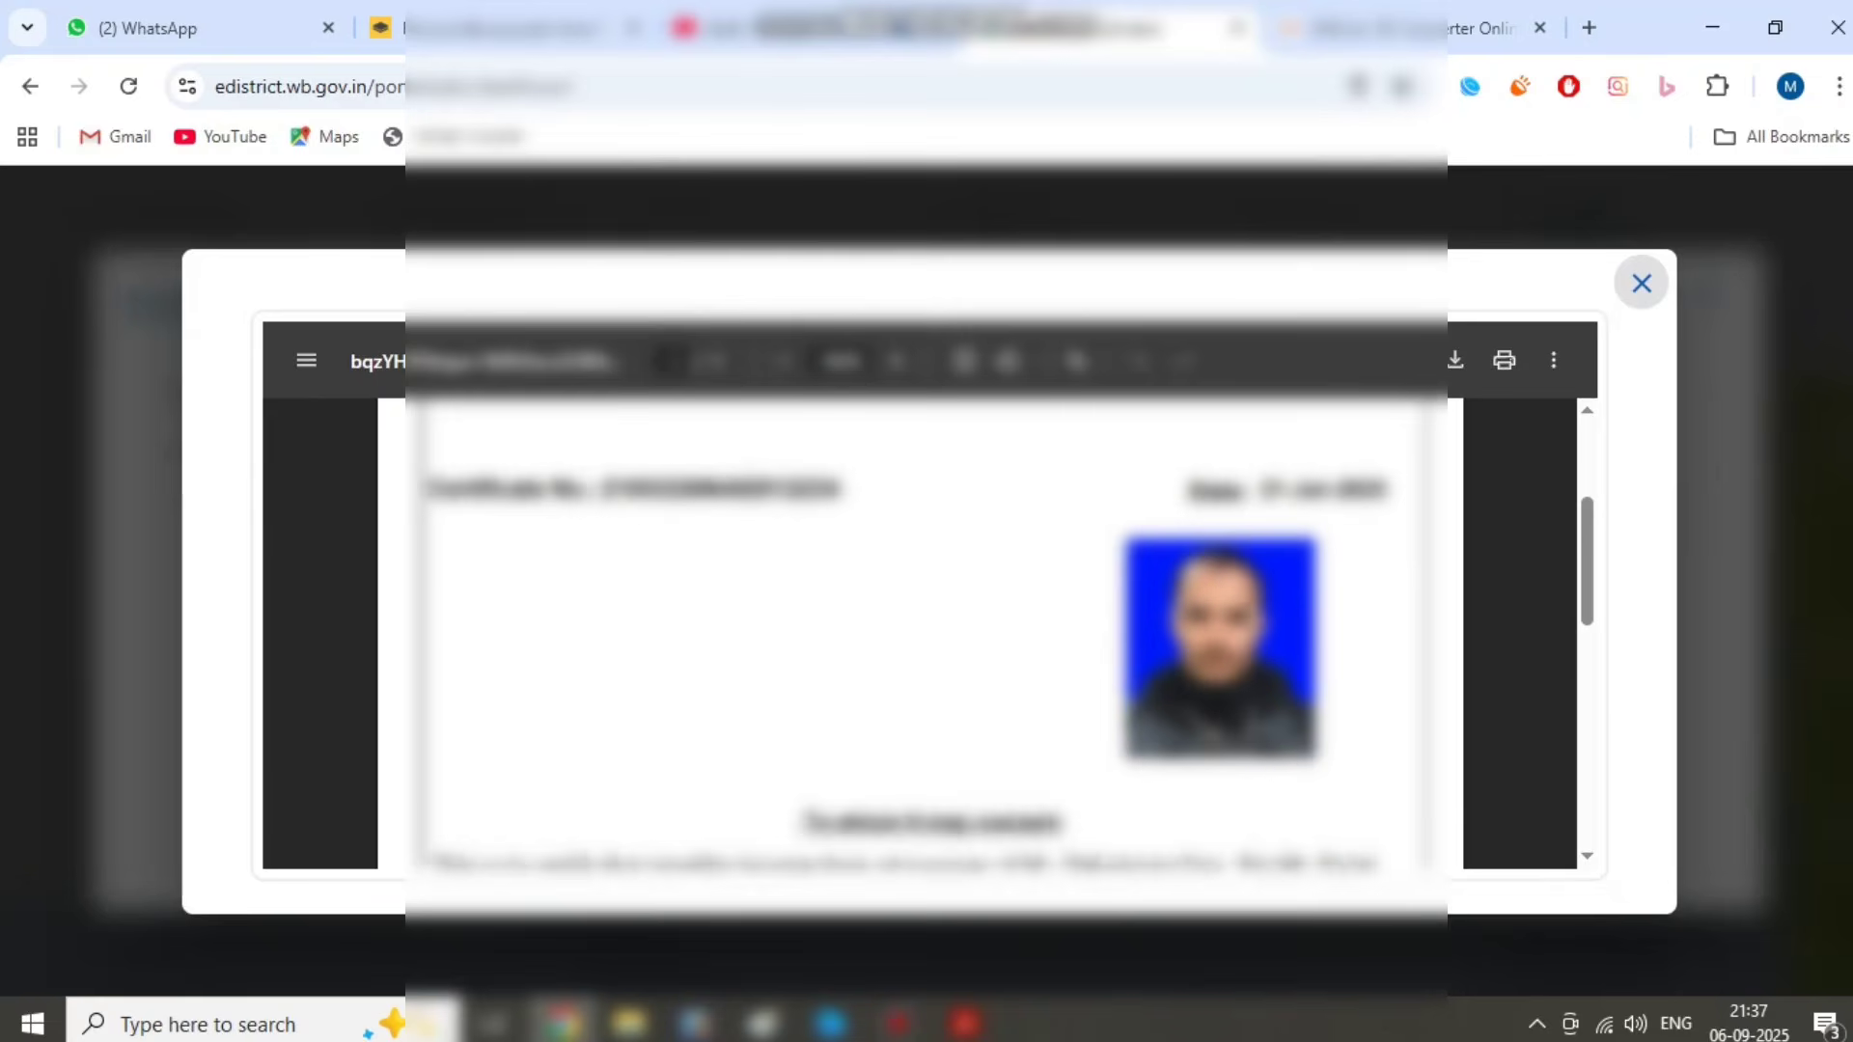
scroll(1368, 593, "down", 10)
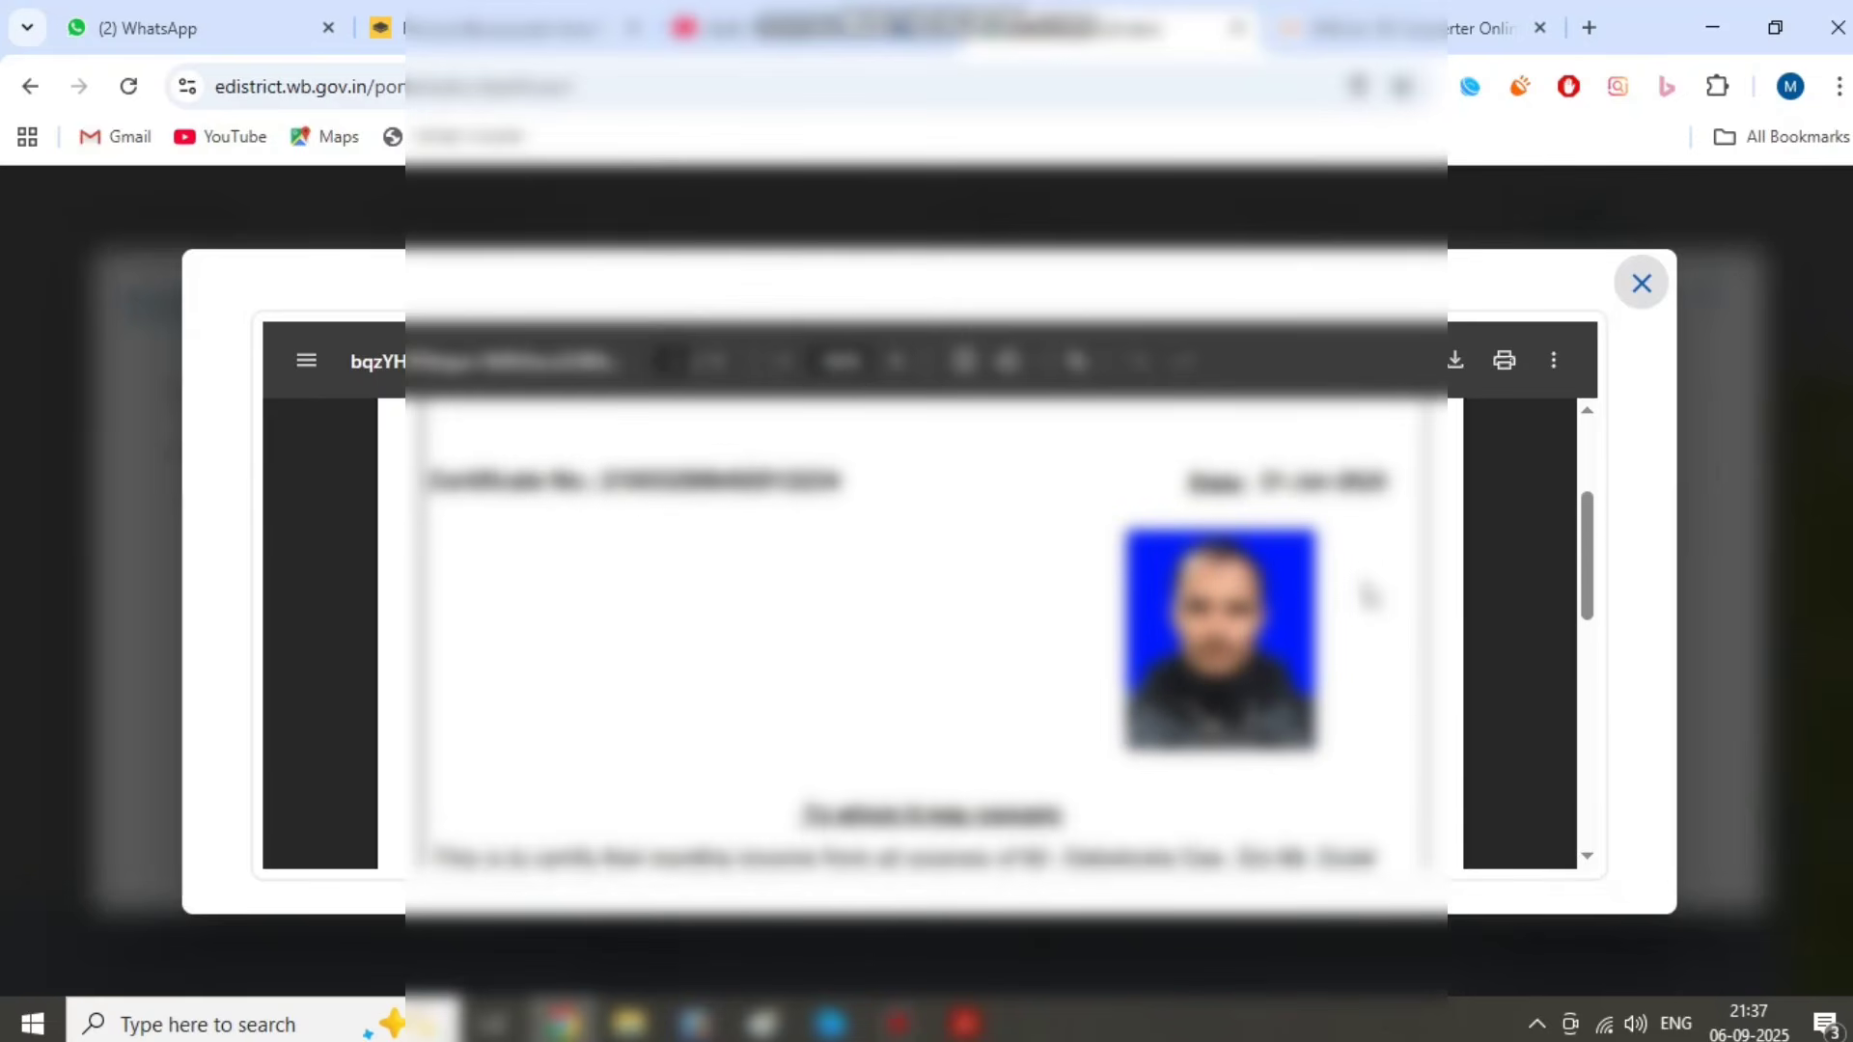
scroll(1321, 664, "up", 15)
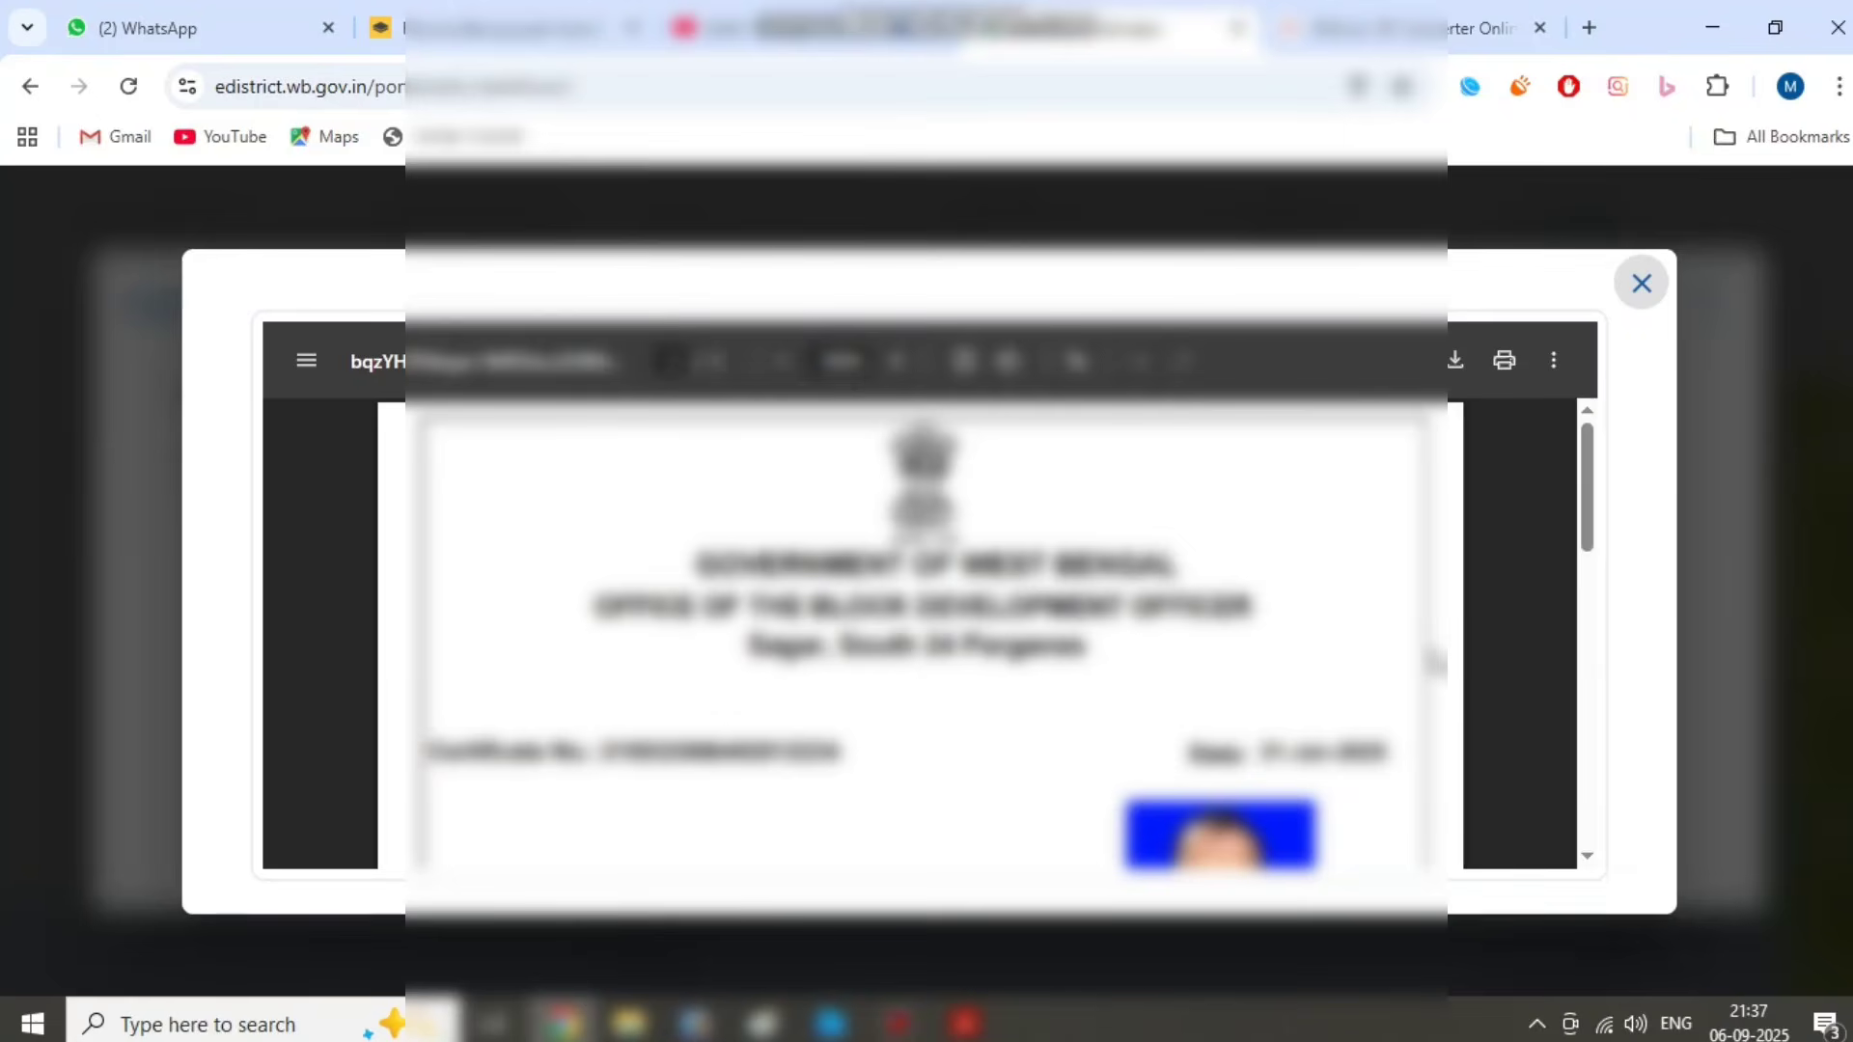
scroll(1435, 662, "down", 10)
scroll(1434, 662, "up", 9)
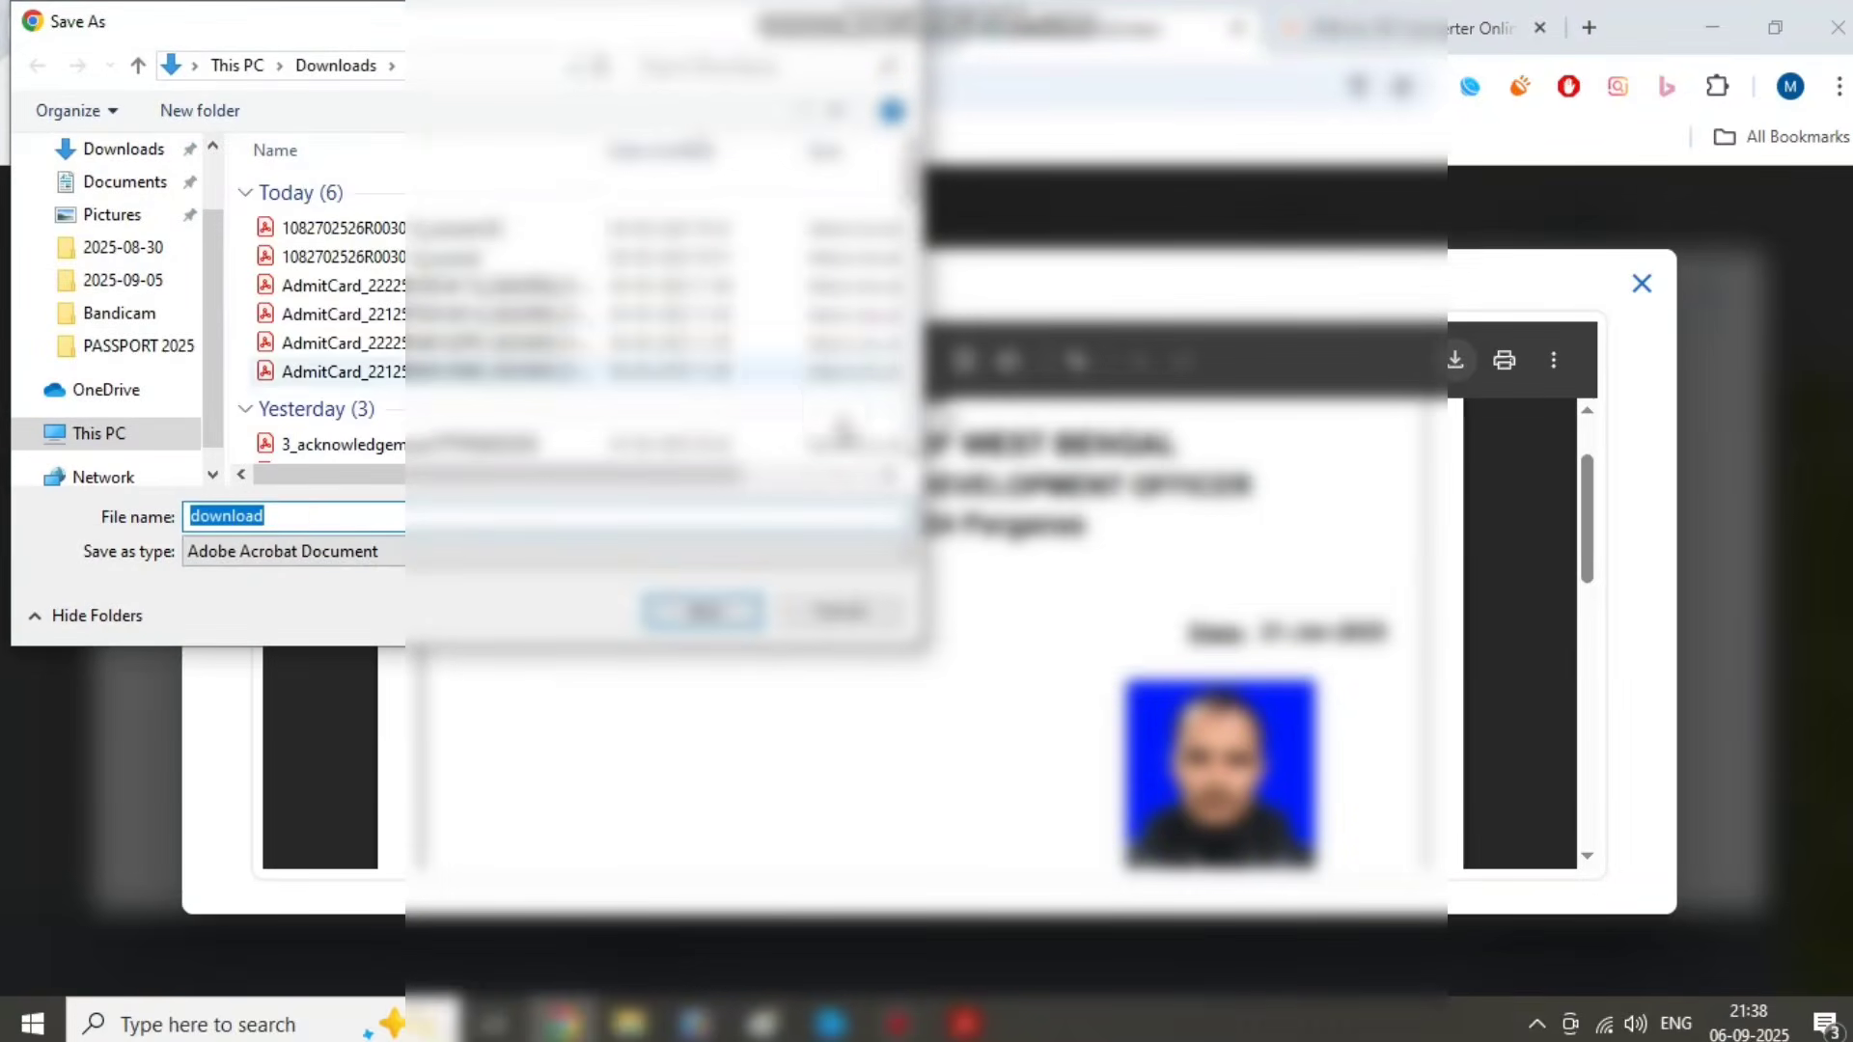
- Save the certificate to Downloads as download.pdf and open it in Chrome to check it
left_click(705, 613)
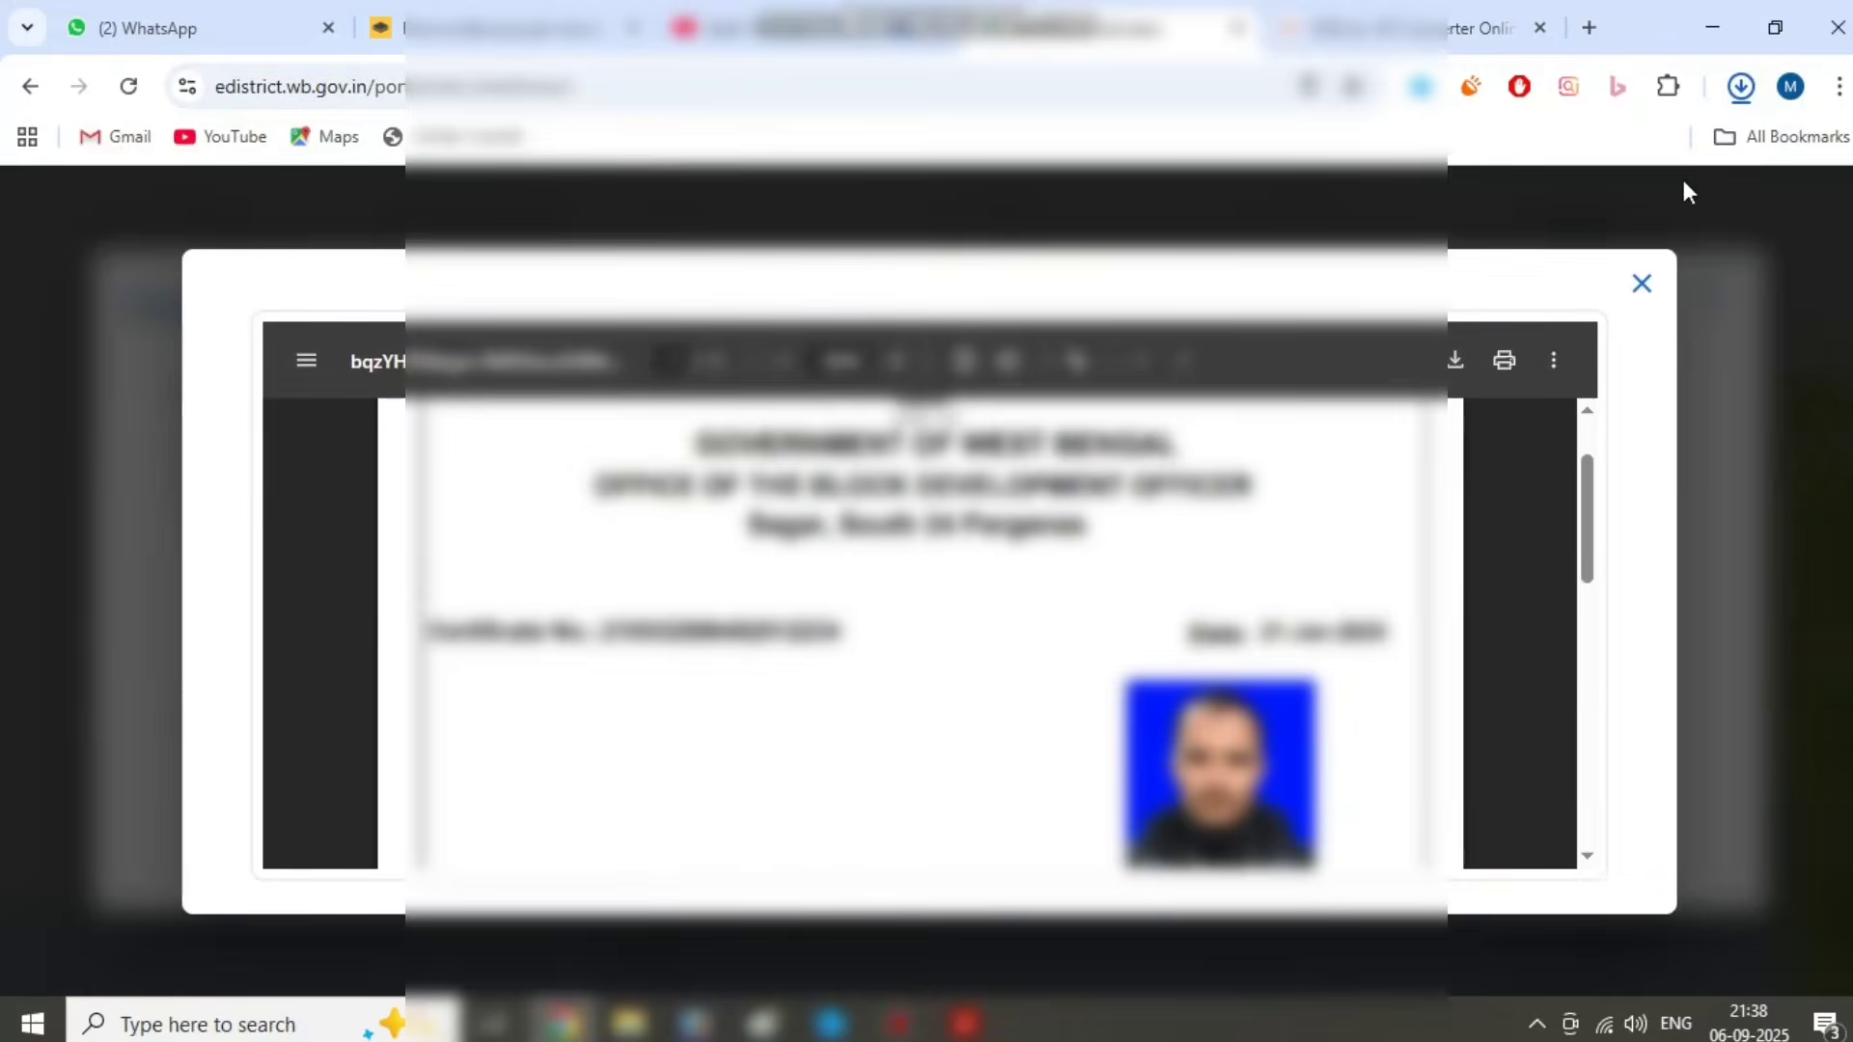
left_click(1564, 147)
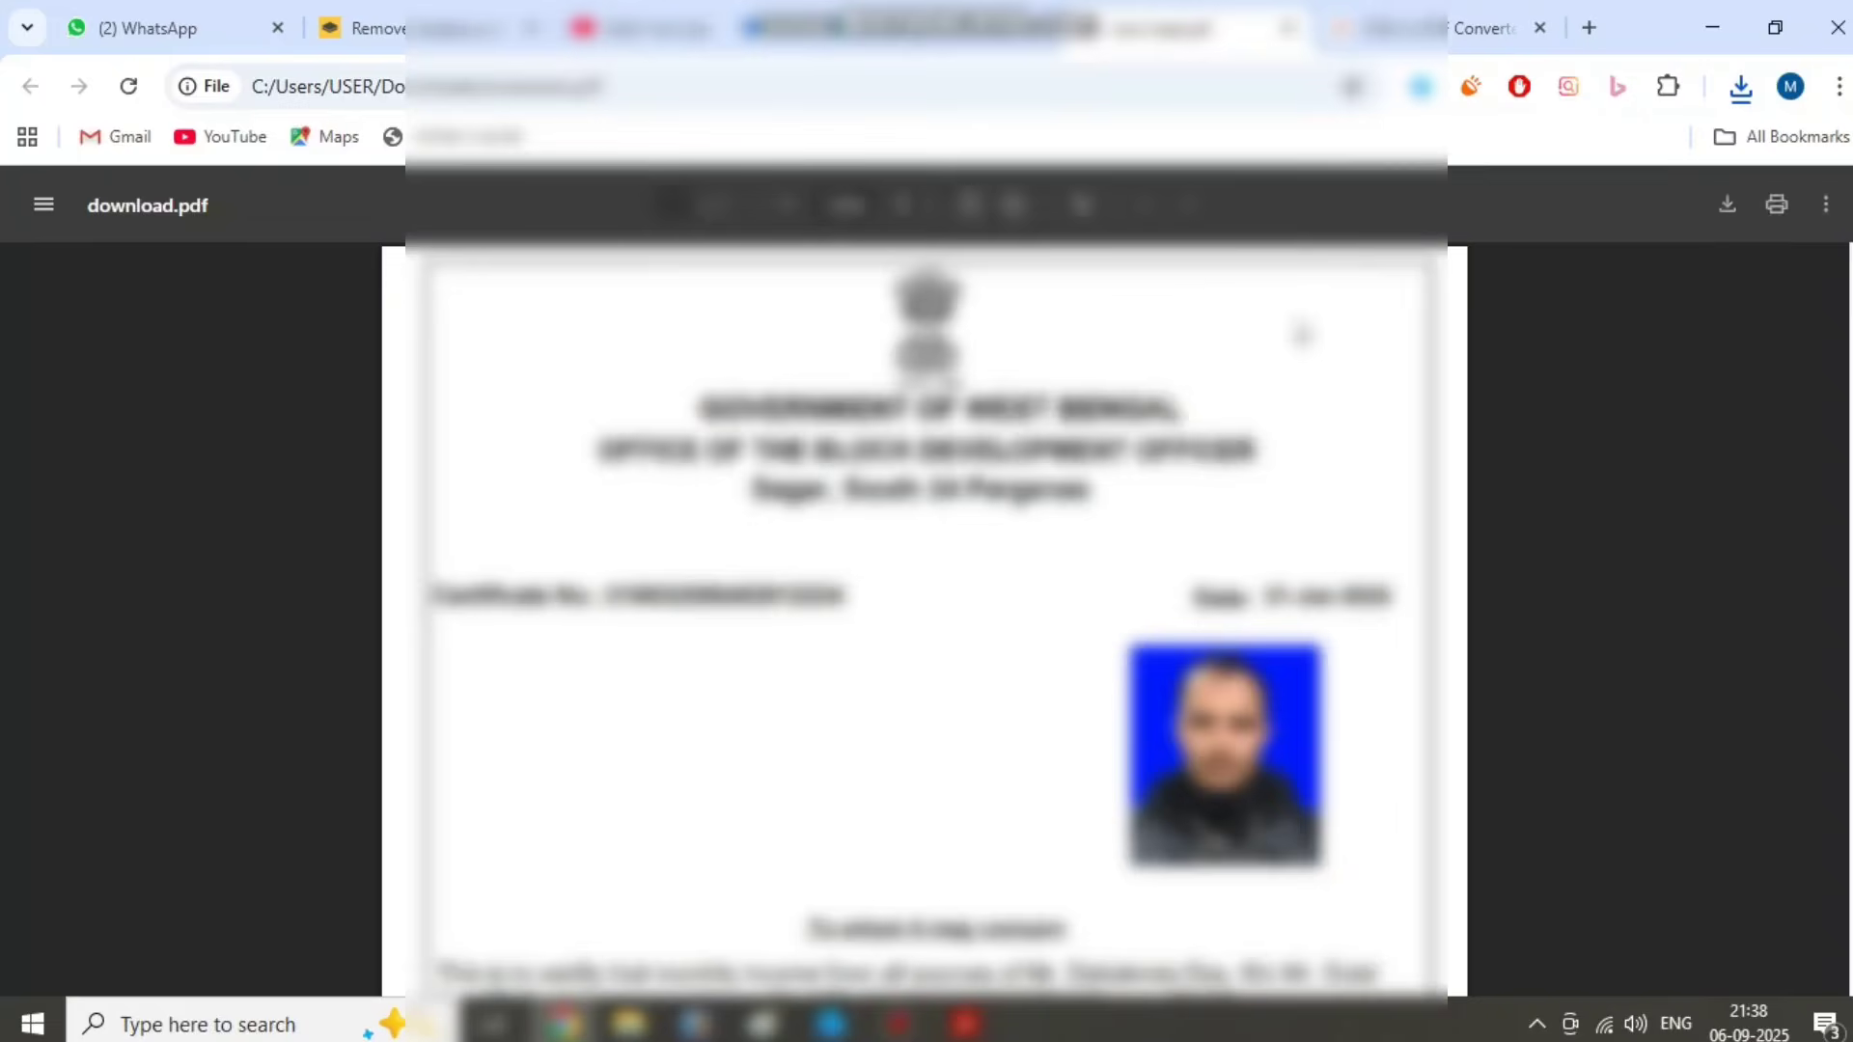
scroll(1380, 405, "down", 3)
scroll(1447, 627, "down", 5)
scroll(1453, 632, "up", 8)
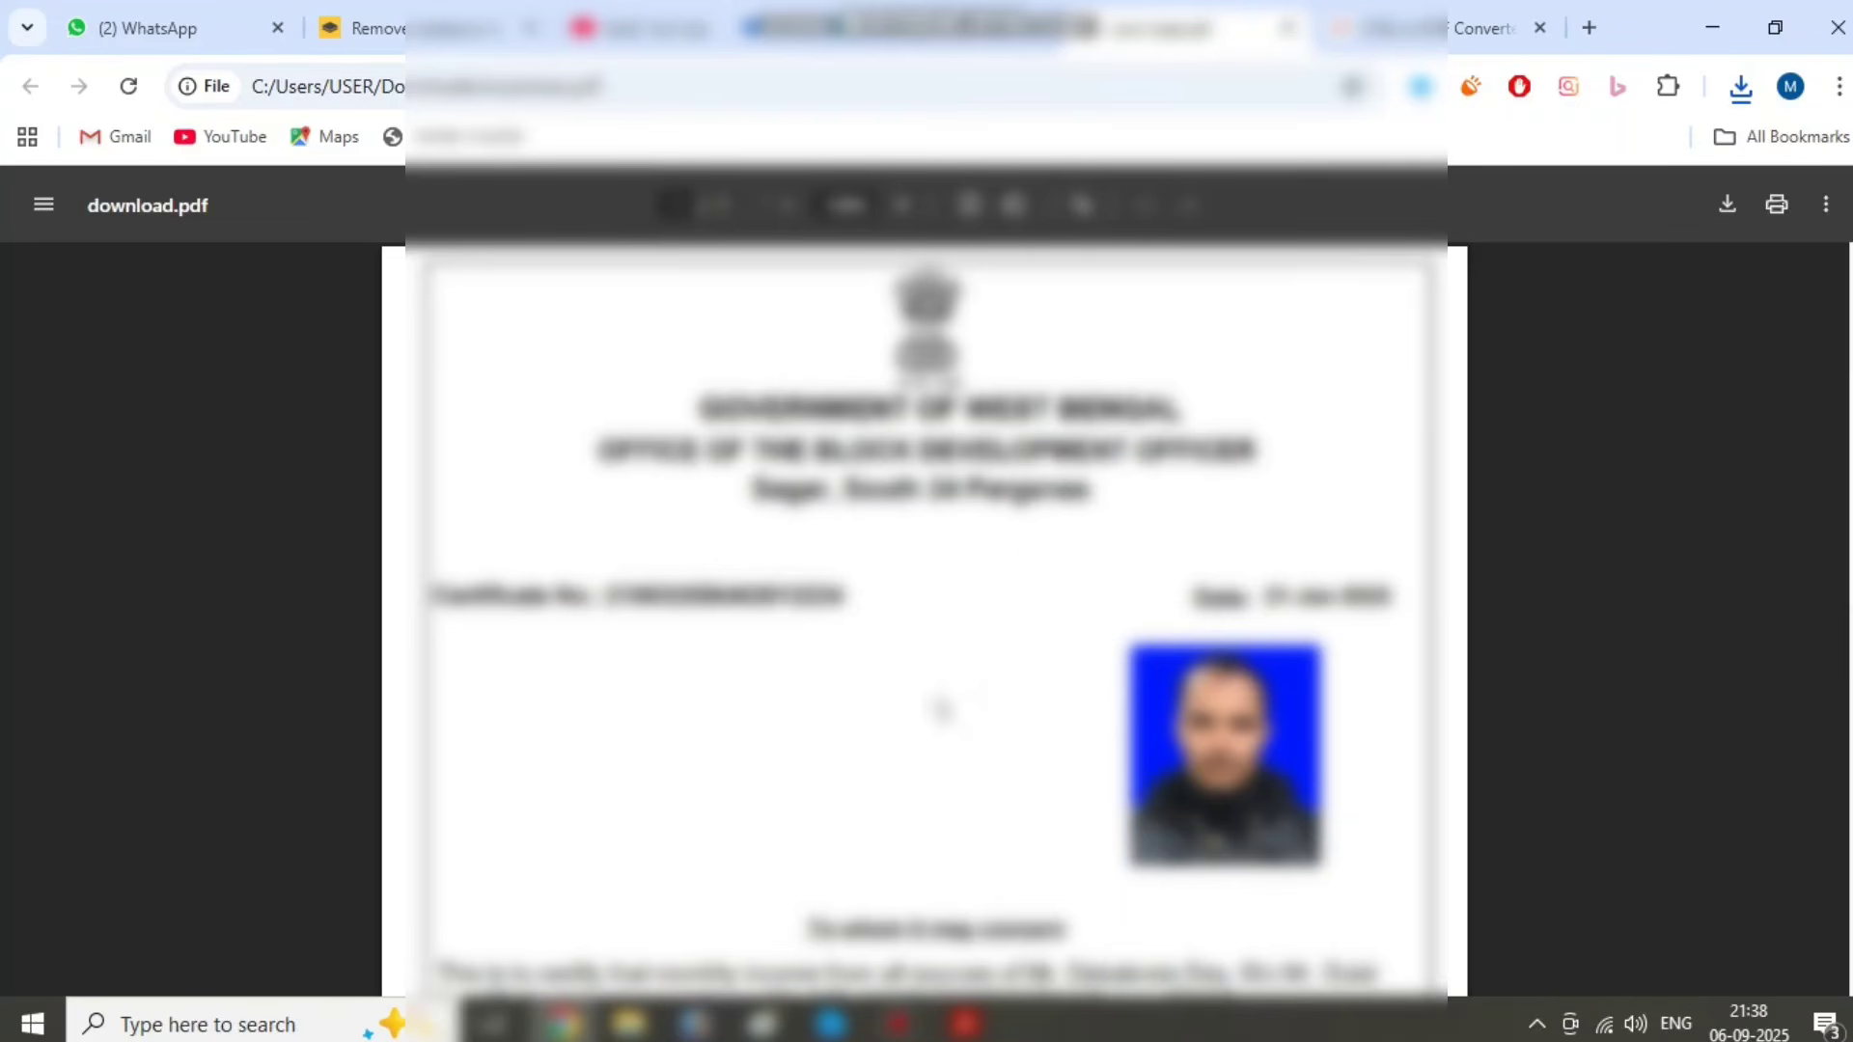
left_click(898, 1023)
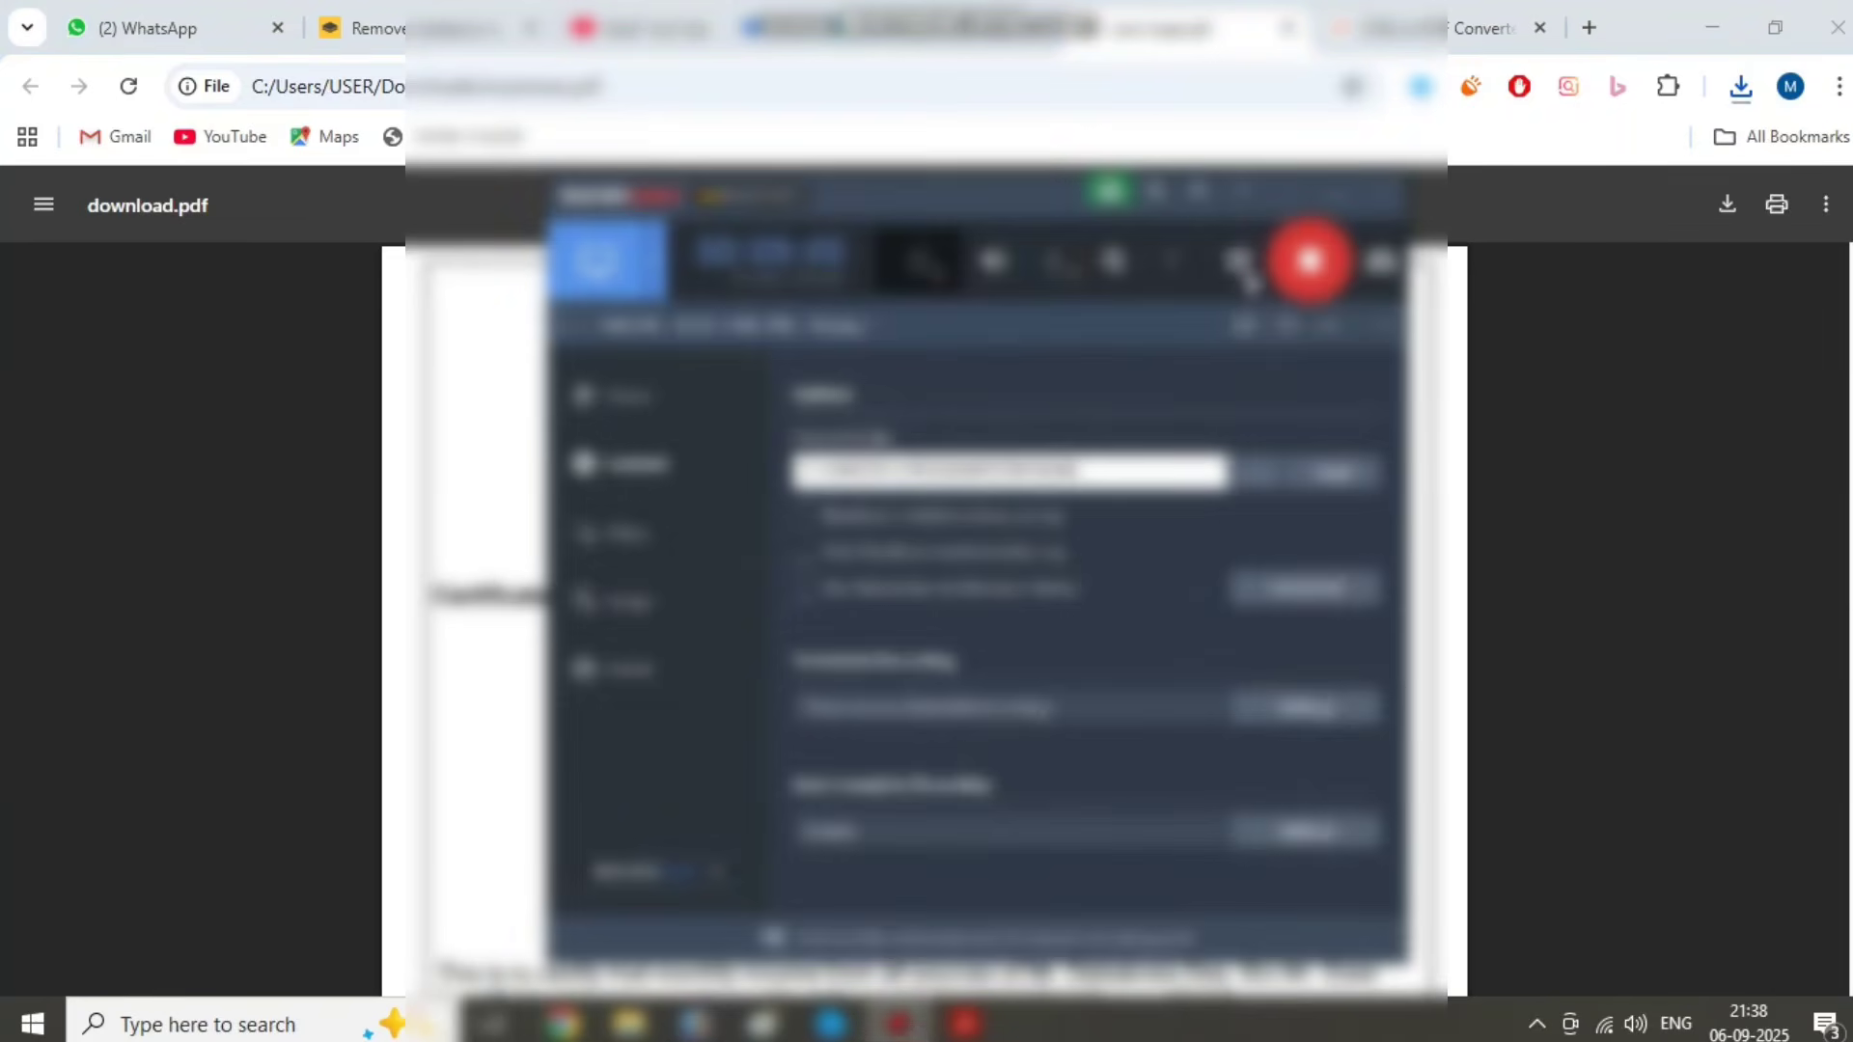